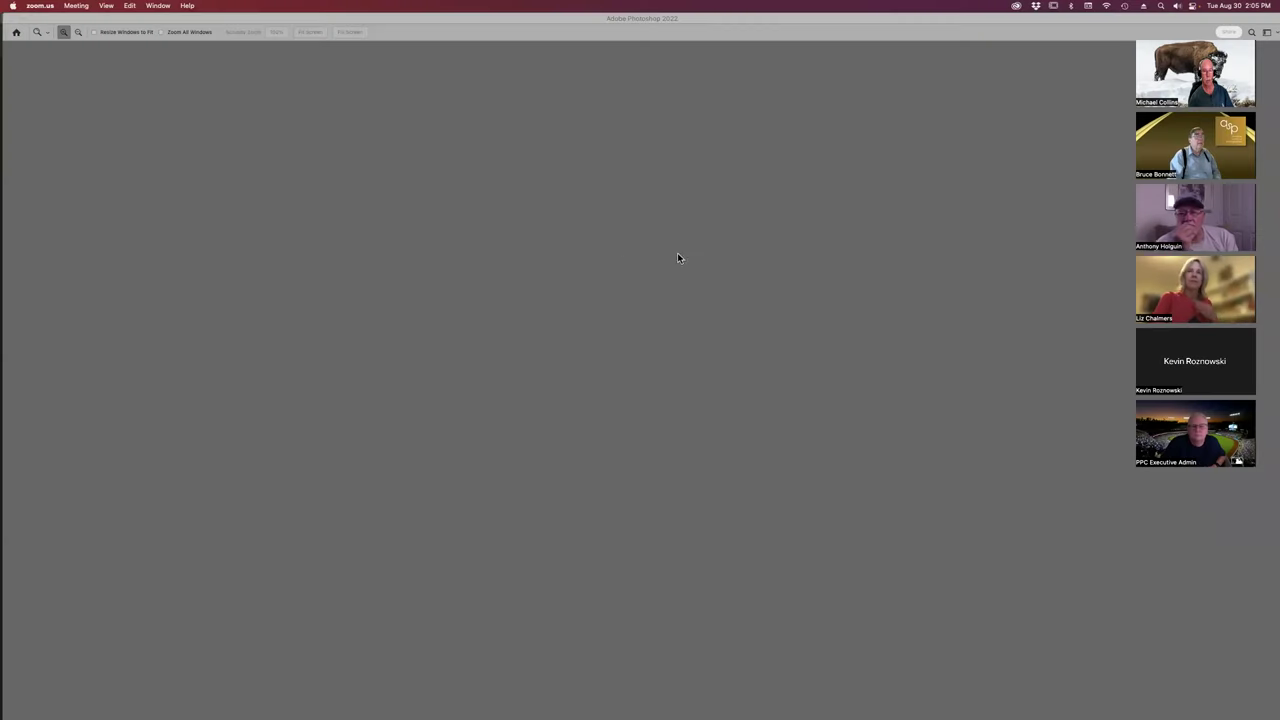
# From Adobe Bridge's Aug 30 folder, open the smiling toddler photo Elaine.jpg in Photoshop.
pyautogui.click(731, 268)
pyautogui.moveTo(690, 710)
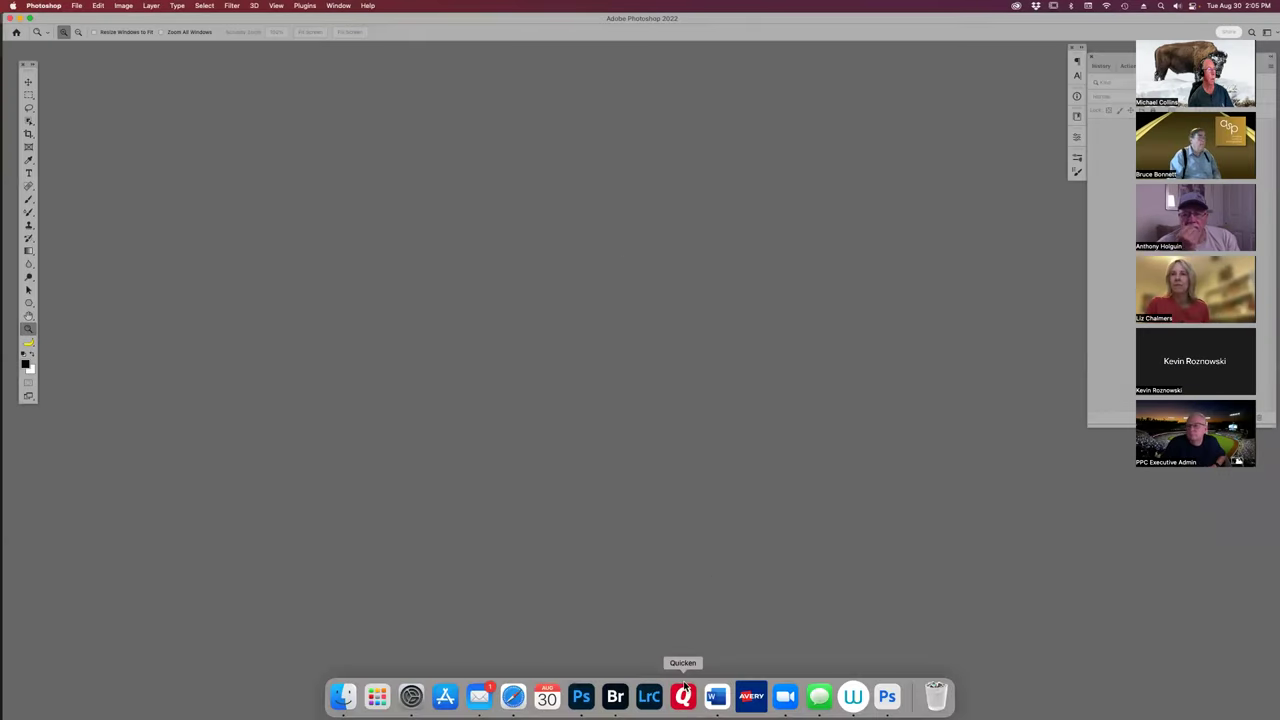
pyautogui.click(617, 697)
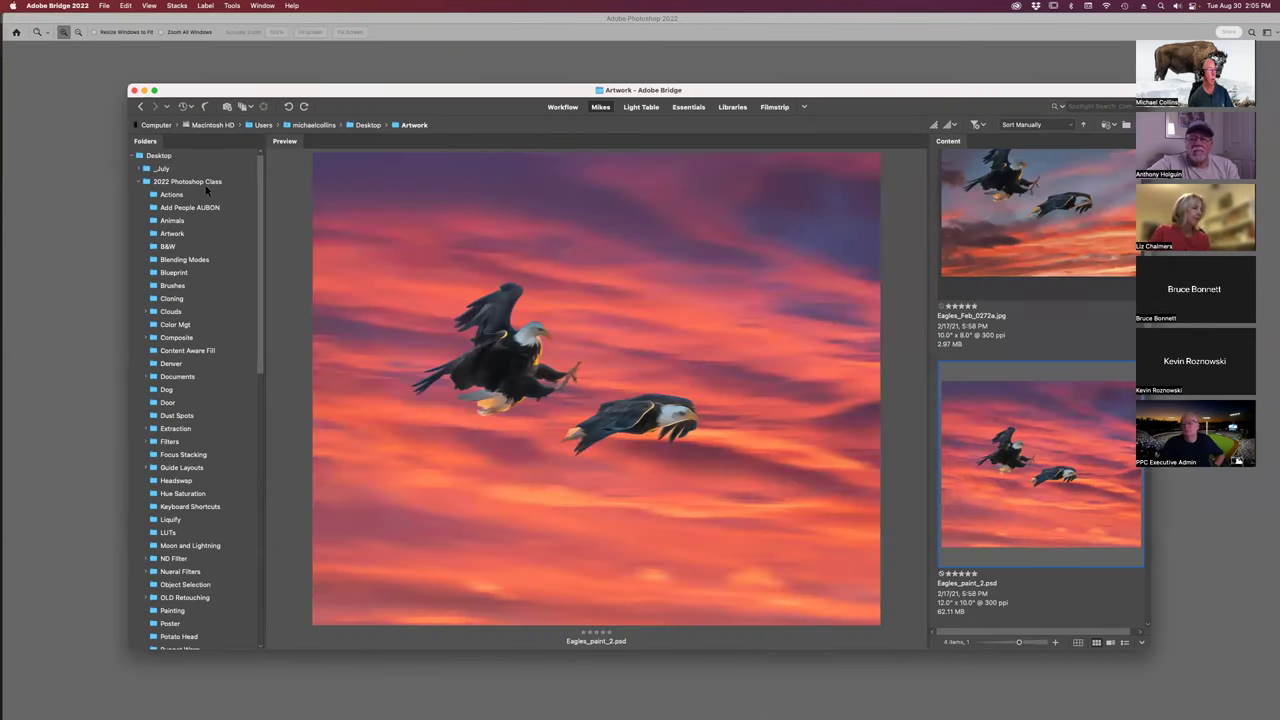
pyautogui.click(140, 181)
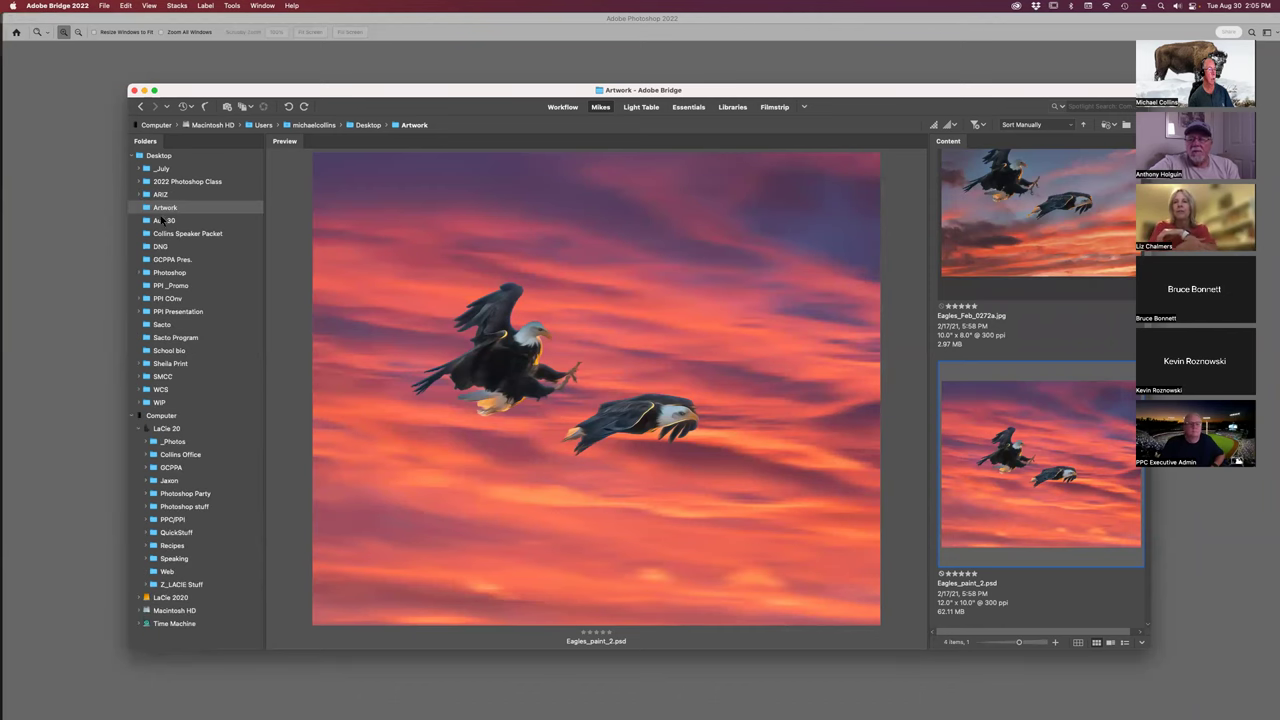
pyautogui.click(165, 220)
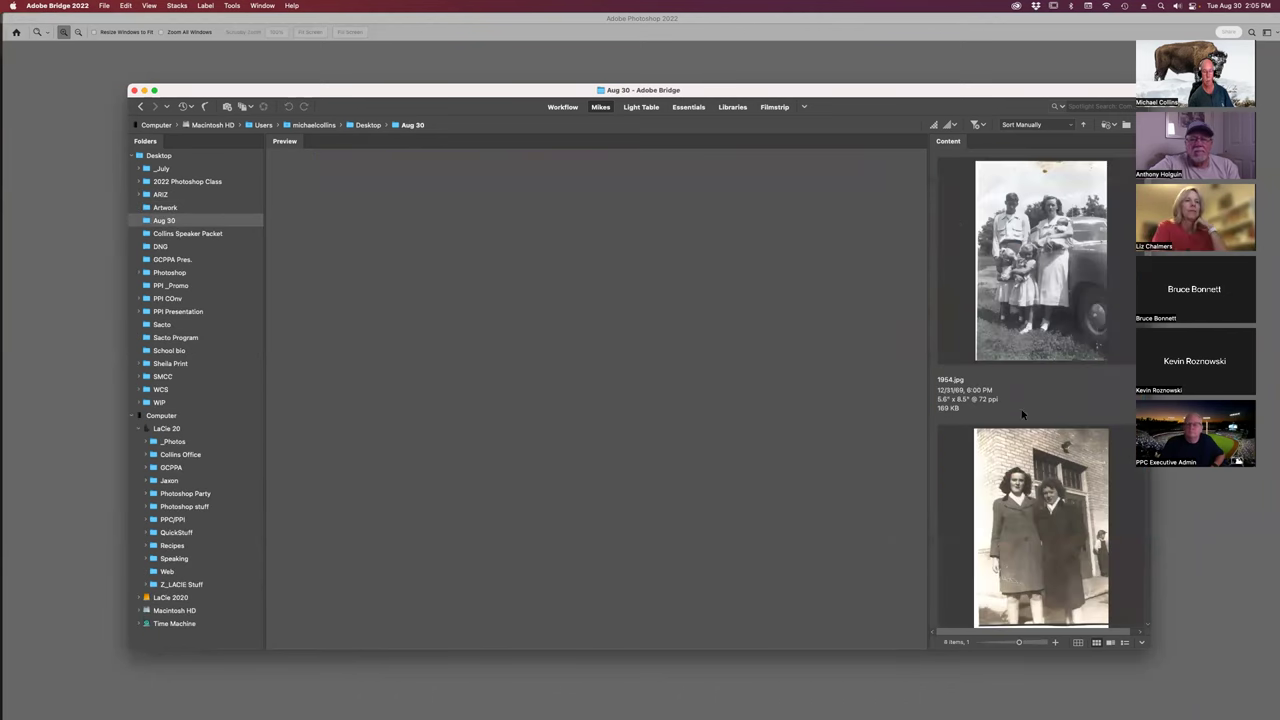
pyautogui.scroll(-8, 1022, 414)
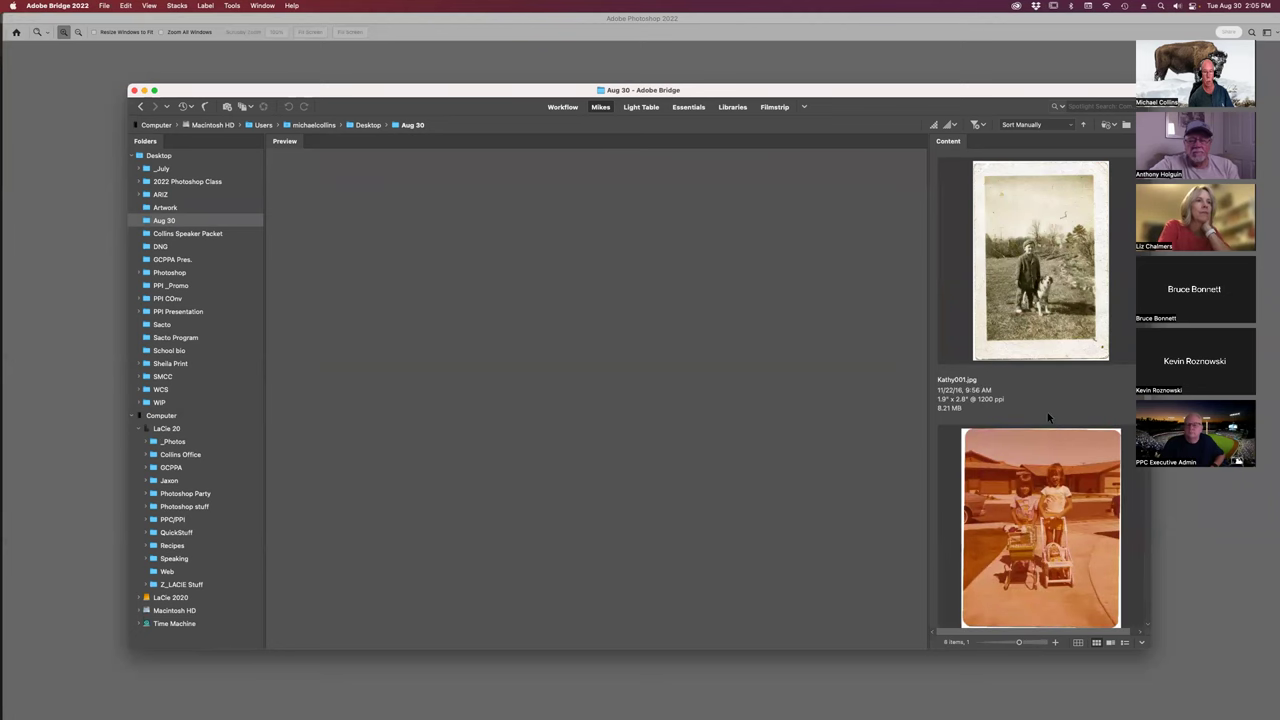
pyautogui.scroll(3, 1048, 418)
pyautogui.doubleClick(1057, 262)
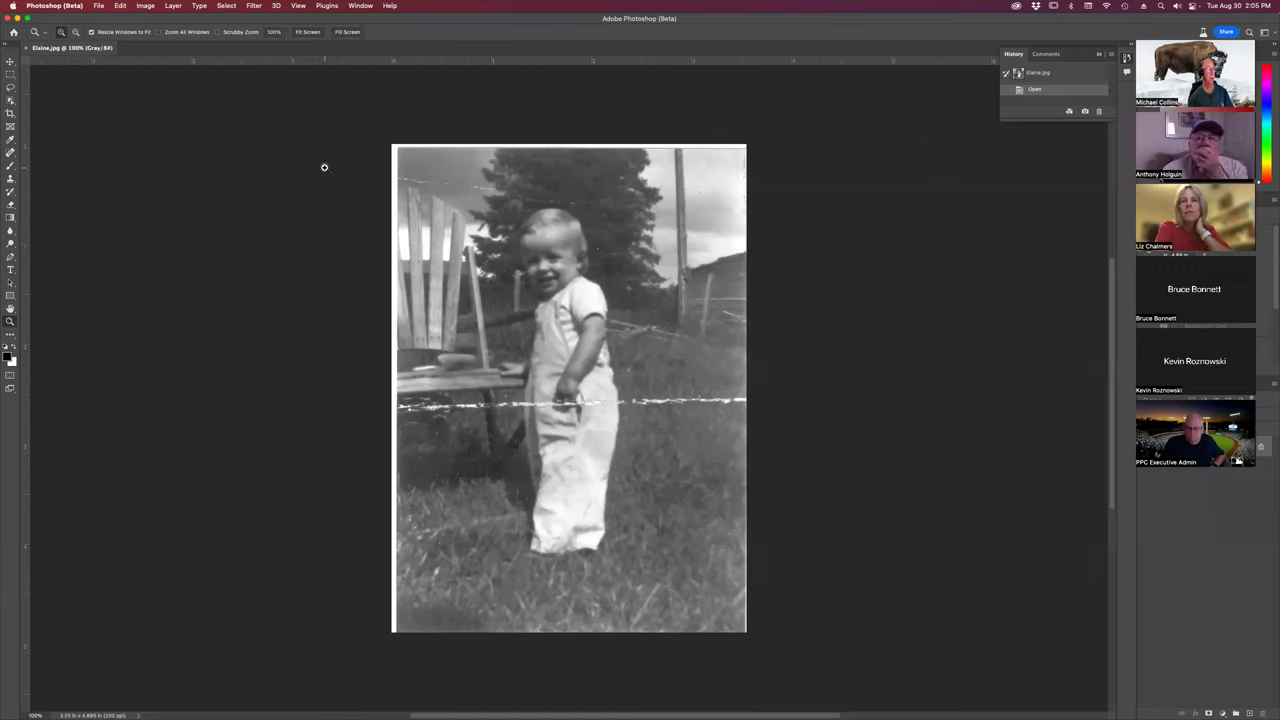
# Bring up the Creative Cloud desktop app from the macOS menu bar.
pyautogui.click(1016, 7)
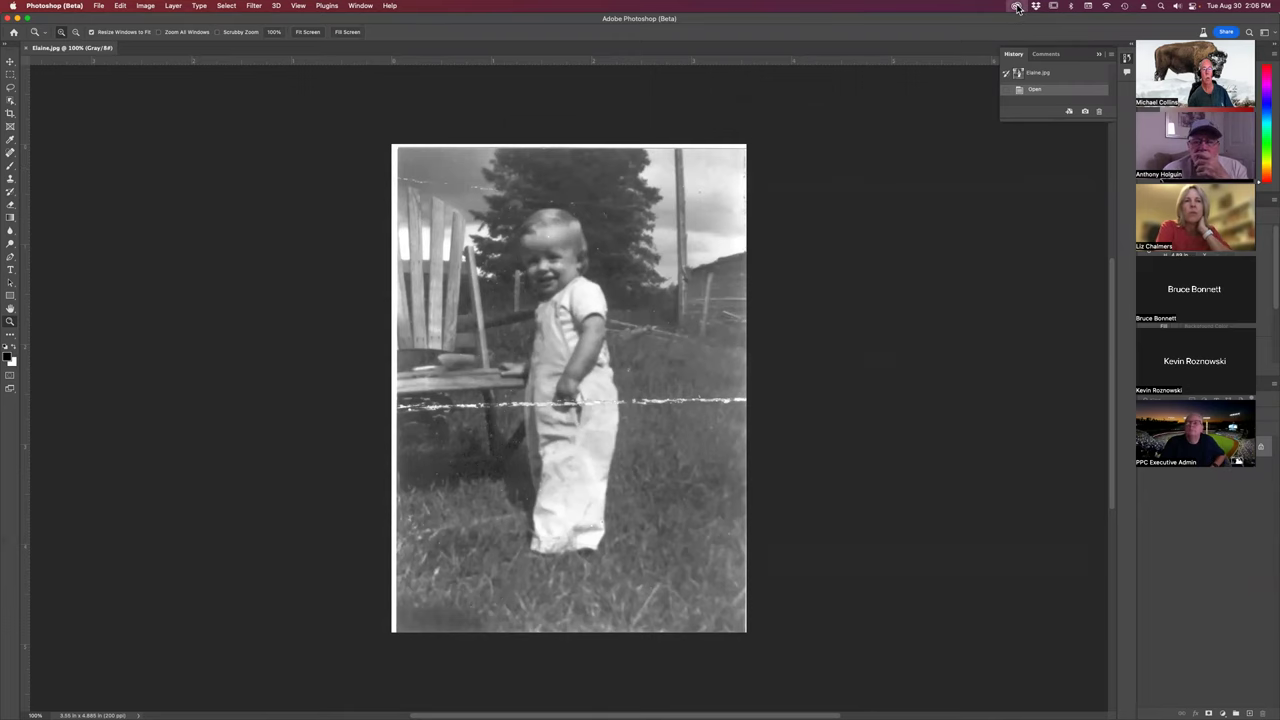
pyautogui.scroll(-5, 400, 320)
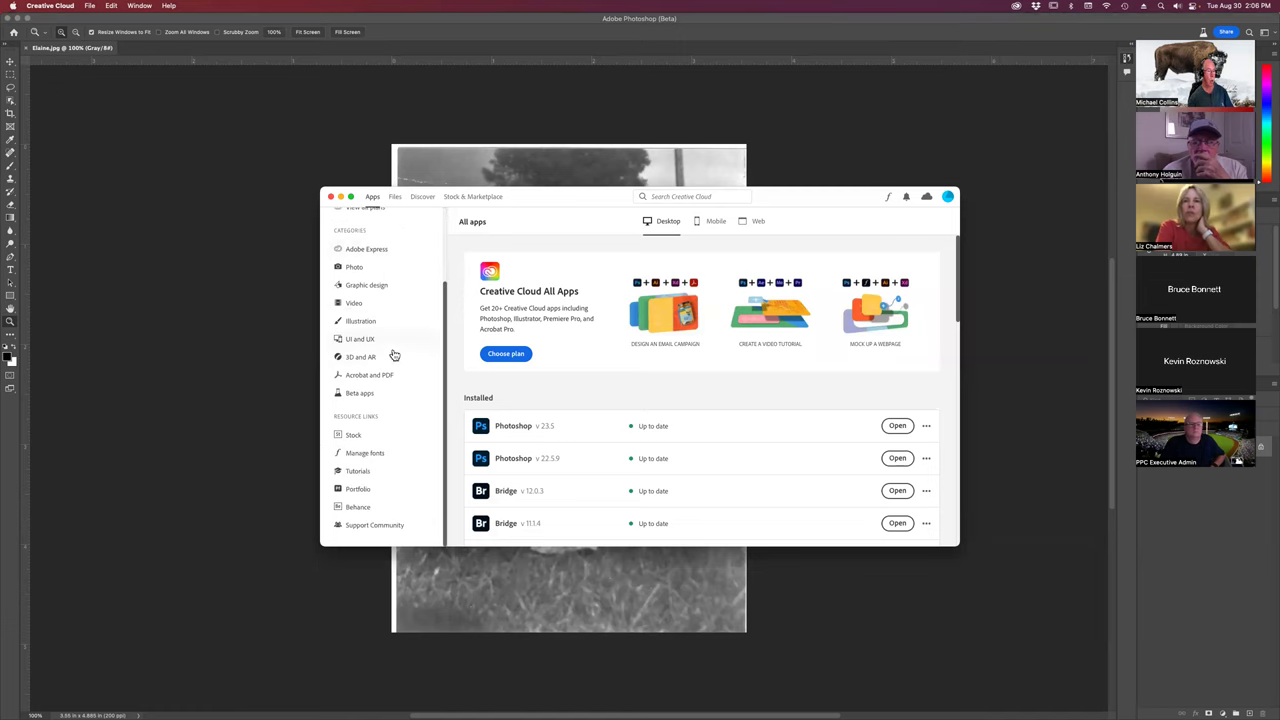
# Confirm Photoshop (Beta) is up to date under Beta apps, then close Creative Cloud.
pyautogui.click(360, 393)
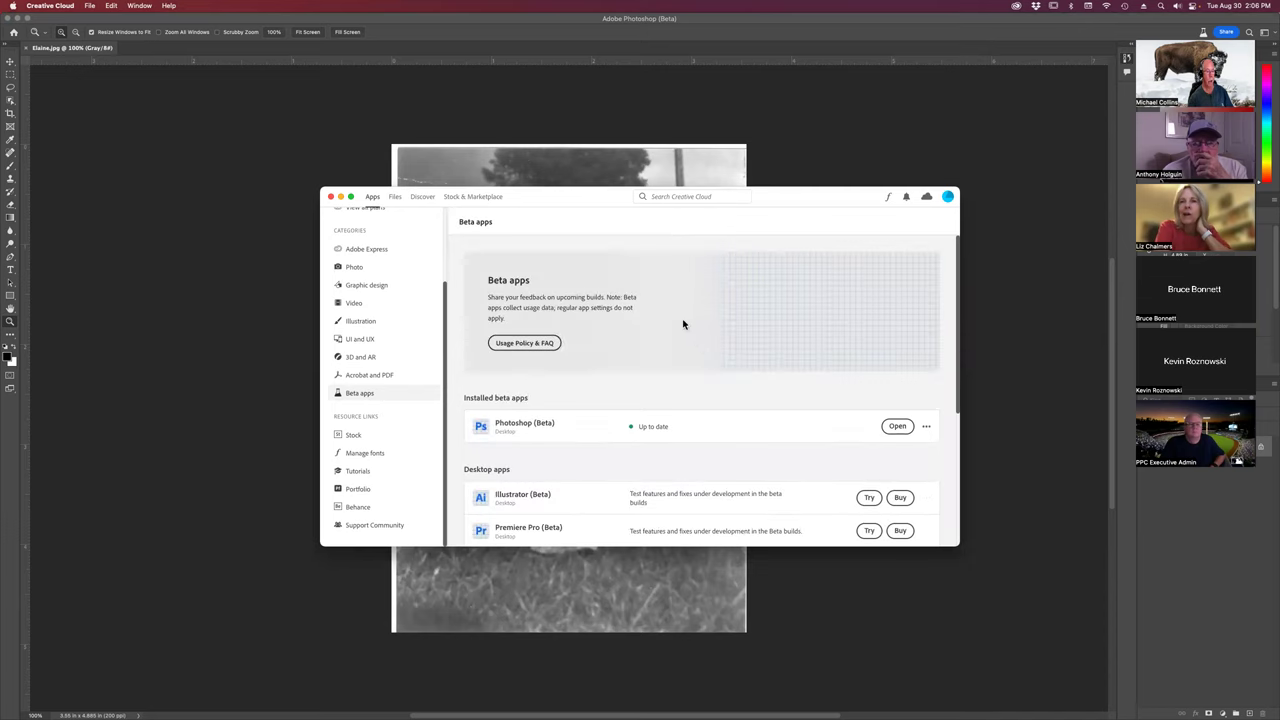
pyautogui.scroll(-2, 668, 369)
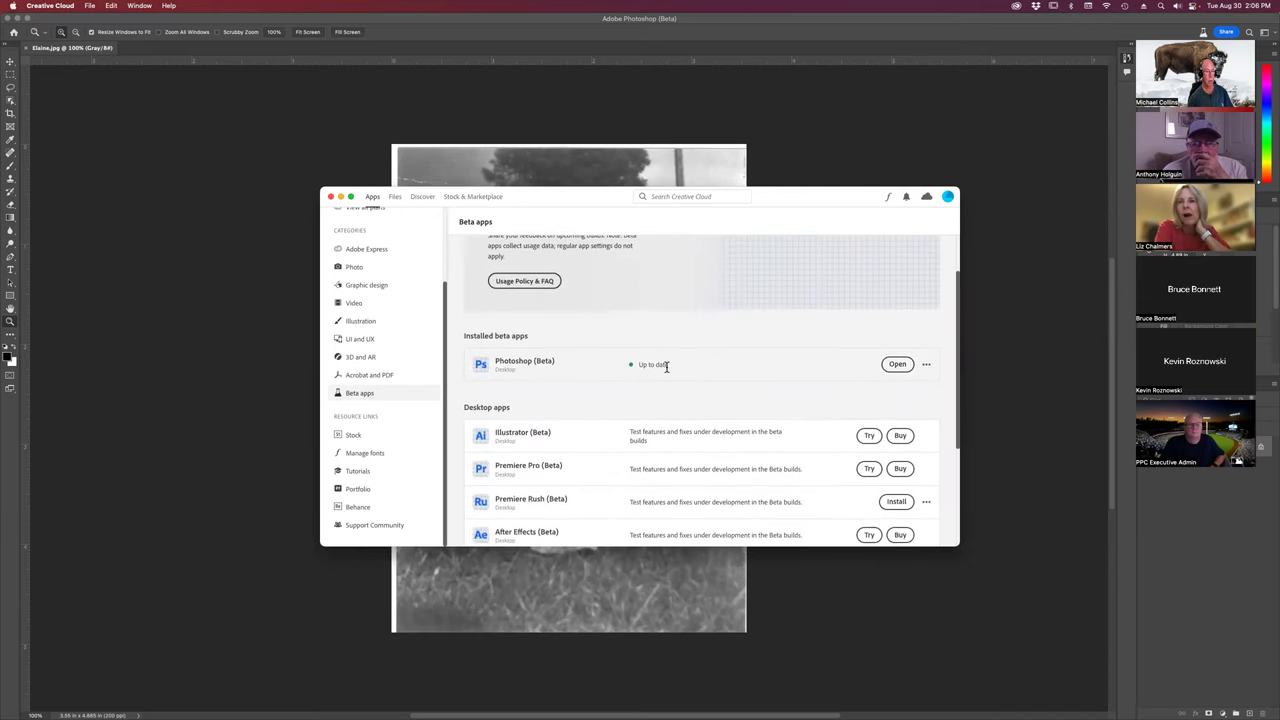
pyautogui.scroll(2, 668, 366)
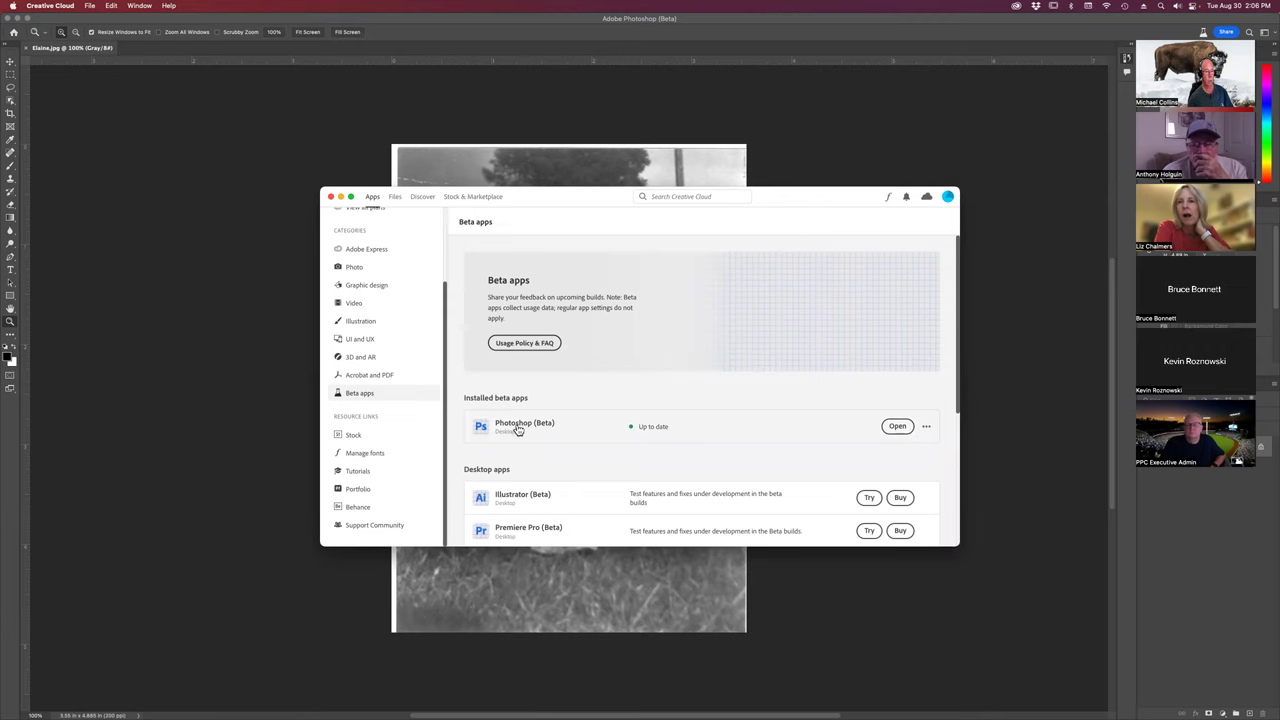
pyautogui.click(331, 196)
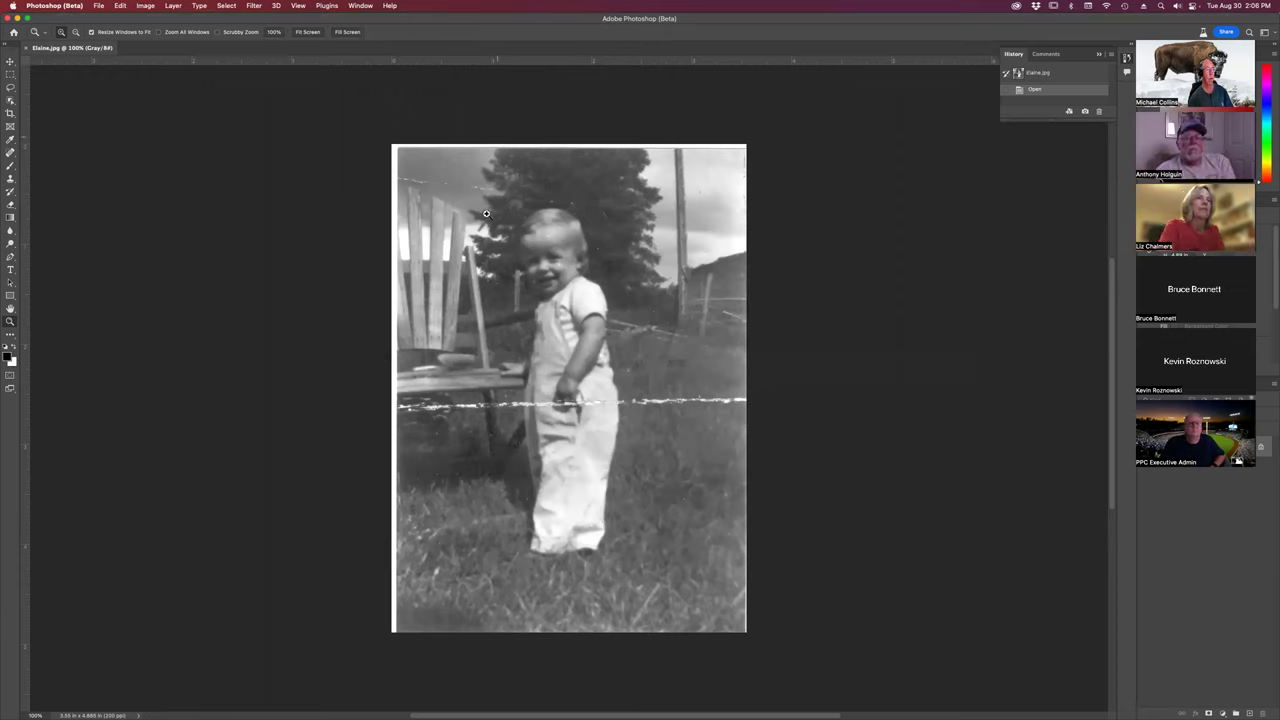
# Choose Filter > Neural Filters for Elaine.jpg.
pyautogui.click(254, 6)
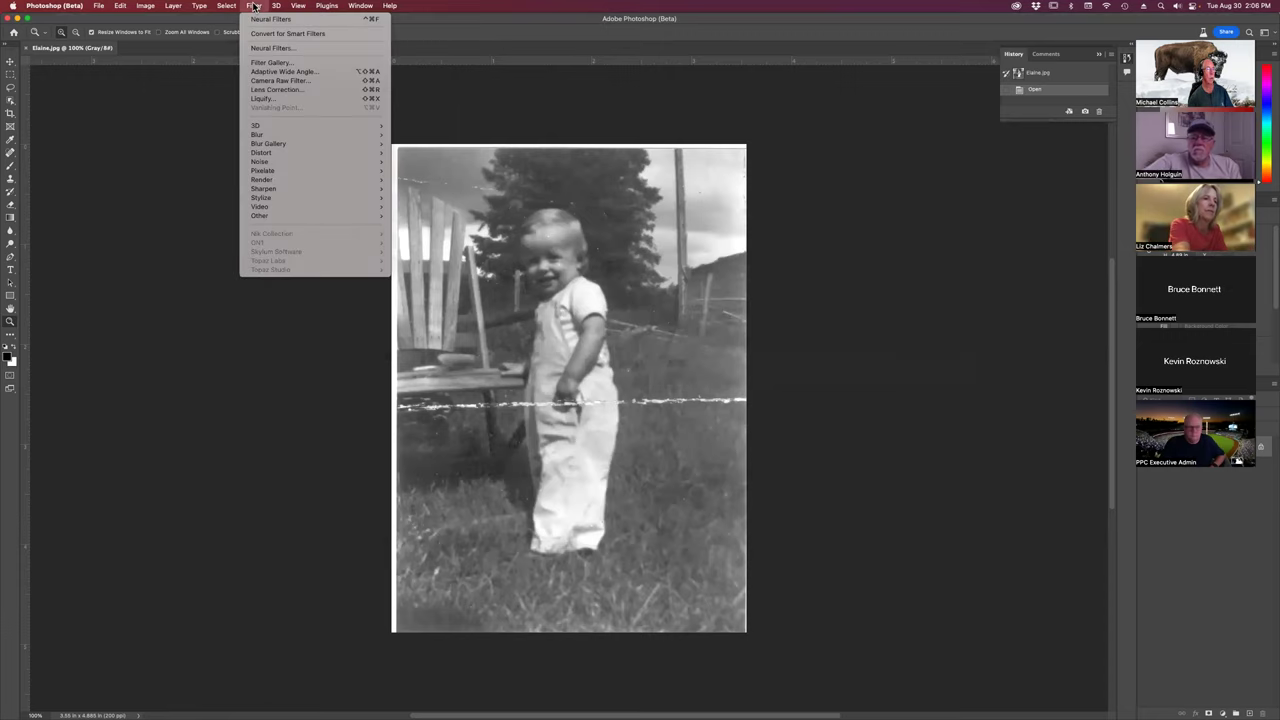
pyautogui.click(269, 48)
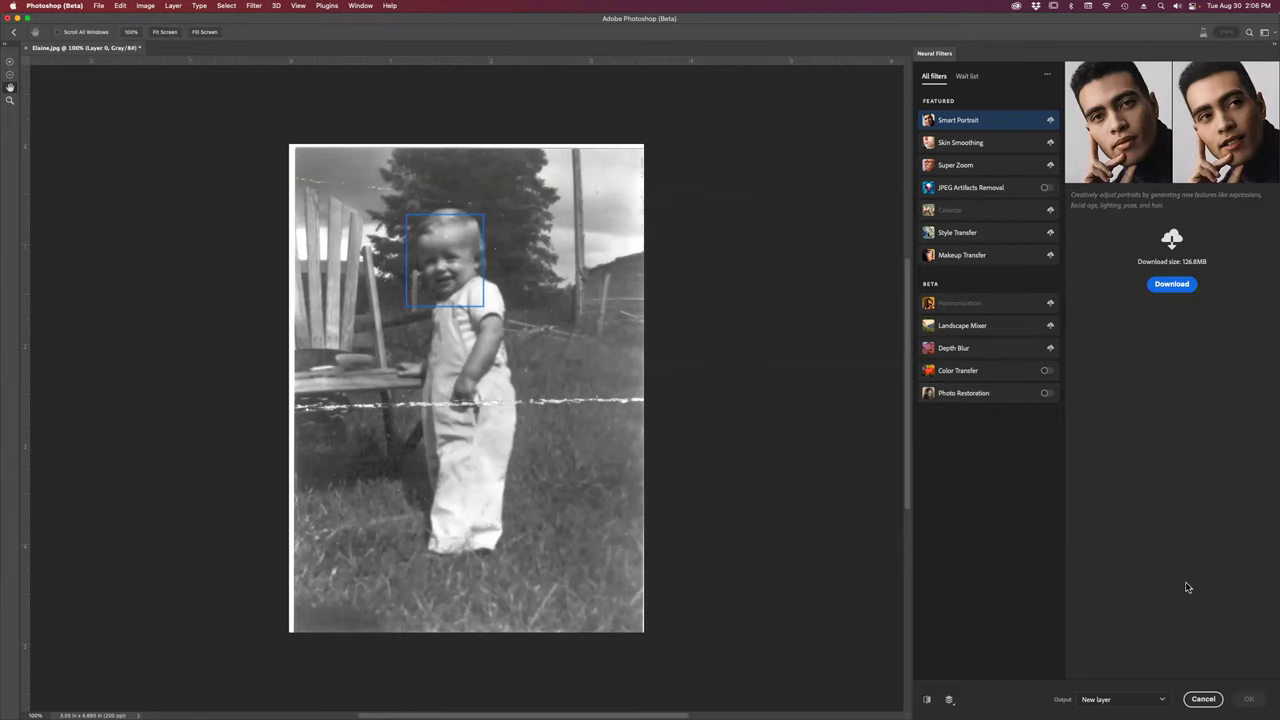
# Switch on the Photo Restoration beta filter with Enhance face unchecked.
pyautogui.click(1046, 395)
pyautogui.click(1082, 134)
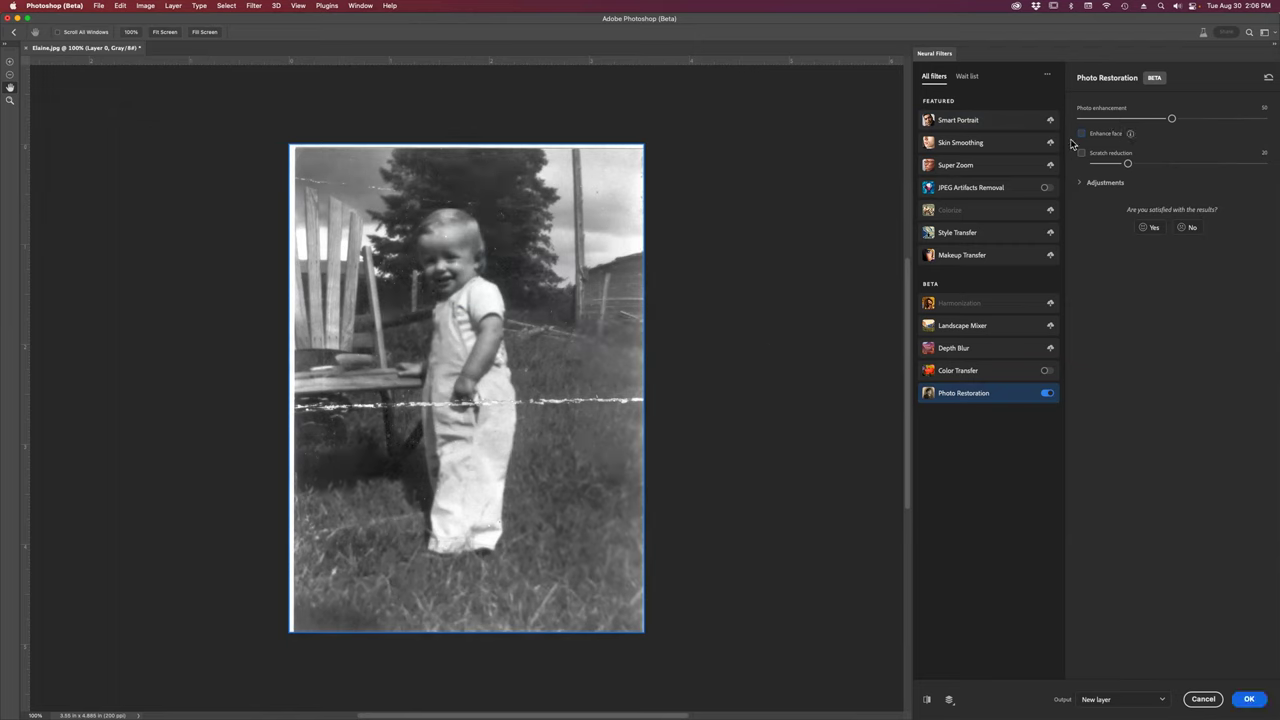
# Zoom the photo to 200% and compare the original and restored previews.
pyautogui.press('z')
pyautogui.click(460, 268)
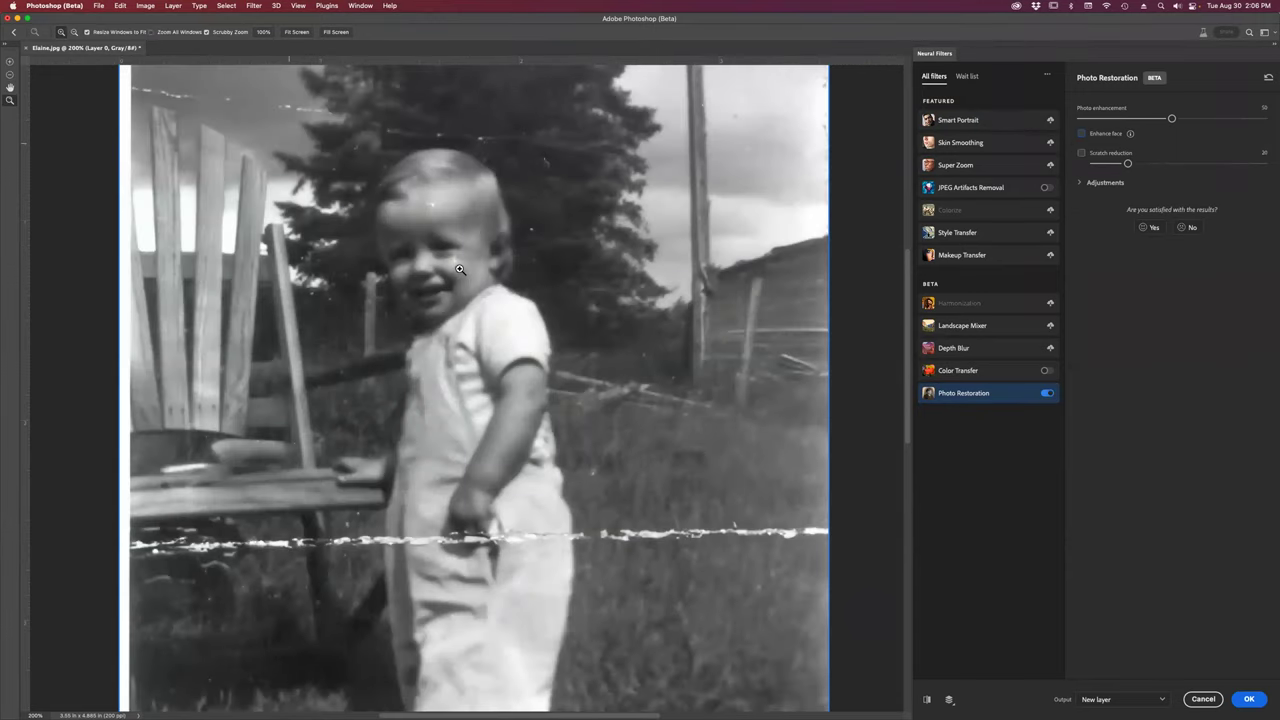
pyautogui.click(926, 700)
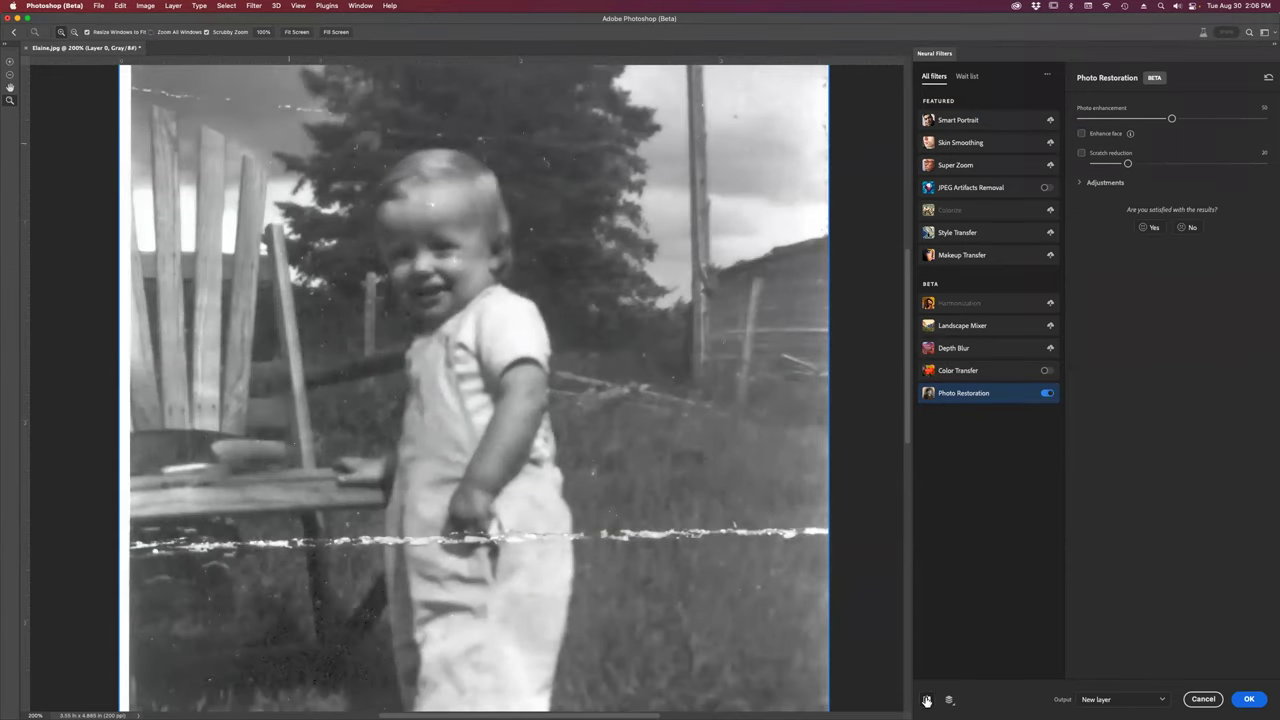
pyautogui.click(926, 700)
pyautogui.click(926, 700)
pyautogui.click(926, 700)
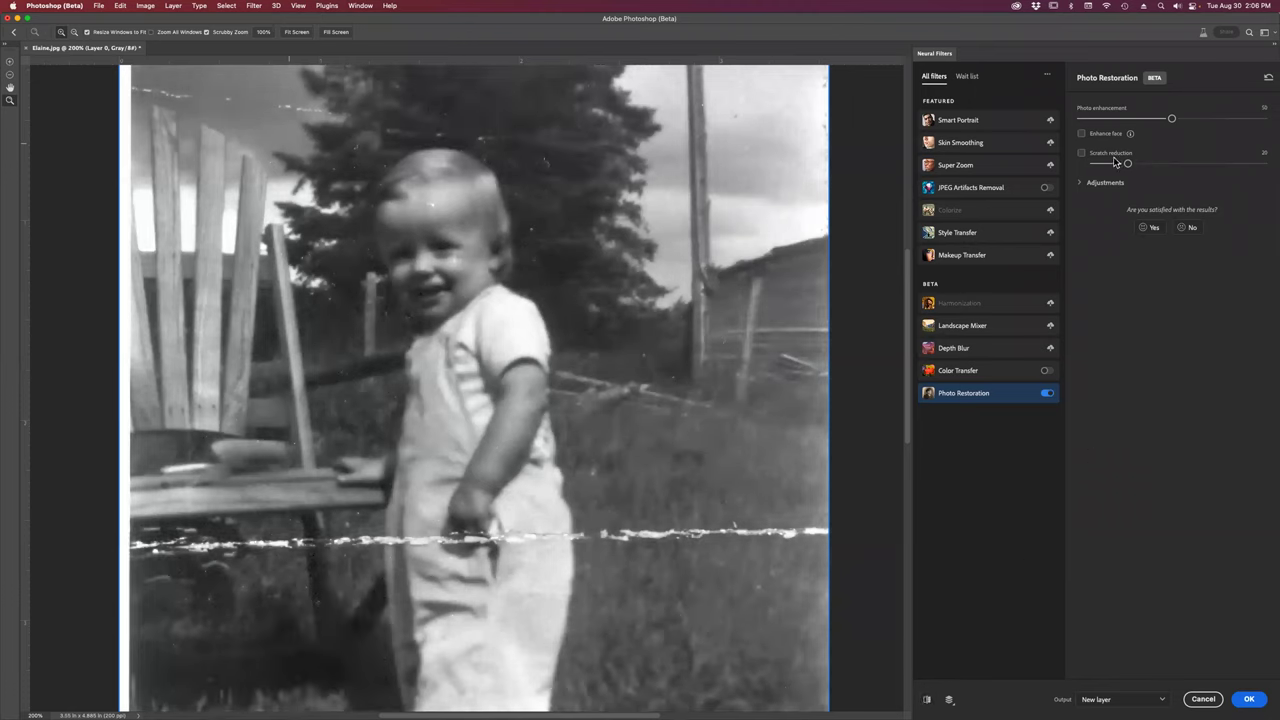
# Turn on Enhance face and lower Photo enhancement to 31, checking the face at 400%.
pyautogui.click(1081, 134)
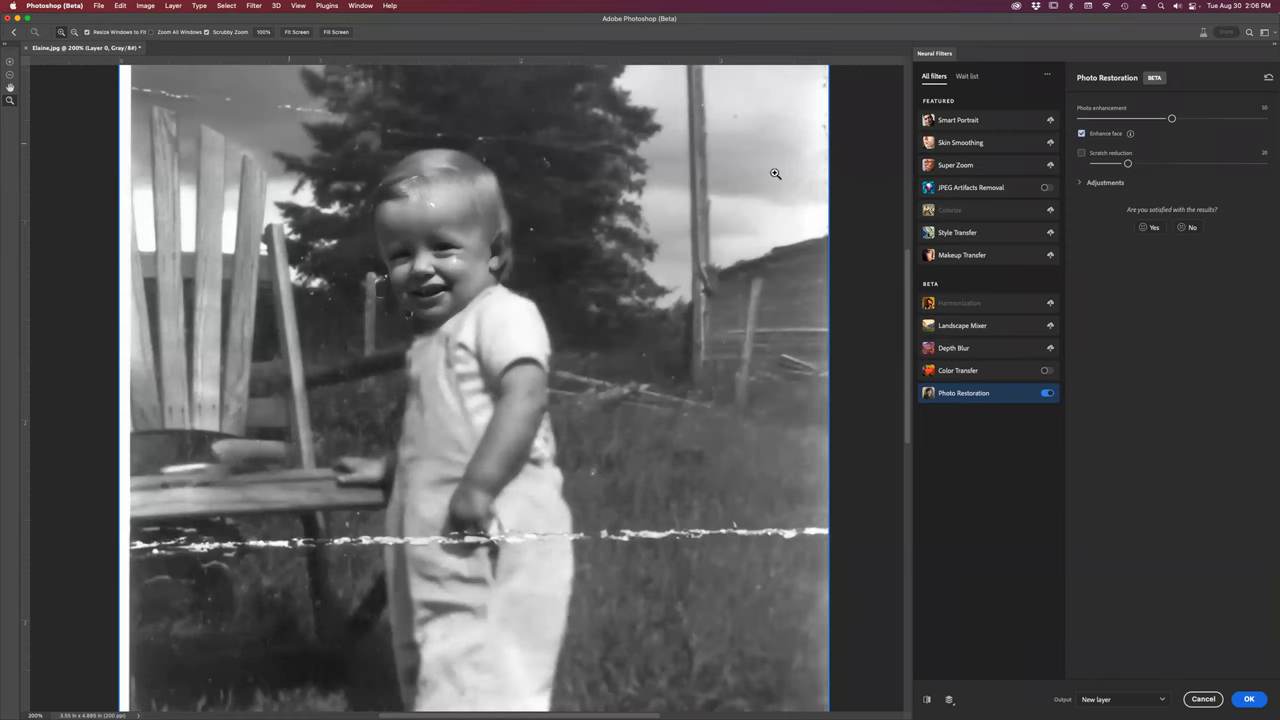
pyautogui.click(428, 270)
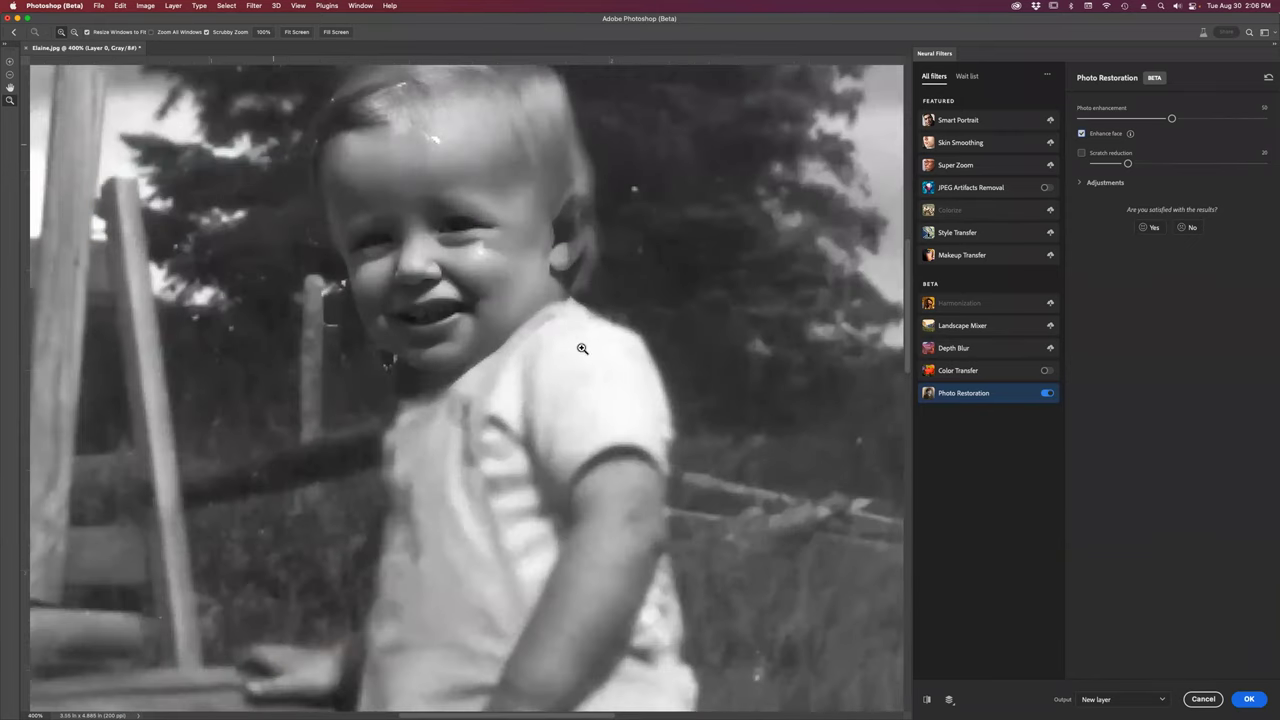
pyautogui.scroll(3, 600, 330)
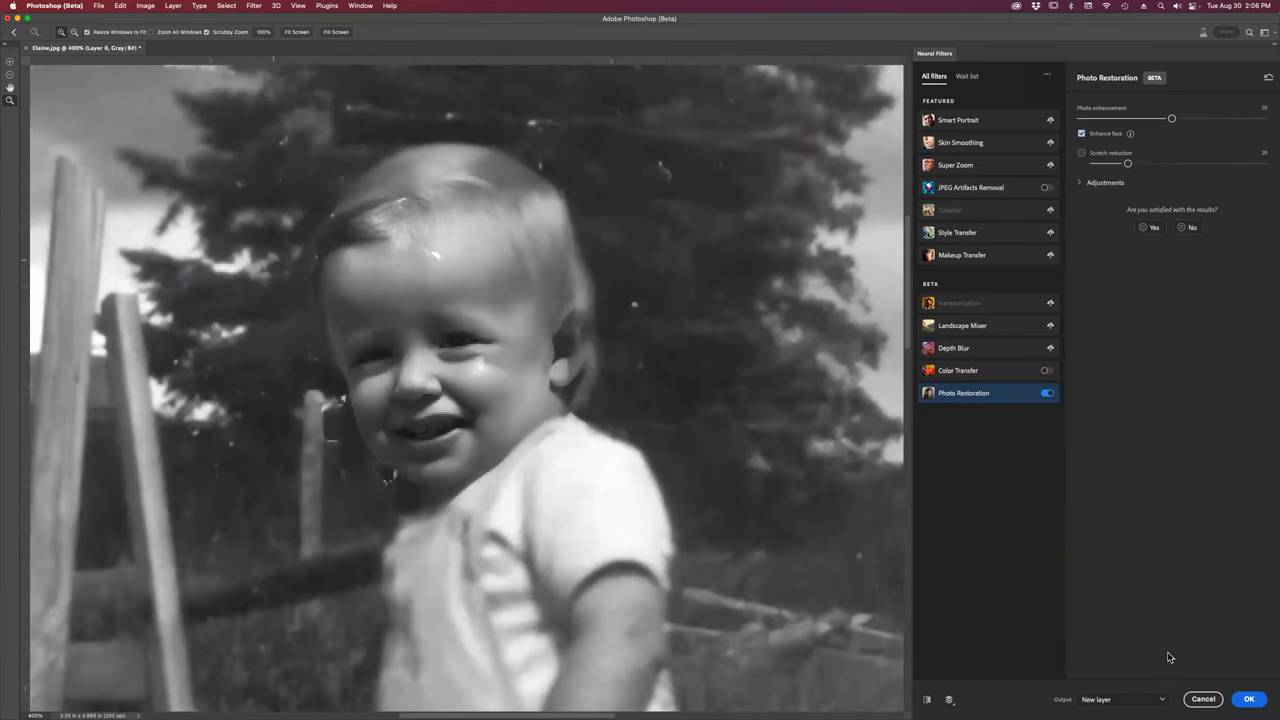
pyautogui.click(927, 702)
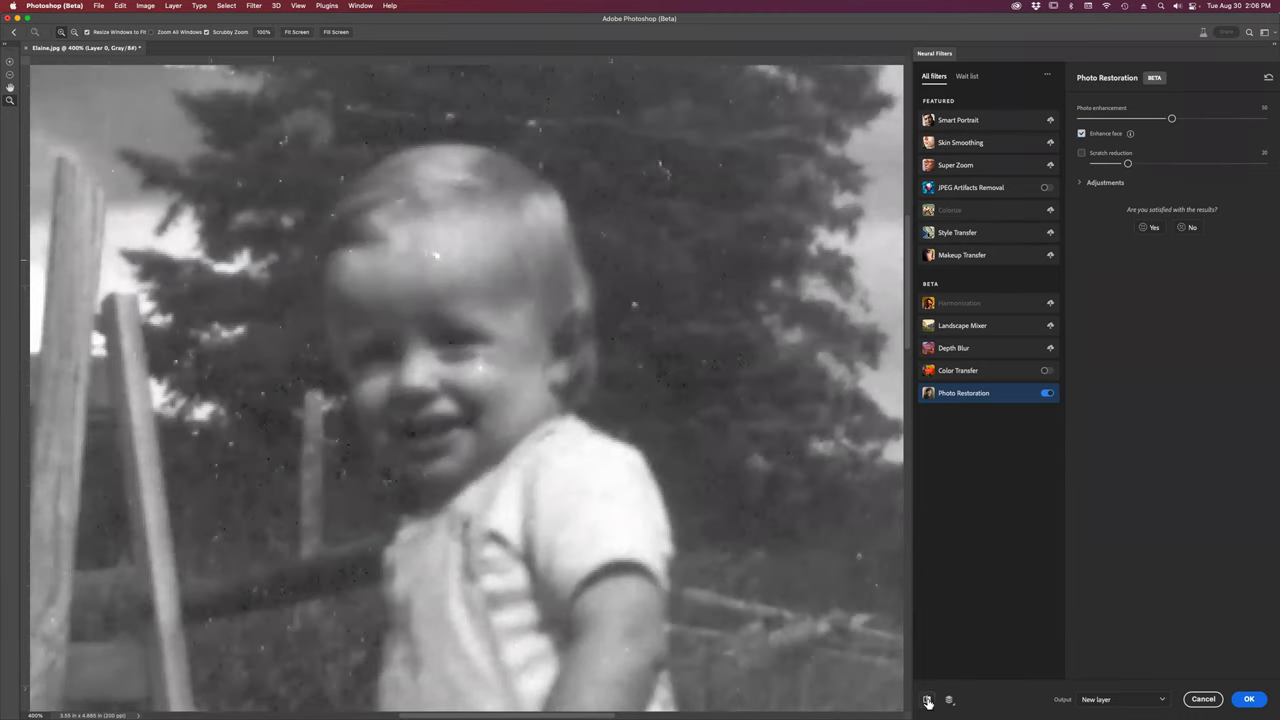
pyautogui.click(927, 702)
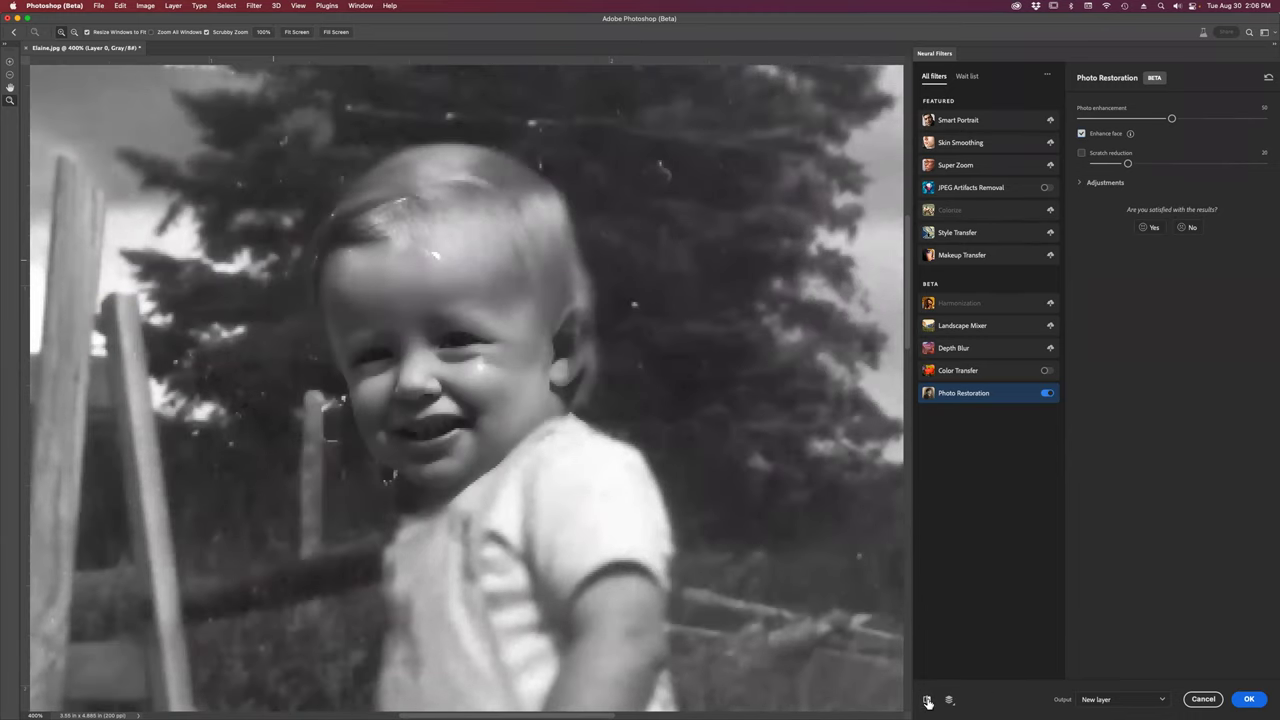
pyautogui.click(1118, 121)
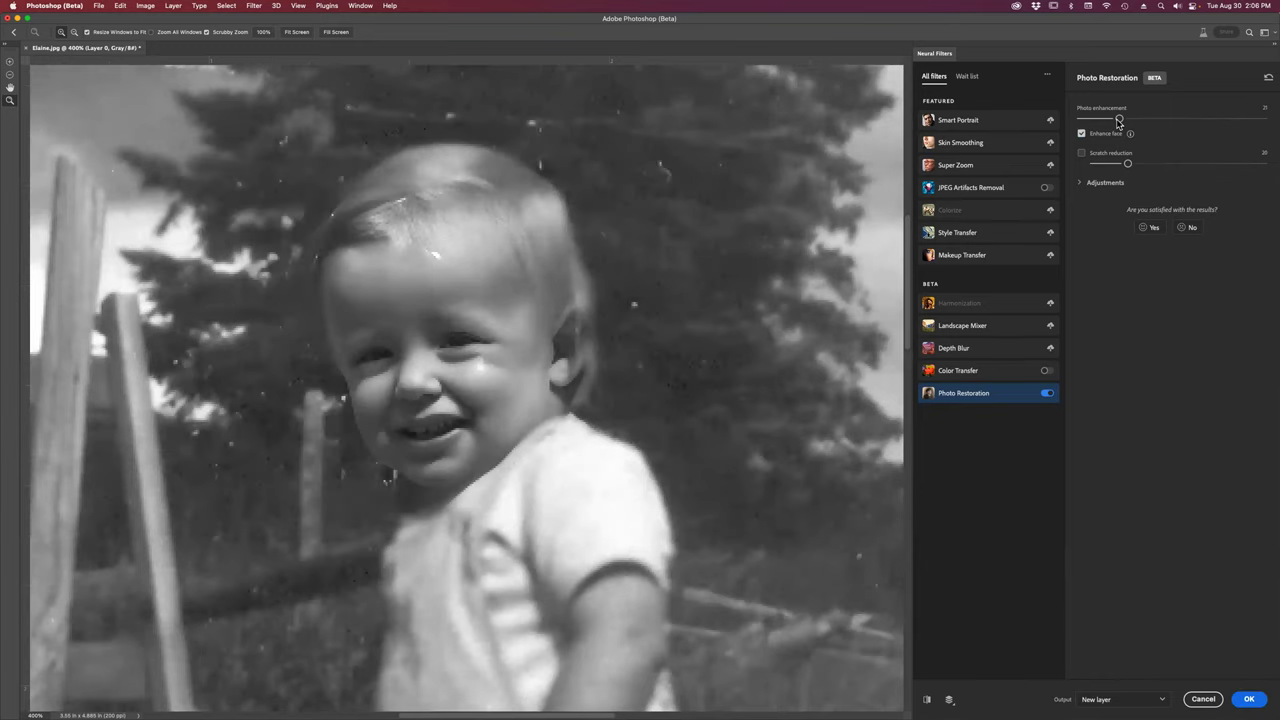
pyautogui.scroll(-3, 584, 480)
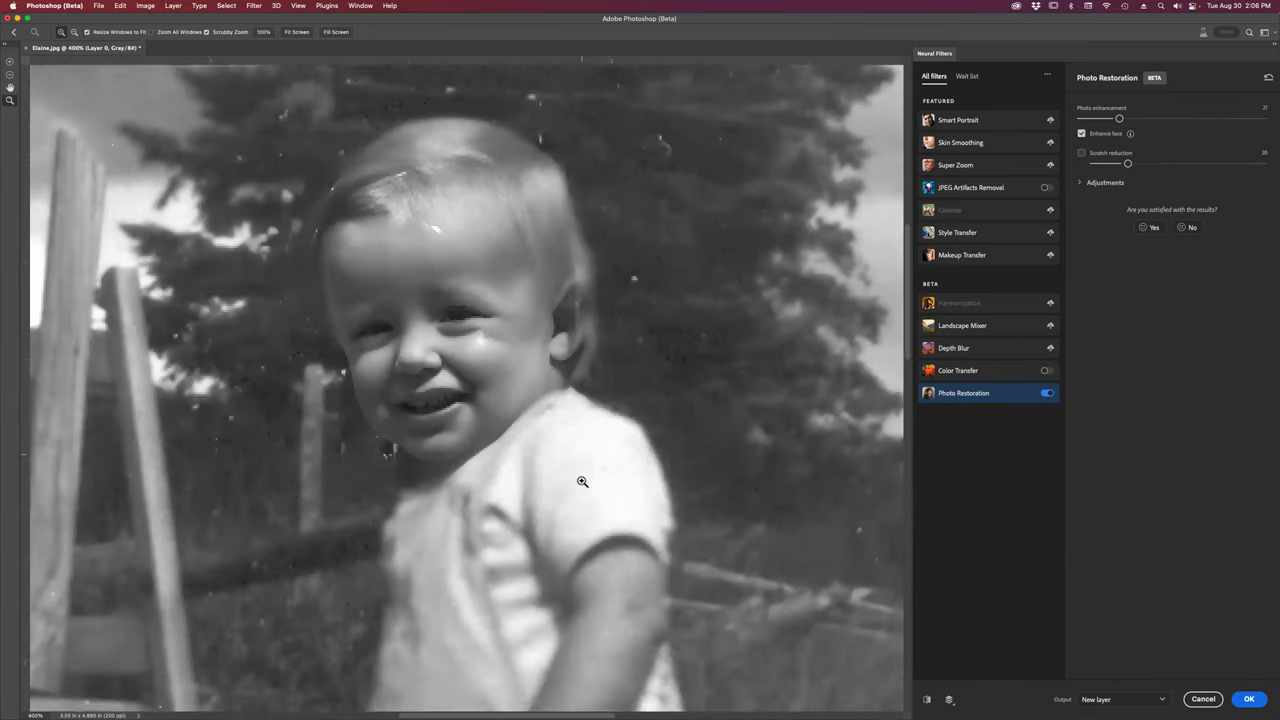
# Raise Scratch reduction from 20 to 49, inspecting the child's legs at 200%.
pyautogui.press('super+0')
pyautogui.click(1082, 155)
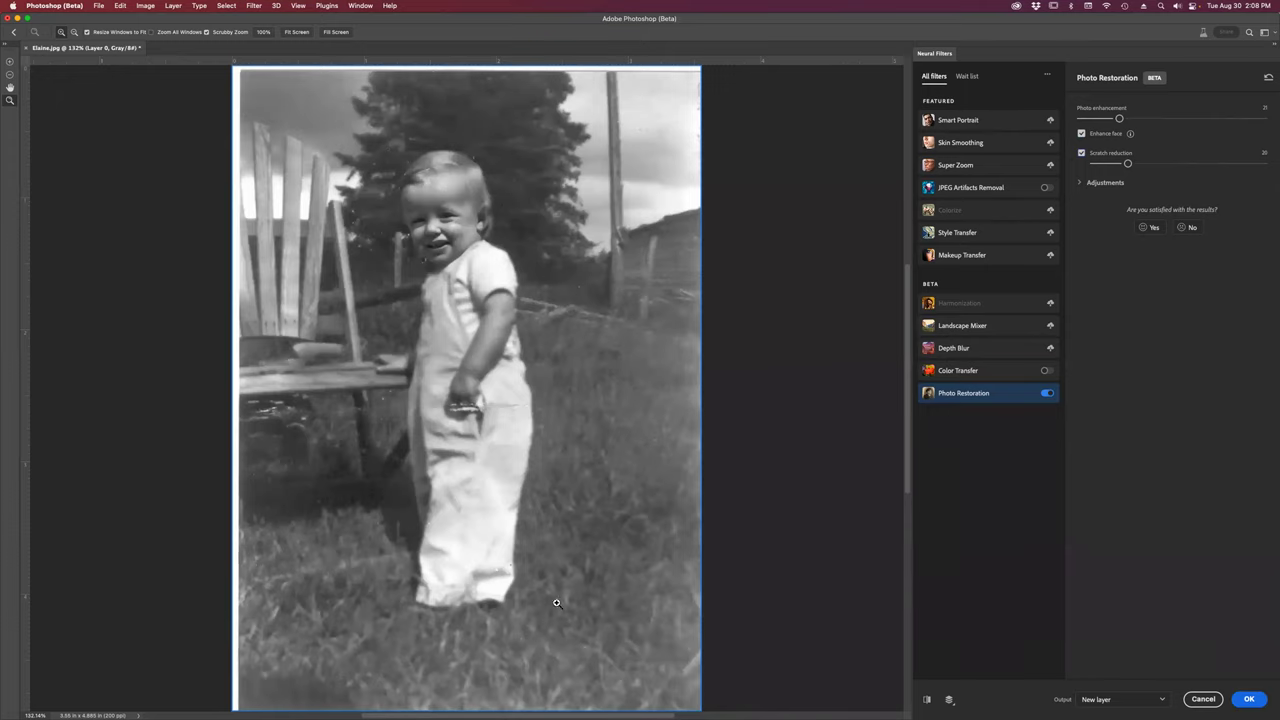
pyautogui.click(492, 432)
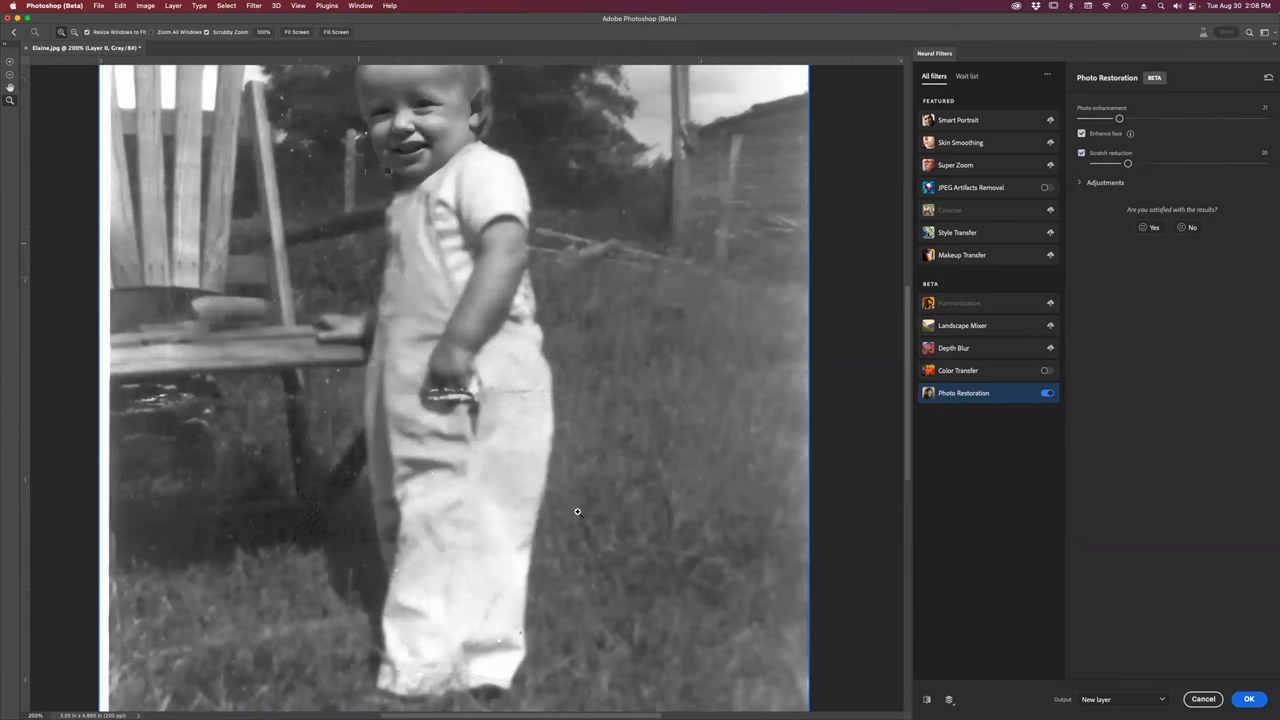
pyautogui.scroll(5, 577, 512)
pyautogui.scroll(3, 577, 512)
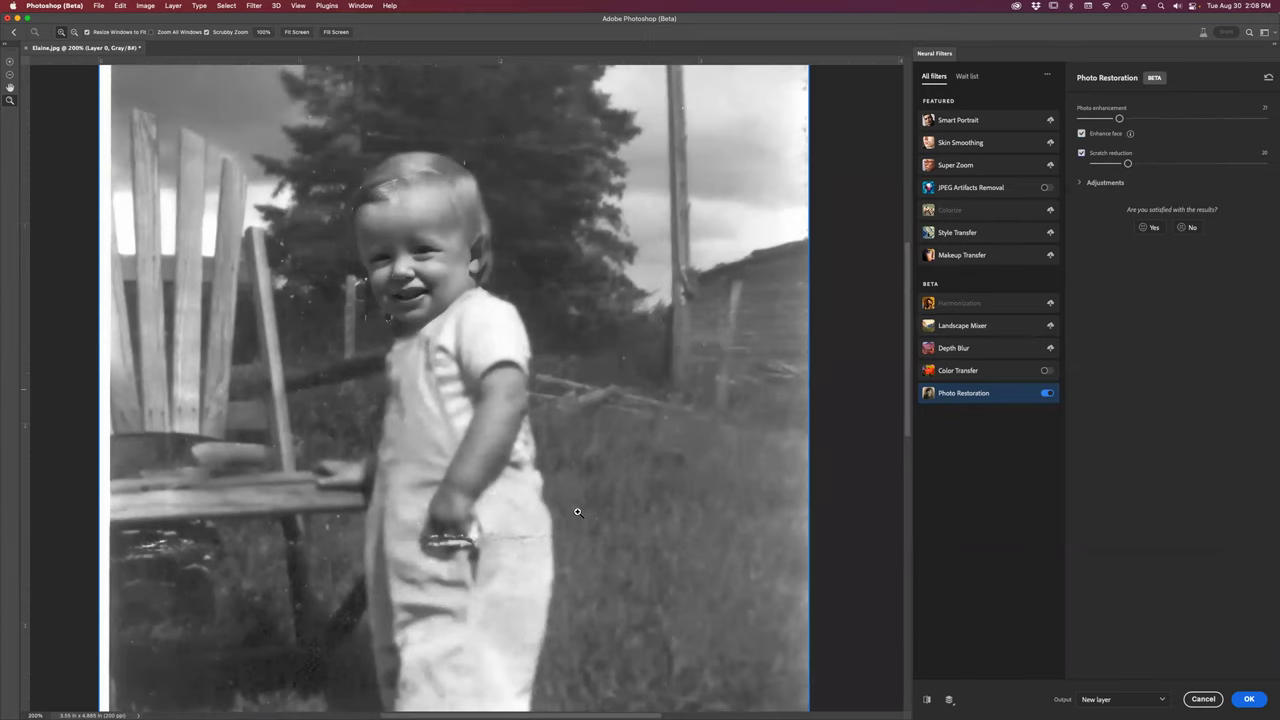
pyautogui.scroll(-3, 577, 512)
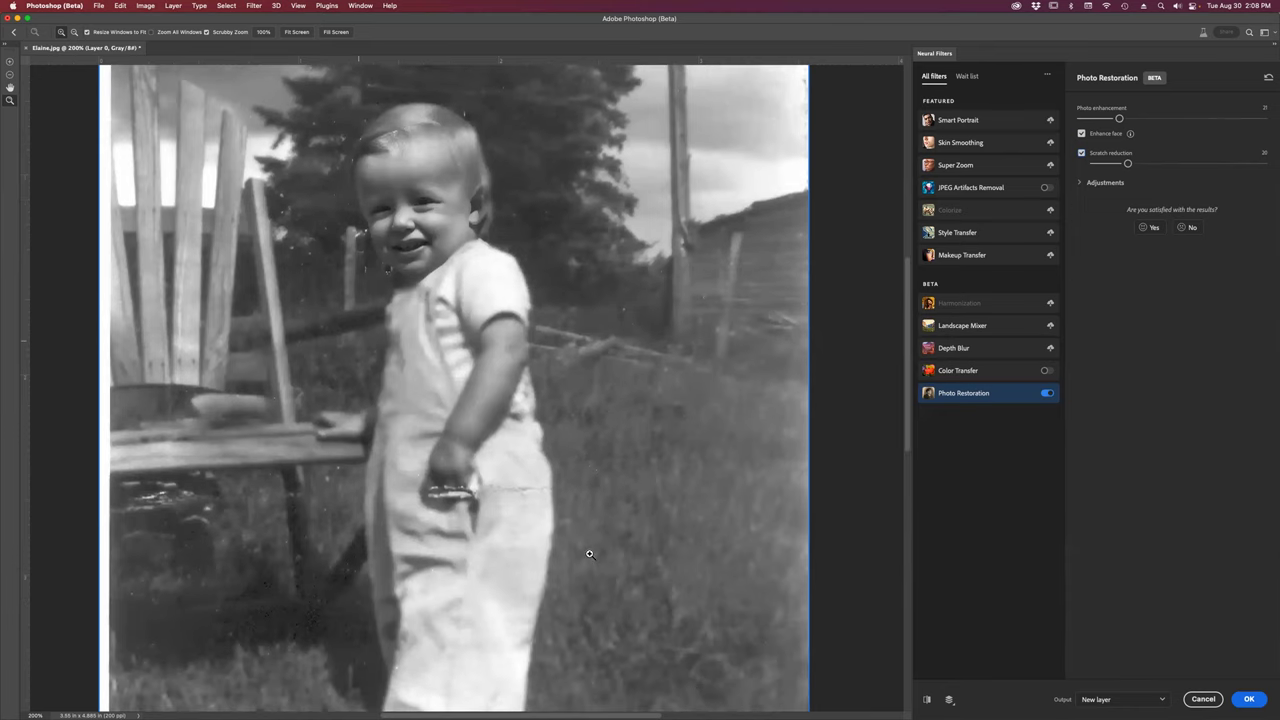
pyautogui.scroll(-1, 600, 550)
pyautogui.click(1175, 165)
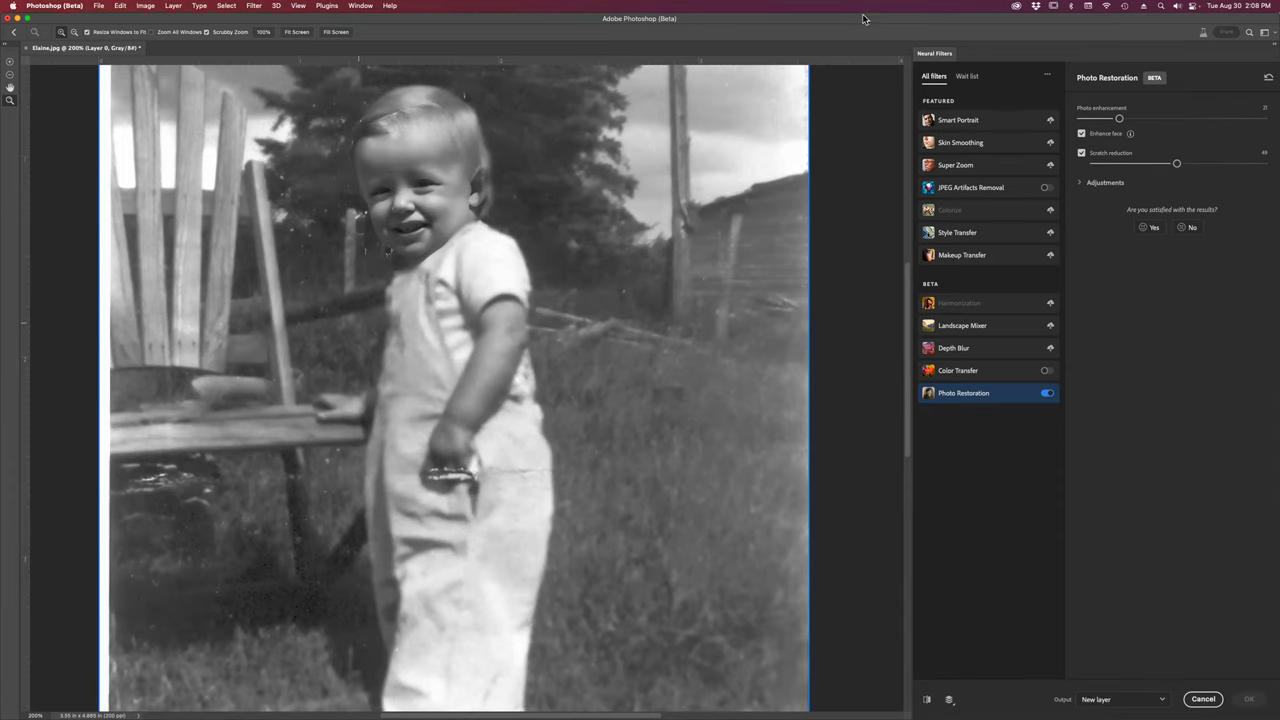
pyautogui.scroll(3, 557, 478)
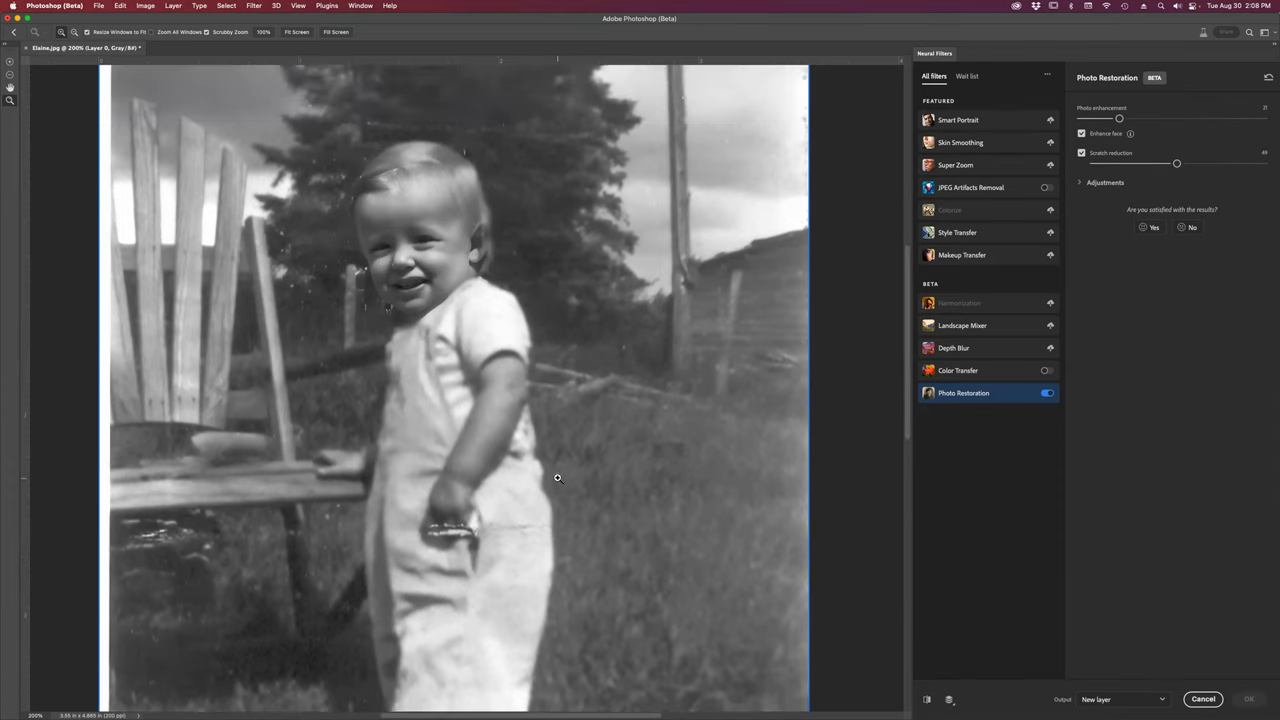
pyautogui.scroll(1, 557, 478)
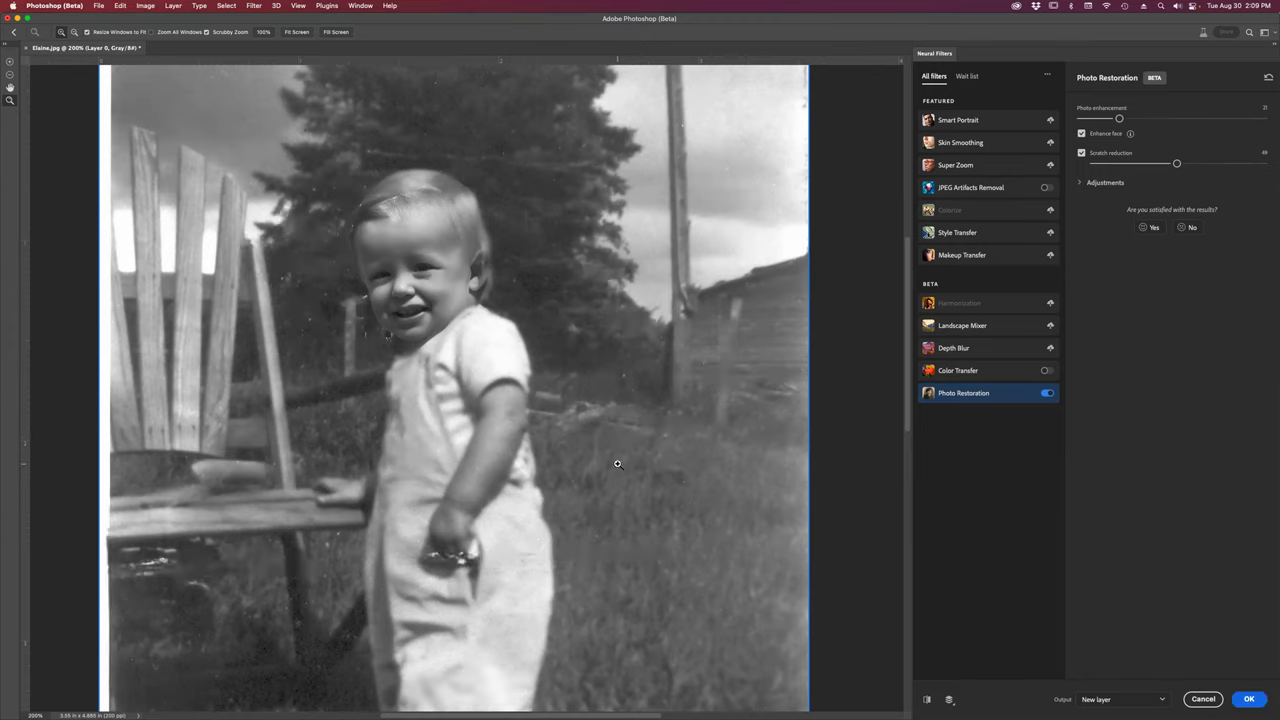
pyautogui.click(928, 701)
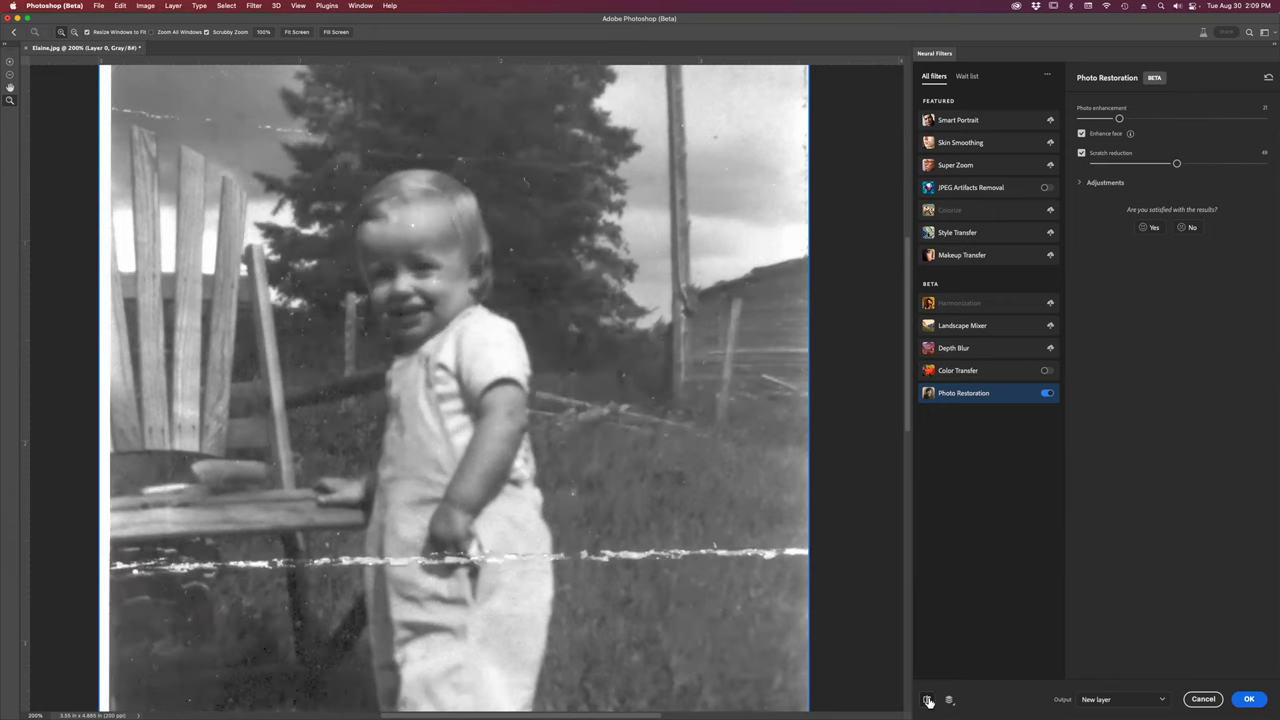
pyautogui.click(928, 701)
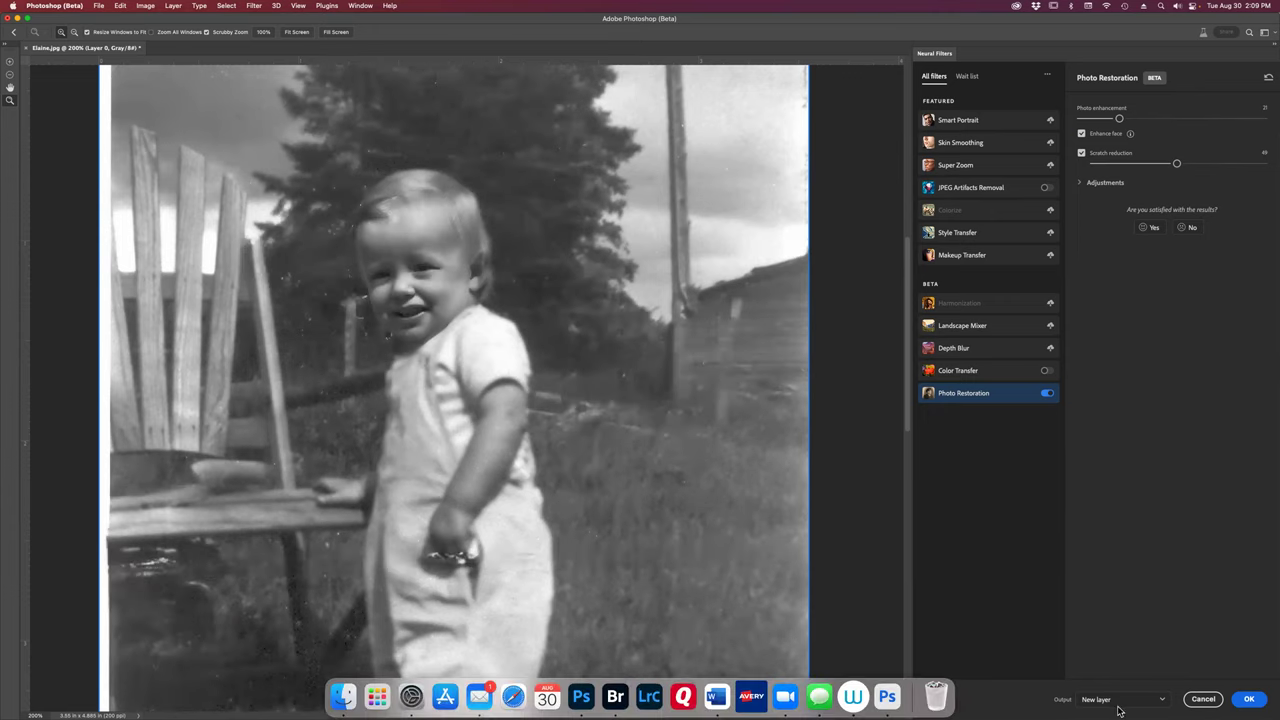
# Apply Photo Restoration as Layer 1 and zoom in to inspect the child's hand.
pyautogui.click(1250, 699)
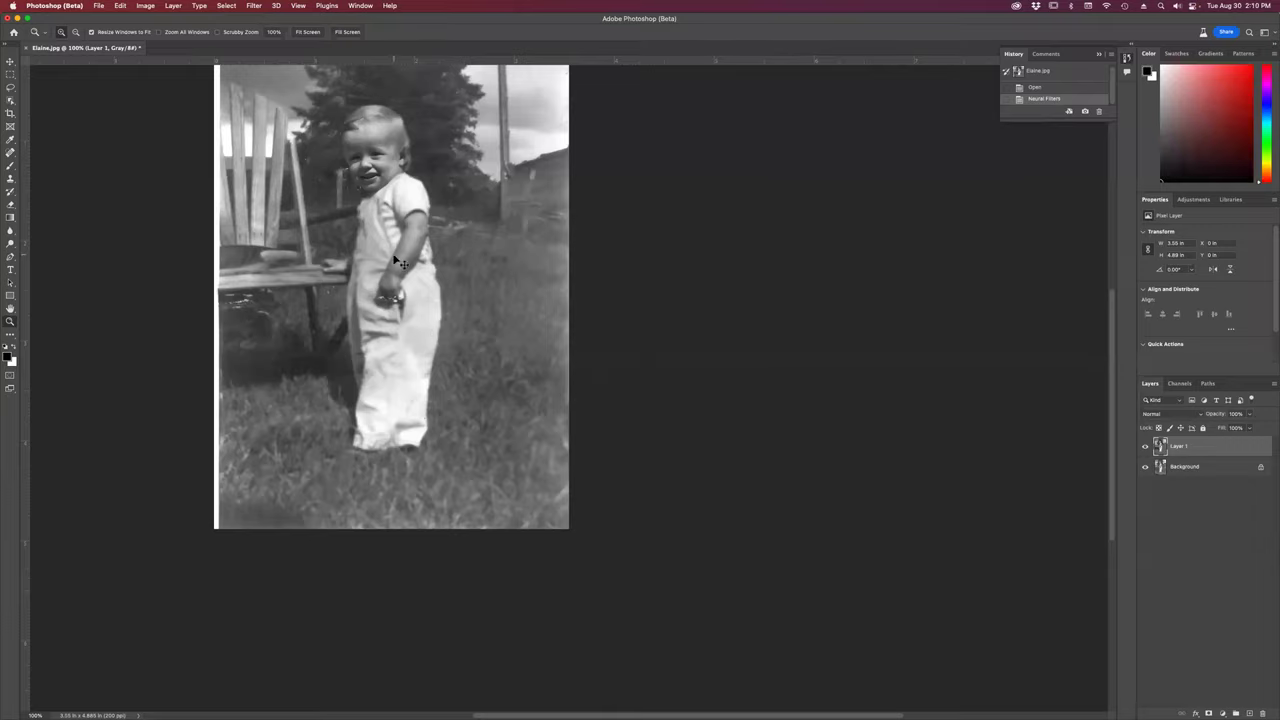
pyautogui.scroll(3, 397, 262)
pyautogui.moveTo(489, 333); pyautogui.dragTo(674, 460)
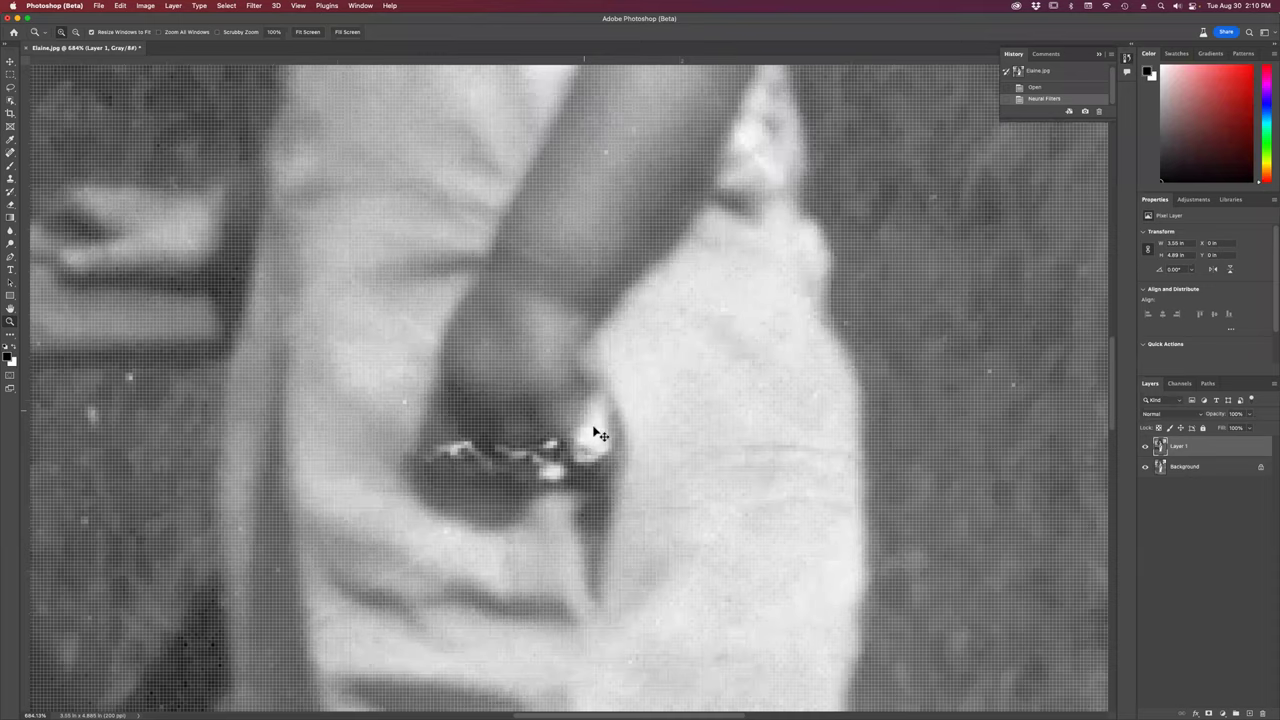
pyautogui.keyDown('alt'); pyautogui.click(594, 429); pyautogui.keyUp('alt')
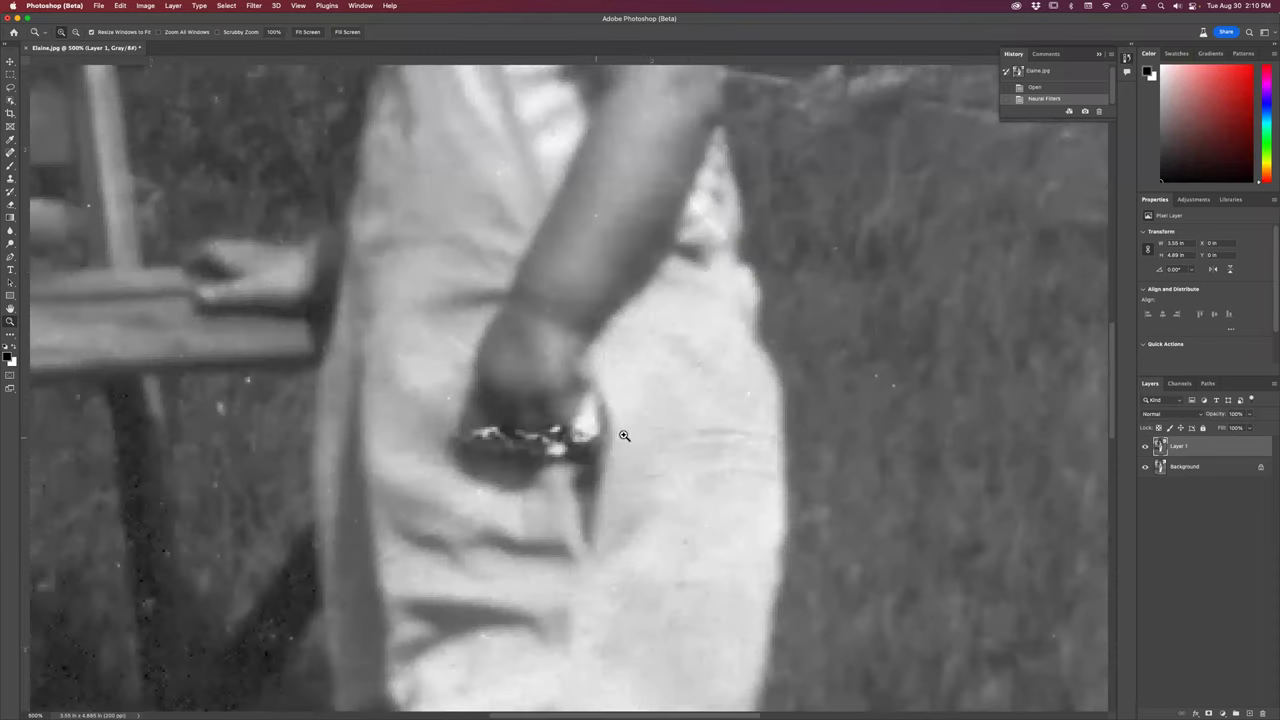
pyautogui.keyDown('alt'); pyautogui.click(674, 514); pyautogui.keyUp('alt')
pyautogui.keyDown('alt'); pyautogui.click(674, 516); pyautogui.keyUp('alt')
pyautogui.keyDown('alt'); pyautogui.click(674, 518); pyautogui.keyUp('alt')
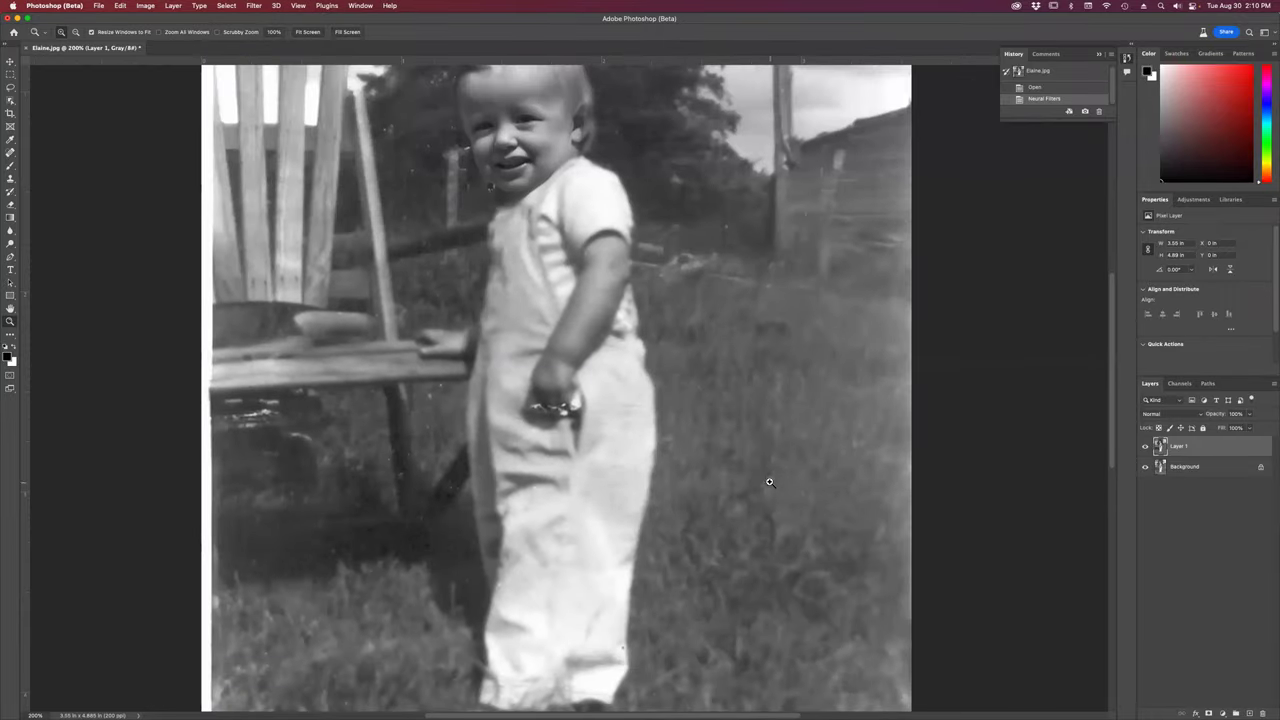
pyautogui.scroll(5, 766, 480)
pyautogui.scroll(-3, 764, 479)
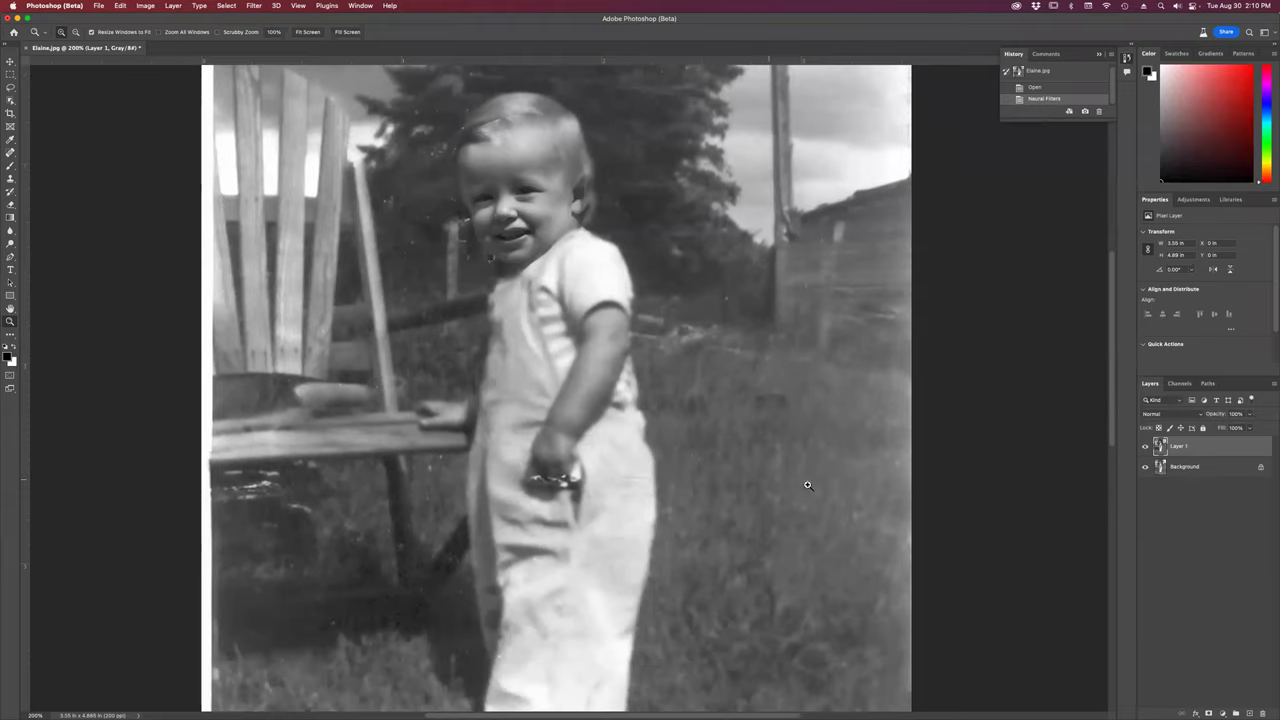
# Toggle Layer 1's visibility to compare the restored image with the scratched original.
pyautogui.click(1146, 447)
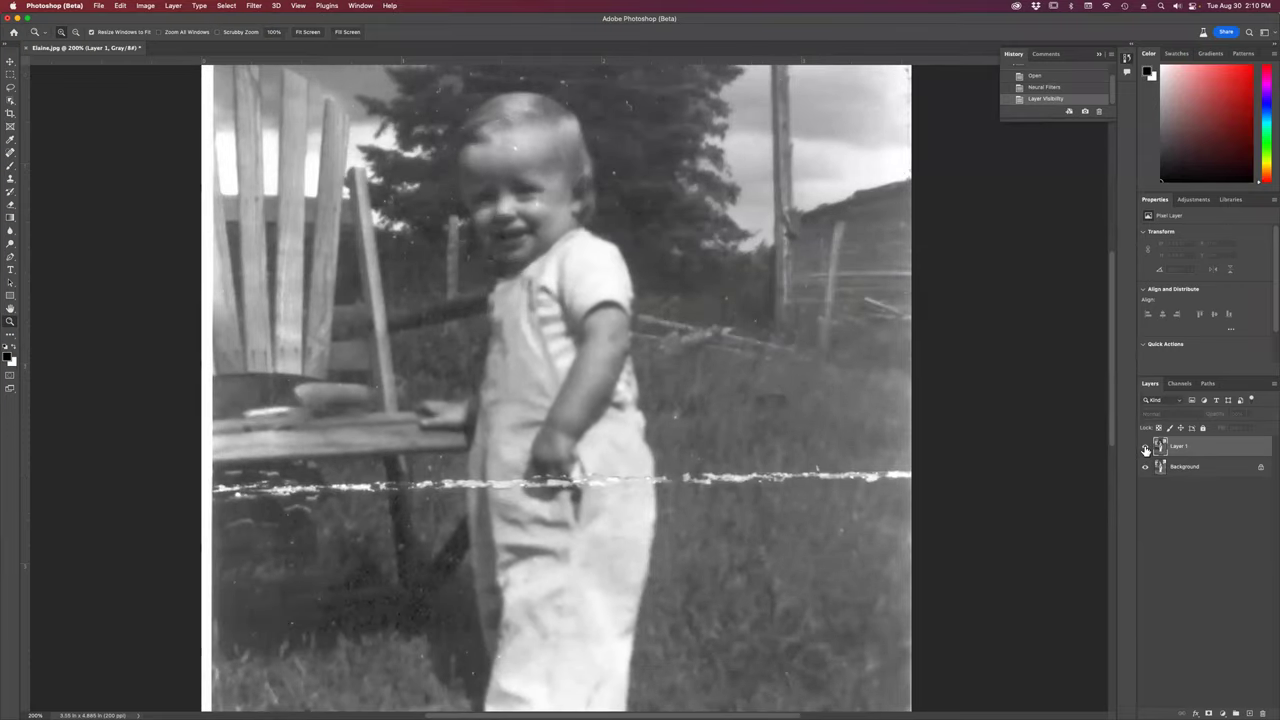
pyautogui.click(1146, 447)
pyautogui.click(1146, 448)
pyautogui.click(1146, 448)
pyautogui.click(1146, 449)
pyautogui.click(1146, 449)
pyautogui.click(1146, 449)
pyautogui.click(1146, 449)
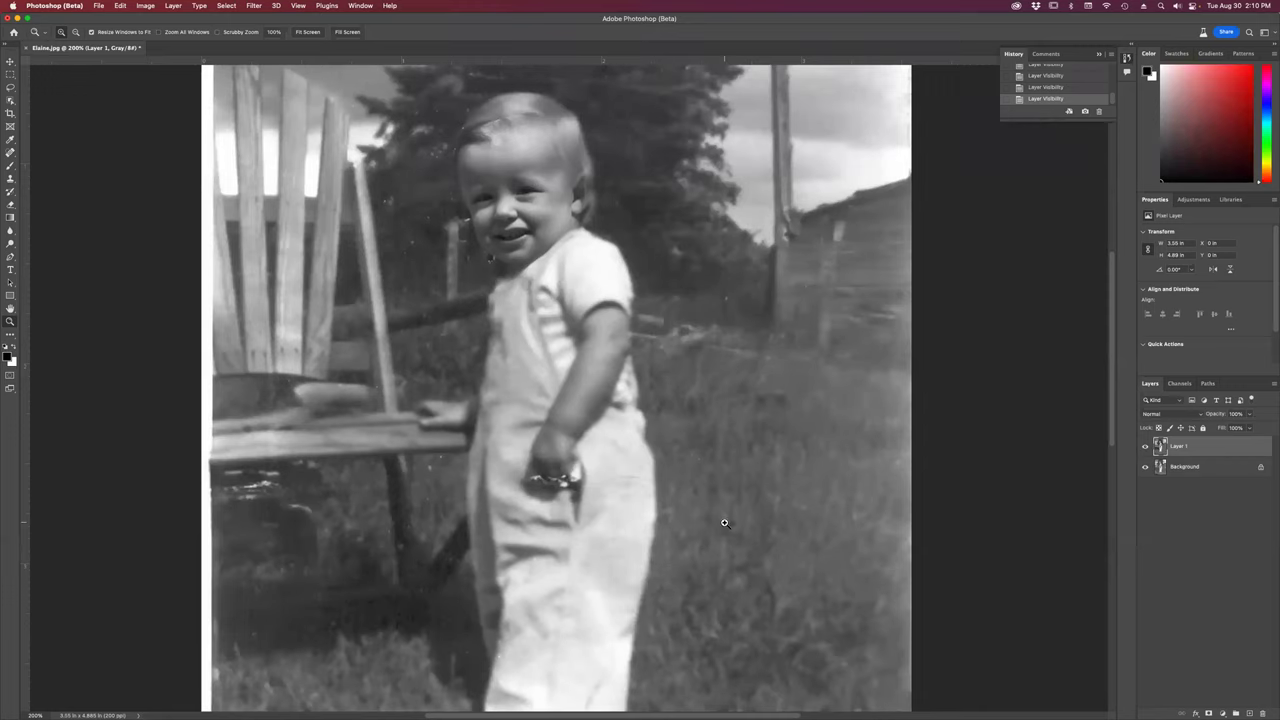
pyautogui.scroll(3, 724, 522)
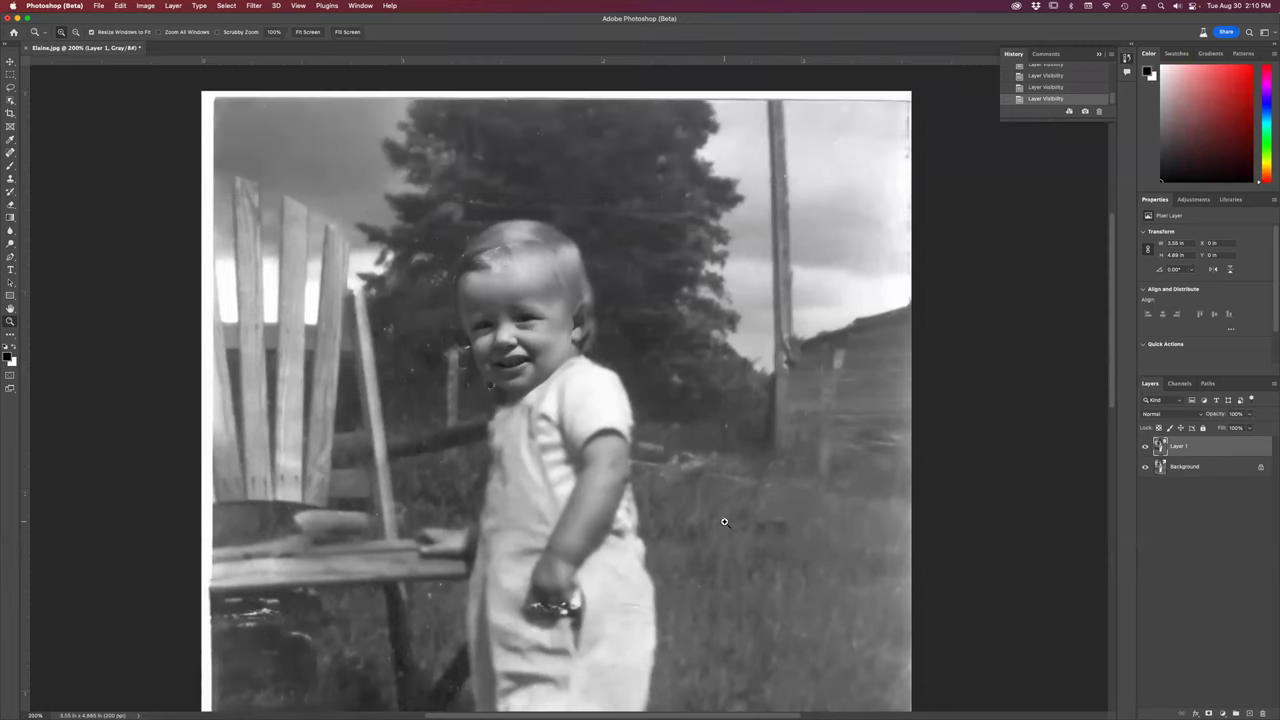
pyautogui.scroll(-4, 717, 521)
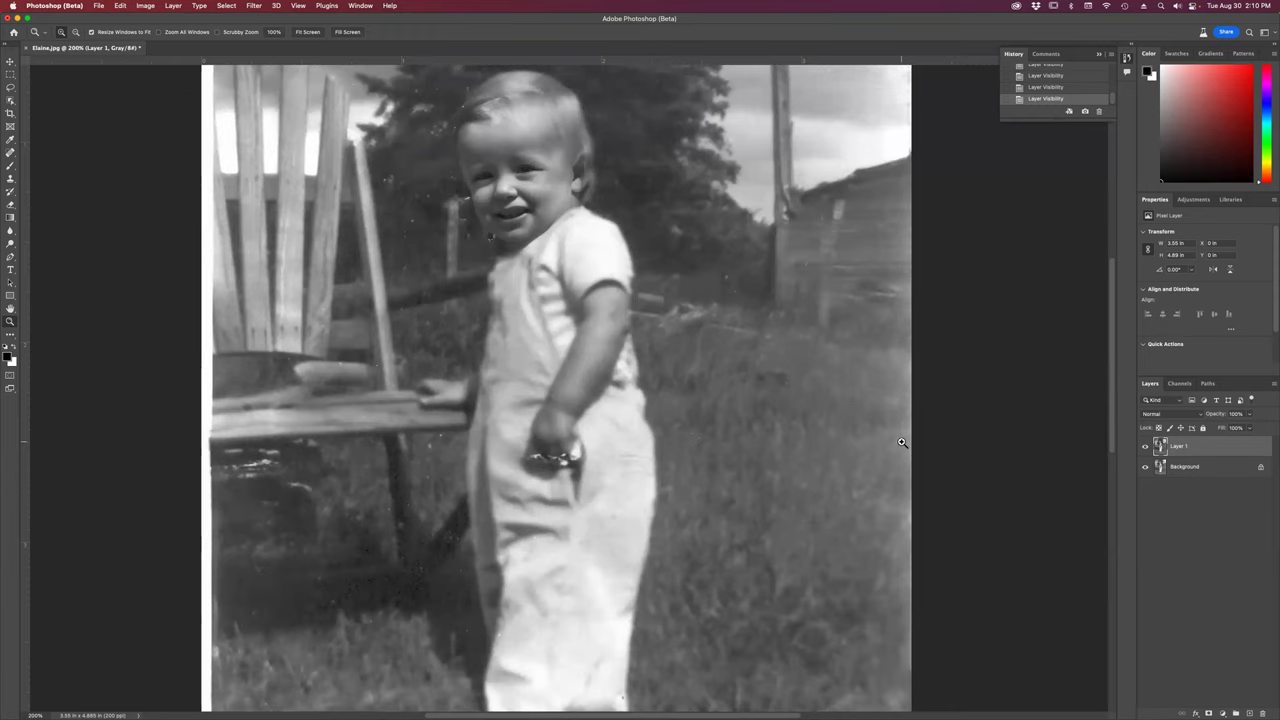
pyautogui.scroll(5, 806, 488)
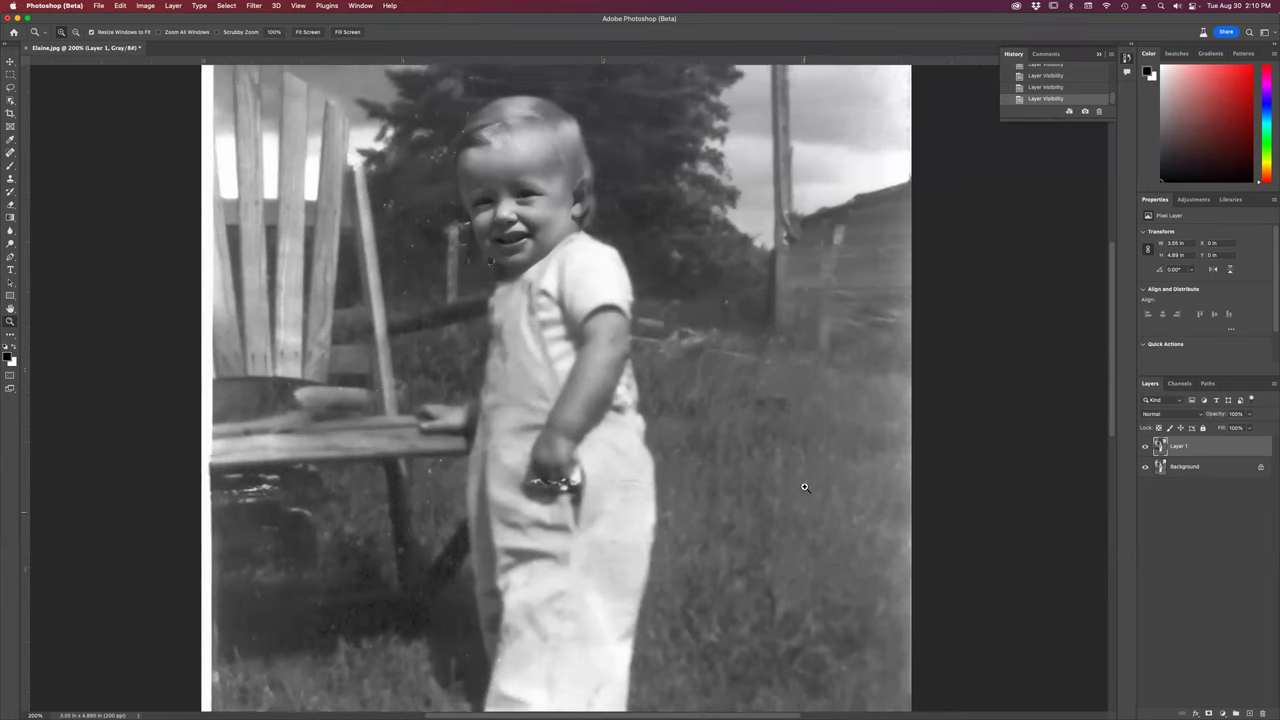
pyautogui.scroll(3, 777, 483)
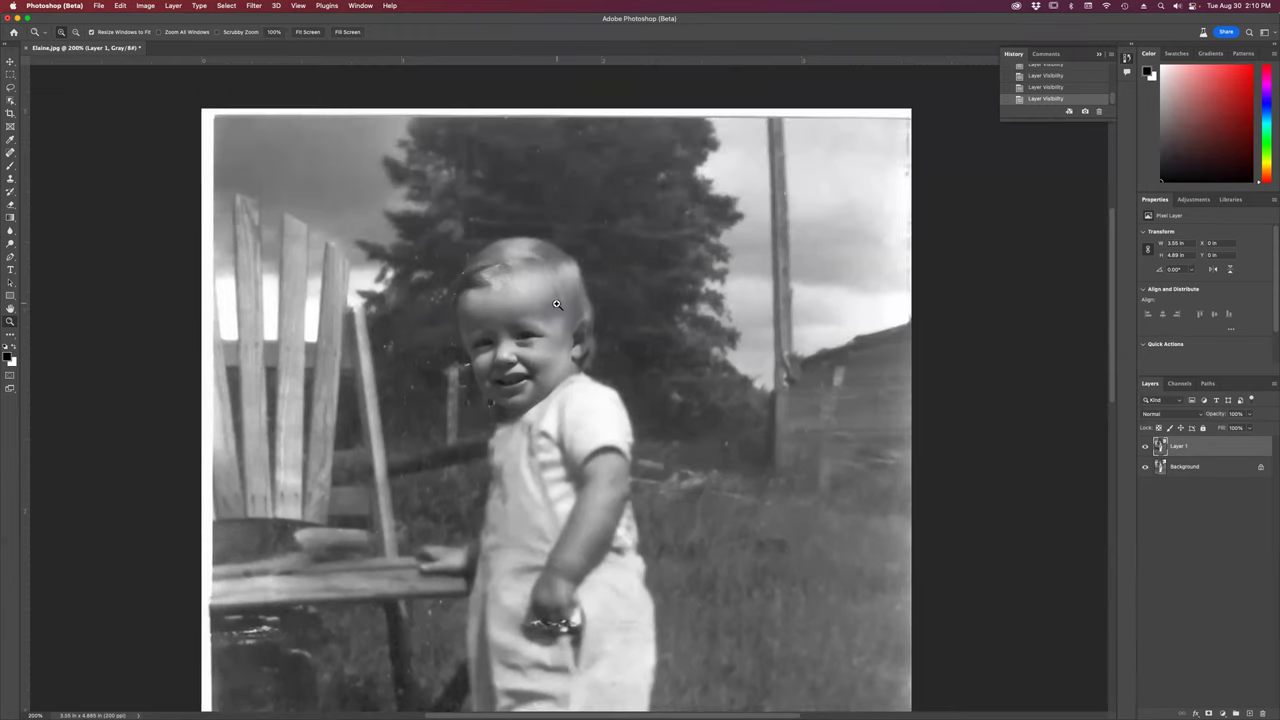
# Close Elaine.jpg without saving, browse the Aug 30 photos in Bridge, and return to Photoshop.
pyautogui.press('super+s')
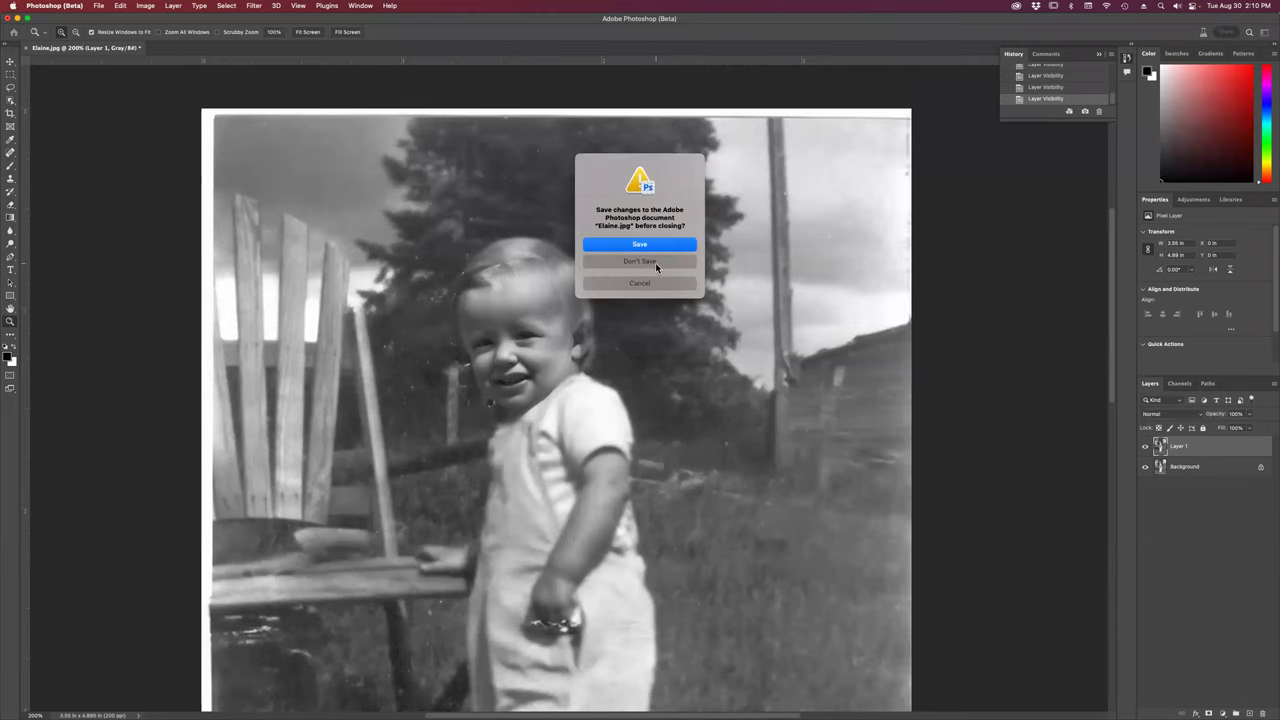
pyautogui.click(656, 262)
pyautogui.press('super+Tab')
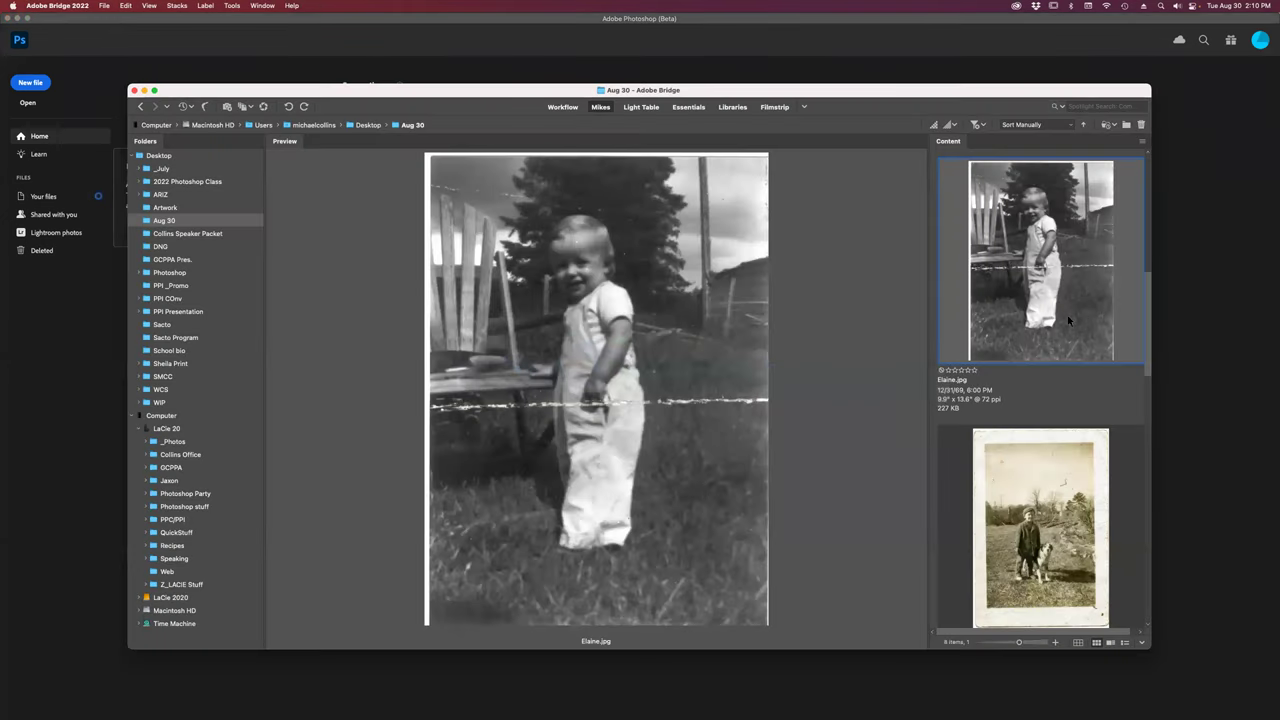
pyautogui.scroll(-5, 1065, 320)
pyautogui.scroll(-3, 1065, 326)
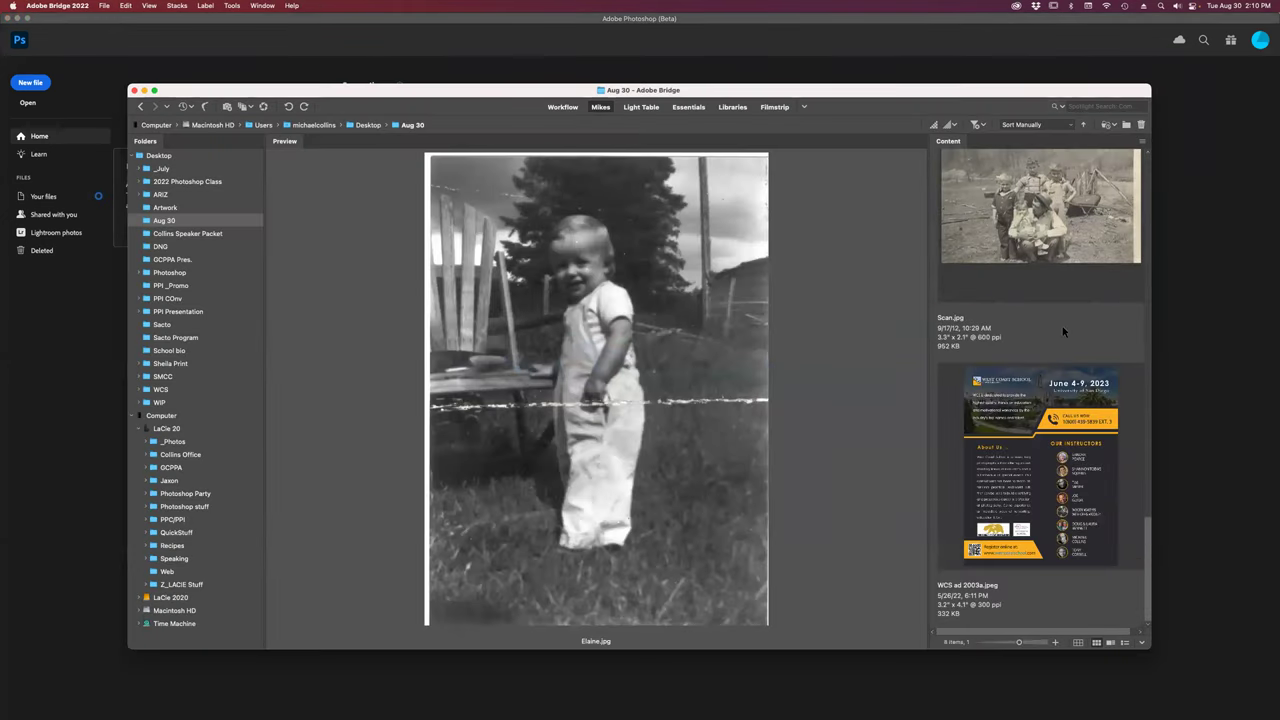
pyautogui.scroll(8, 1063, 332)
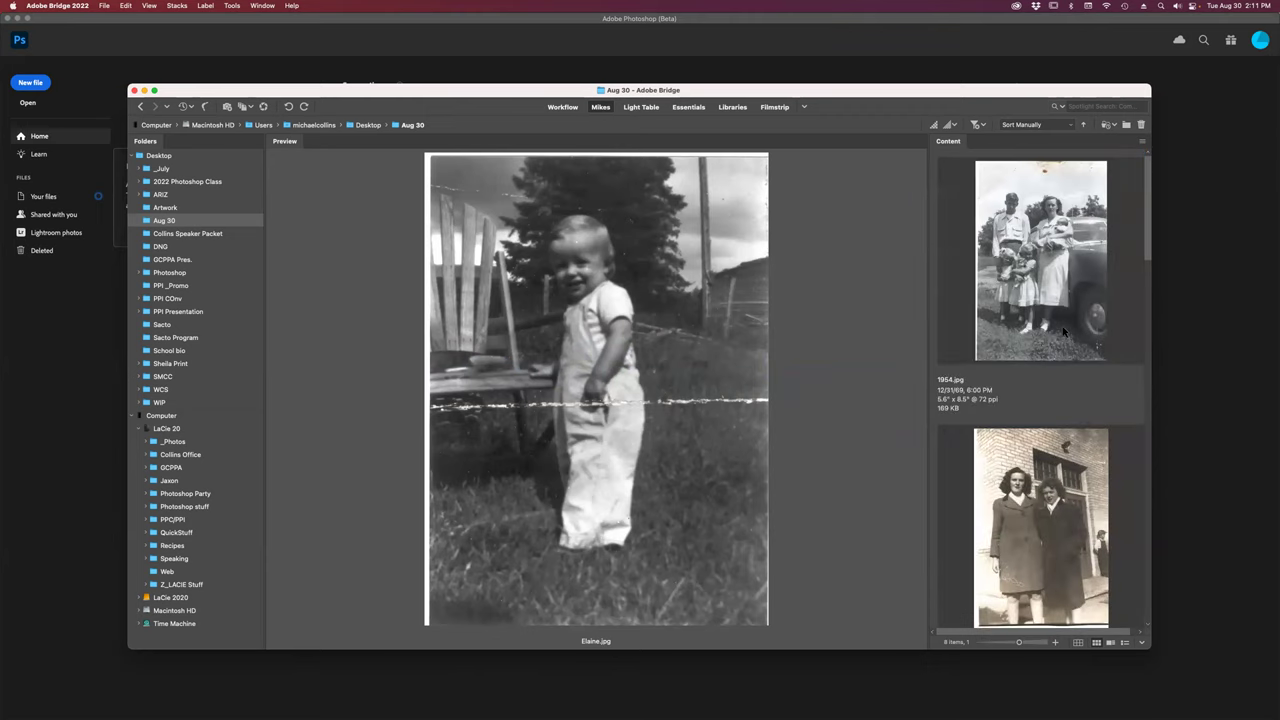
pyautogui.scroll(3, 1064, 332)
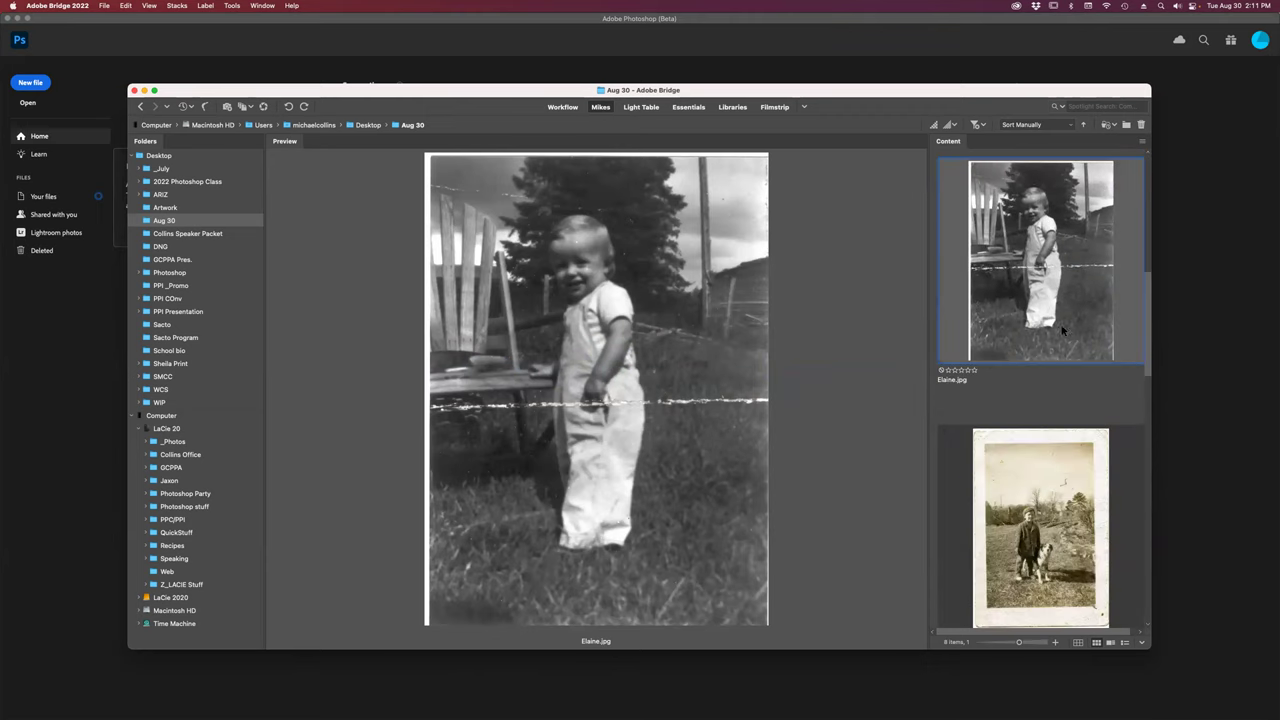
pyautogui.click(357, 26)
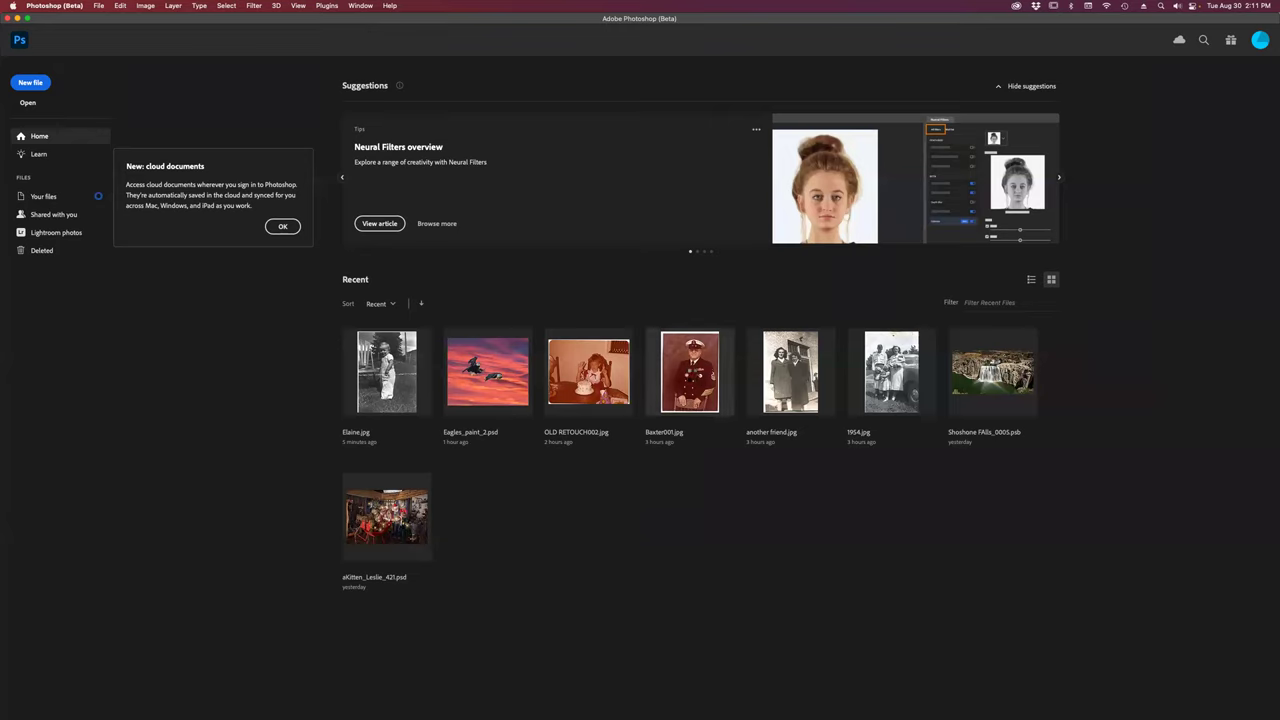
# Open Baxter001.jpg from recent files, zoom into the uniform, then fit the whole portrait on screen.
pyautogui.click(690, 374)
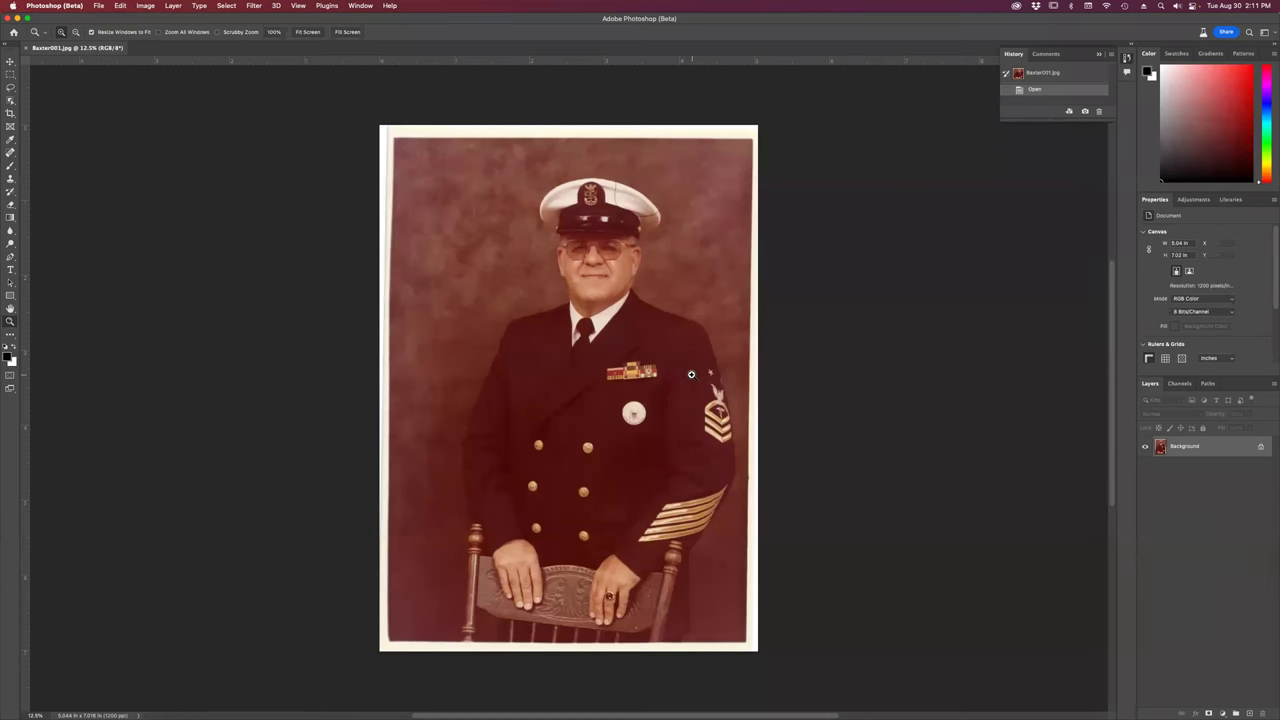
pyautogui.click(609, 400)
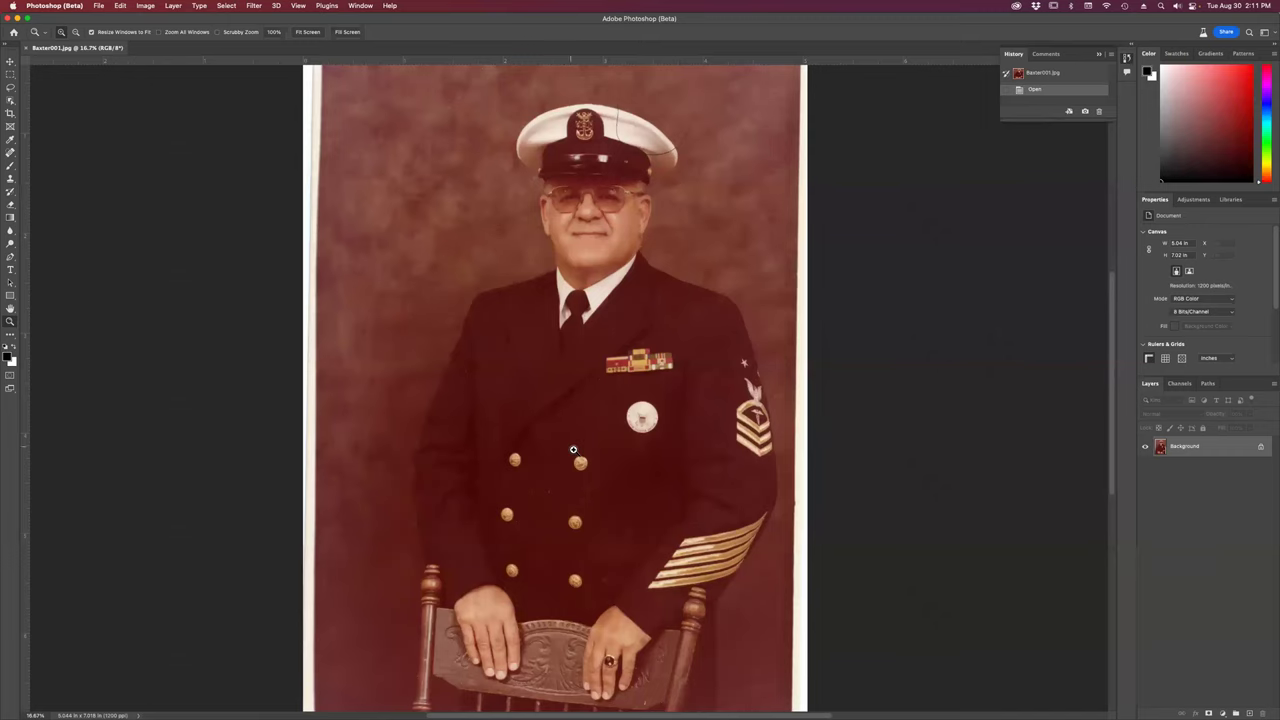
pyautogui.moveTo(437, 226); pyautogui.dragTo(780, 686)
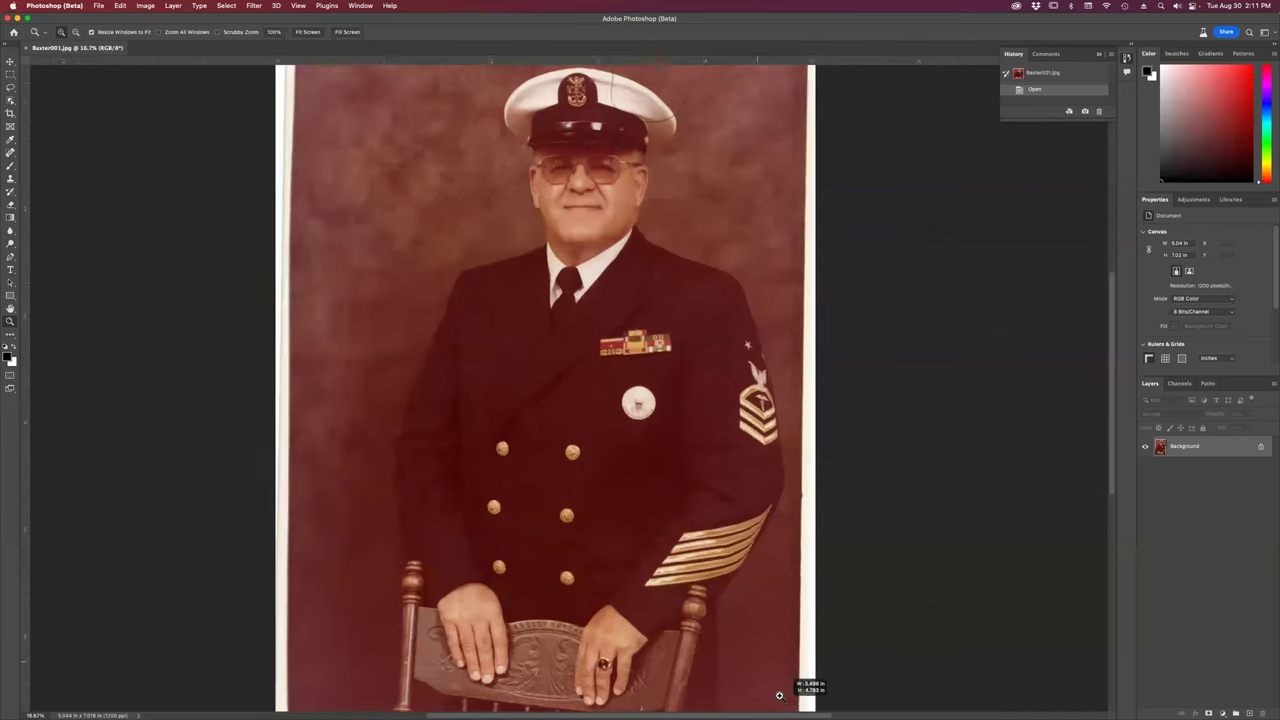
pyautogui.moveTo(556, 378)
pyautogui.mouseDown()
pyautogui.moveTo(580, 419)
pyautogui.moveTo(536, 377)
pyautogui.mouseUp()
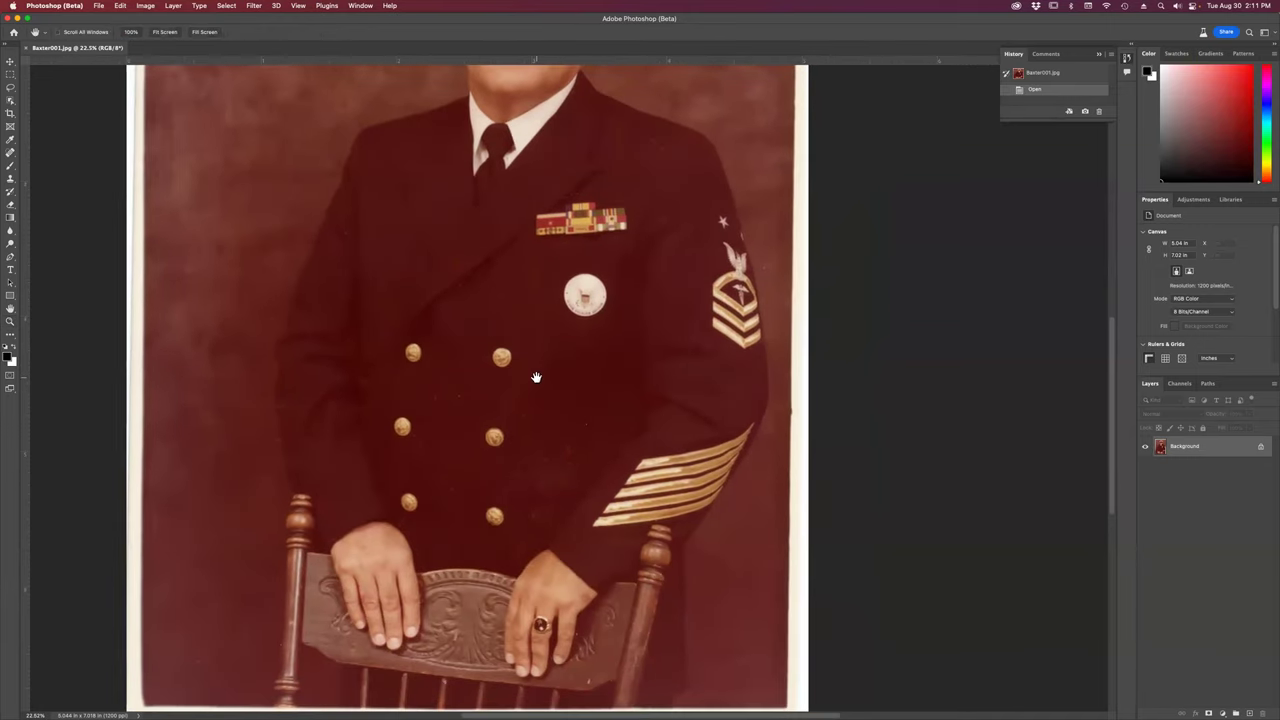
pyautogui.press('z')
pyautogui.moveTo(538, 374); pyautogui.dragTo(539, 376)
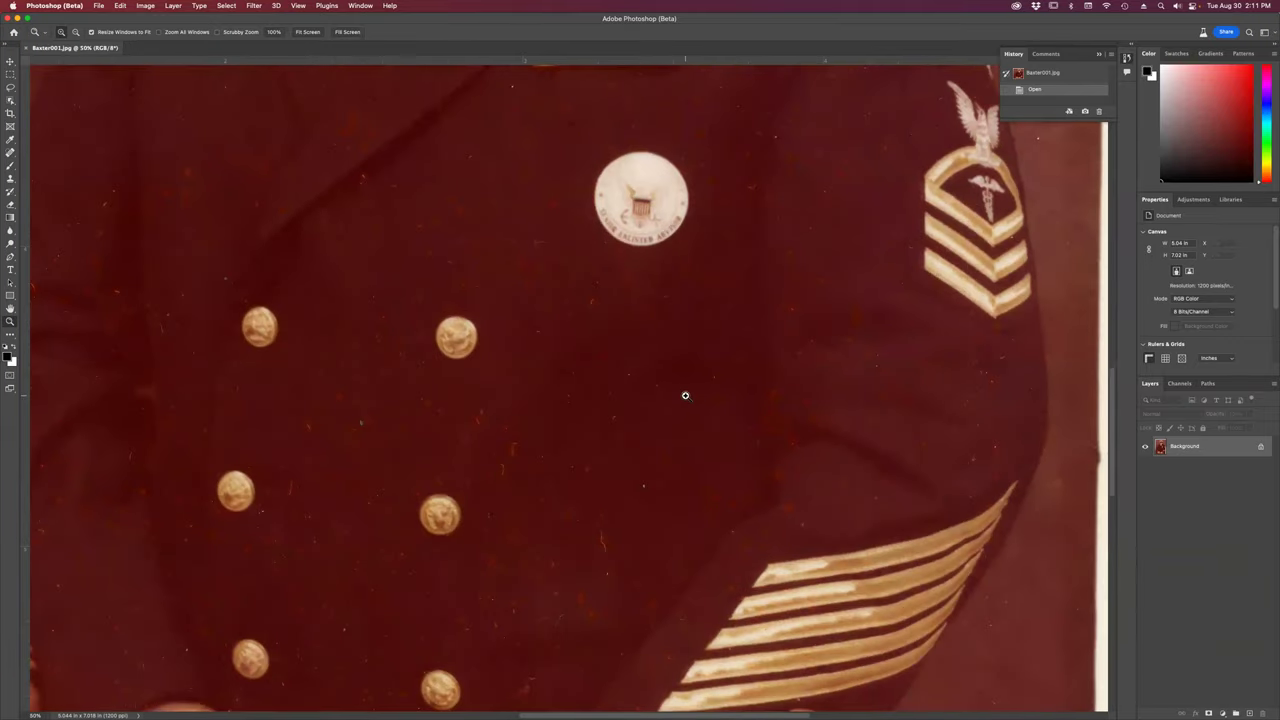
pyautogui.press('super+0')
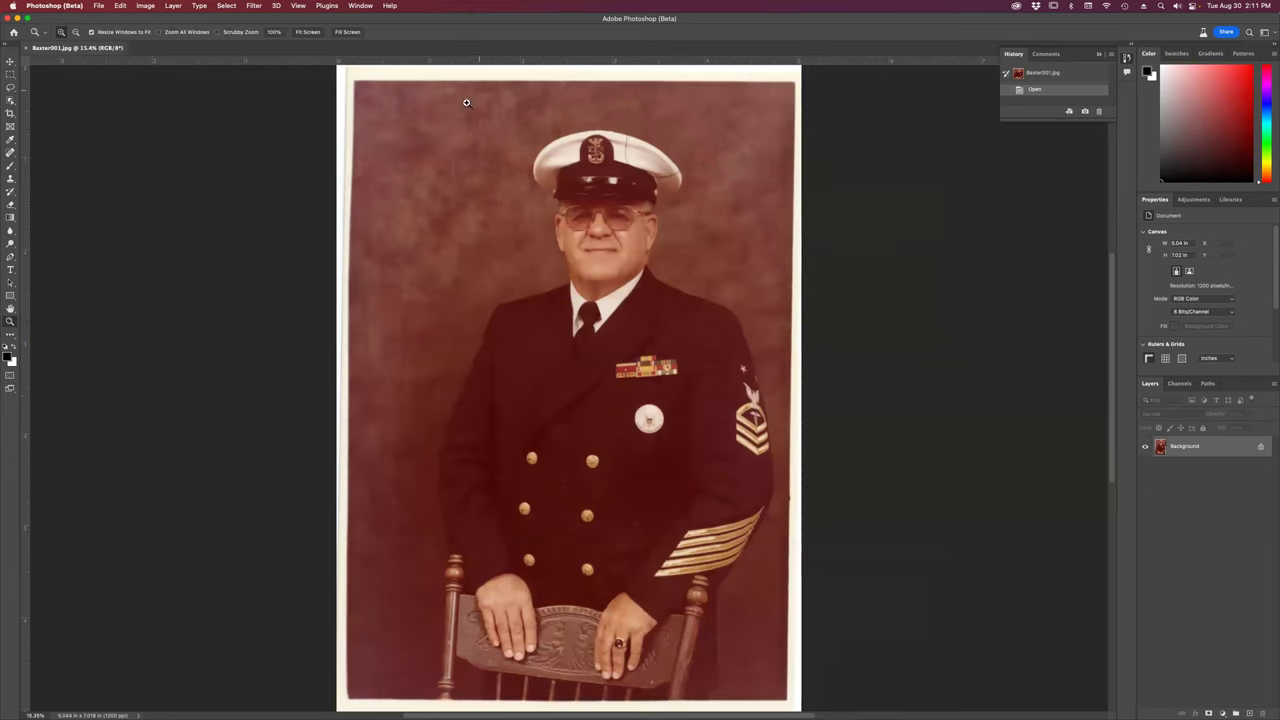
# Turn on Photo Restoration in Neural Filters with Enhance face unchecked.
pyautogui.click(258, 8)
pyautogui.click(271, 47)
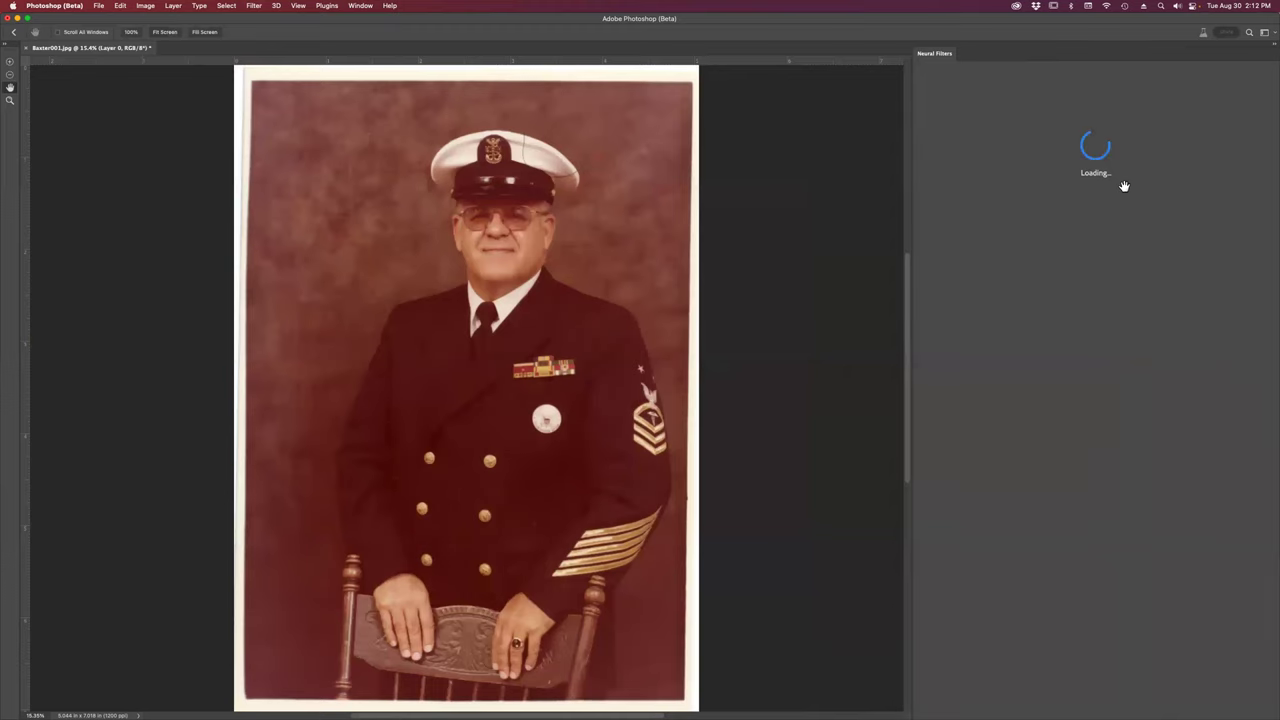
pyautogui.click(1047, 396)
pyautogui.click(1081, 133)
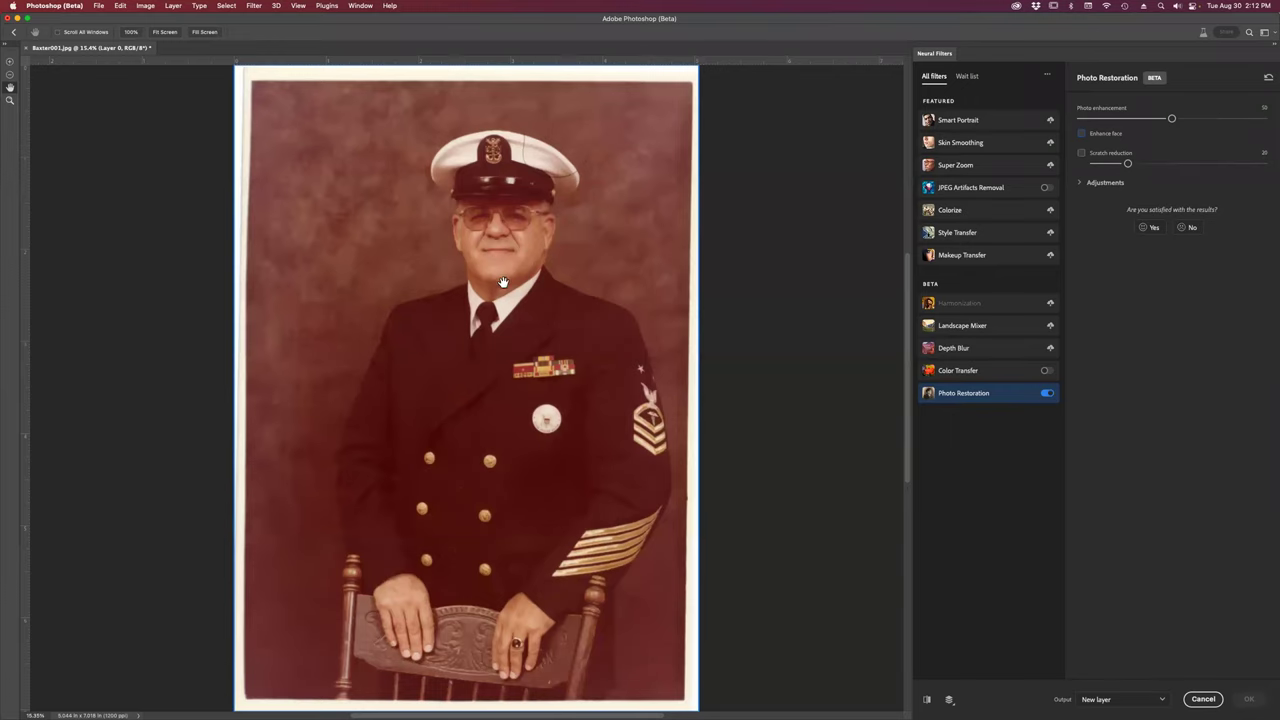
# Zoom in on the portrait's face and compare the restored preview against the original.
pyautogui.press('z')
pyautogui.click(504, 264)
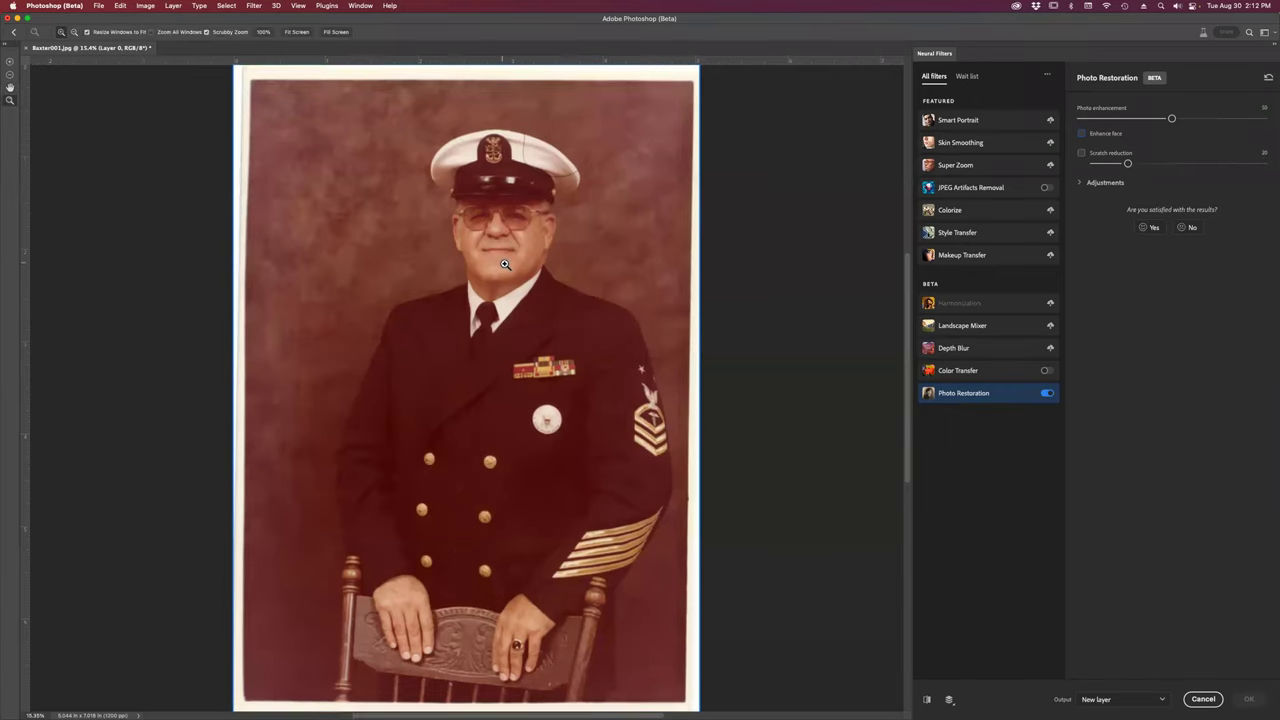
pyautogui.click(505, 264)
pyautogui.click(505, 264)
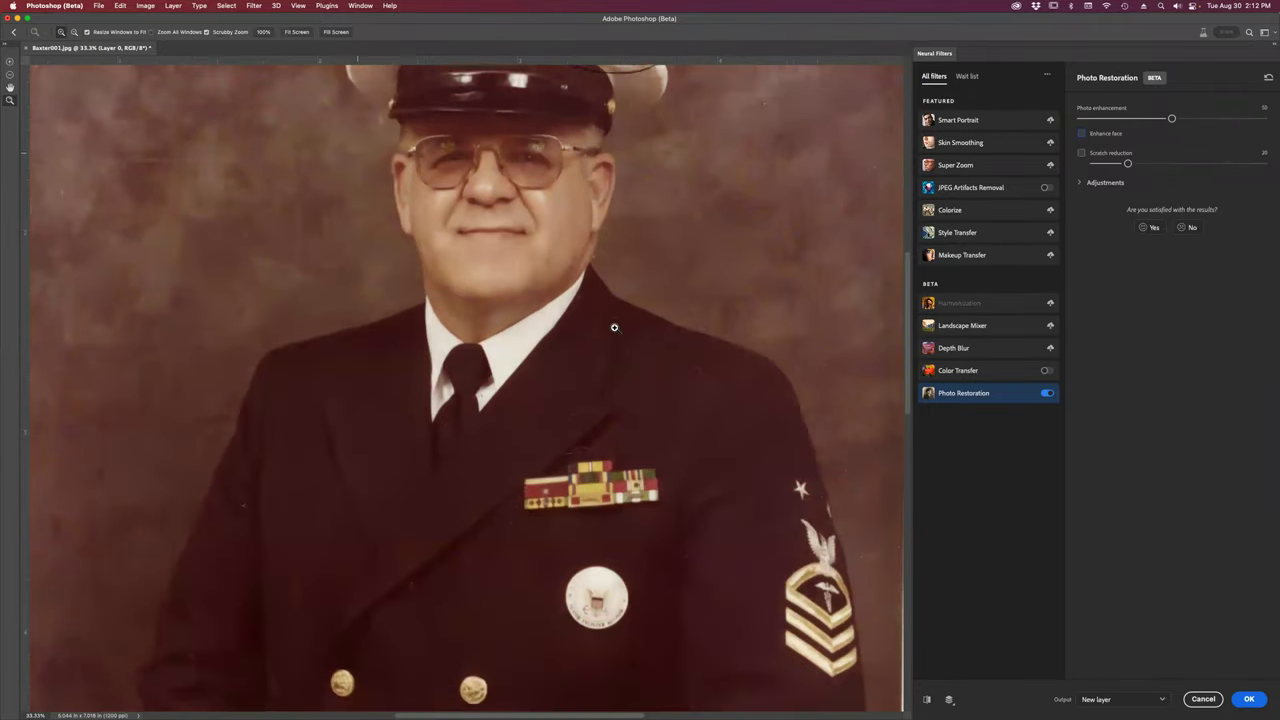
pyautogui.scroll(-4, 613, 324)
pyautogui.scroll(10, 614, 322)
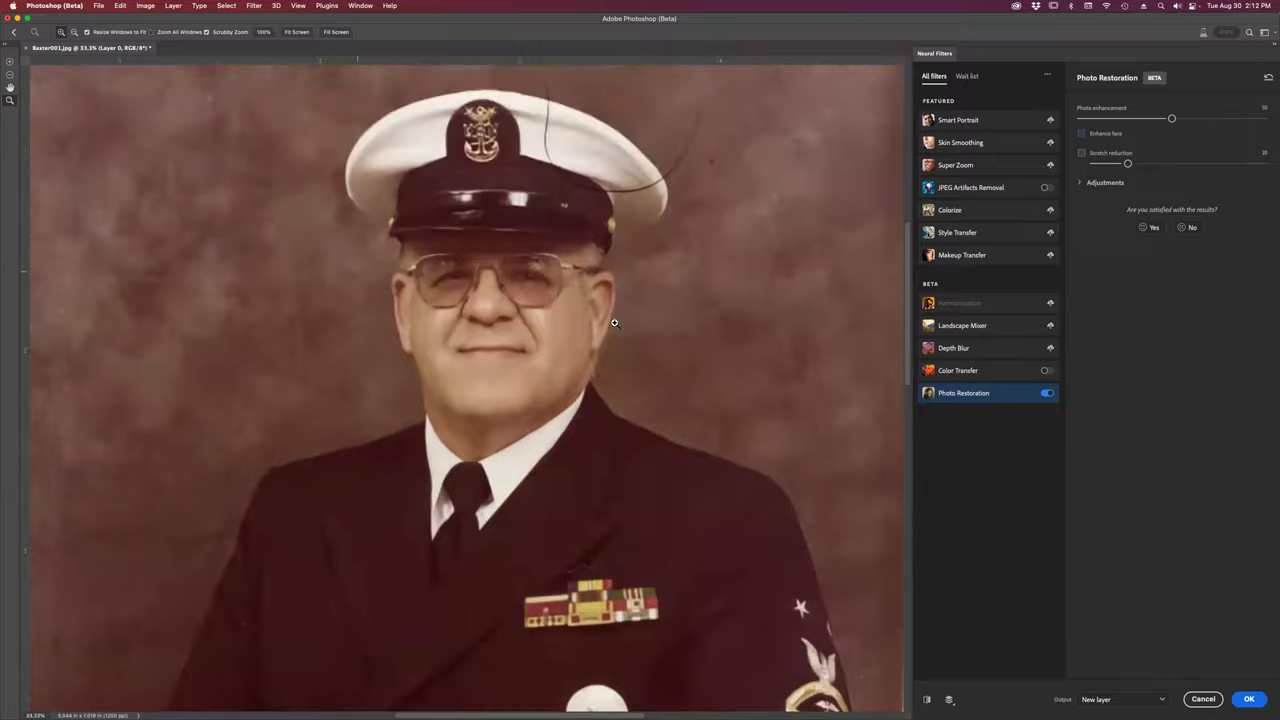
pyautogui.scroll(-15, 614, 322)
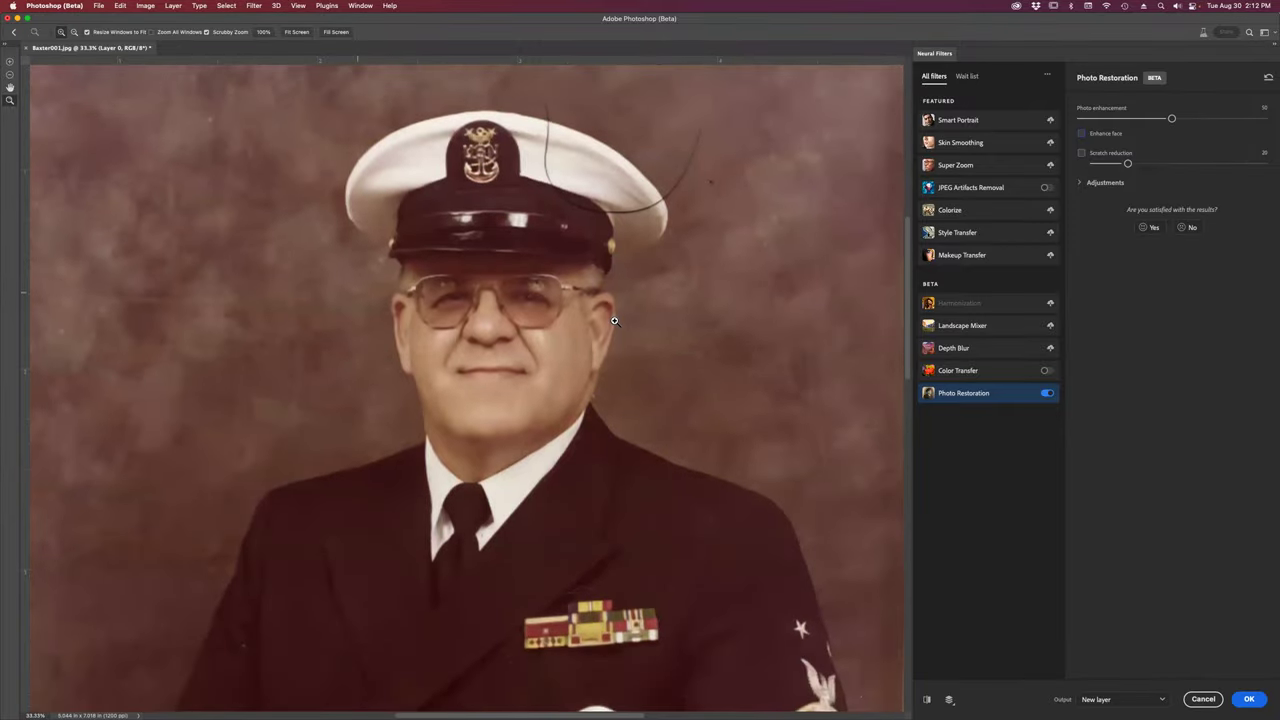
pyautogui.scroll(-3, 614, 316)
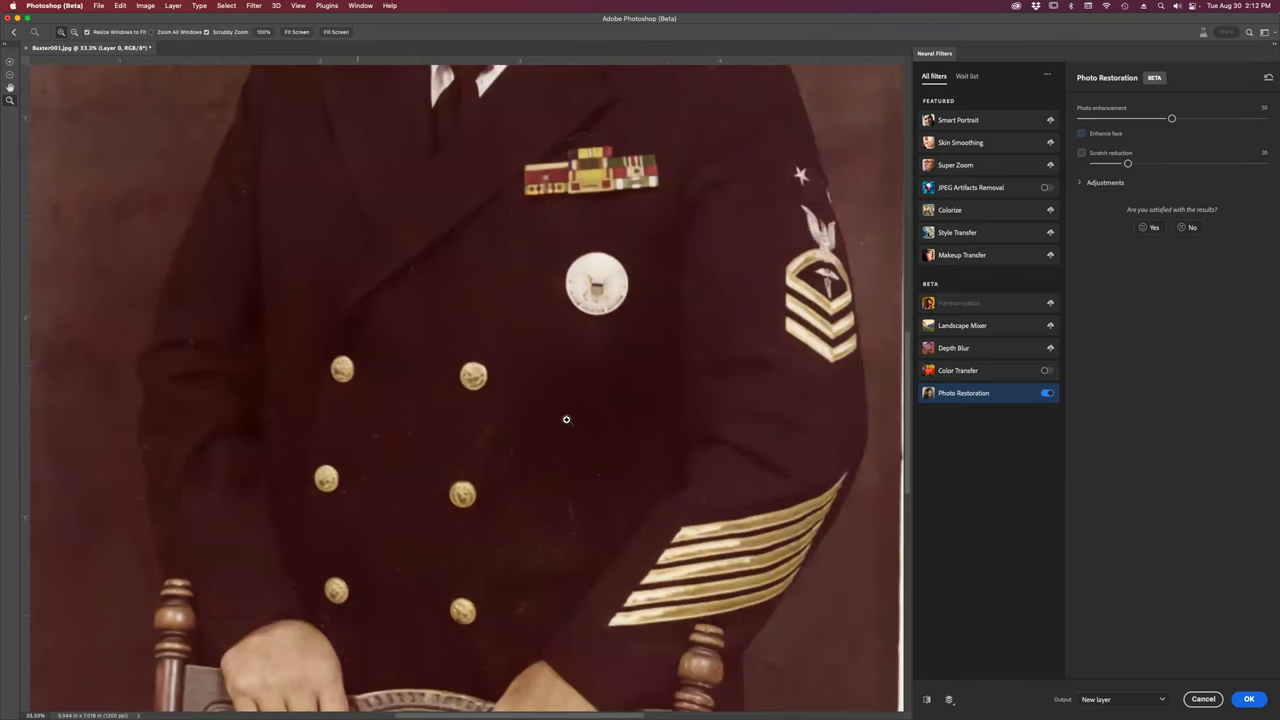
pyautogui.scroll(5, 566, 420)
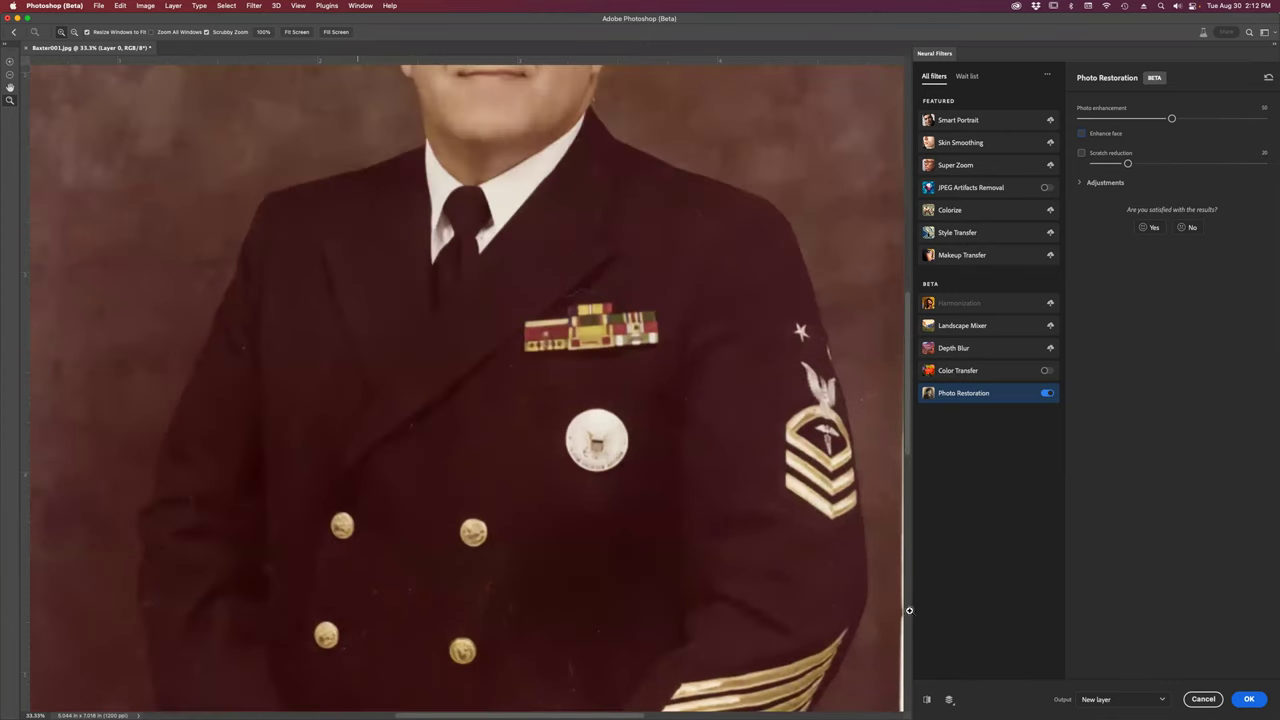
pyautogui.click(927, 701)
pyautogui.click(927, 701)
pyautogui.click(927, 701)
pyautogui.click(927, 701)
# Set Photo enhancement to 100 and compare the greyish result with the reddish original.
pyautogui.moveTo(1173, 119); pyautogui.dragTo(1263, 121)
pyautogui.scroll(2, 572, 412)
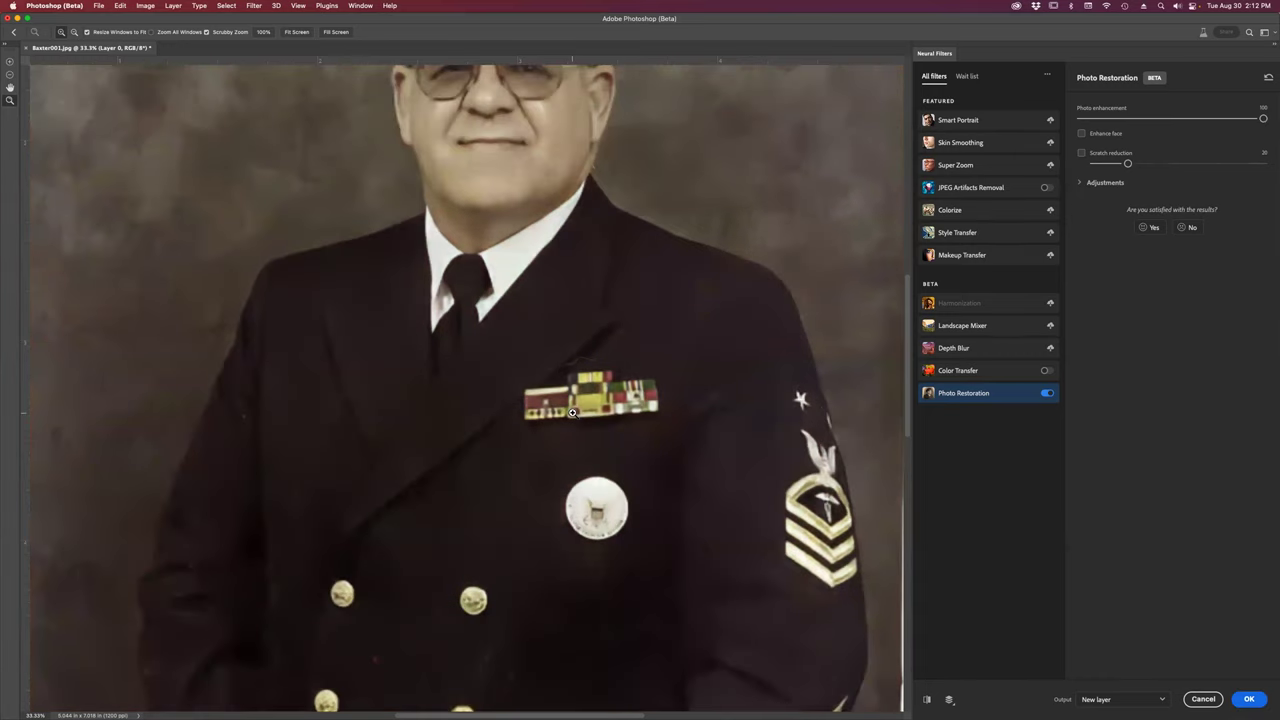
pyautogui.scroll(-7, 600, 464)
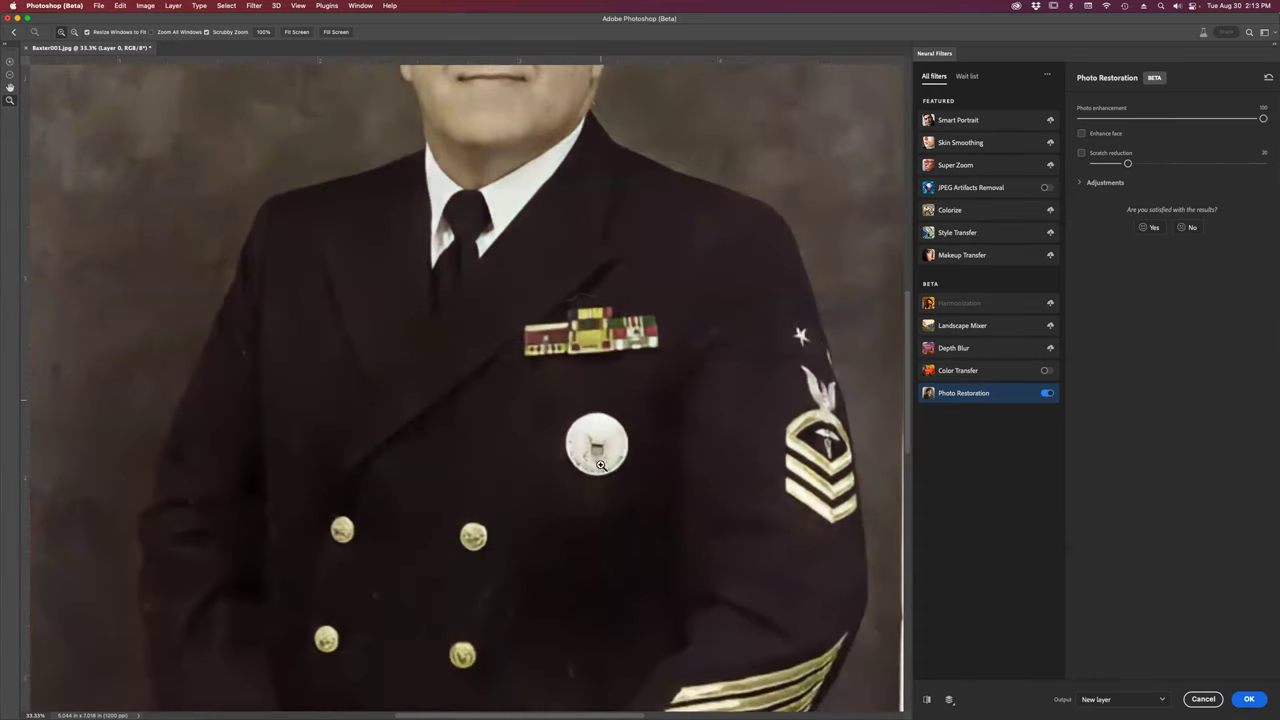
pyautogui.scroll(-5, 600, 467)
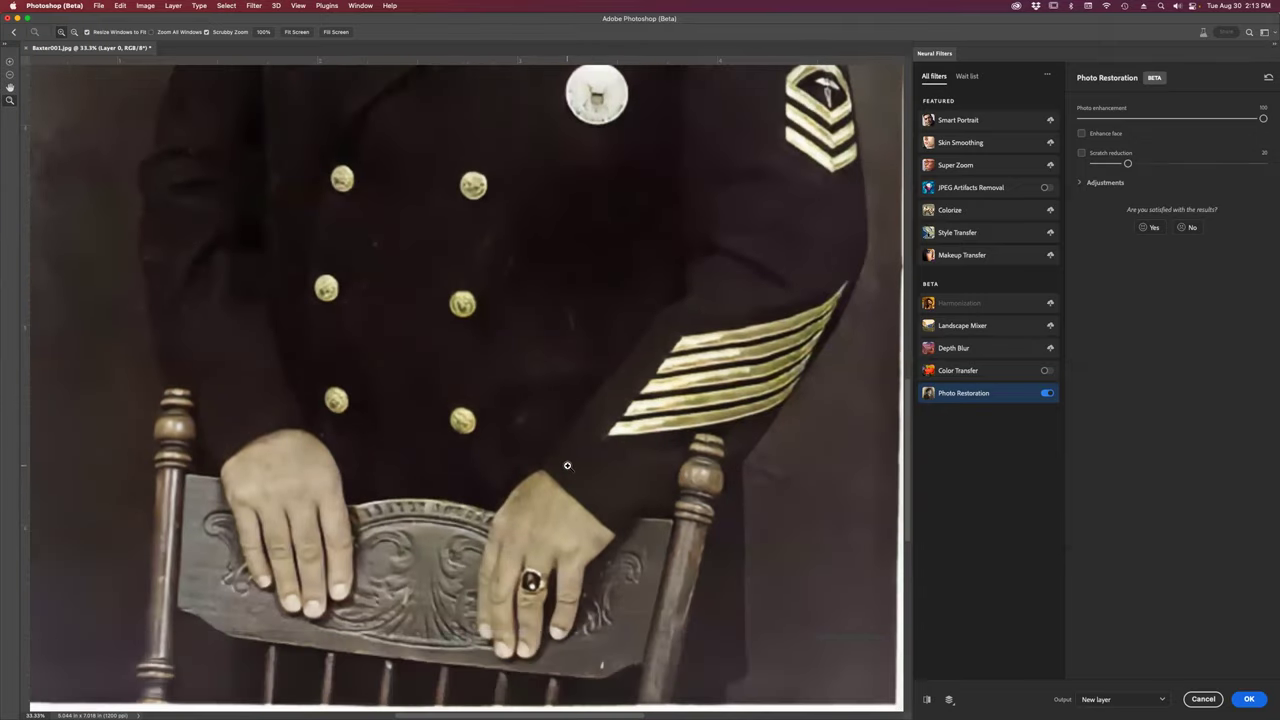
pyautogui.scroll(-2, 567, 465)
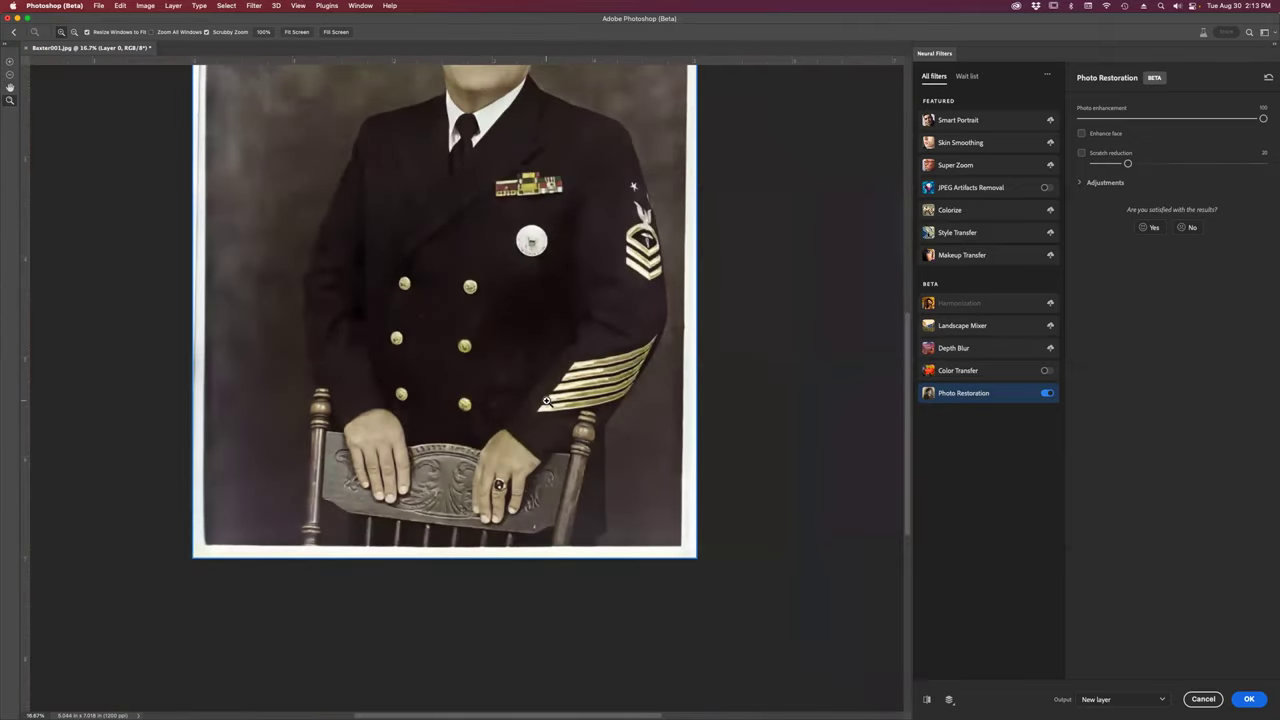
pyautogui.press('super+0')
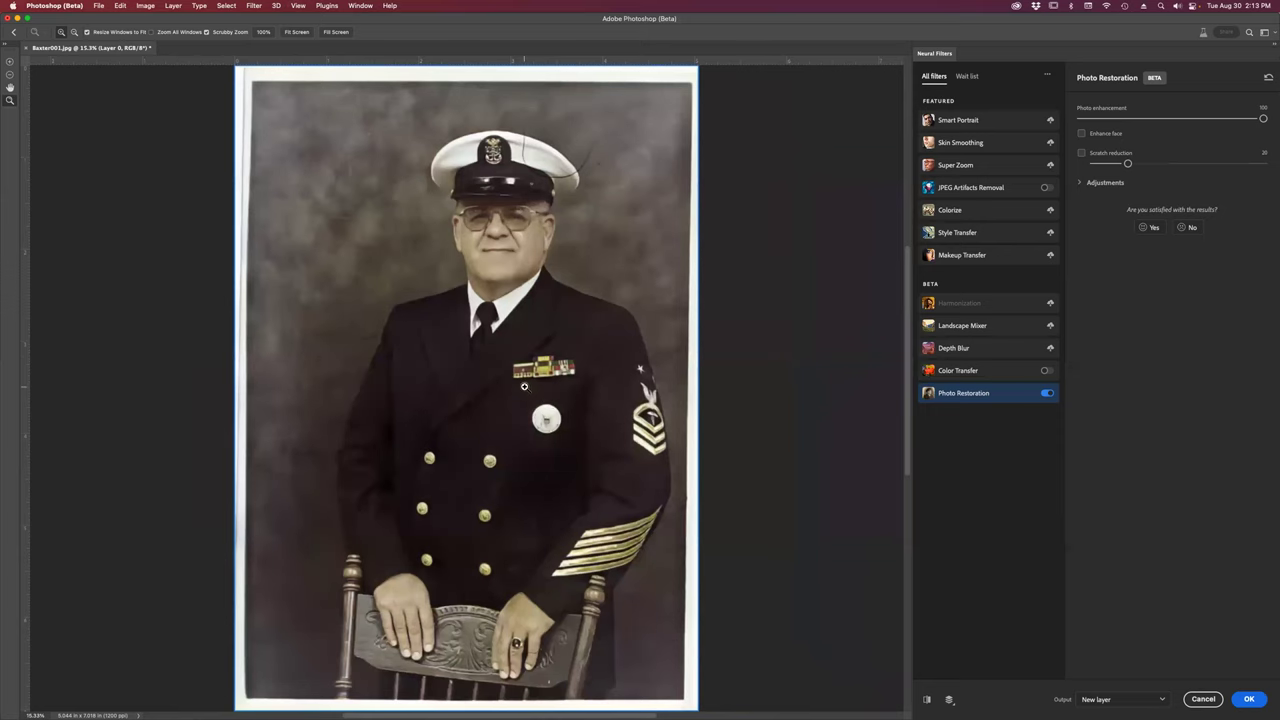
pyautogui.press('super+equal')
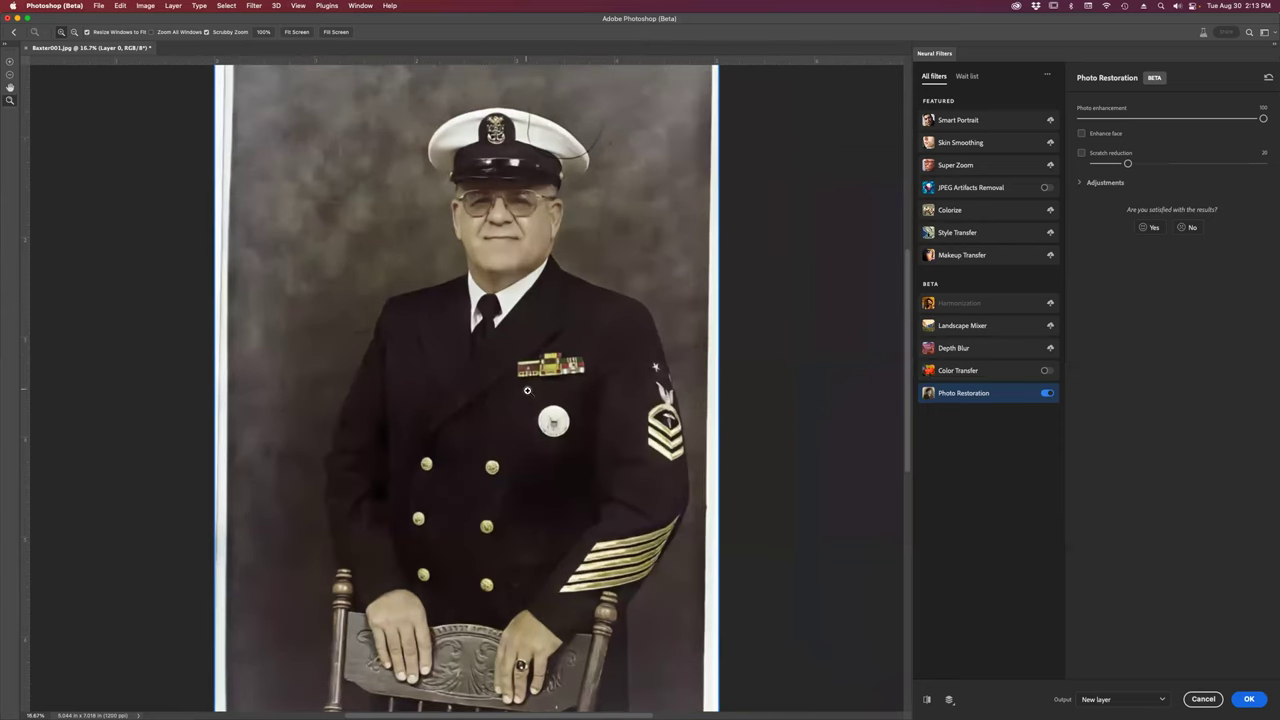
pyautogui.click(928, 702)
pyautogui.click(928, 702)
# Zoom the portrait to 33.3% and inspect the restored detail.
pyautogui.click(523, 459)
pyautogui.click(523, 460)
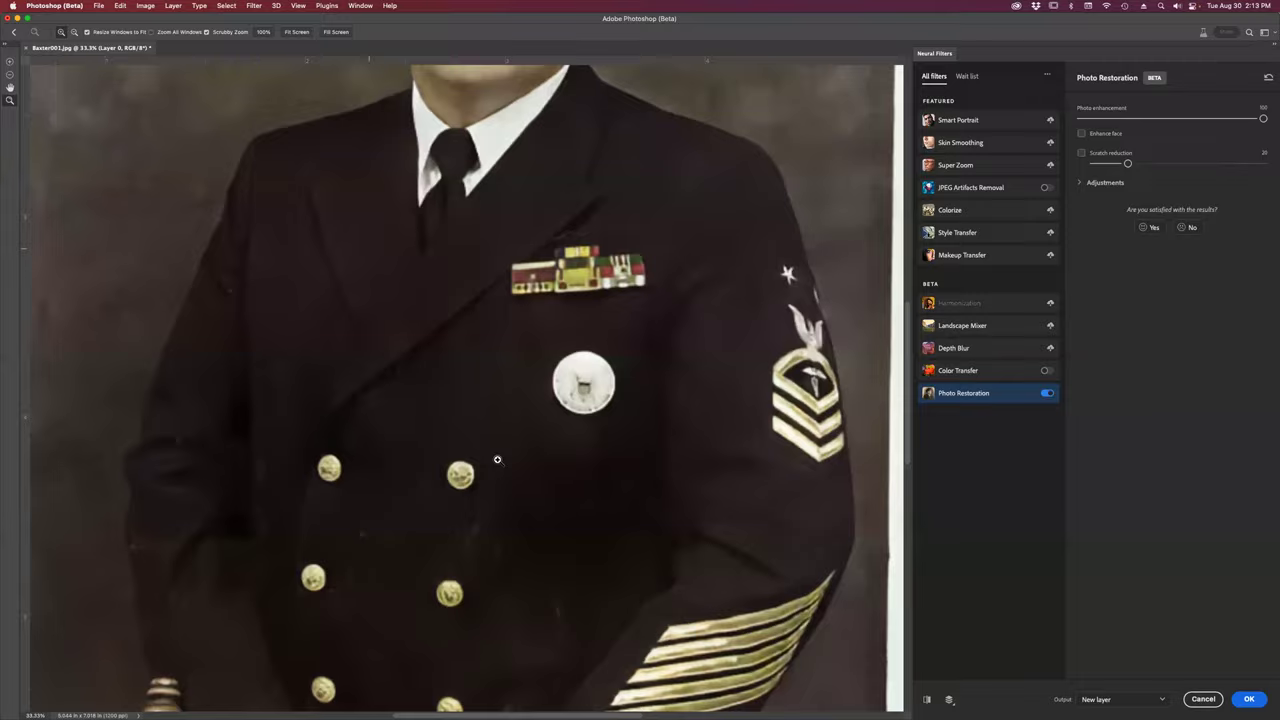
pyautogui.scroll(3, 500, 461)
pyautogui.scroll(2, 497, 459)
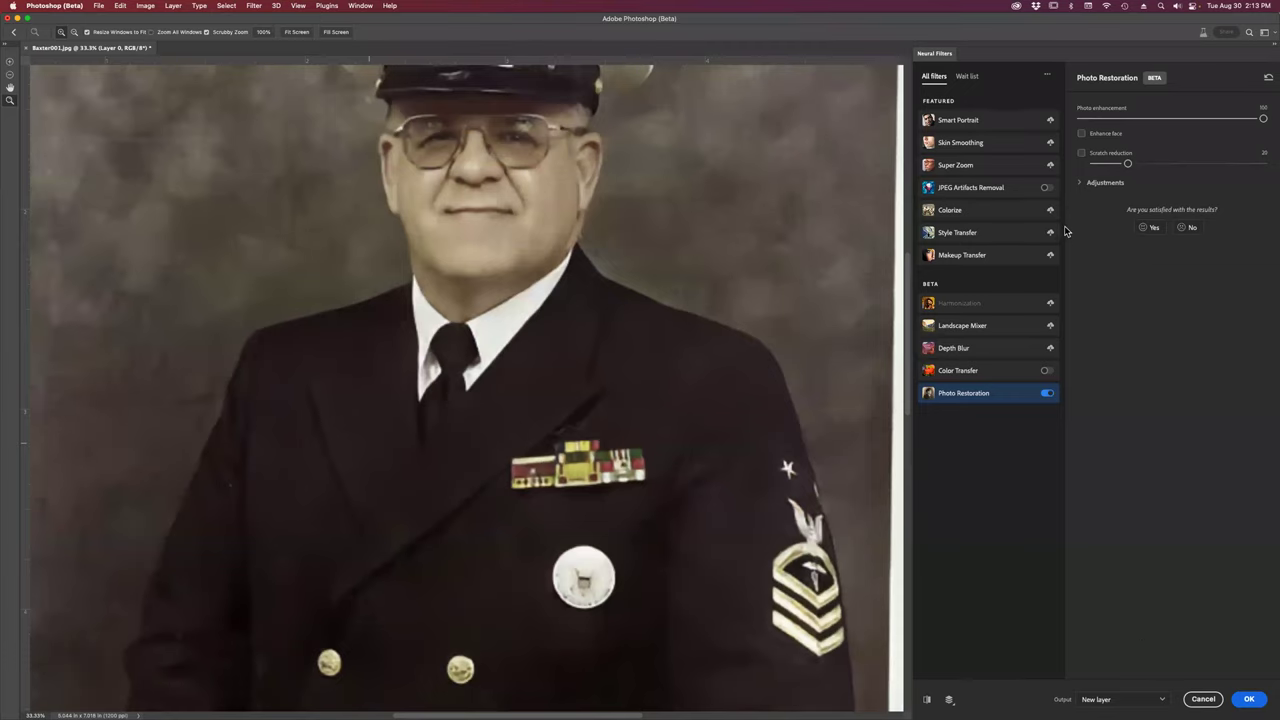
pyautogui.scroll(-3, 712, 389)
pyautogui.scroll(10, 712, 389)
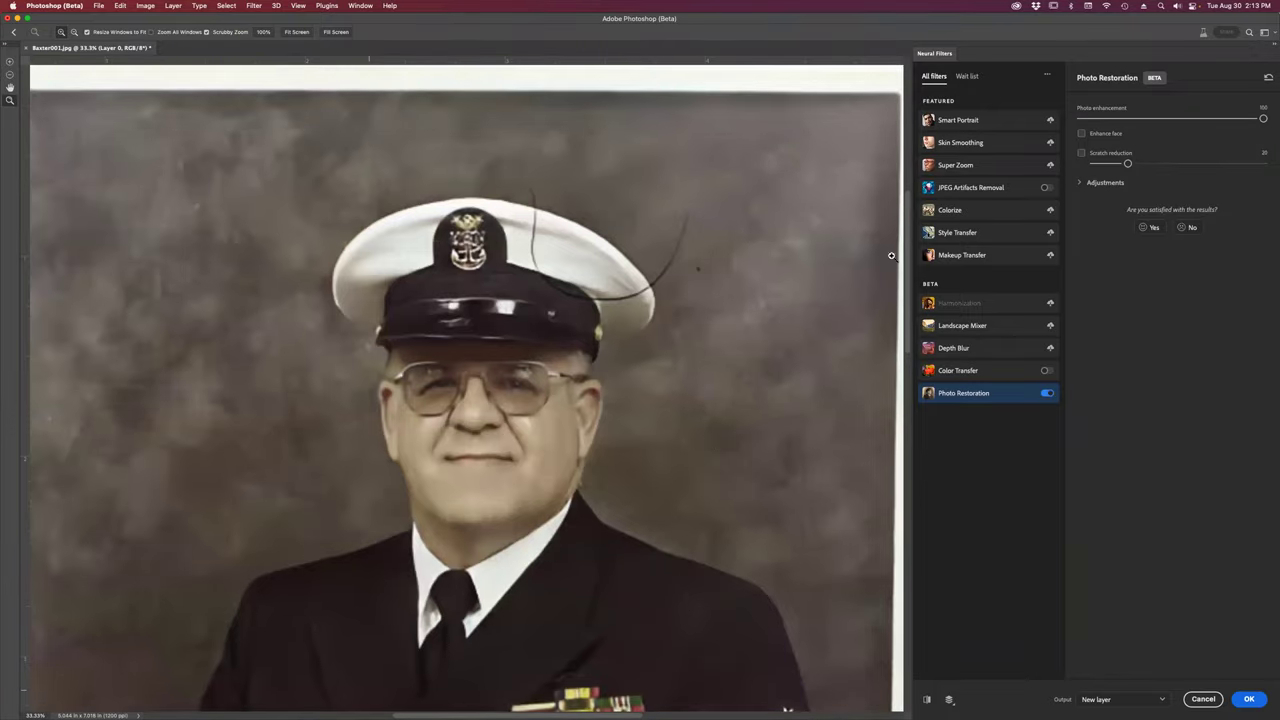
# Enable Scratch reduction, fit the photo on screen and compare with the reddish original.
pyautogui.click(1081, 153)
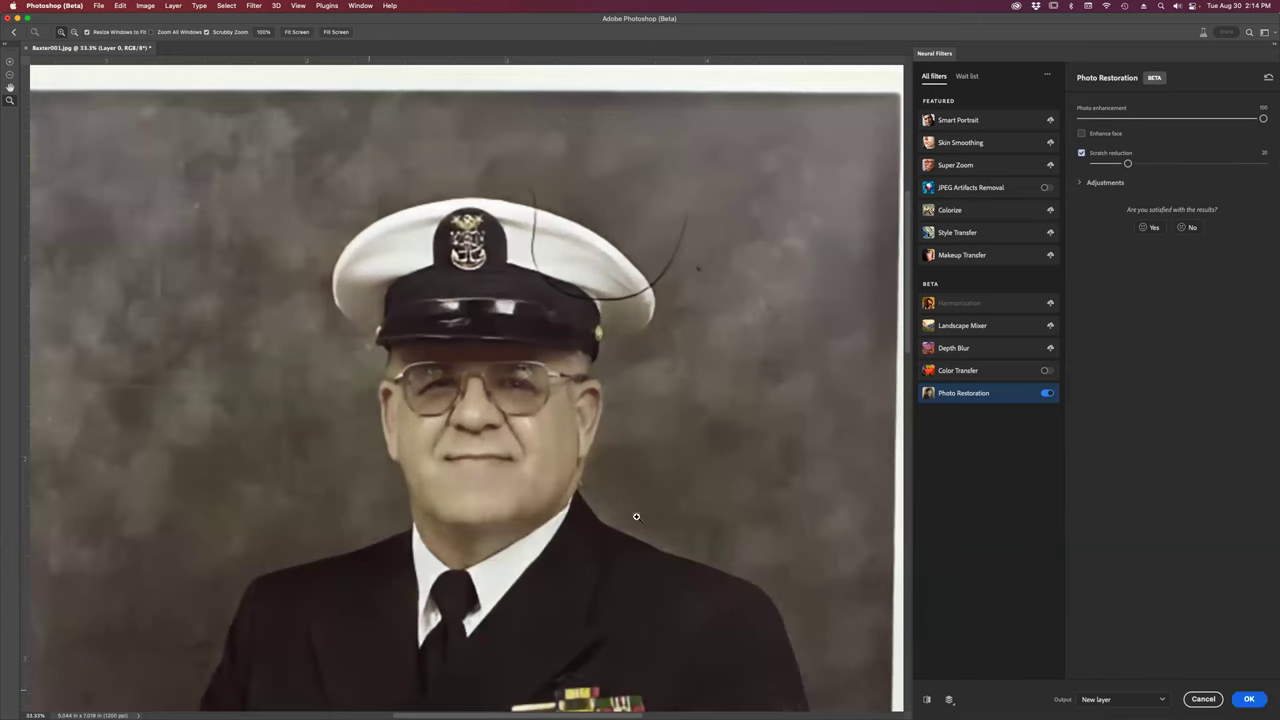
pyautogui.press('super+0')
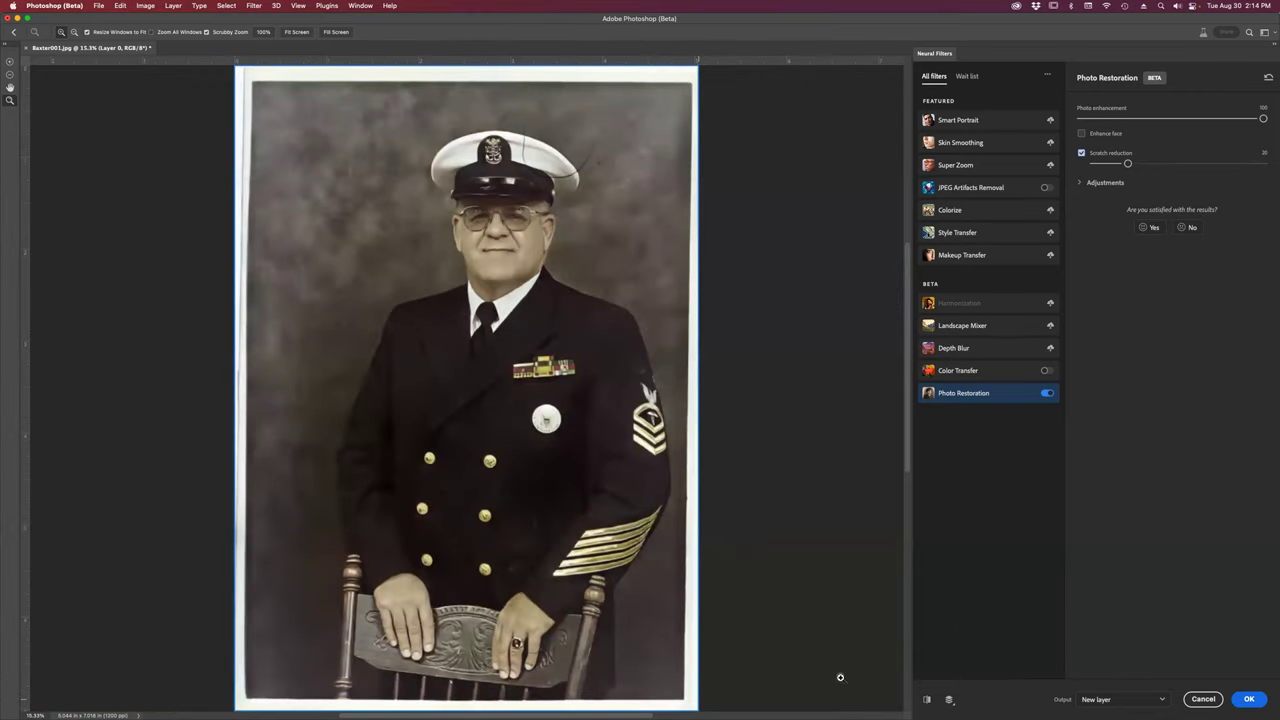
pyautogui.click(927, 700)
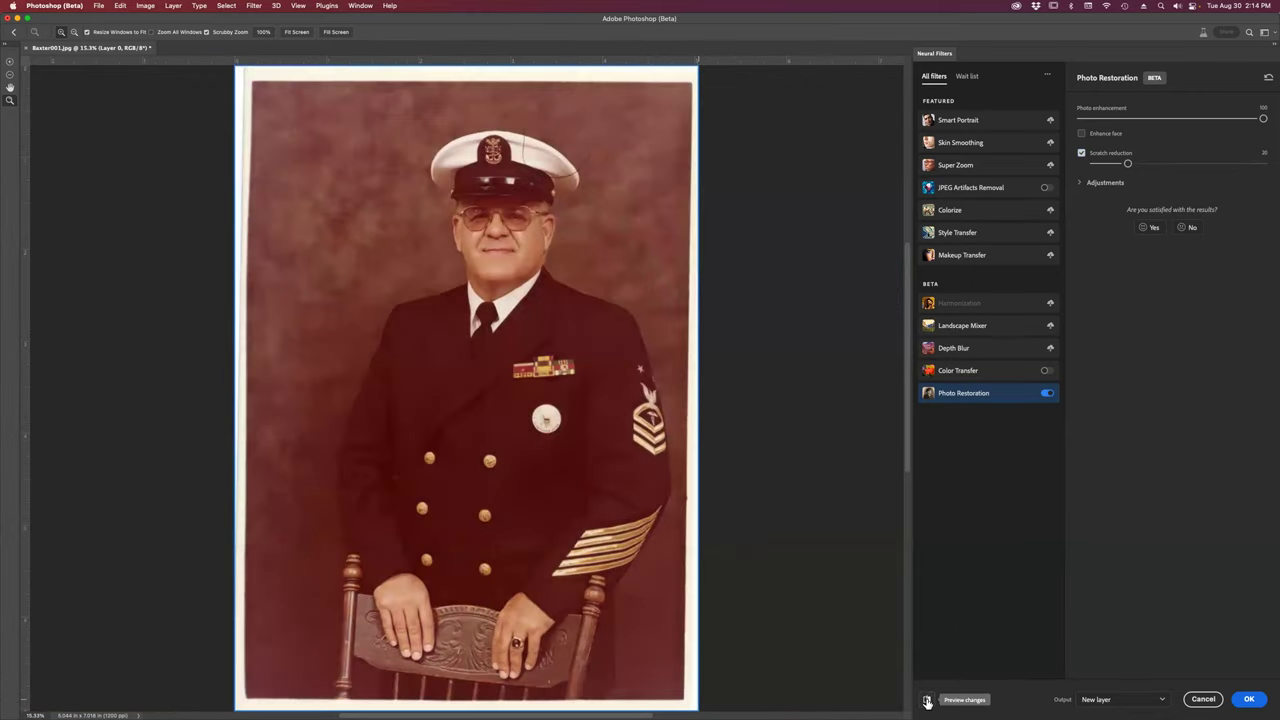
pyautogui.click(927, 700)
# Raise Scratch reduction to 47 and apply the restoration as a new layer.
pyautogui.moveTo(646, 374); pyautogui.dragTo(648, 378)
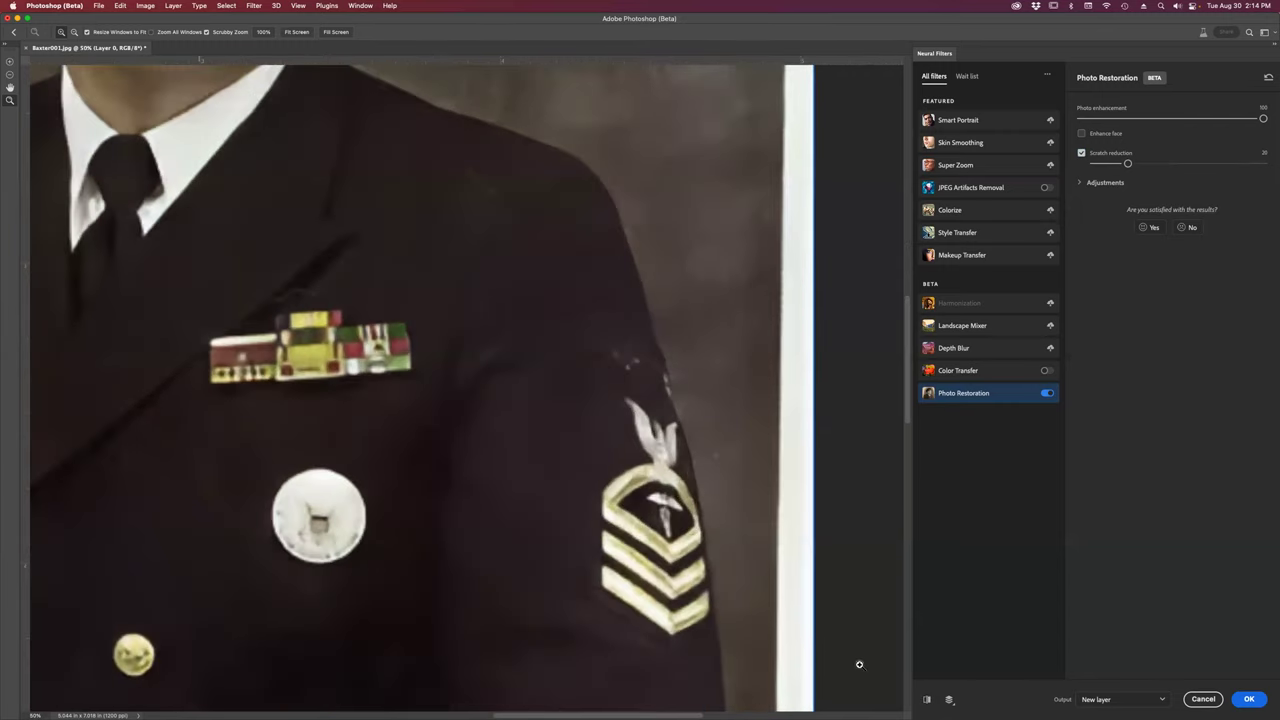
pyautogui.click(927, 699)
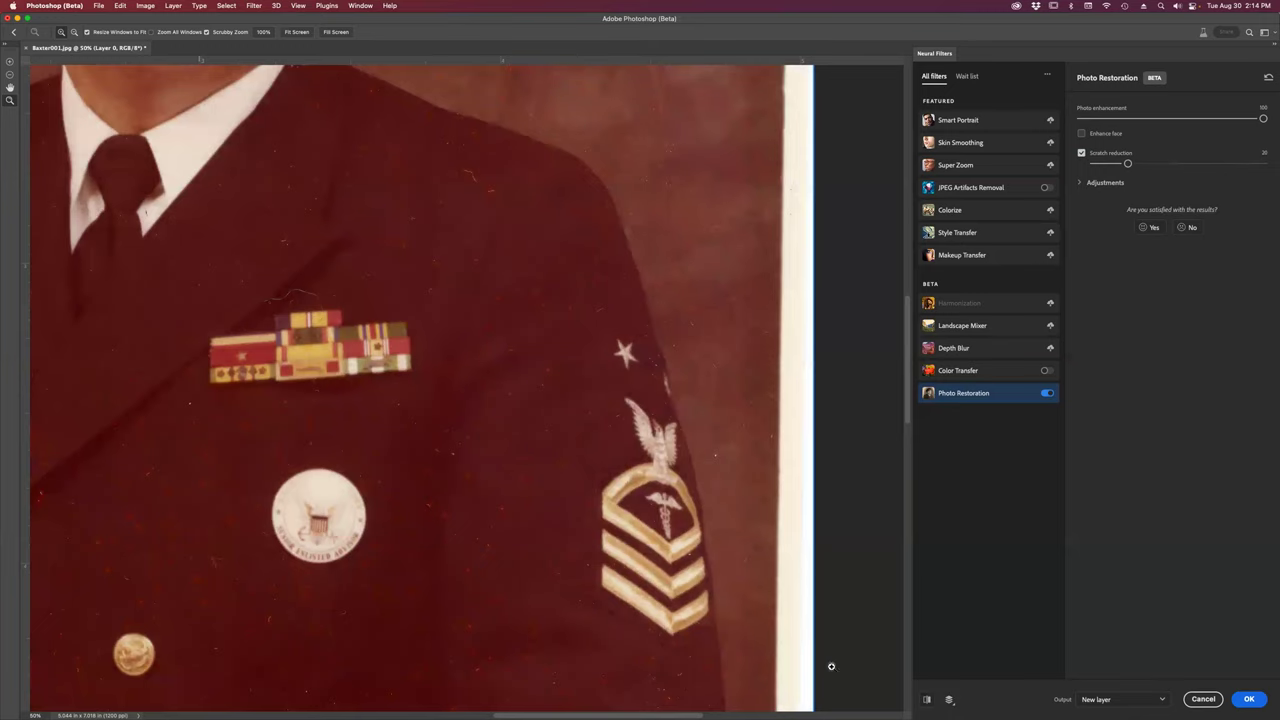
pyautogui.click(927, 699)
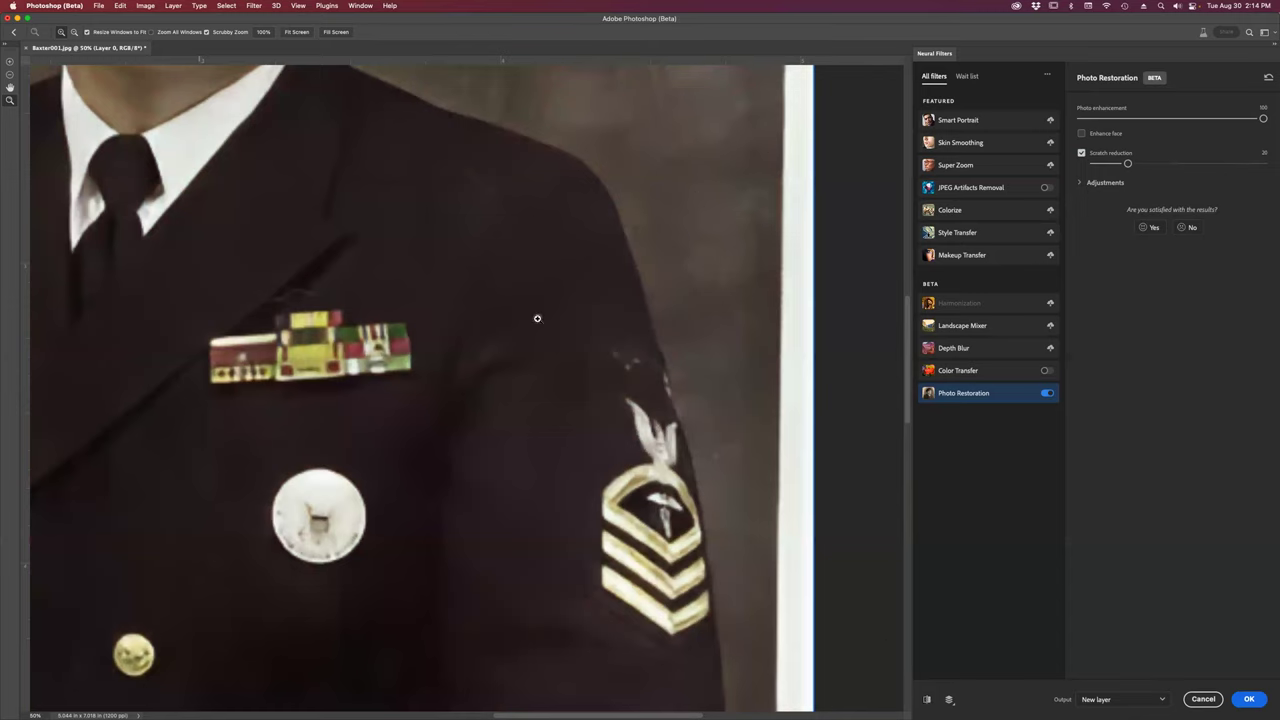
pyautogui.click(1173, 164)
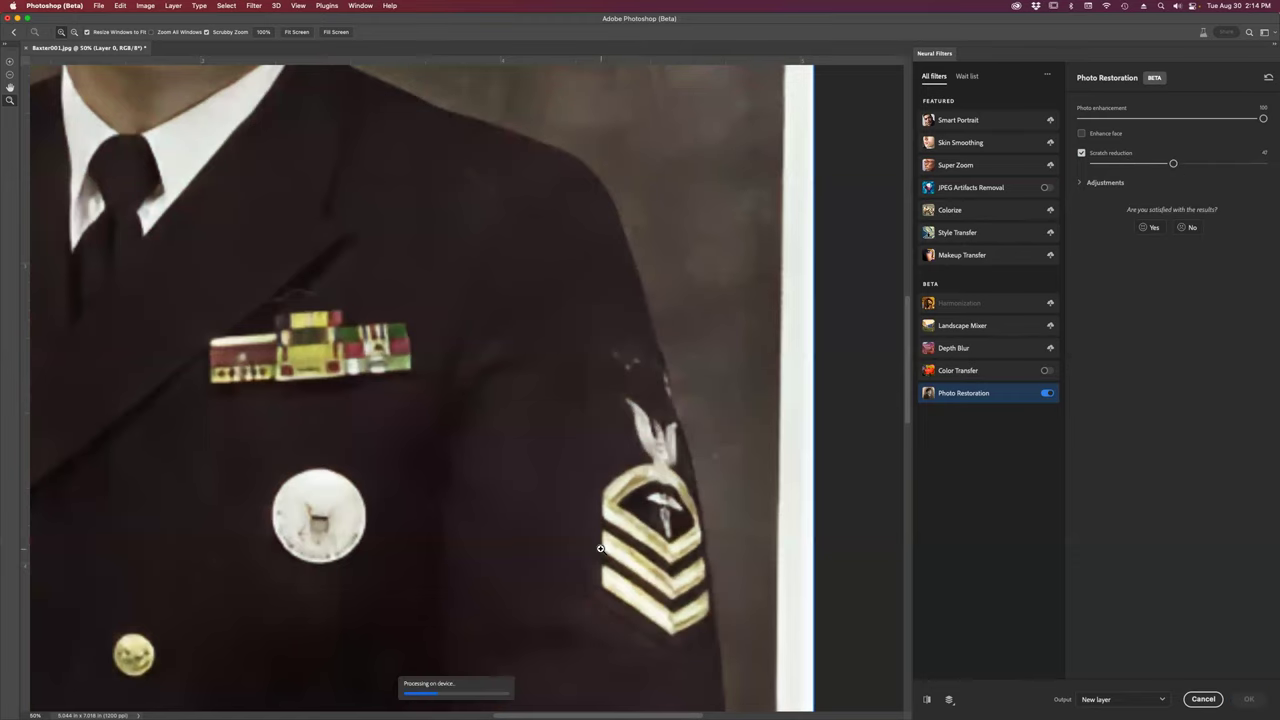
pyautogui.press('super+0')
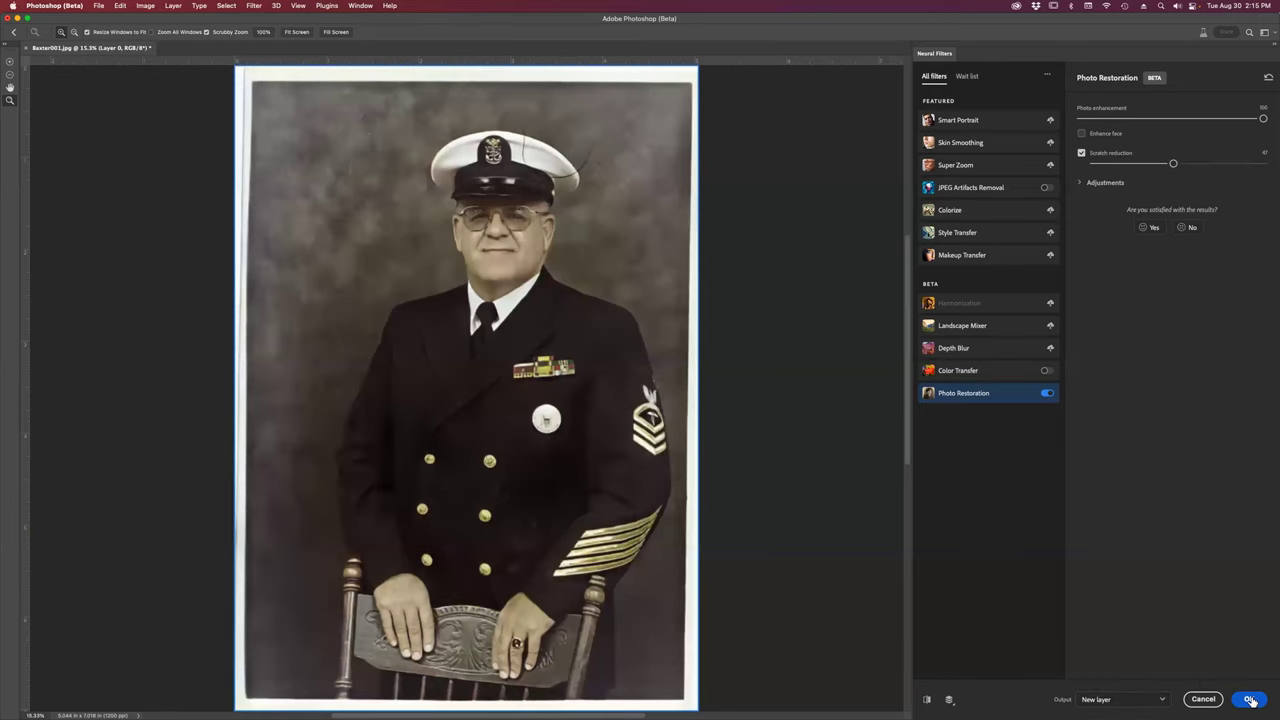
pyautogui.click(1251, 701)
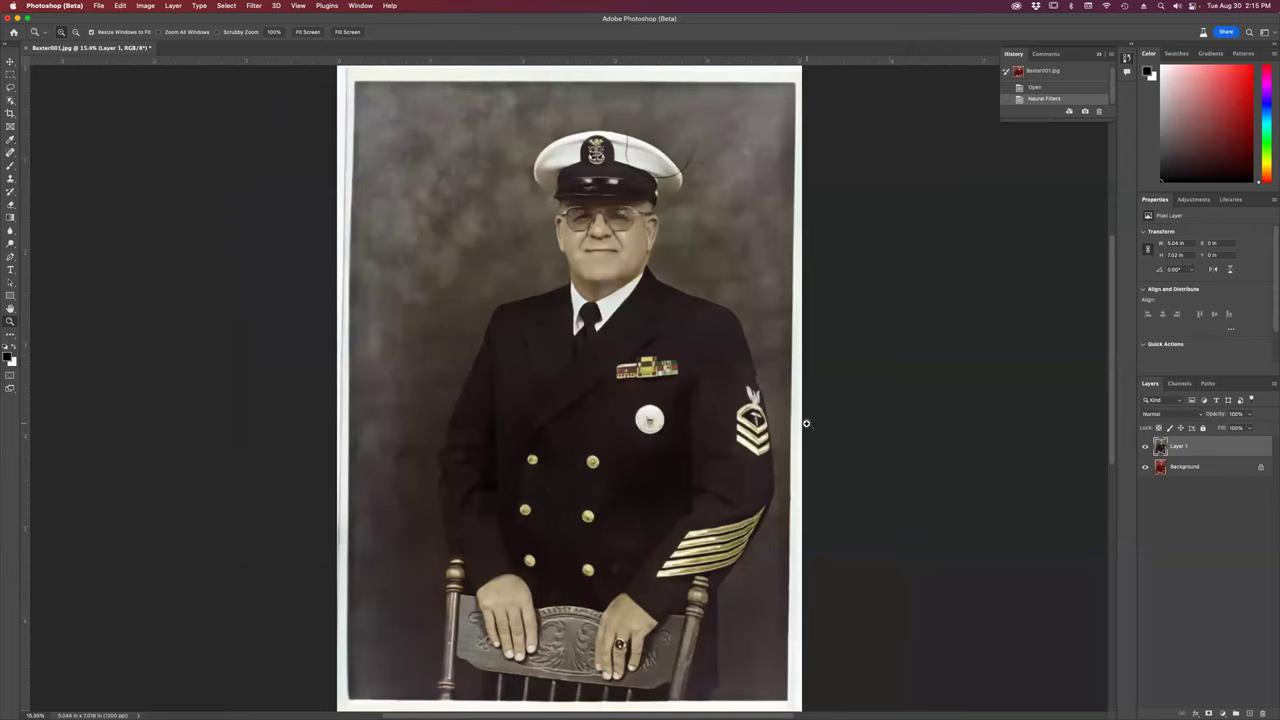
# Zoom in on the sleeve badge and toggle the restored layer to compare.
pyautogui.click(645, 455)
pyautogui.click(801, 347)
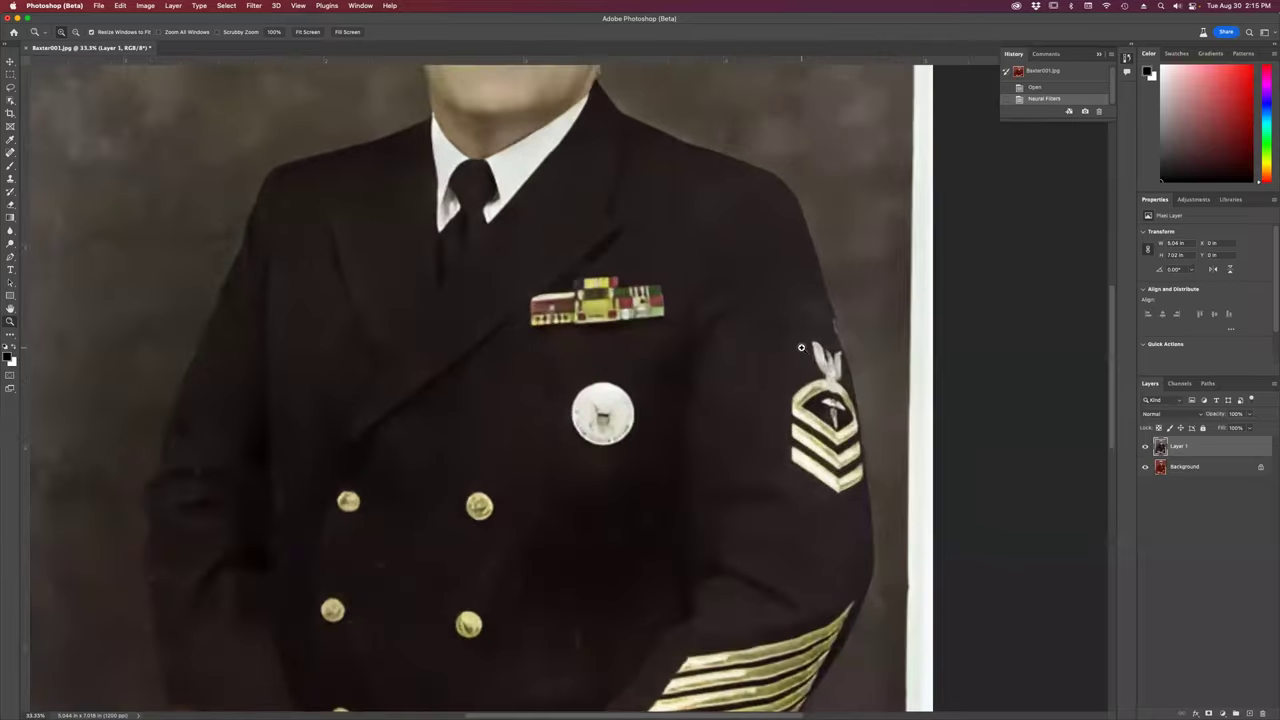
pyautogui.click(801, 347)
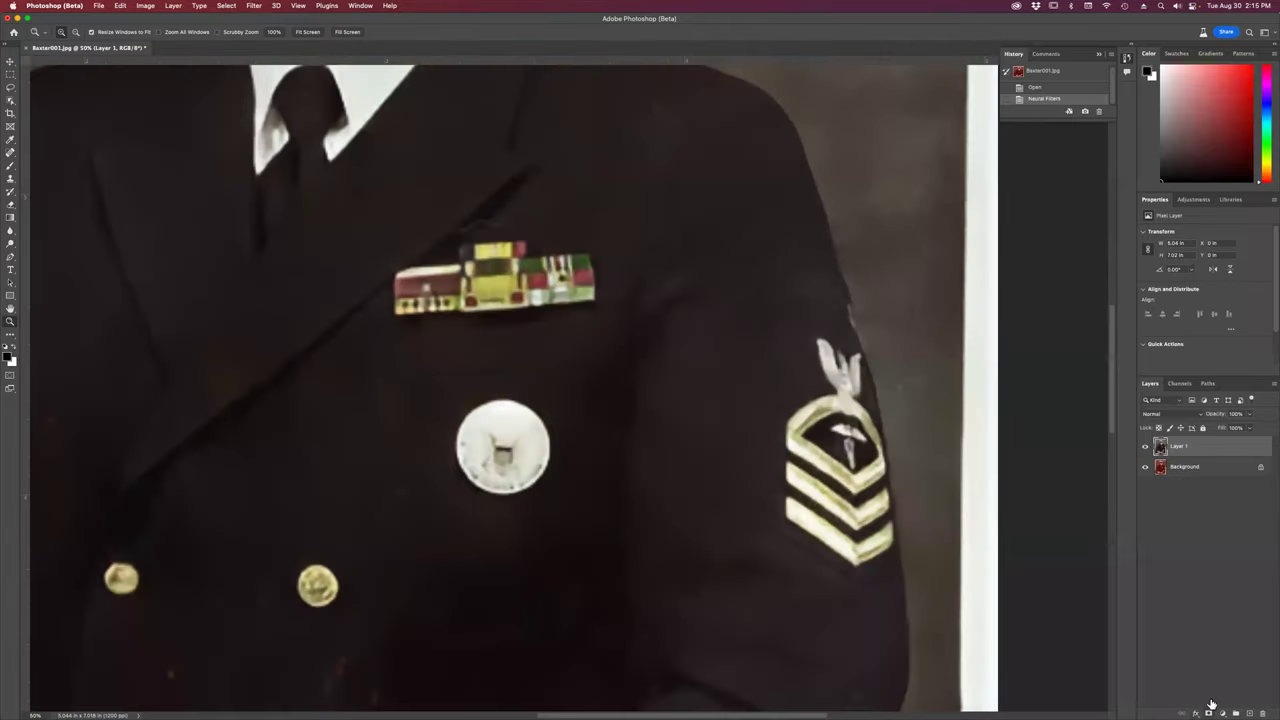
pyautogui.click(1146, 451)
pyautogui.click(1146, 451)
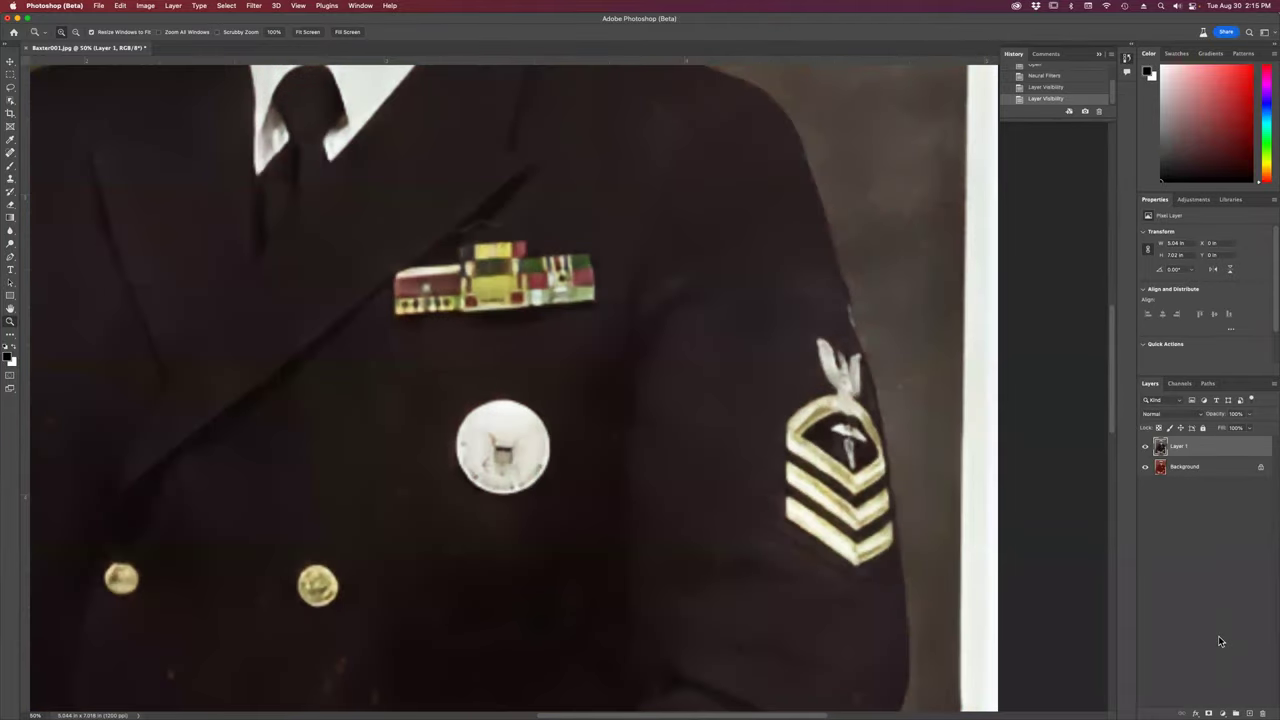
# Add a layer mask to Layer 1, select the Brush, and hide Layer 1.
pyautogui.click(1208, 713)
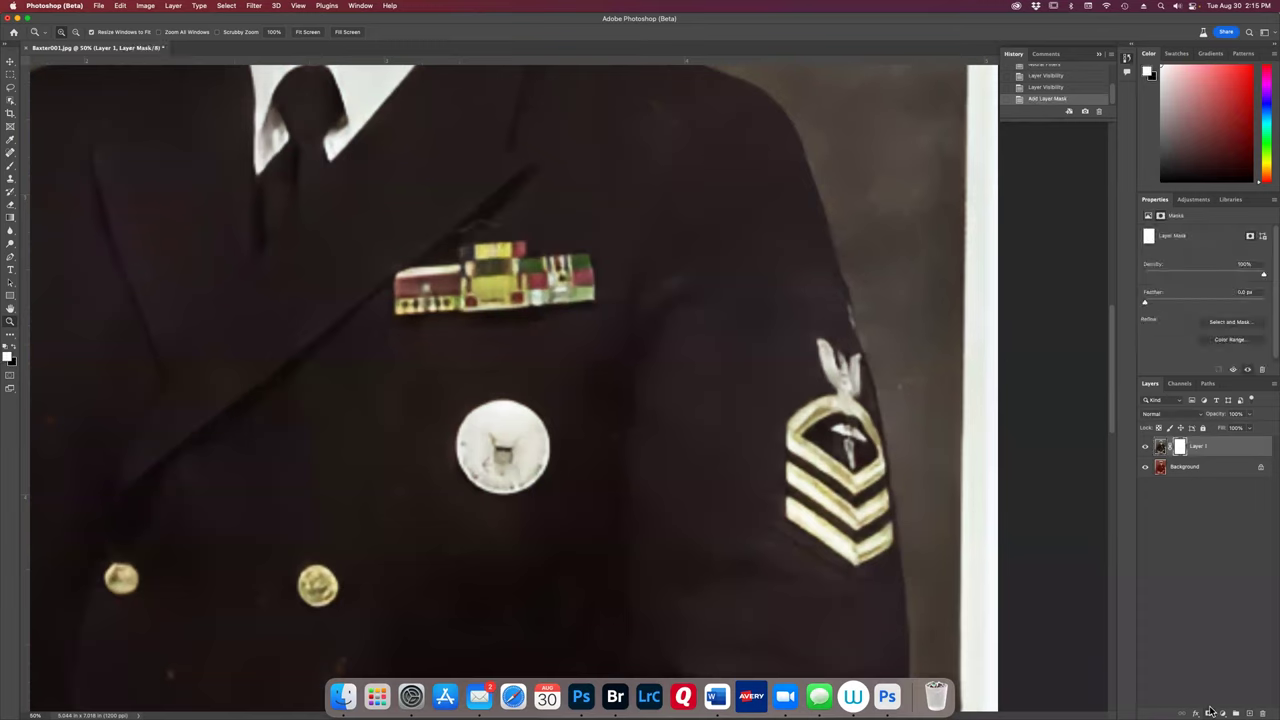
pyautogui.press('b')
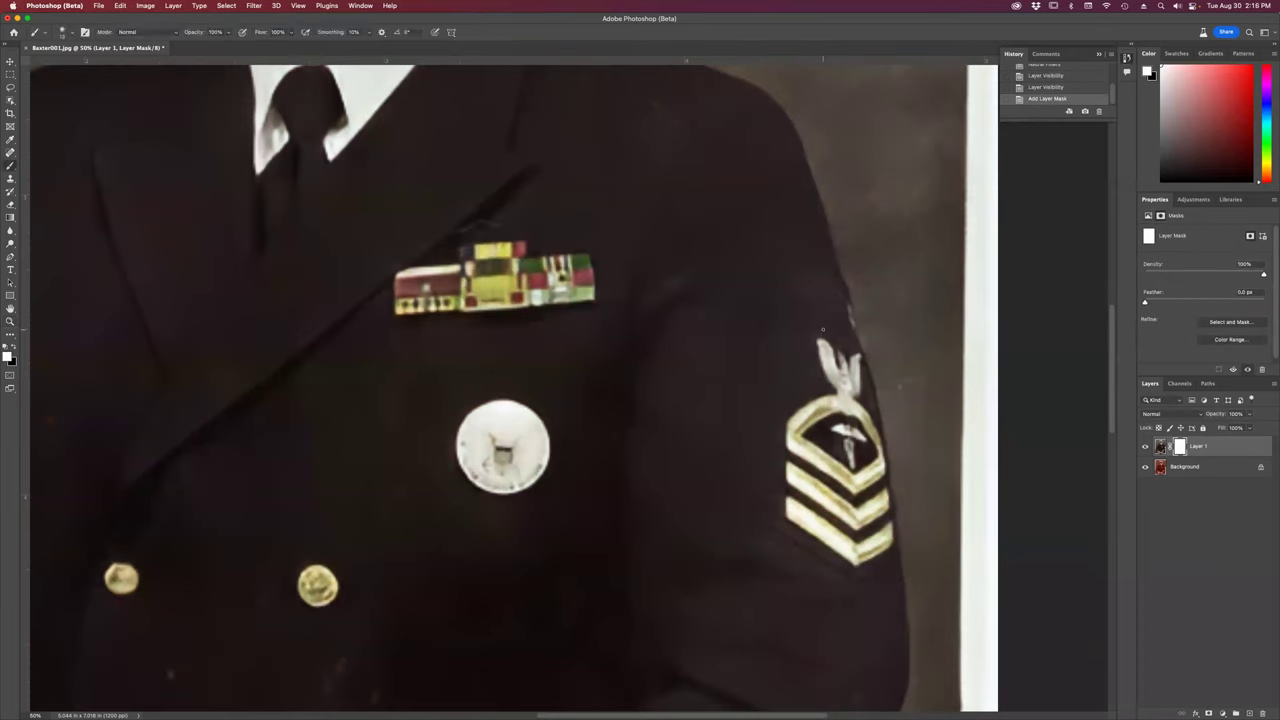
pyautogui.click(1146, 447)
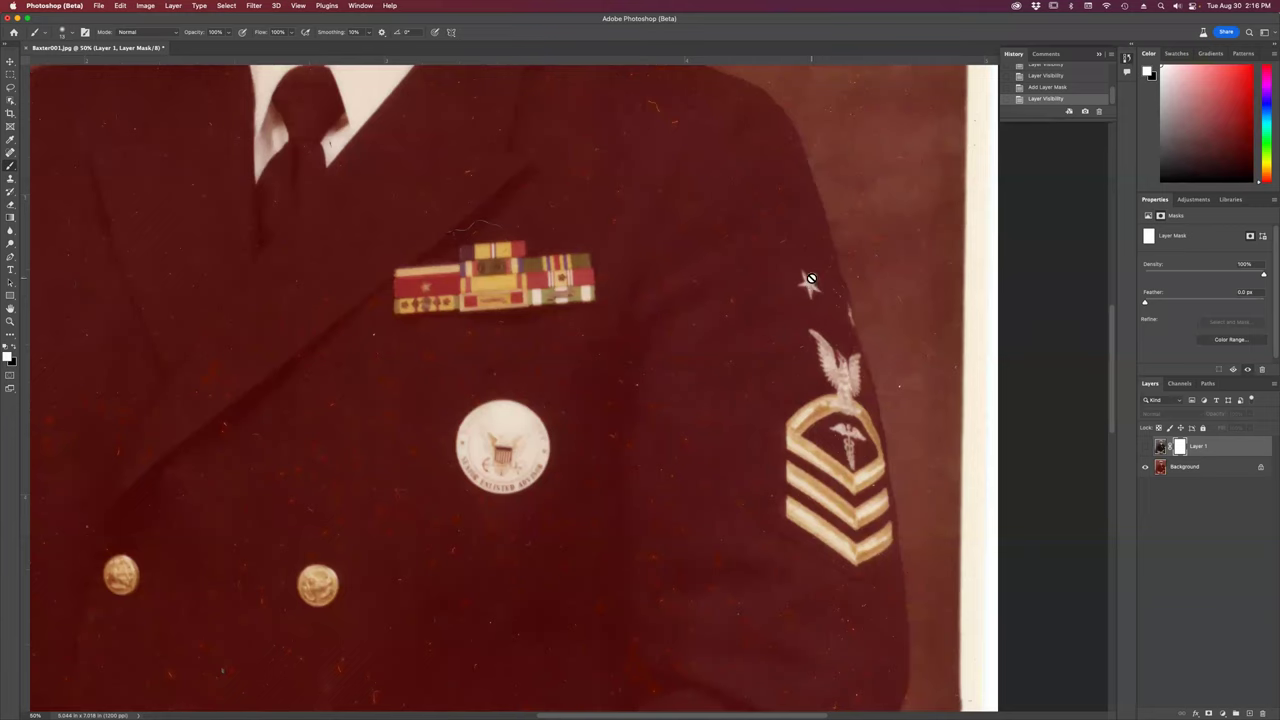
# Select the sleeve star with the Object Selection tool in Lasso mode.
pyautogui.click(12, 101)
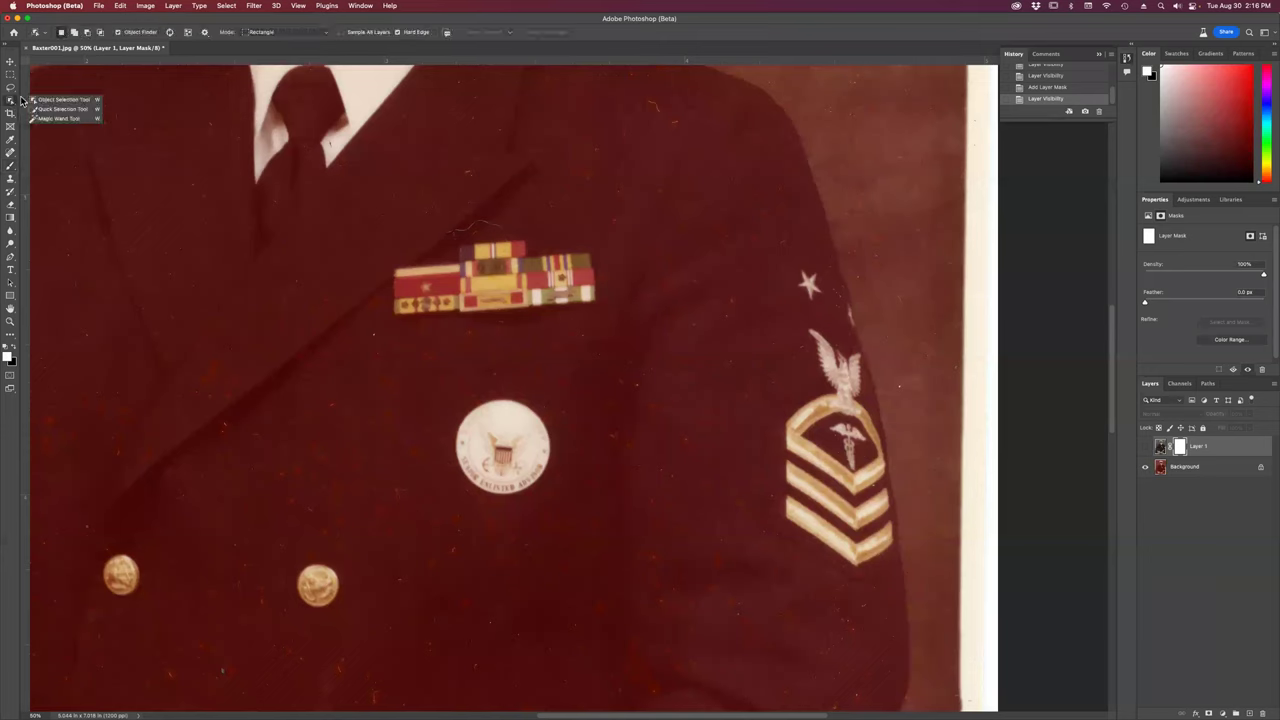
pyautogui.click(50, 99)
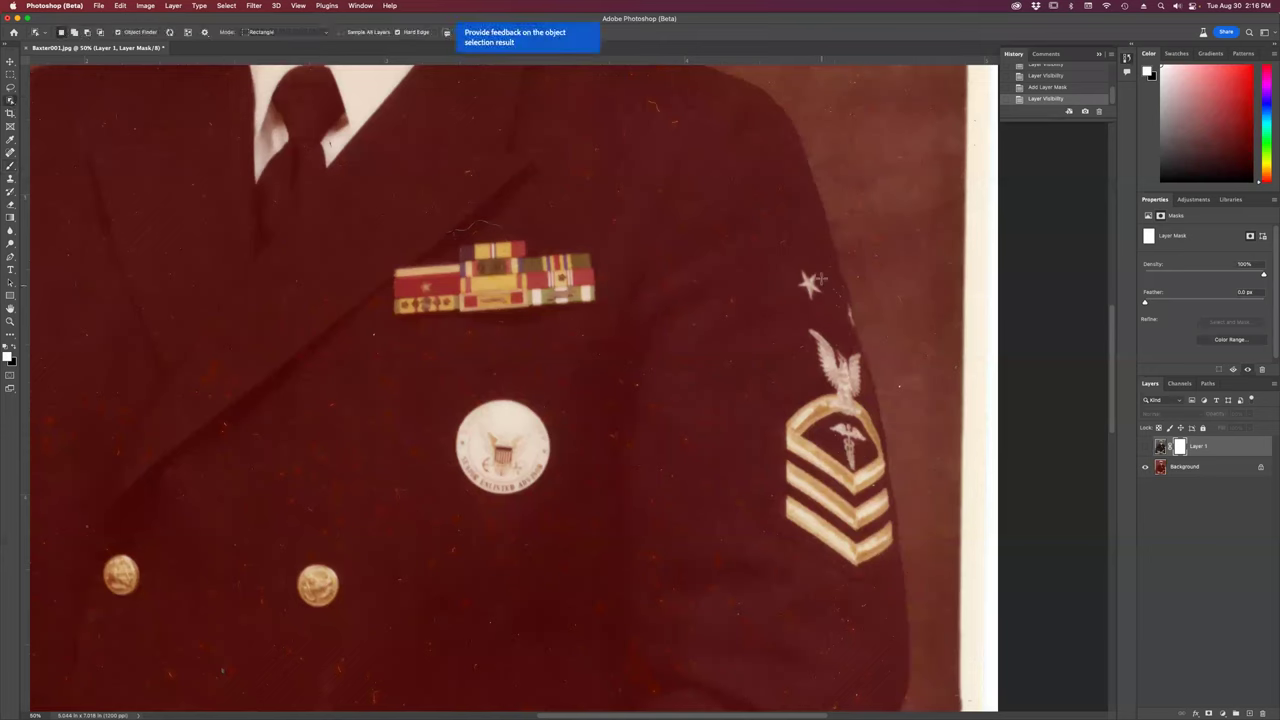
pyautogui.moveTo(845, 286); pyautogui.dragTo(797, 303)
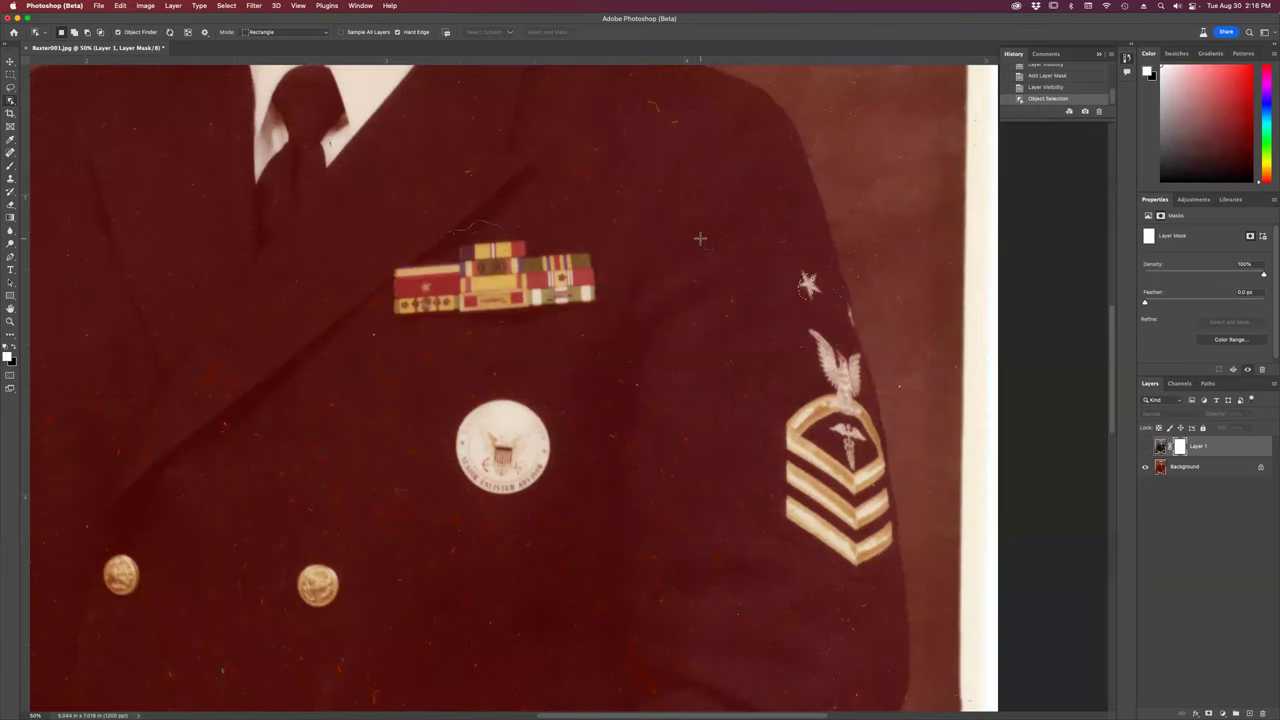
pyautogui.click(324, 34)
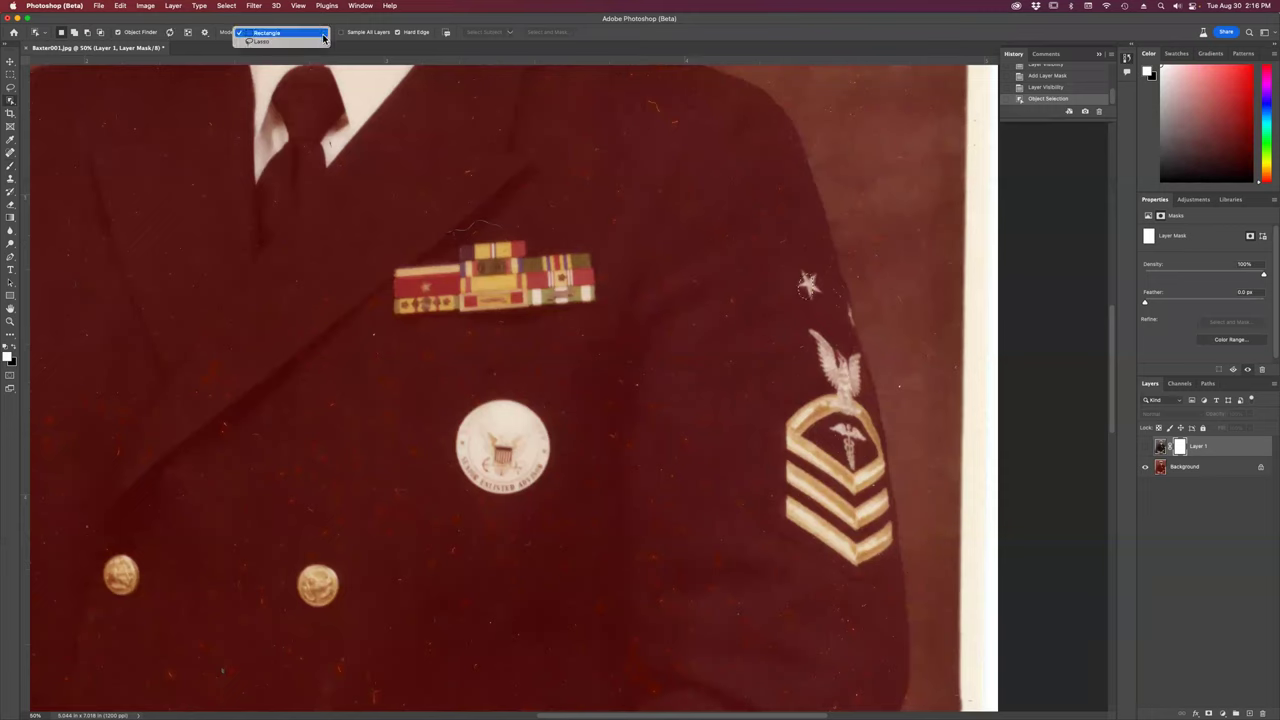
pyautogui.click(316, 42)
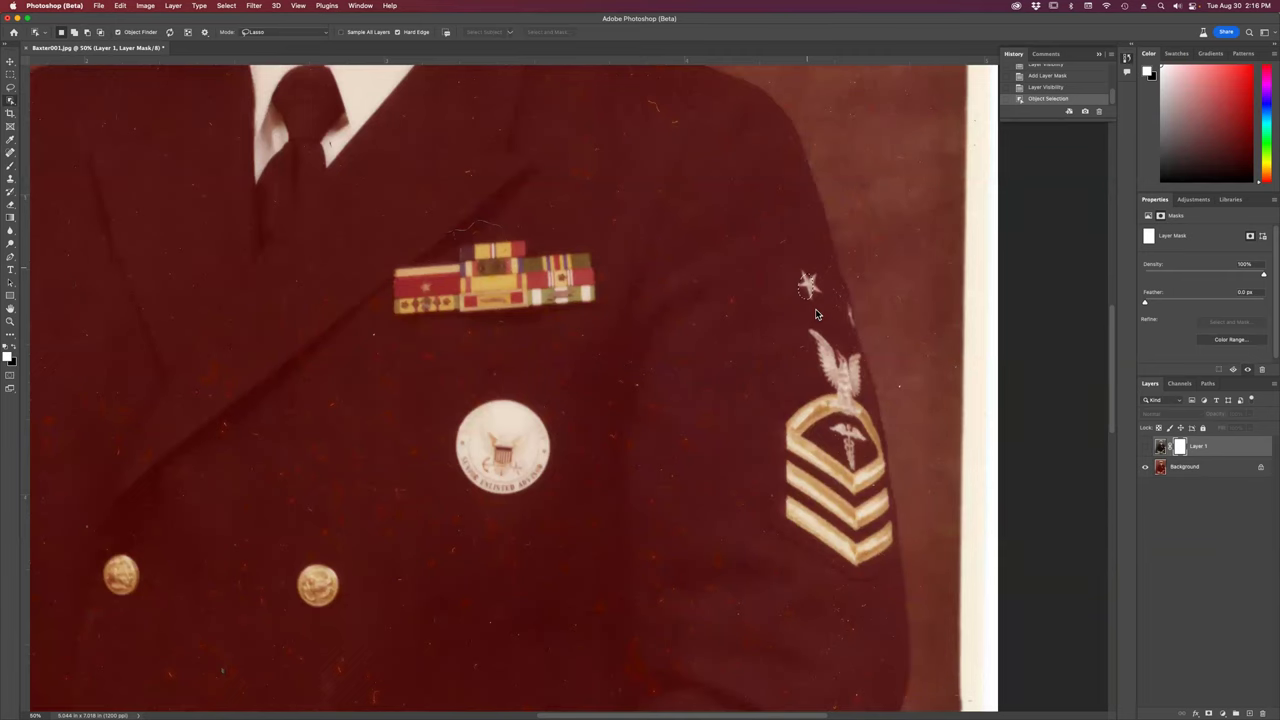
pyautogui.click(815, 310)
pyautogui.click(1221, 470)
pyautogui.press('super+d')
pyautogui.moveTo(805, 270)
pyautogui.mouseDown()
pyautogui.moveTo(800, 296)
pyautogui.moveTo(820, 264)
pyautogui.moveTo(804, 264)
pyautogui.mouseUp()
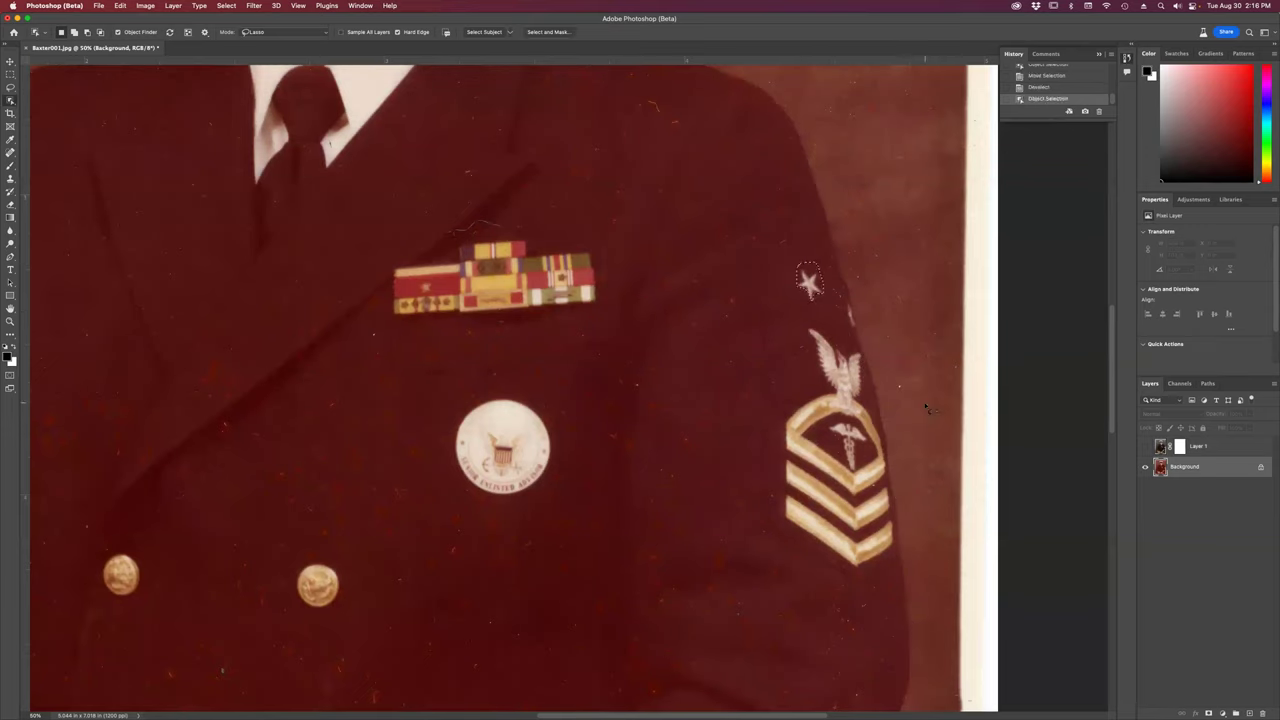
# Show Layer 1, target its mask and switch to the Brush.
pyautogui.click(1146, 448)
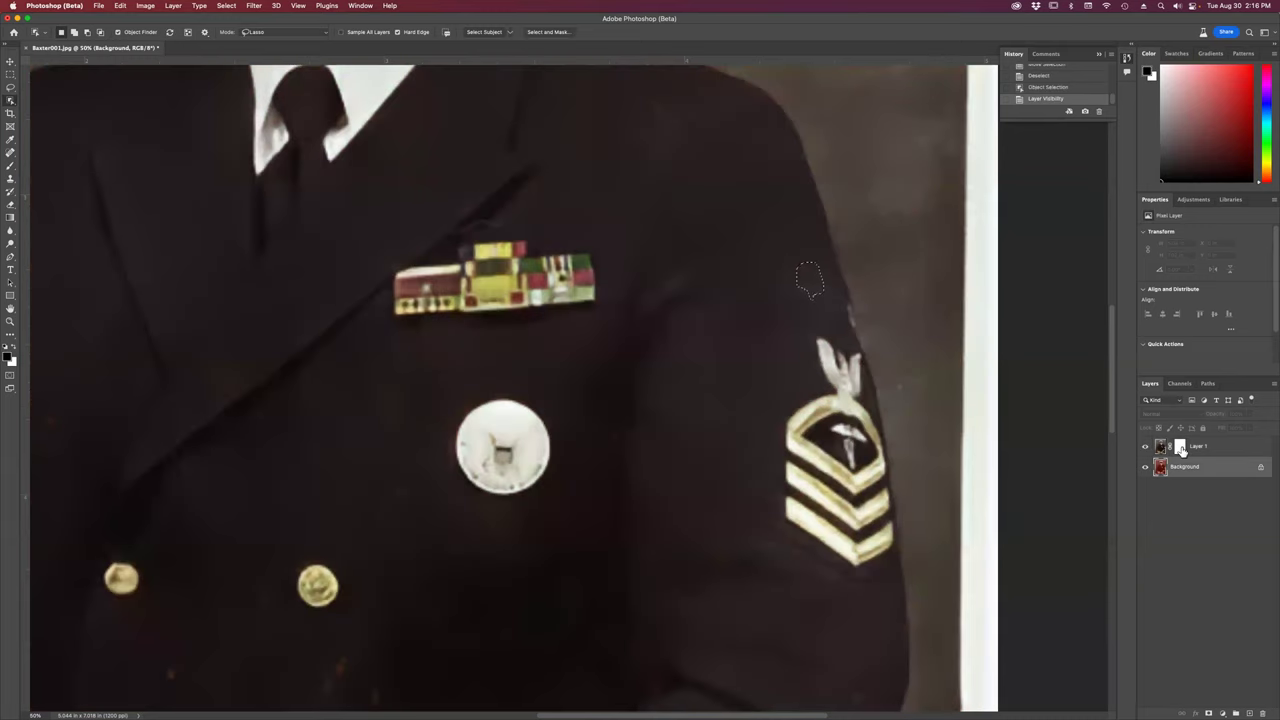
pyautogui.click(1179, 448)
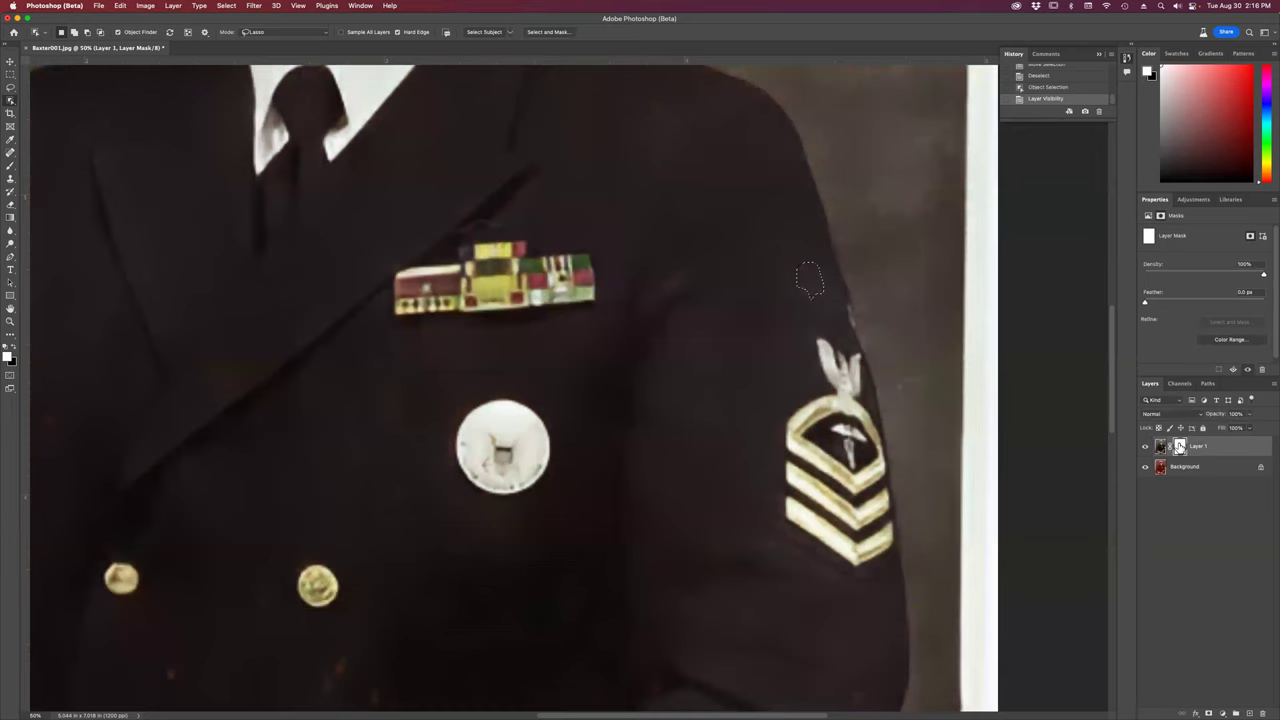
pyautogui.press('b')
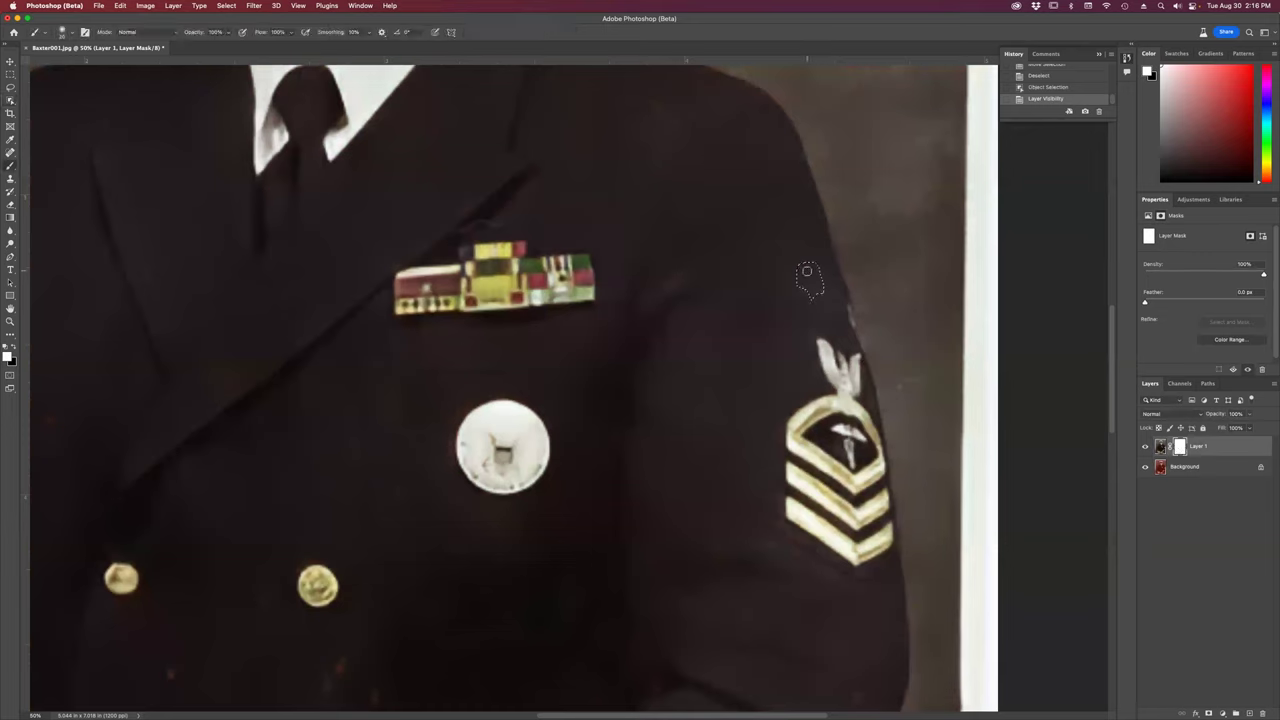
# Paint black on the mask inside the star selection, then deselect.
pyautogui.click(808, 280)
pyautogui.press('x')
pyautogui.click(808, 283)
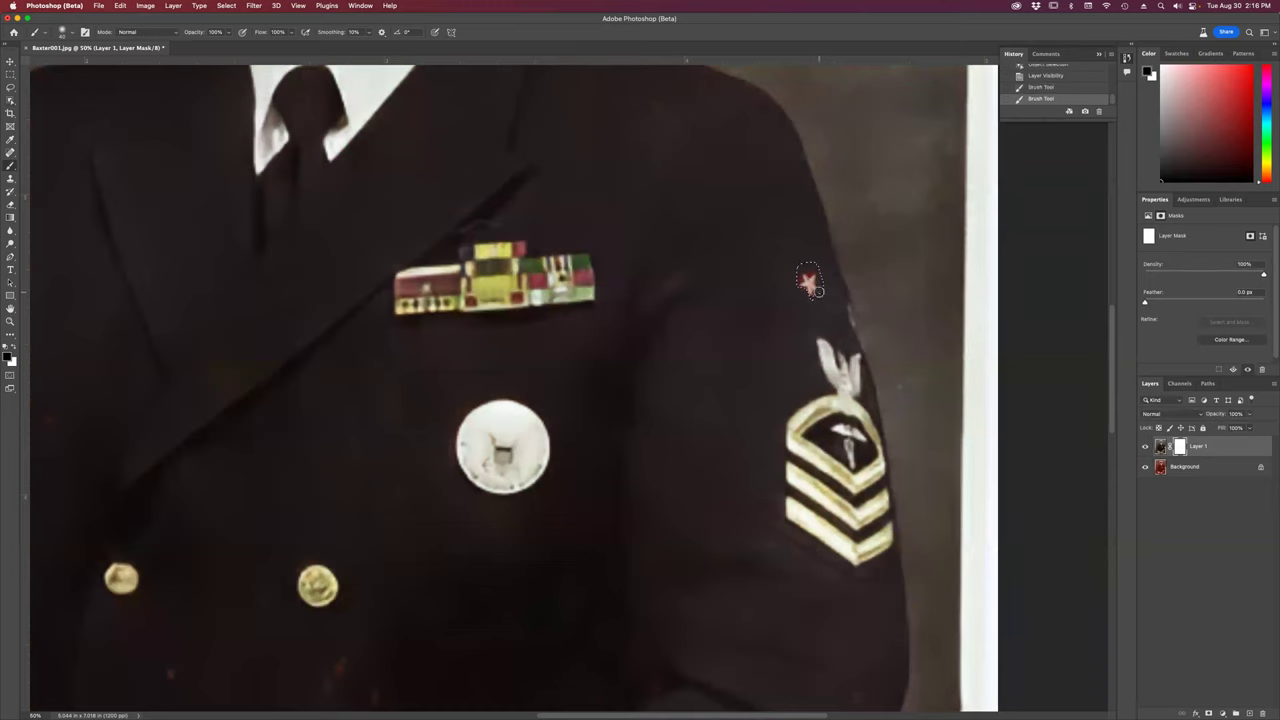
pyautogui.press('super+d')
# Zoom in to check the red star, keeping the portrait open.
pyautogui.press('z')
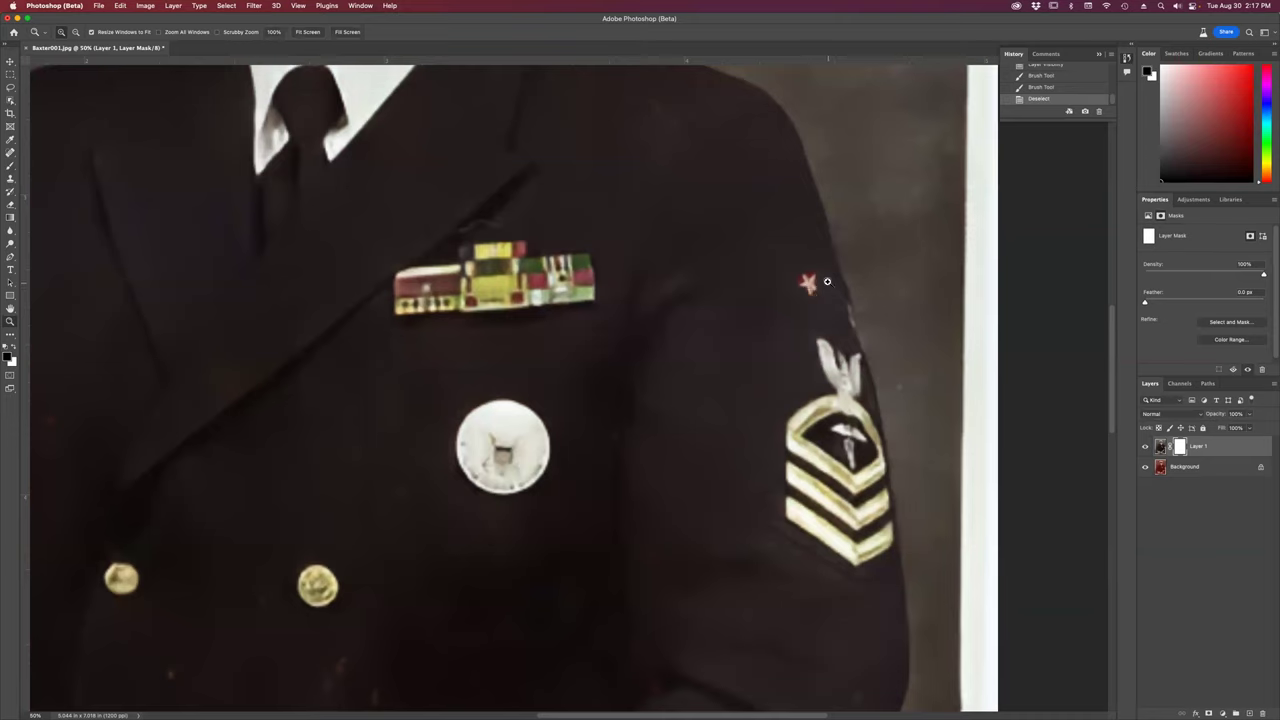
pyautogui.moveTo(809, 288); pyautogui.dragTo(809, 288)
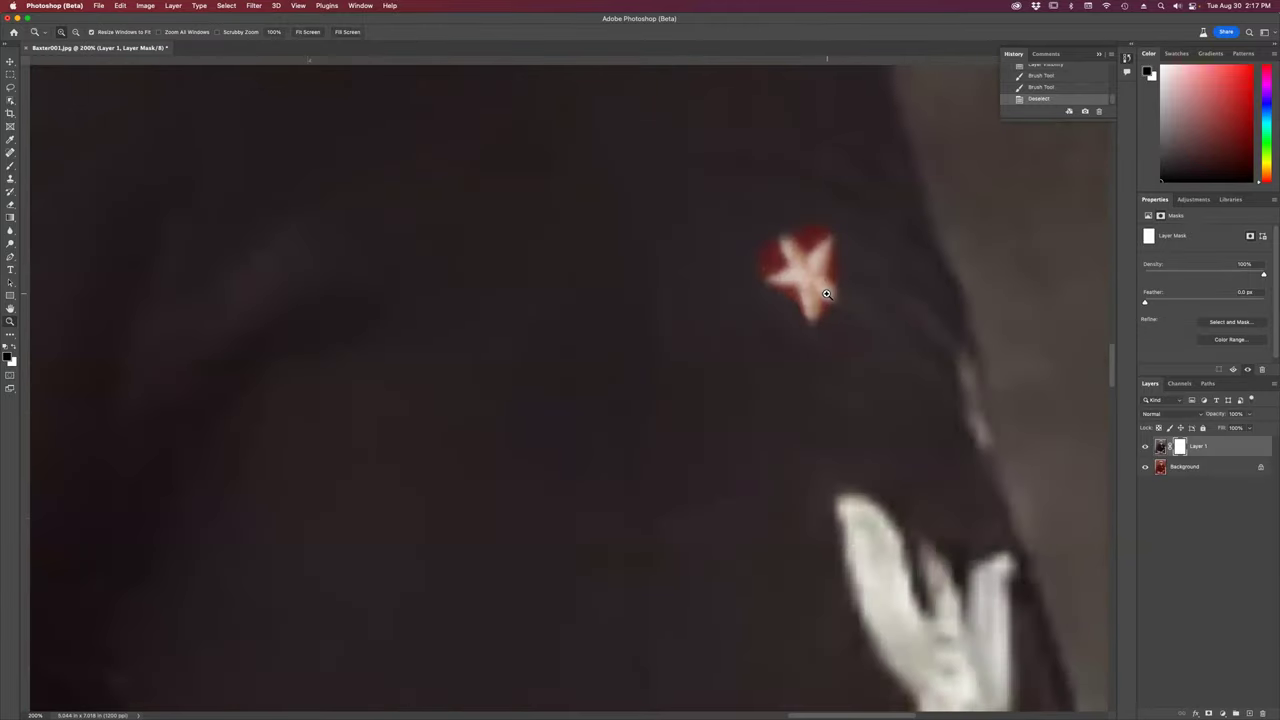
pyautogui.press('super+w')
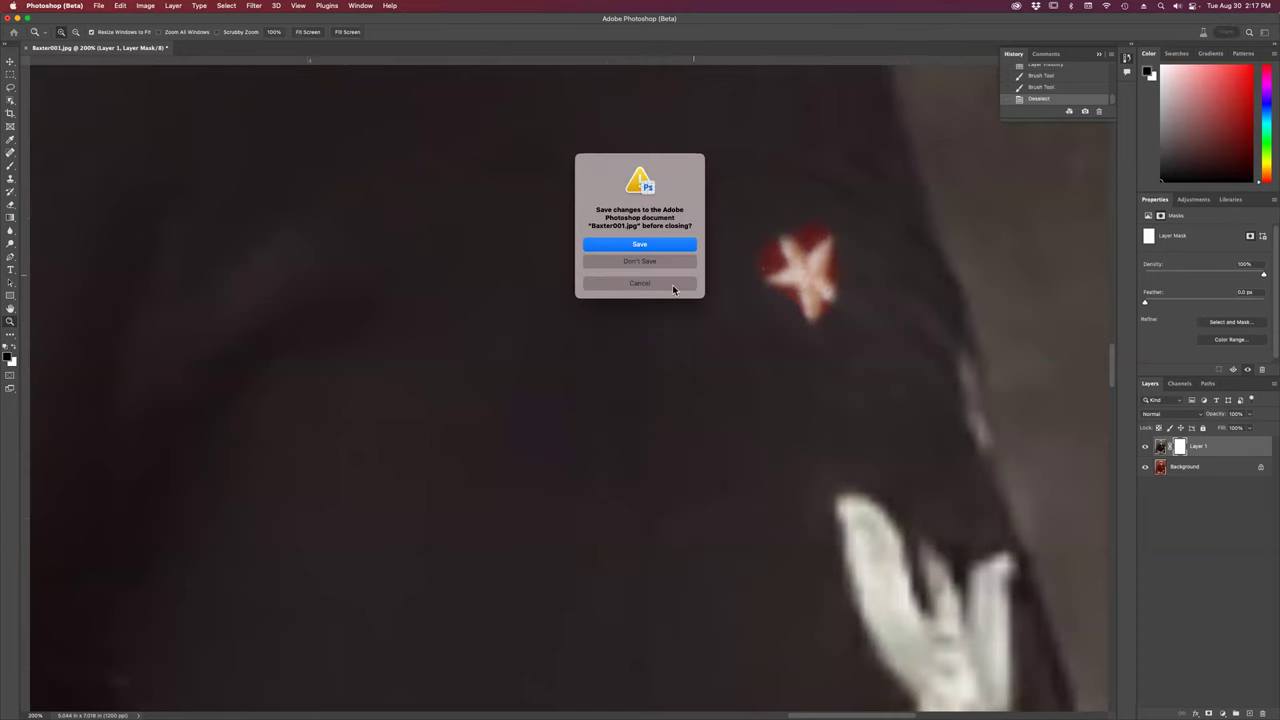
pyautogui.click(640, 284)
# Fit the photo and toggle Layer 1 and Background visibility to compare.
pyautogui.press('super+0')
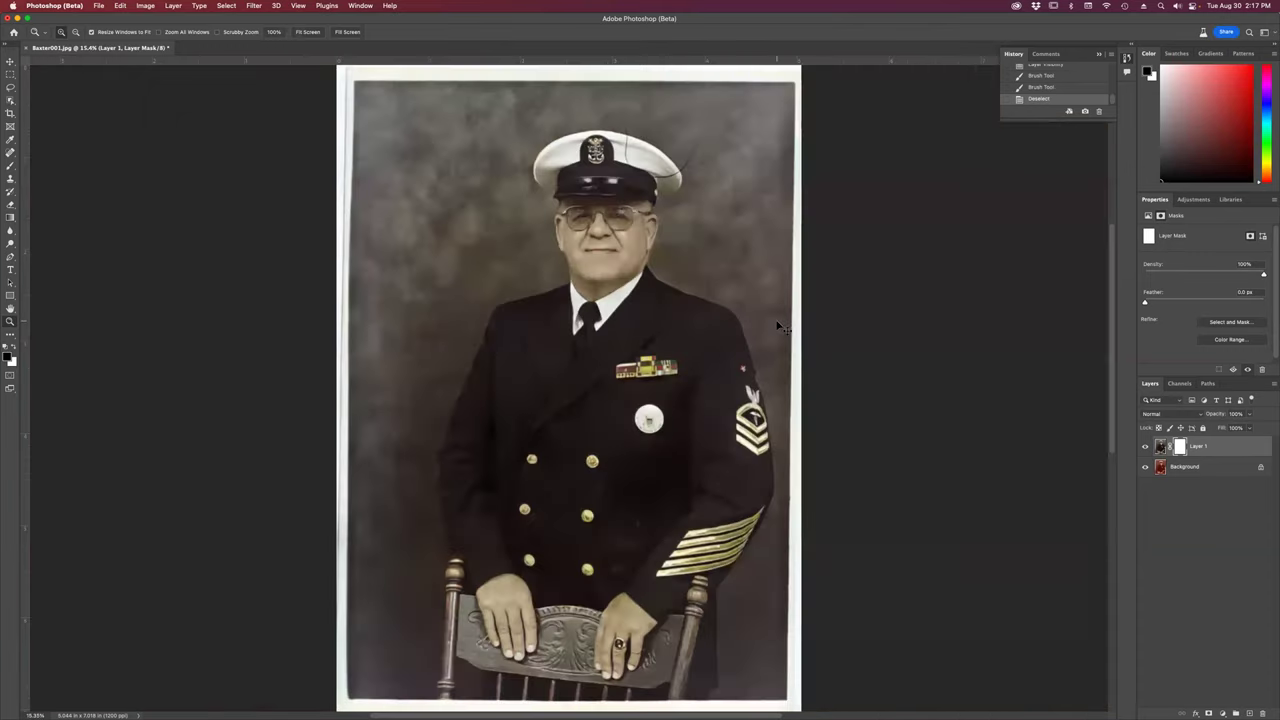
pyautogui.click(1146, 446)
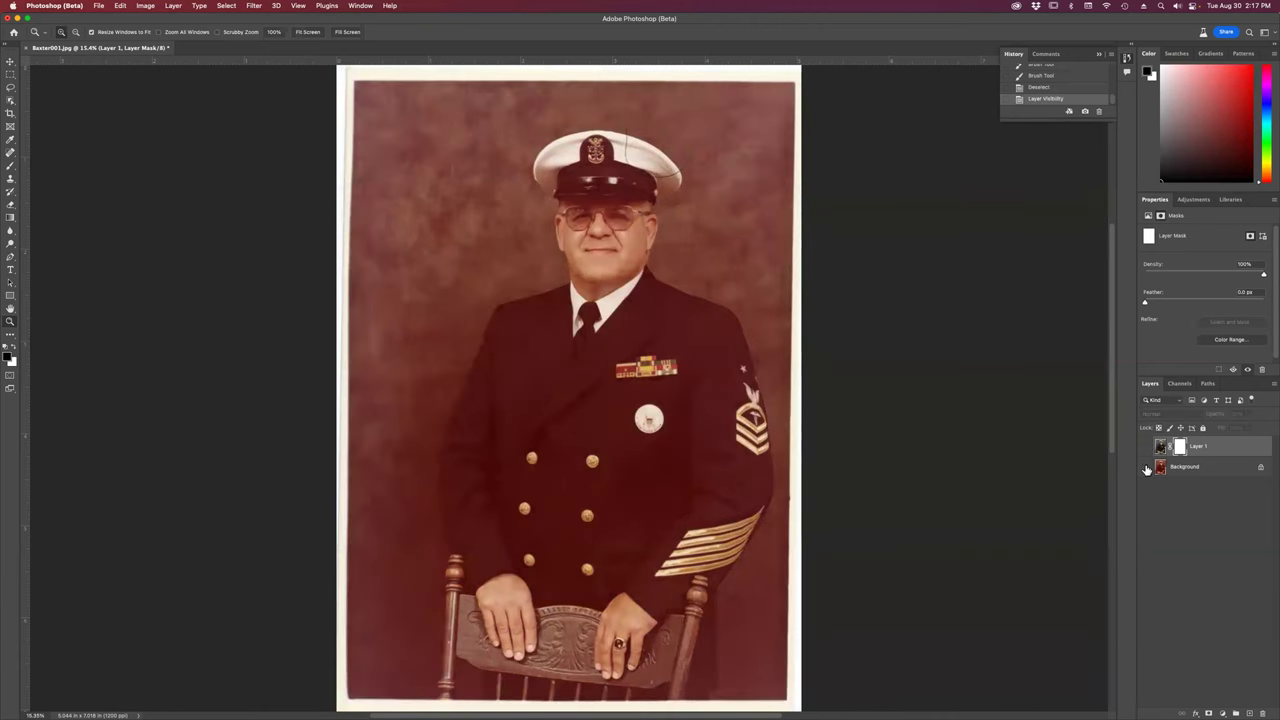
pyautogui.click(1146, 467)
pyautogui.click(1146, 446)
pyautogui.click(1146, 467)
pyautogui.click(1144, 447)
pyautogui.click(1144, 448)
# Paint black on Layer 1's mask over the chest badge, then fit and close.
pyautogui.moveTo(648, 418); pyautogui.dragTo(648, 418)
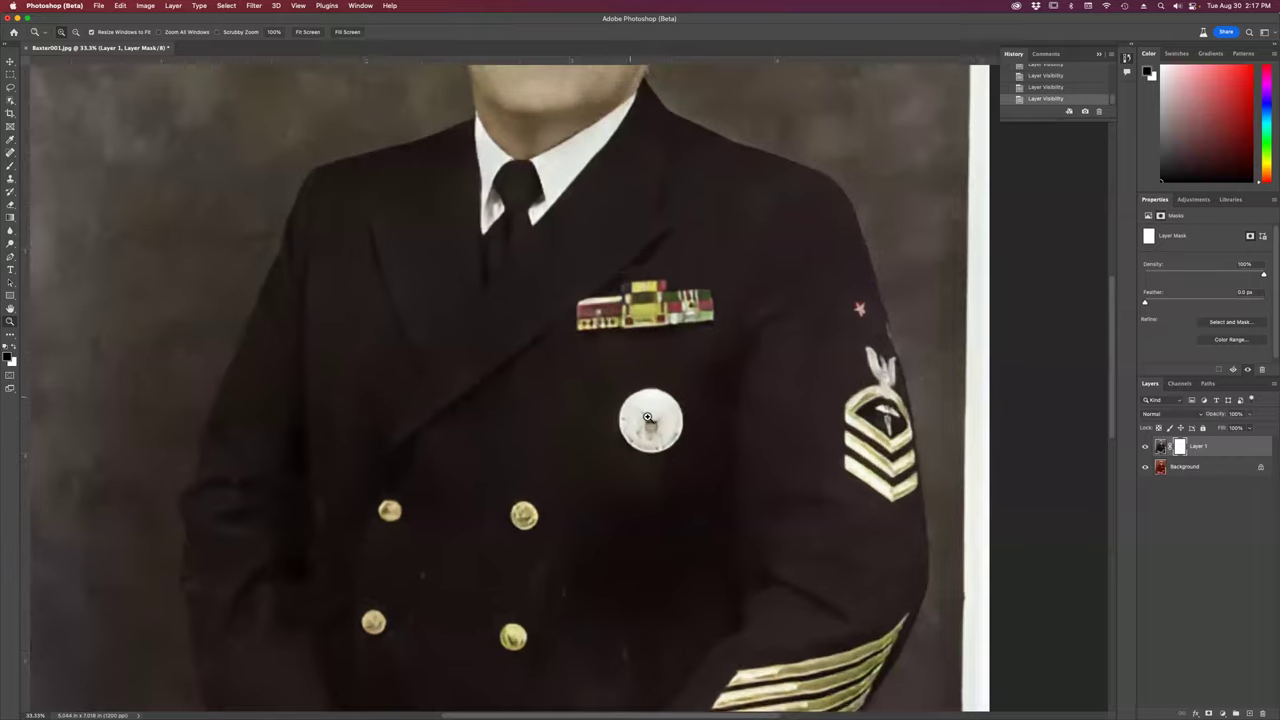
pyautogui.click(648, 418)
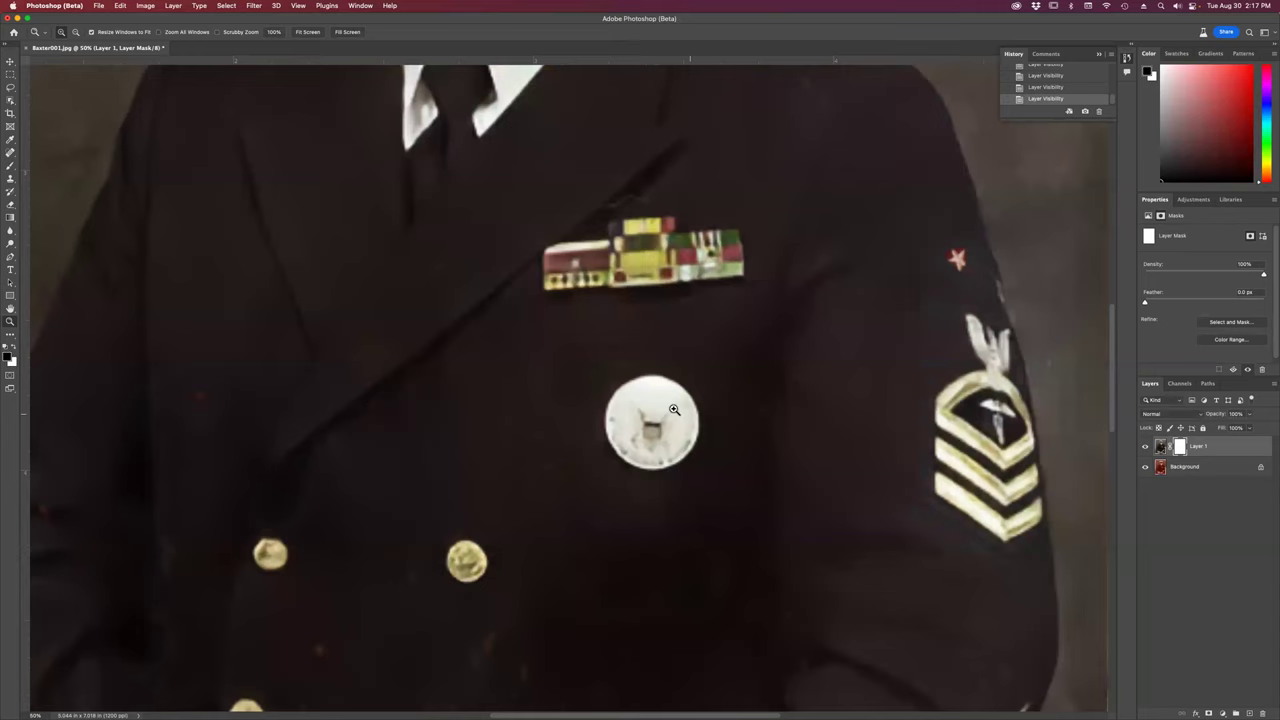
pyautogui.press('b')
pyautogui.moveTo(655, 394)
pyautogui.mouseDown()
pyautogui.moveTo(625, 412)
pyautogui.moveTo(654, 443)
pyautogui.moveTo(643, 395)
pyautogui.moveTo(645, 428)
pyautogui.moveTo(673, 423)
pyautogui.moveTo(658, 402)
pyautogui.moveTo(624, 399)
pyautogui.moveTo(652, 392)
pyautogui.moveTo(684, 433)
pyautogui.moveTo(664, 454)
pyautogui.moveTo(639, 448)
pyautogui.moveTo(620, 408)
pyautogui.moveTo(616, 424)
pyautogui.moveTo(646, 460)
pyautogui.moveTo(681, 443)
pyautogui.moveTo(678, 401)
pyautogui.moveTo(647, 387)
pyautogui.moveTo(627, 400)
pyautogui.moveTo(655, 389)
pyautogui.moveTo(688, 430)
pyautogui.mouseUp()
pyautogui.moveTo(645, 388)
pyautogui.mouseDown()
pyautogui.moveTo(614, 417)
pyautogui.moveTo(669, 386)
pyautogui.moveTo(679, 437)
pyautogui.mouseUp()
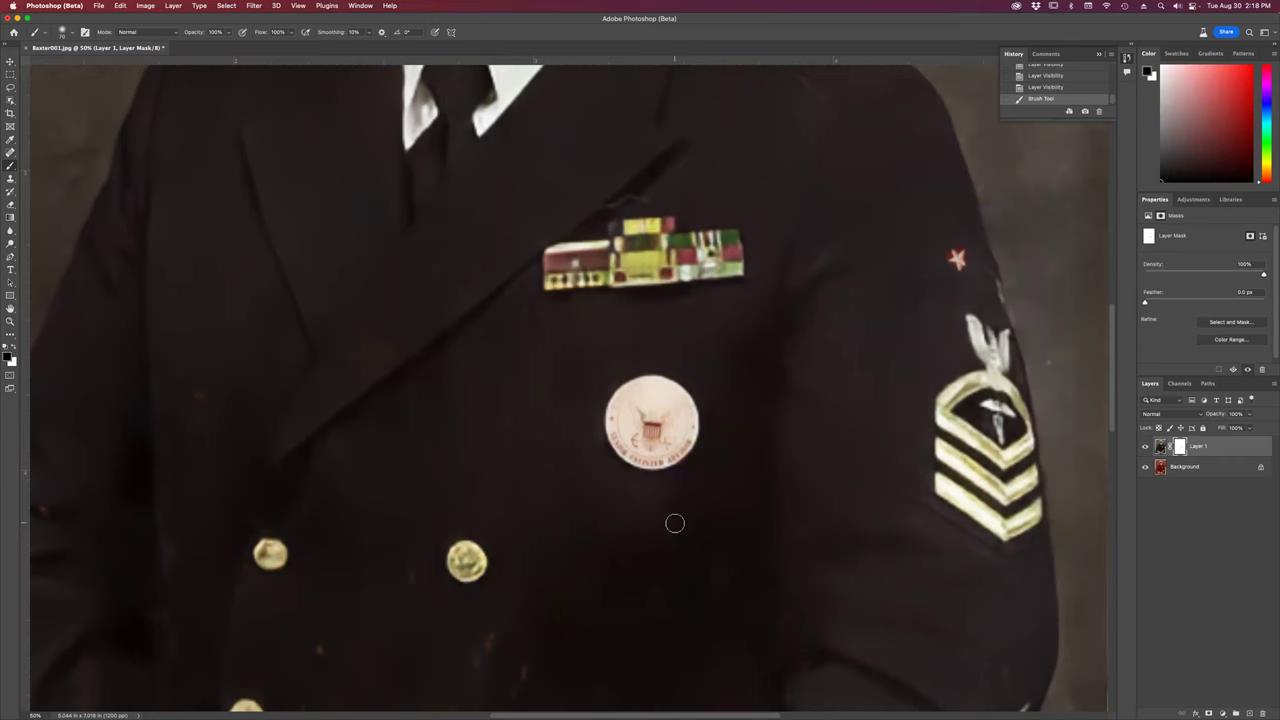
pyautogui.press('super+0')
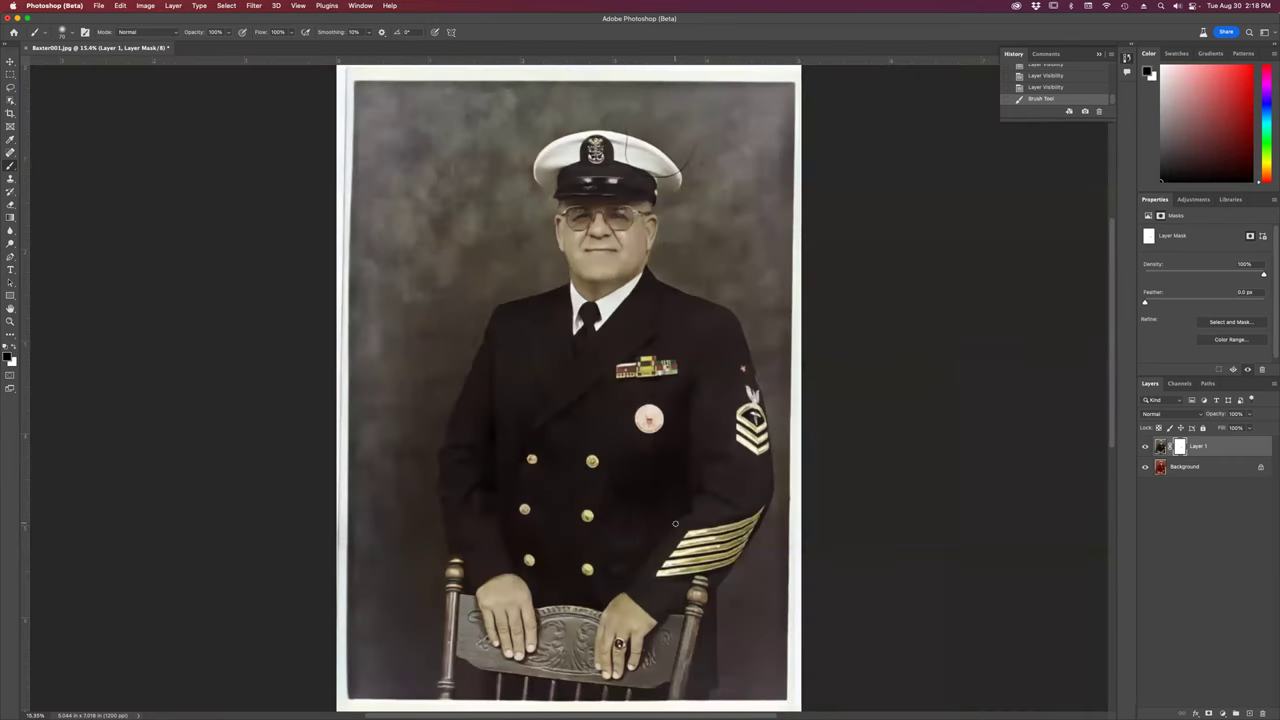
pyautogui.press('super+w')
# Discard the portrait, open OLD RETOUCH002.jpg from Recent and launch Neural Filters.
pyautogui.click(638, 262)
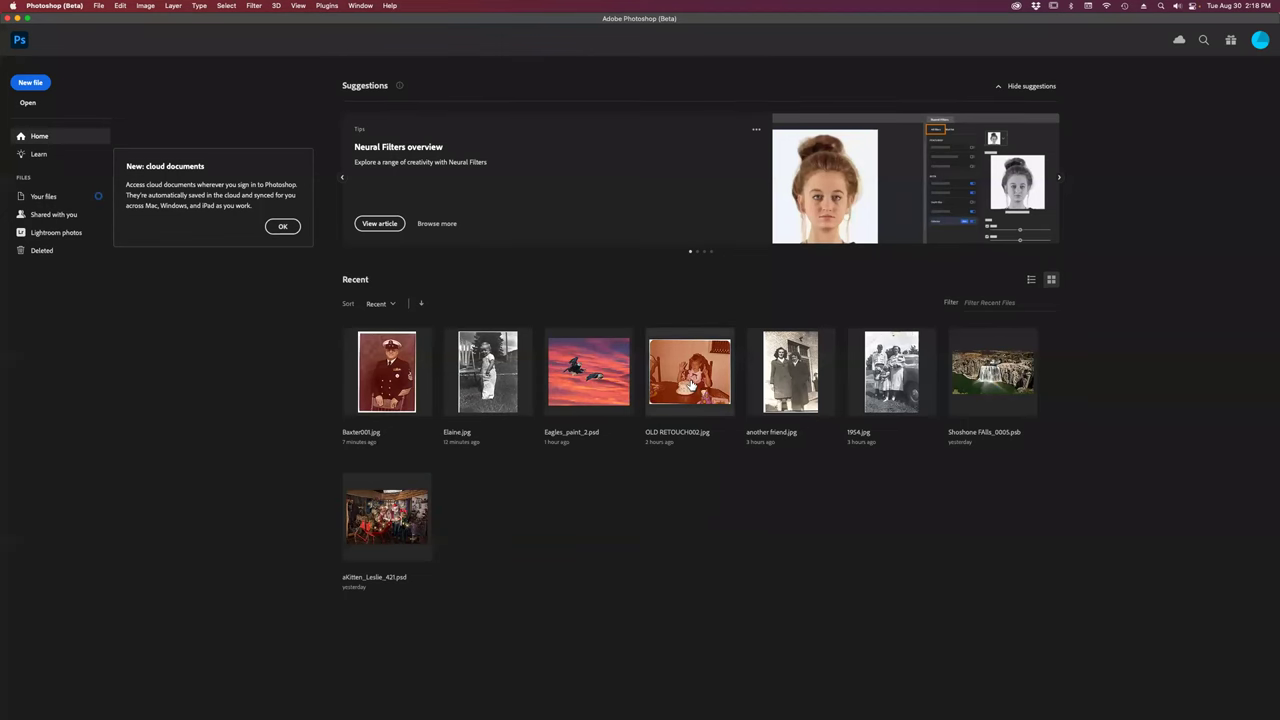
pyautogui.click(691, 385)
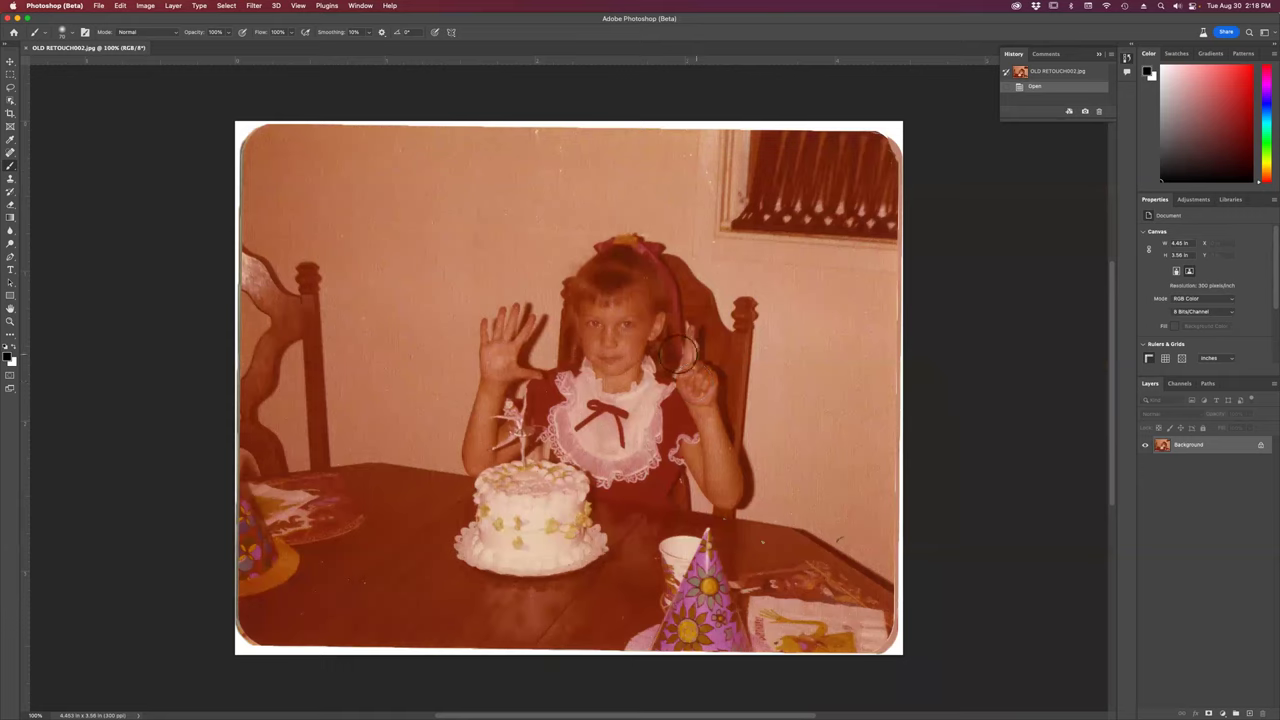
pyautogui.click(258, 6)
pyautogui.click(272, 49)
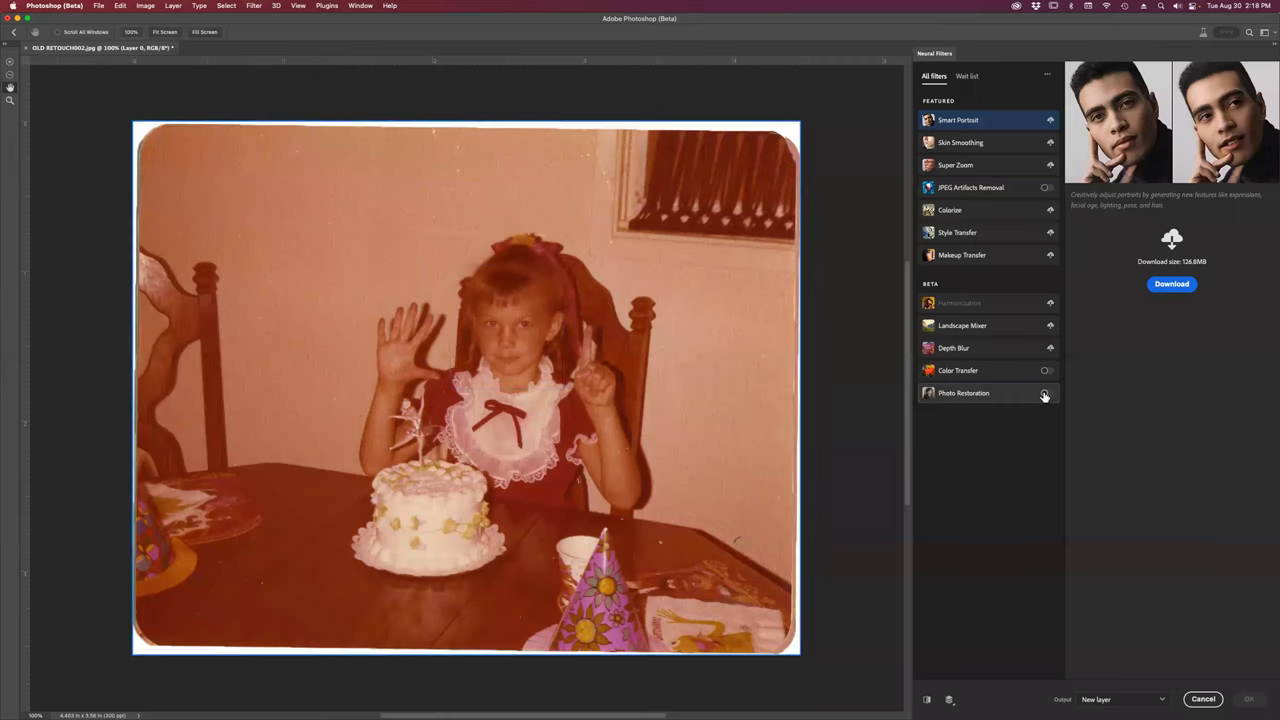
# Enable Photo Restoration and compare the girl's face at 300% against the original.
pyautogui.click(1044, 394)
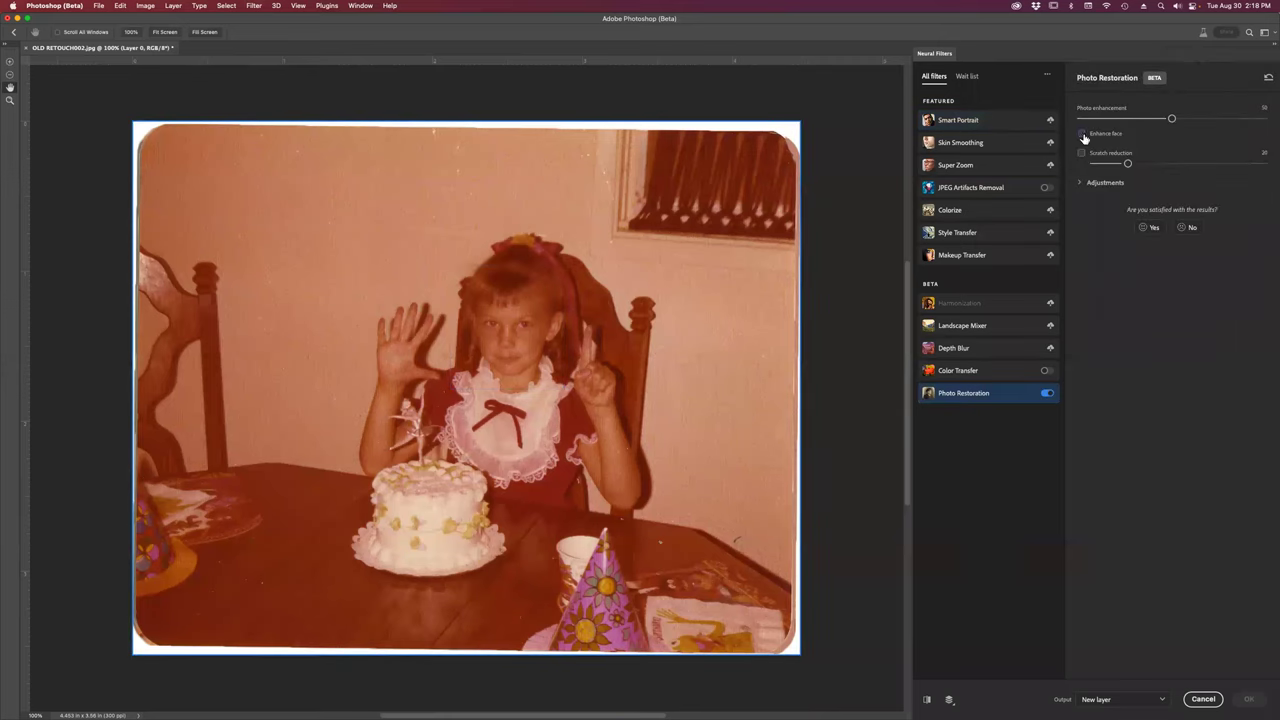
pyautogui.click(1082, 134)
pyautogui.press('z')
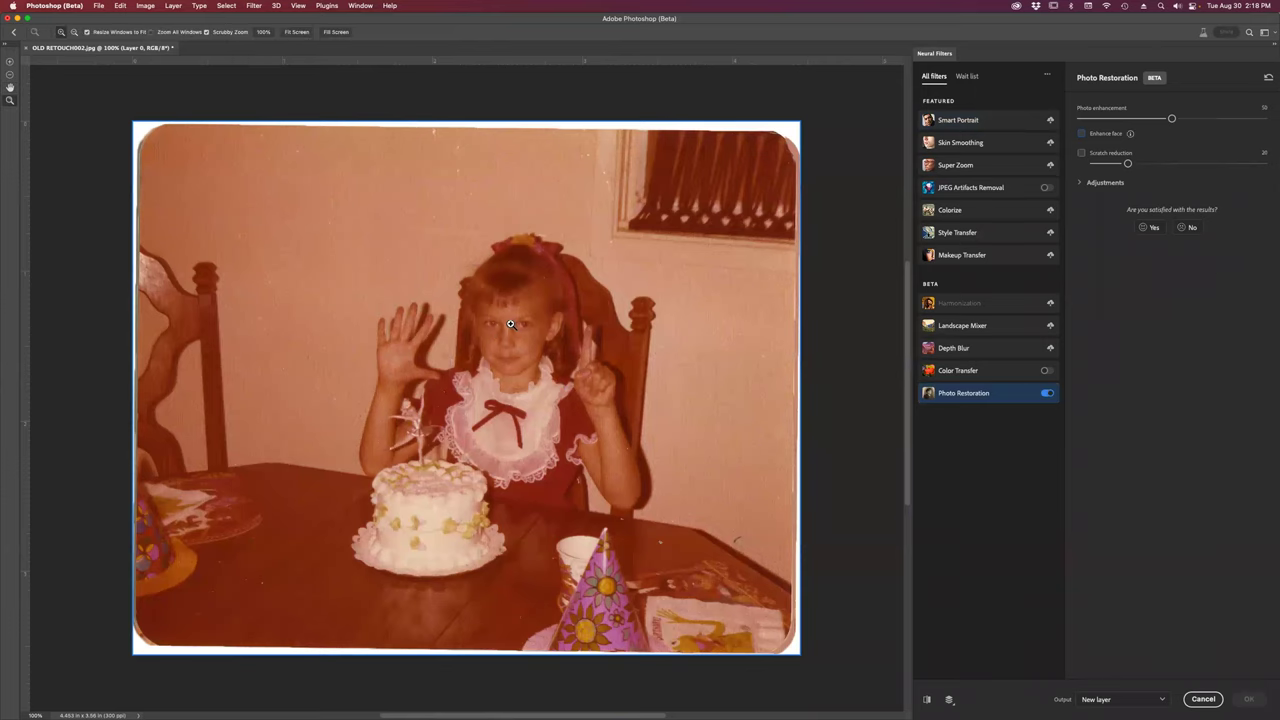
pyautogui.click(509, 338)
pyautogui.click(508, 340)
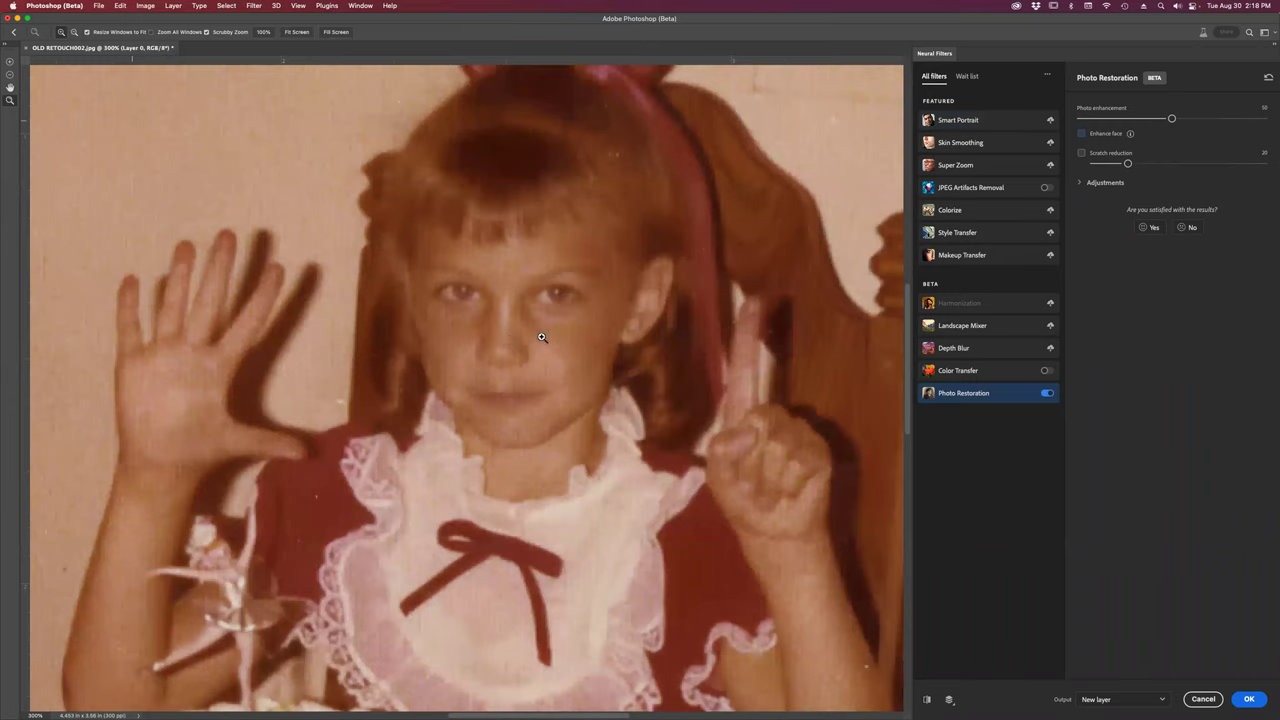
pyautogui.click(927, 700)
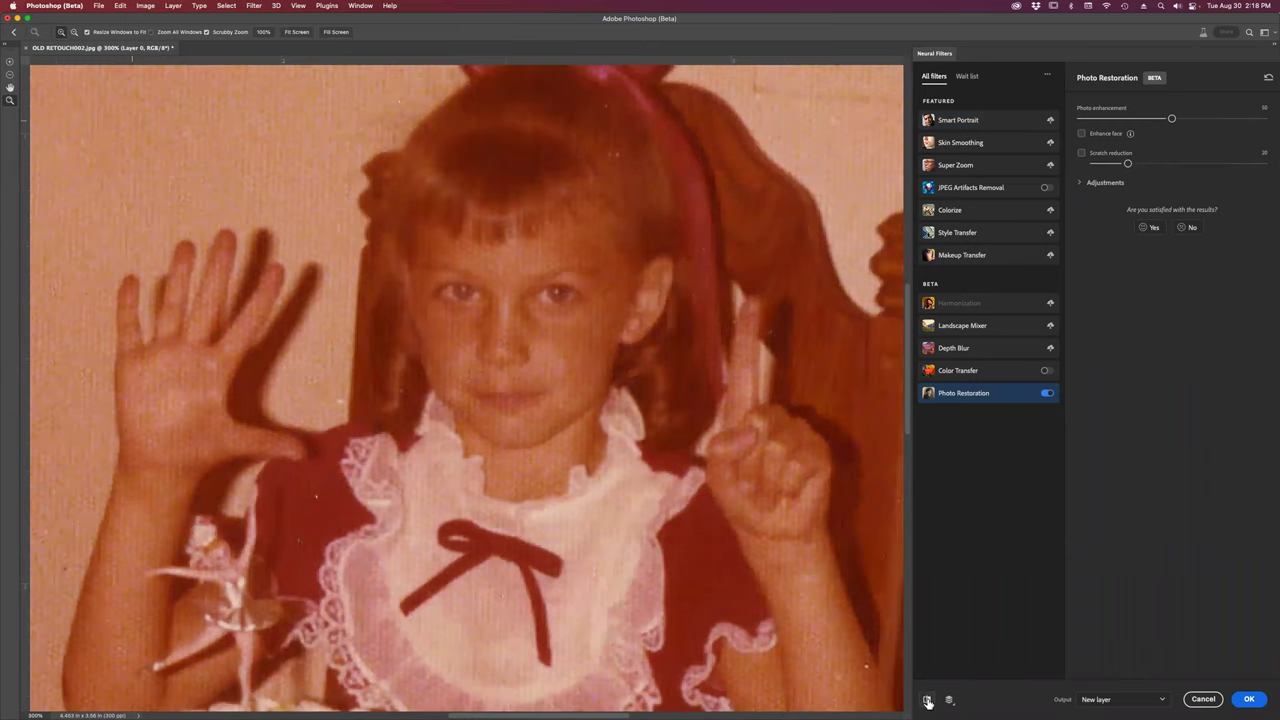
pyautogui.click(927, 700)
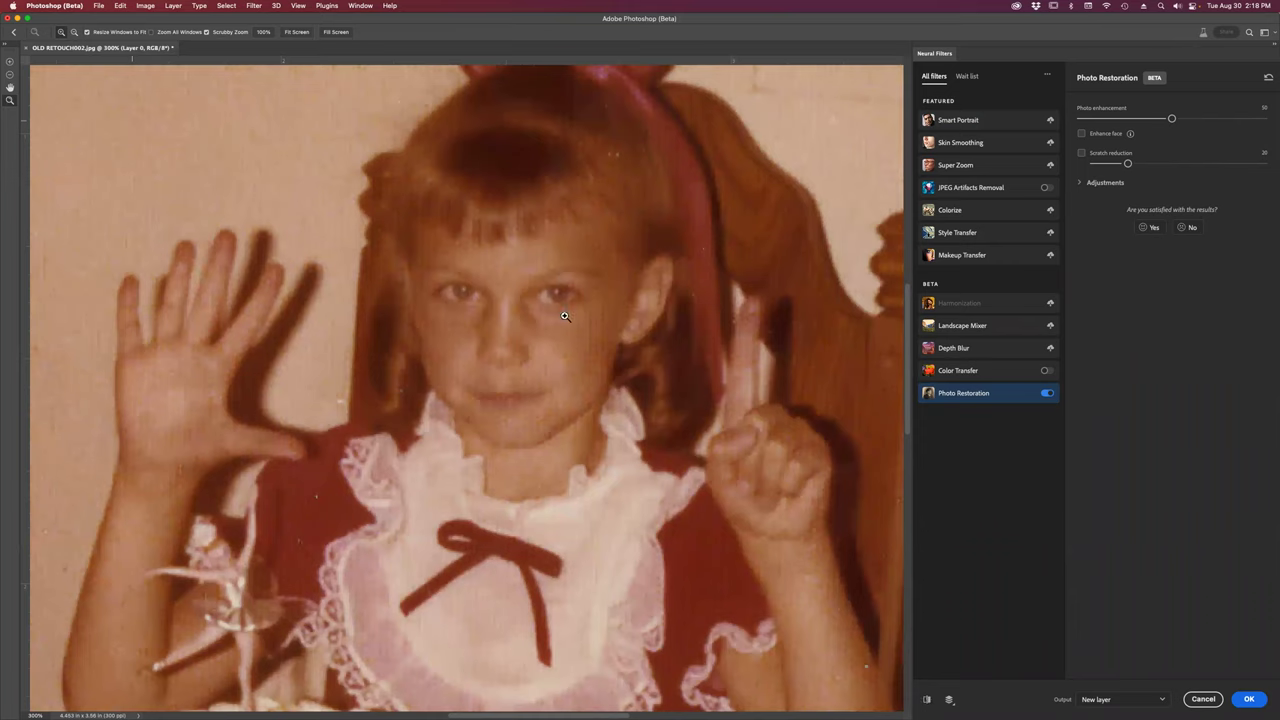
pyautogui.click(927, 700)
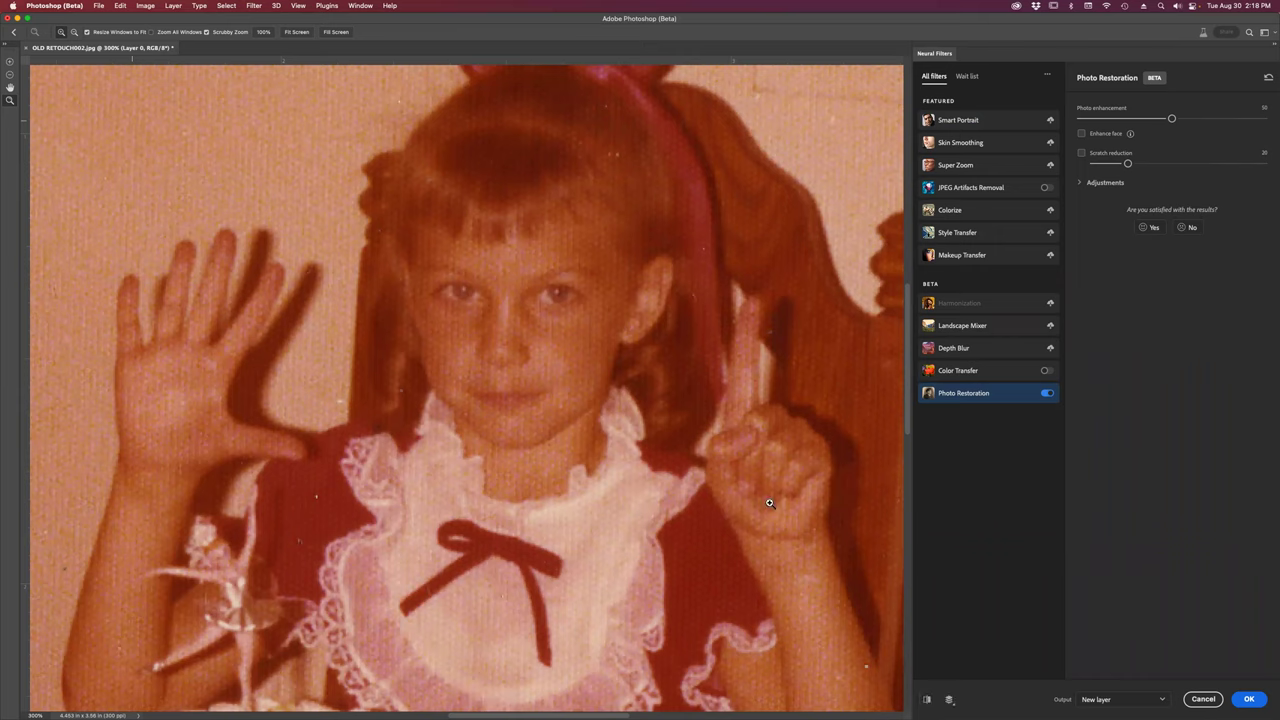
pyautogui.click(927, 700)
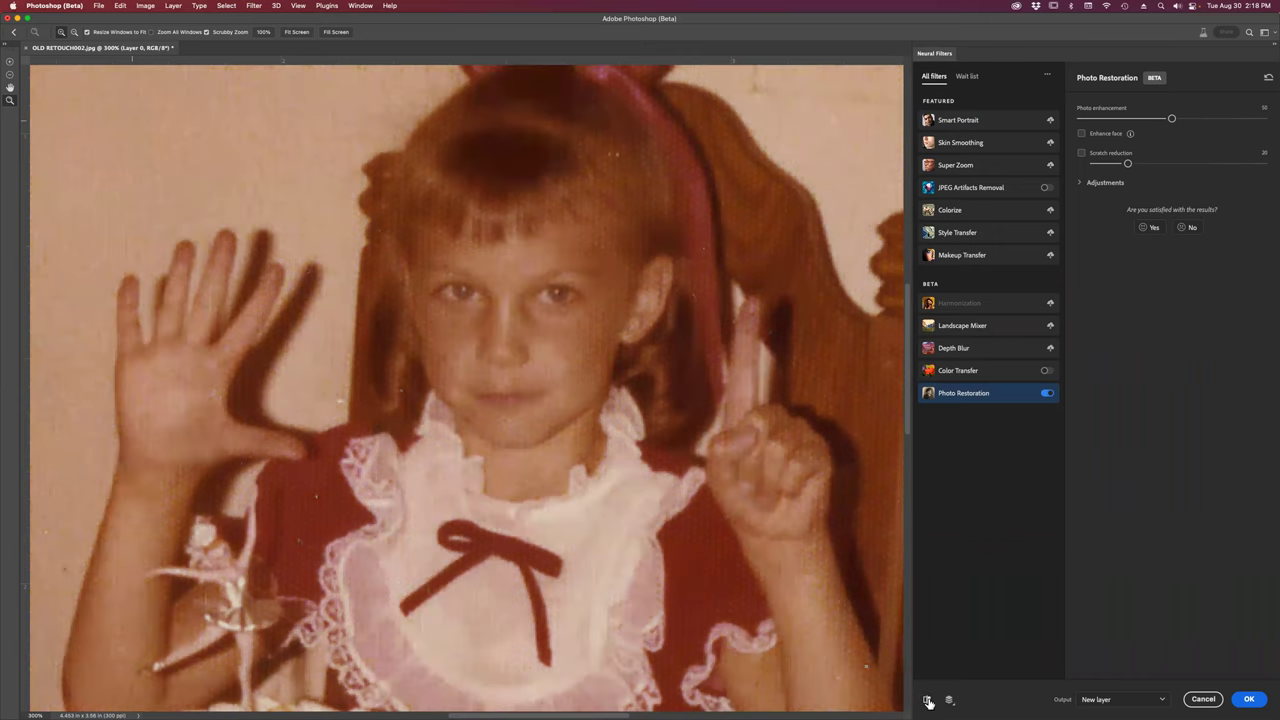
# Turn on Enhance face and inspect the face, ending at 200% zoom.
pyautogui.click(1081, 134)
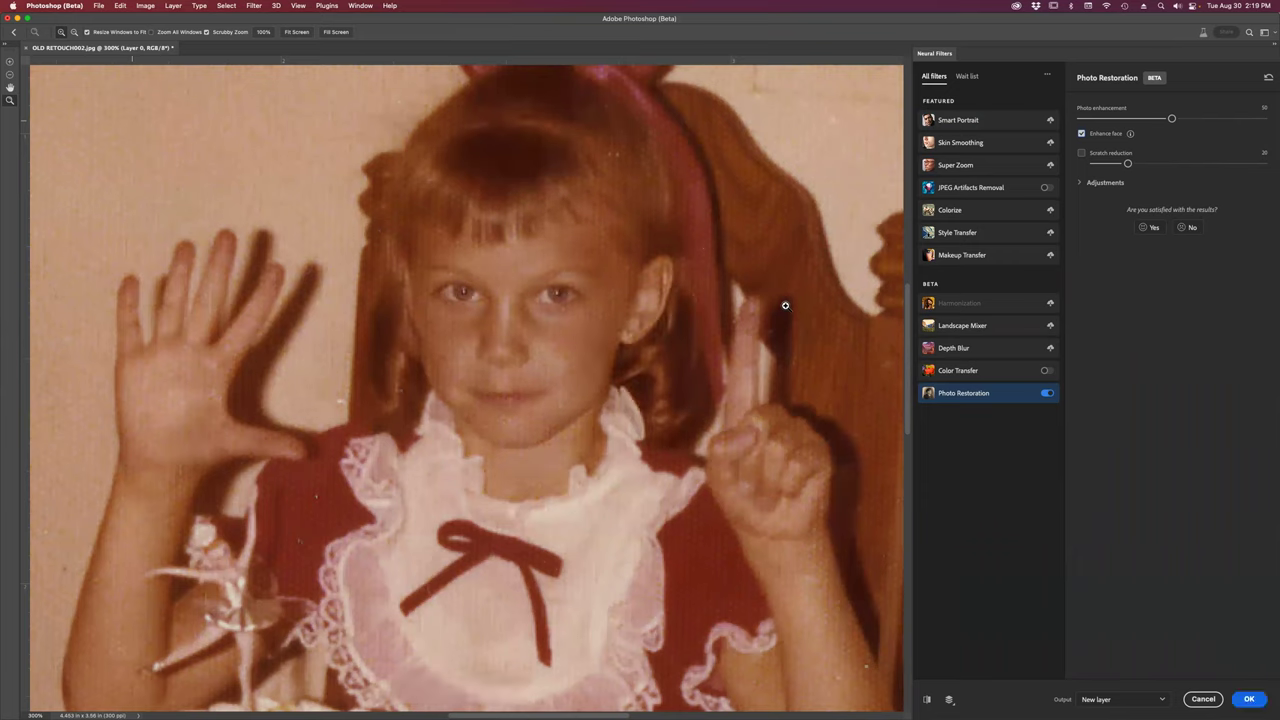
pyautogui.click(536, 342)
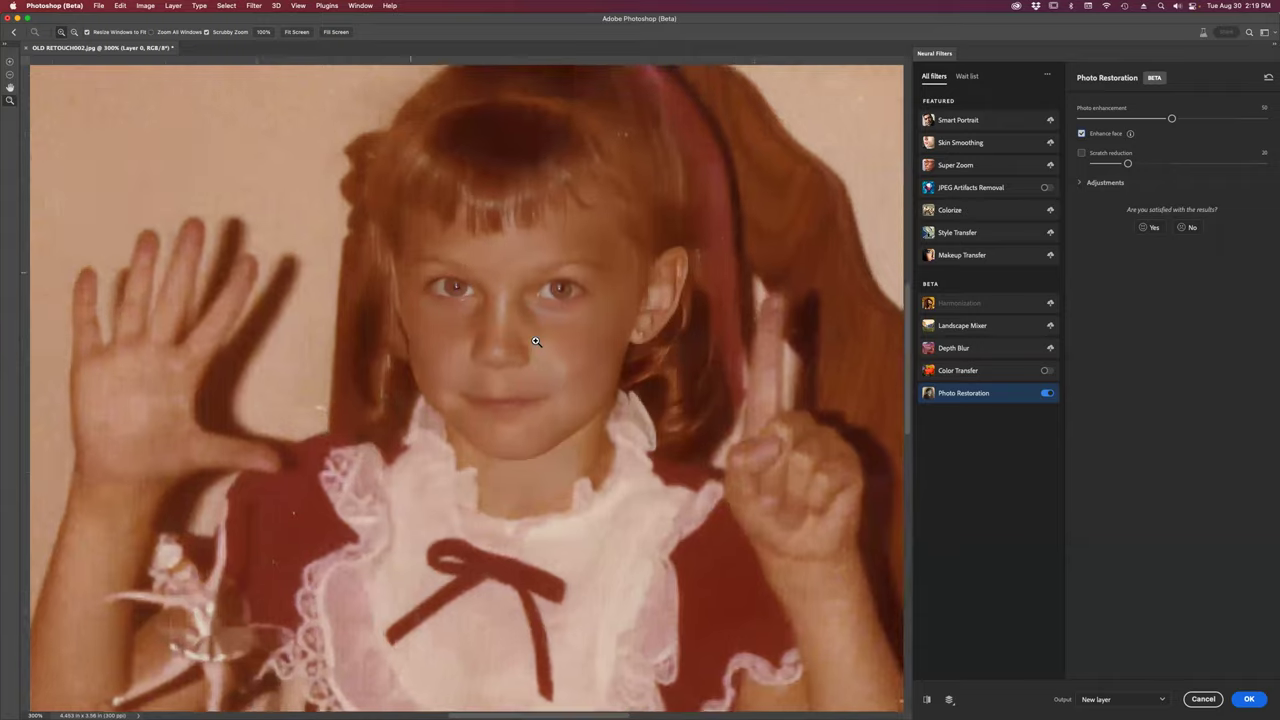
pyautogui.keyDown('alt'); pyautogui.click(556, 403); pyautogui.keyUp('alt')
pyautogui.keyDown('alt'); pyautogui.click(556, 402); pyautogui.keyUp('alt')
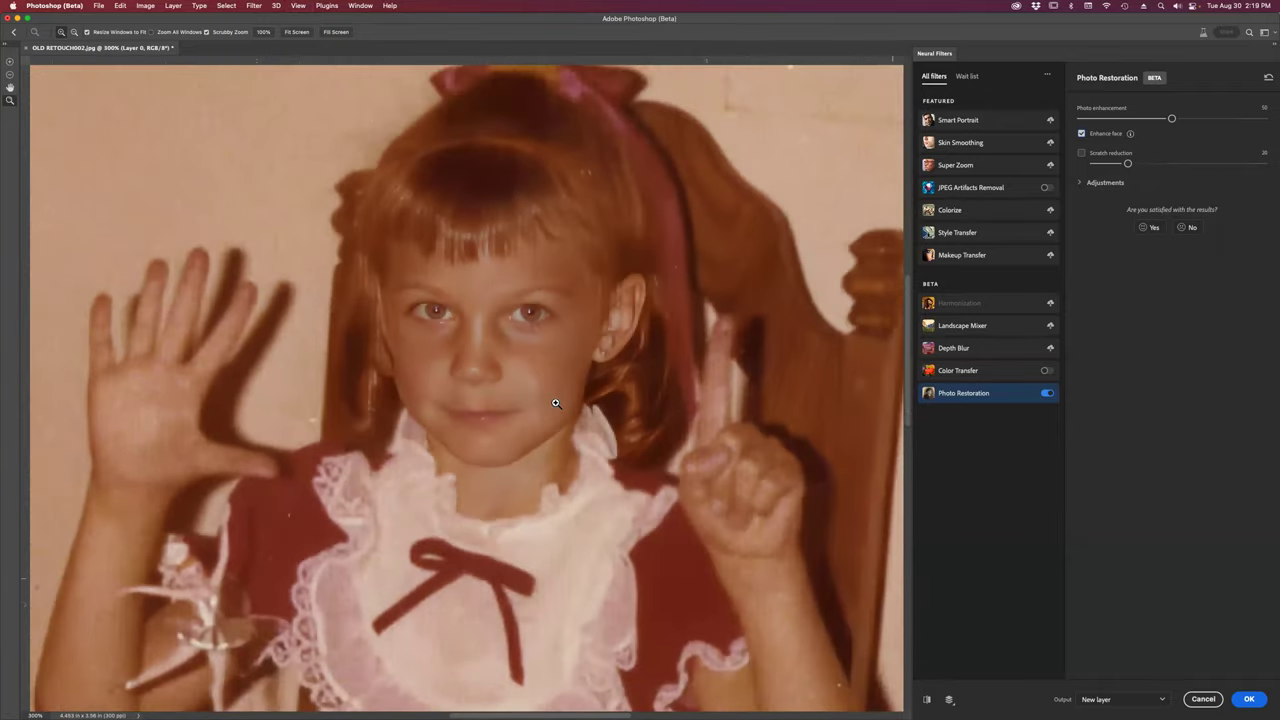
pyautogui.keyDown('alt'); pyautogui.click(557, 399); pyautogui.keyUp('alt')
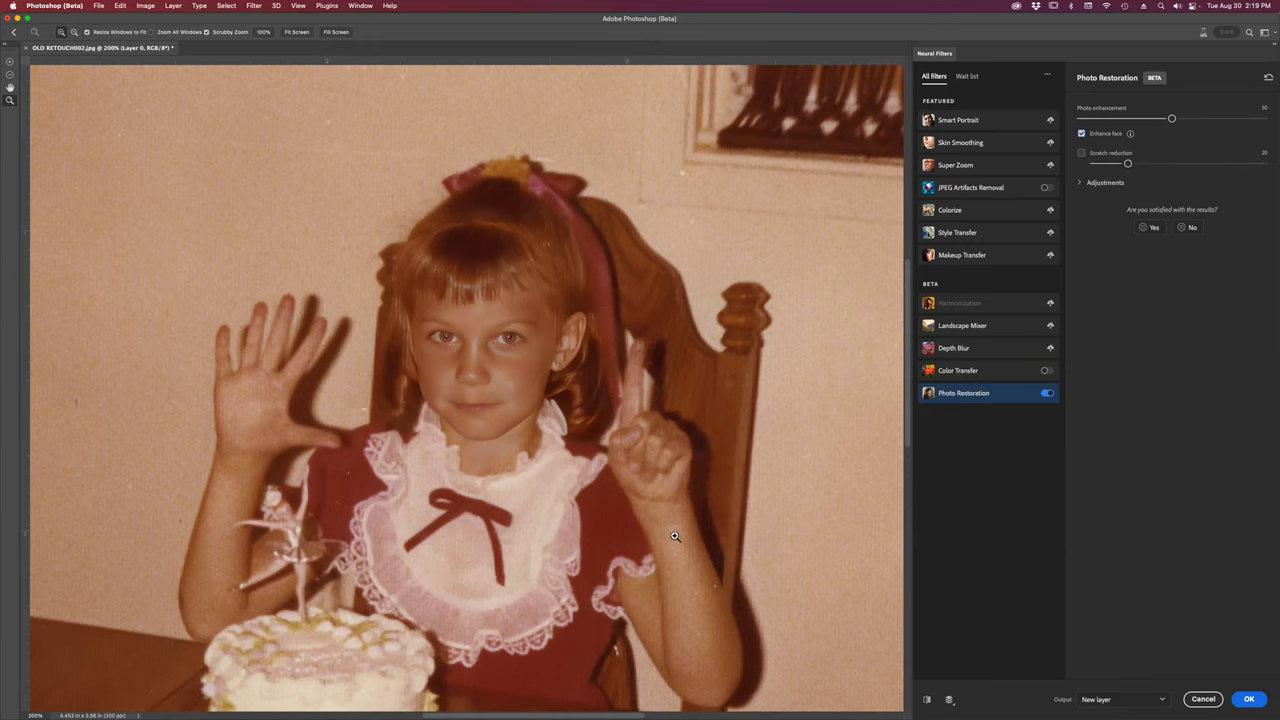
# Output the Photo Restoration result as Layer 1 above Background in OLD RETOUCH002.jpg.
pyautogui.click(1246, 703)
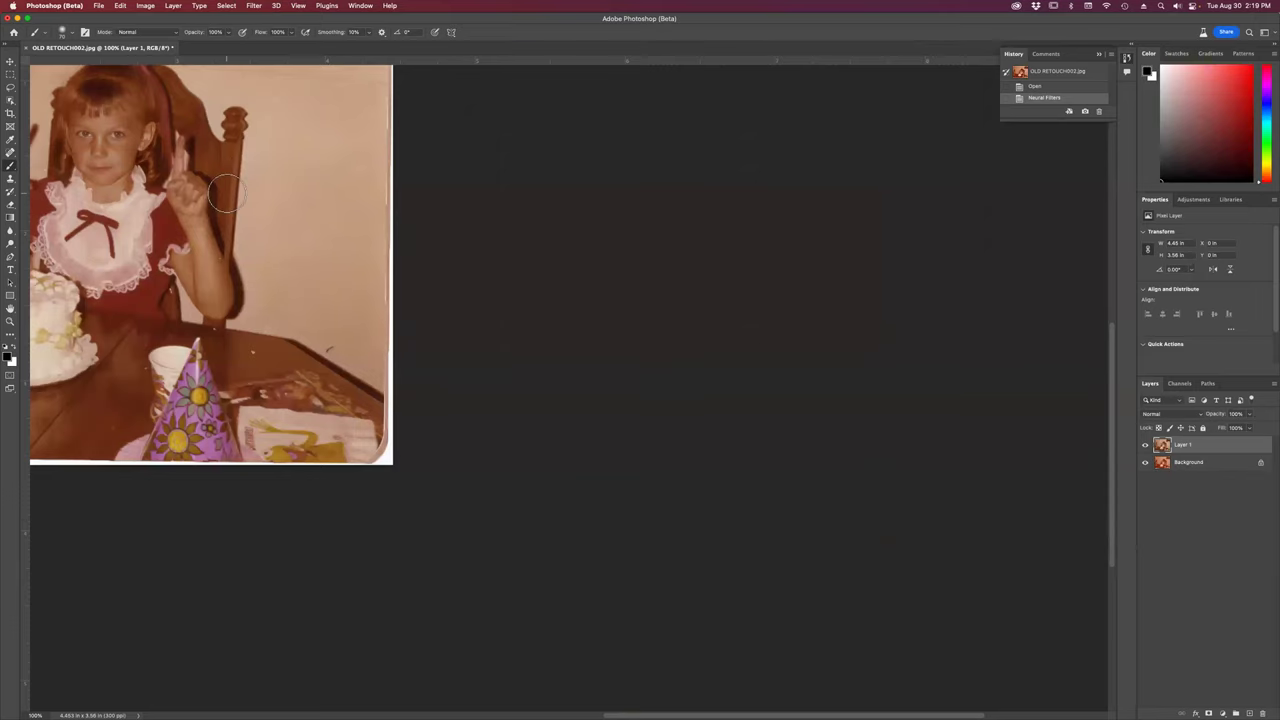
pyautogui.moveTo(206, 163)
pyautogui.mouseDown()
pyautogui.moveTo(369, 273)
pyautogui.moveTo(510, 335)
pyautogui.moveTo(714, 343)
pyautogui.mouseUp()
# Apply Image > Auto Color to Layer 1 to strip the reddish cast, then magnify the girl's face to 300%.
pyautogui.press('h')
pyautogui.scroll(2, 714, 343)
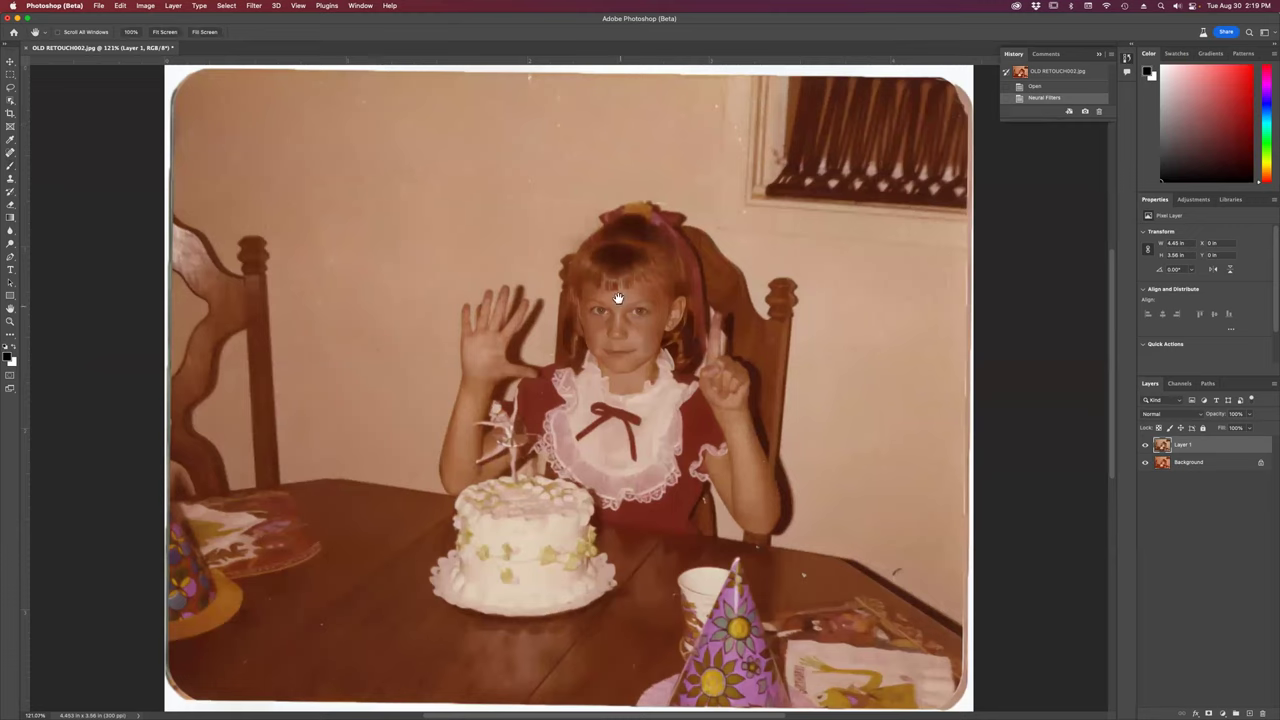
pyautogui.press('z')
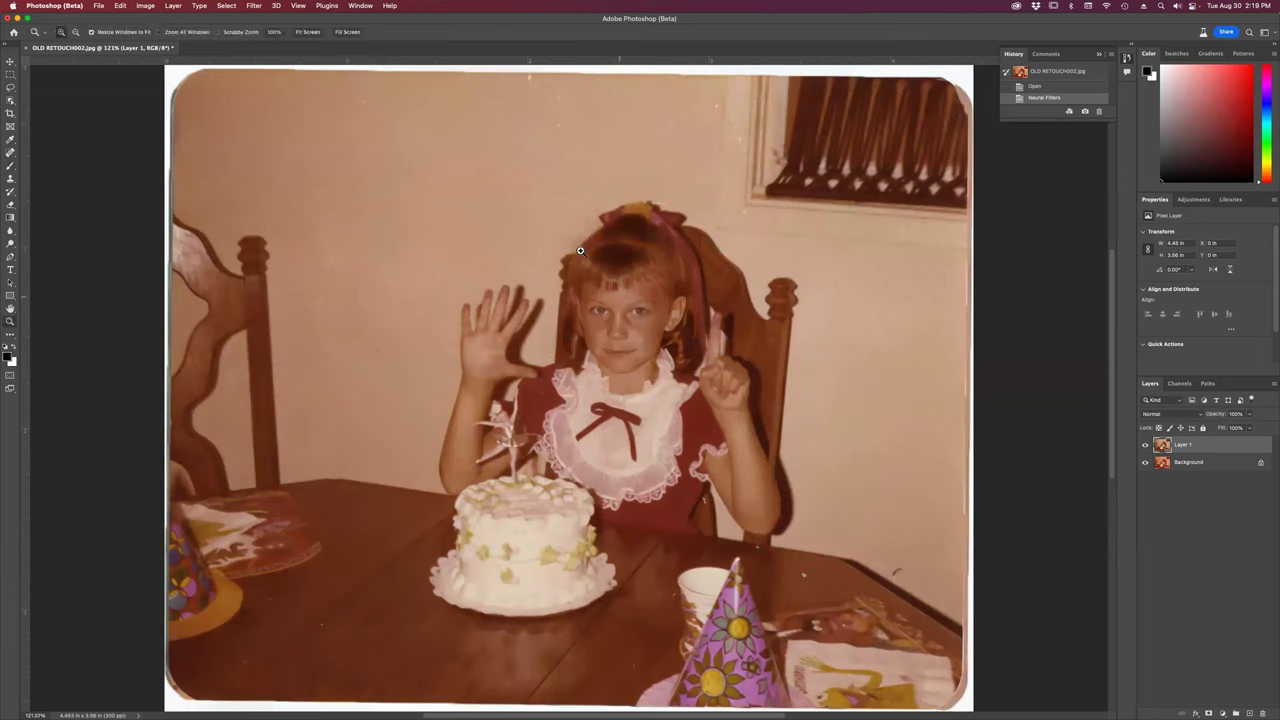
pyautogui.click(147, 6)
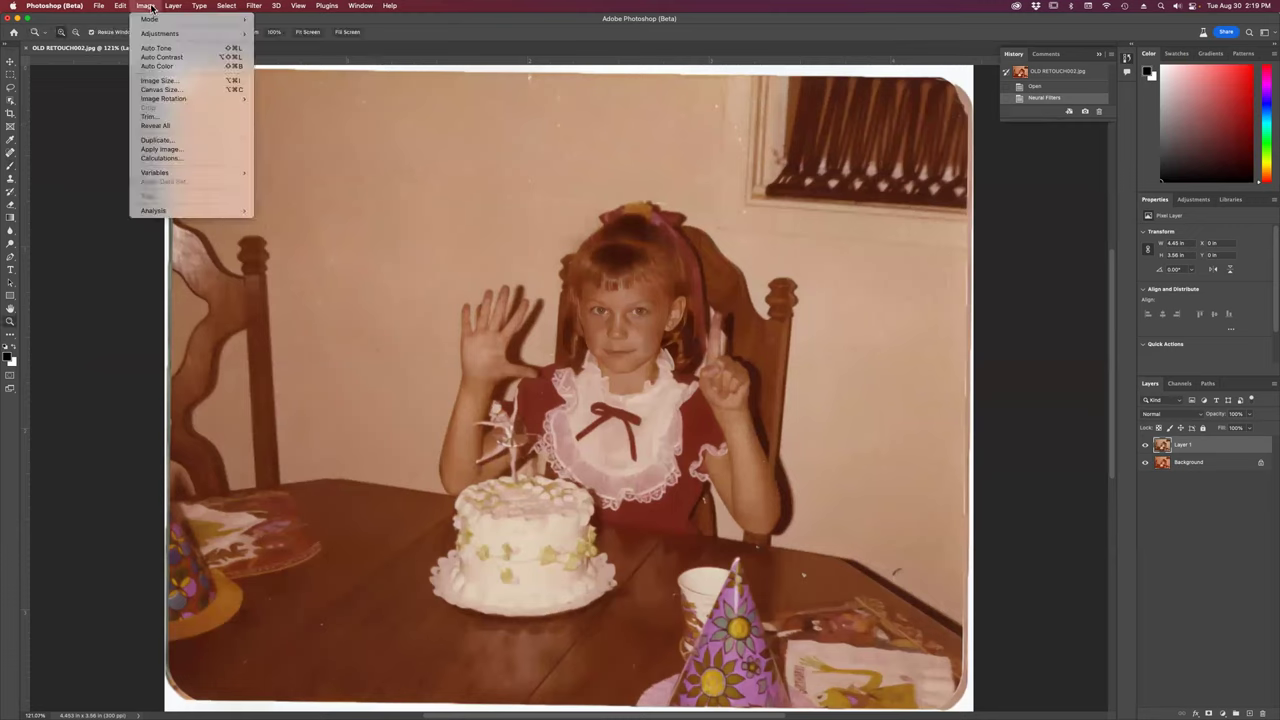
pyautogui.moveTo(162, 36)
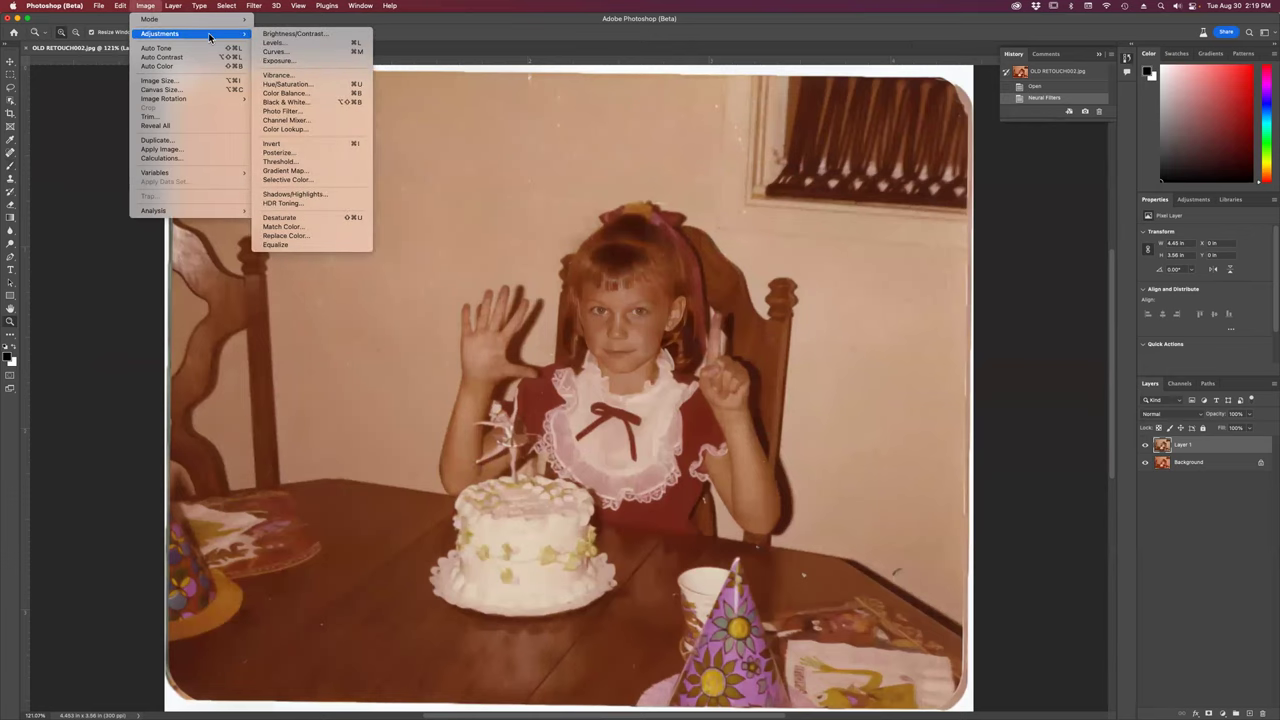
pyautogui.click(194, 66)
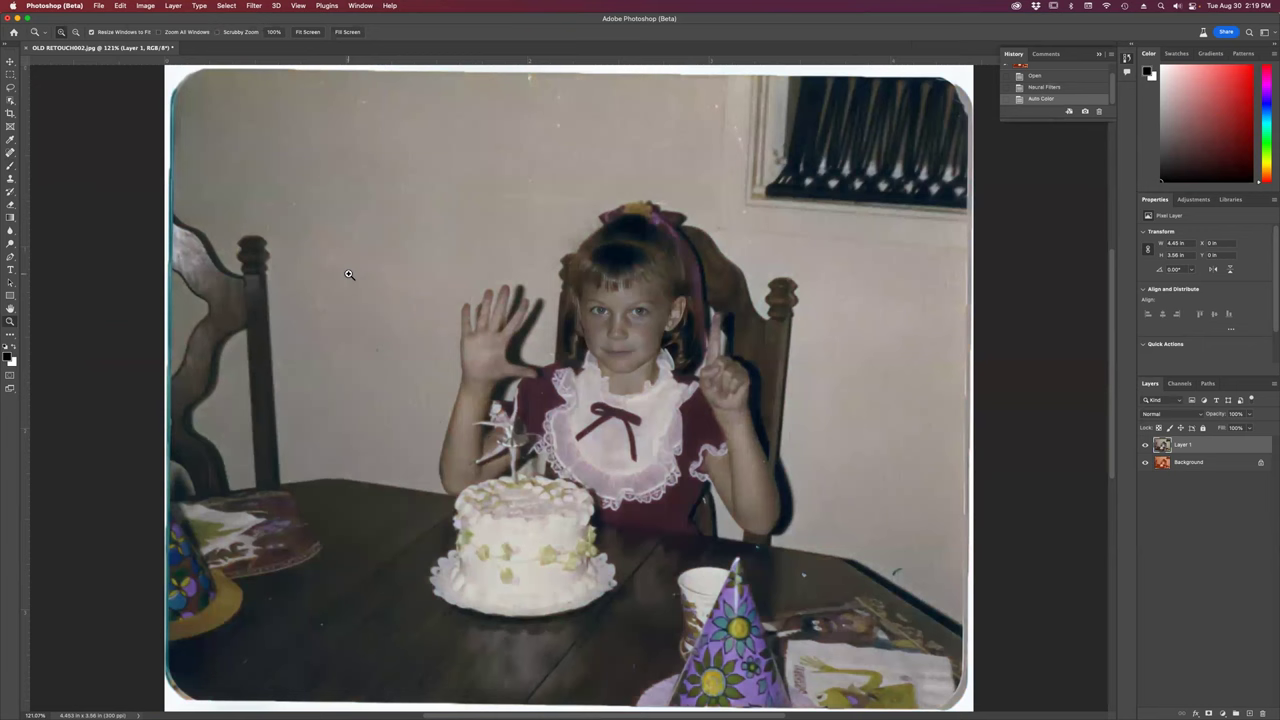
pyautogui.click(621, 344)
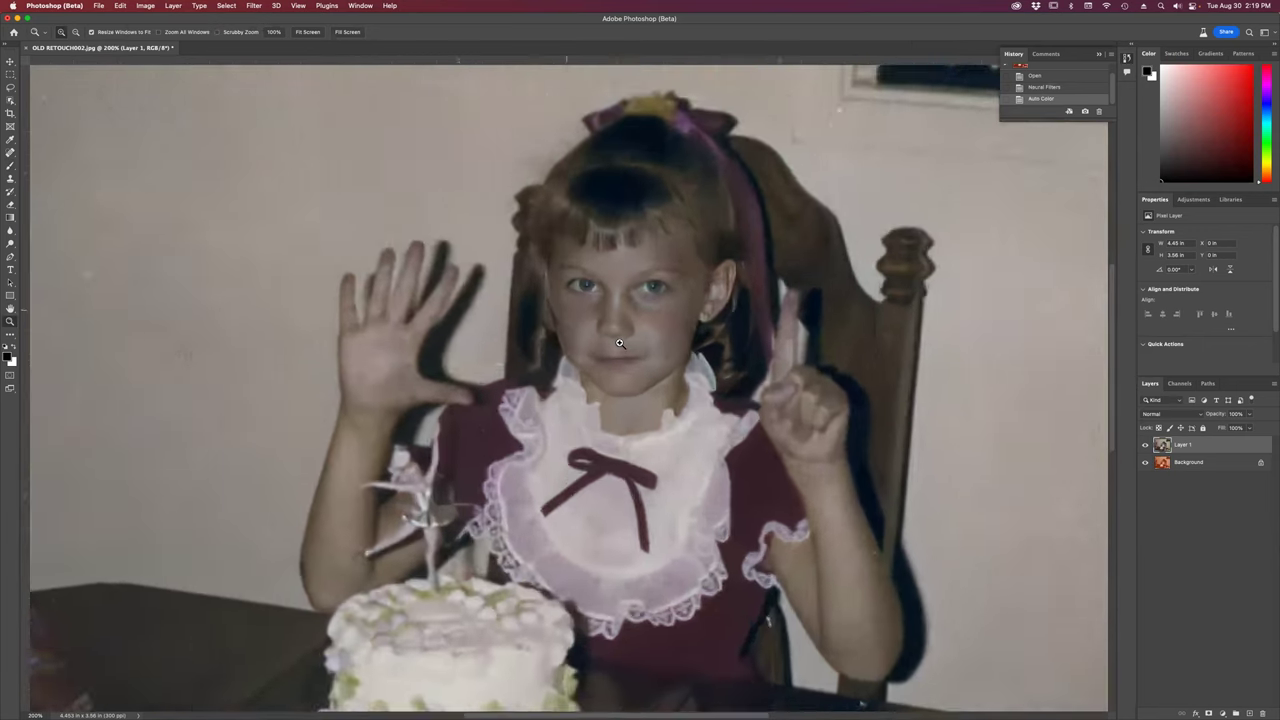
pyautogui.click(98, 6)
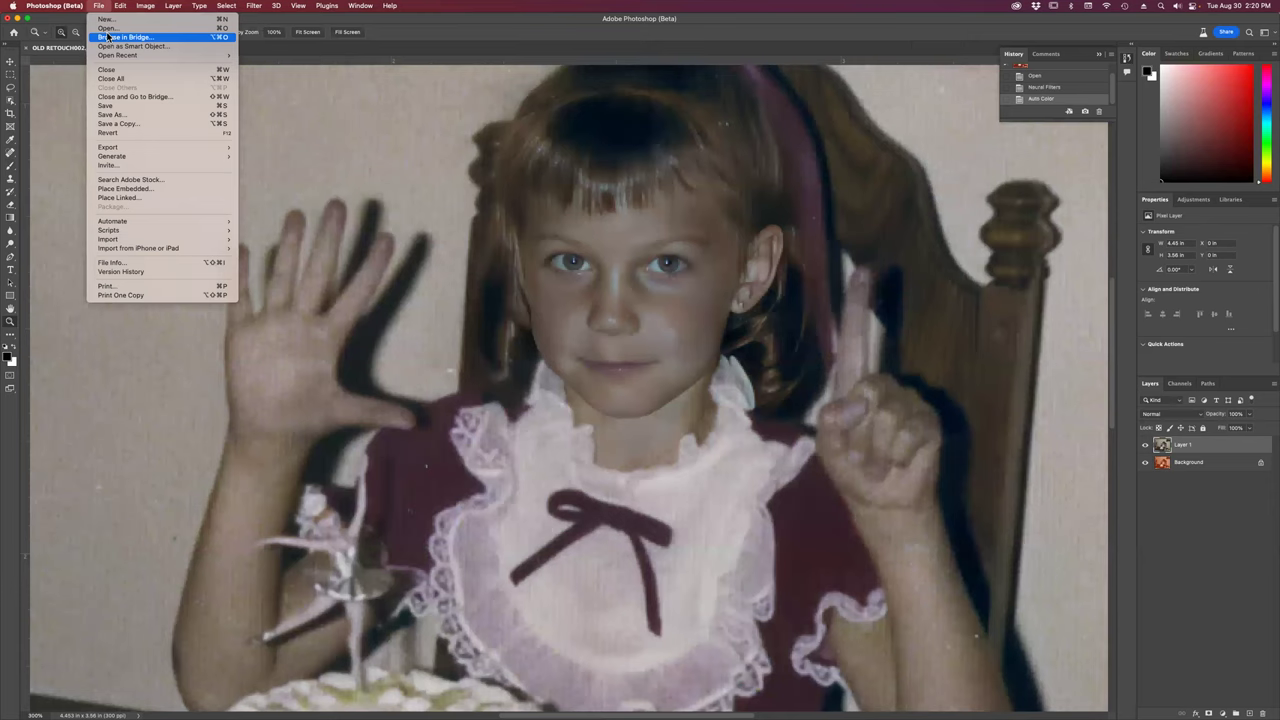
# Fade the Auto Color correction by lowering its opacity.
pyautogui.moveTo(116, 9)
pyautogui.click(160, 51)
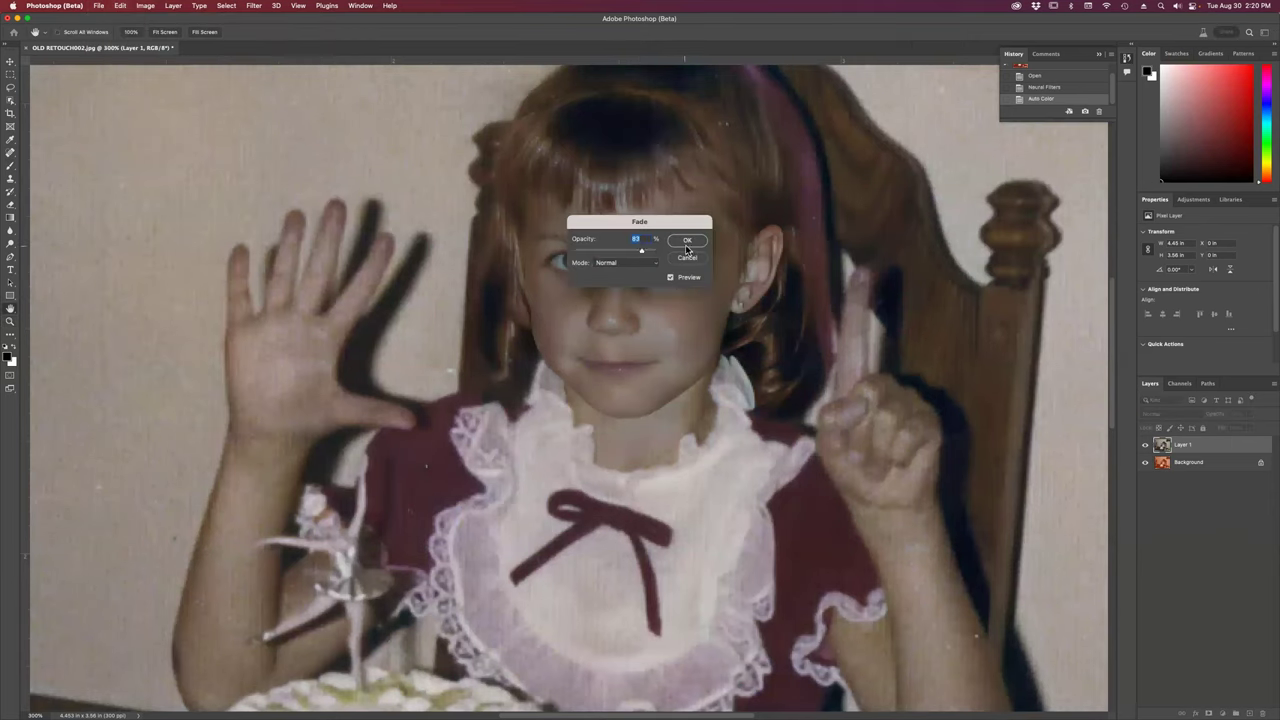
pyautogui.click(687, 240)
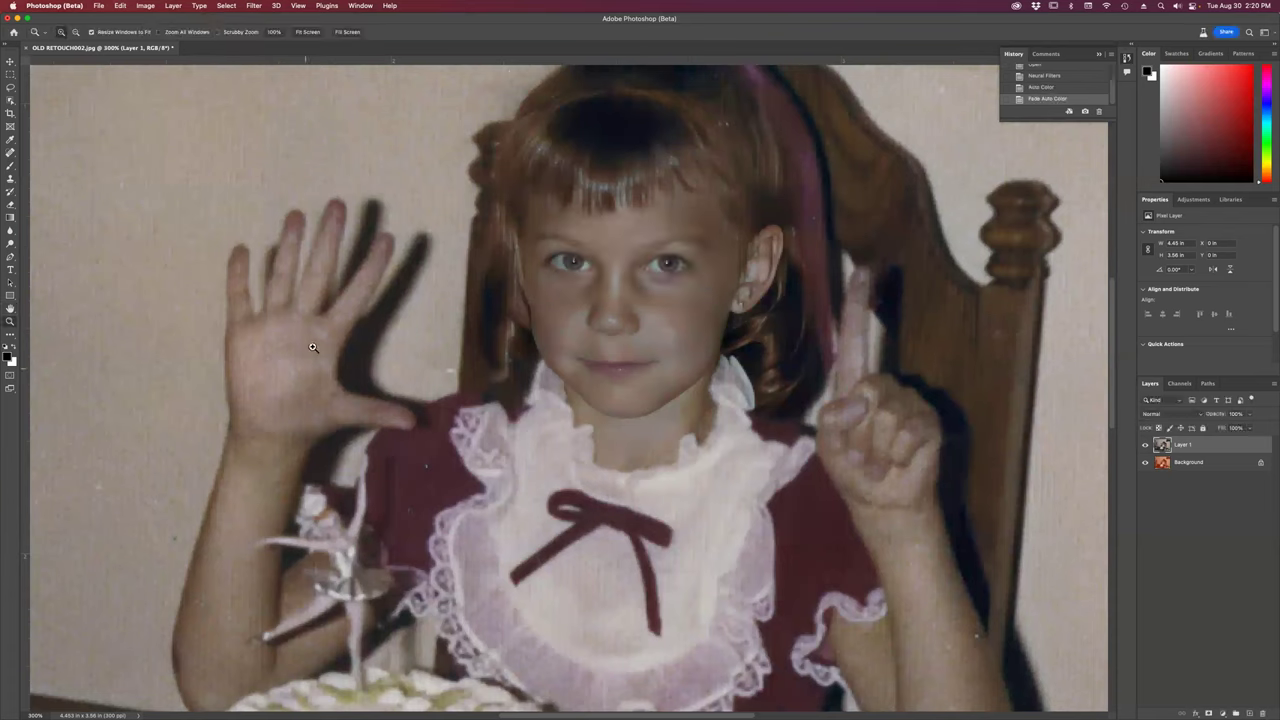
# Inspect the nose at 500–600% zoom, fit the photo on screen, and close it.
pyautogui.click(623, 322)
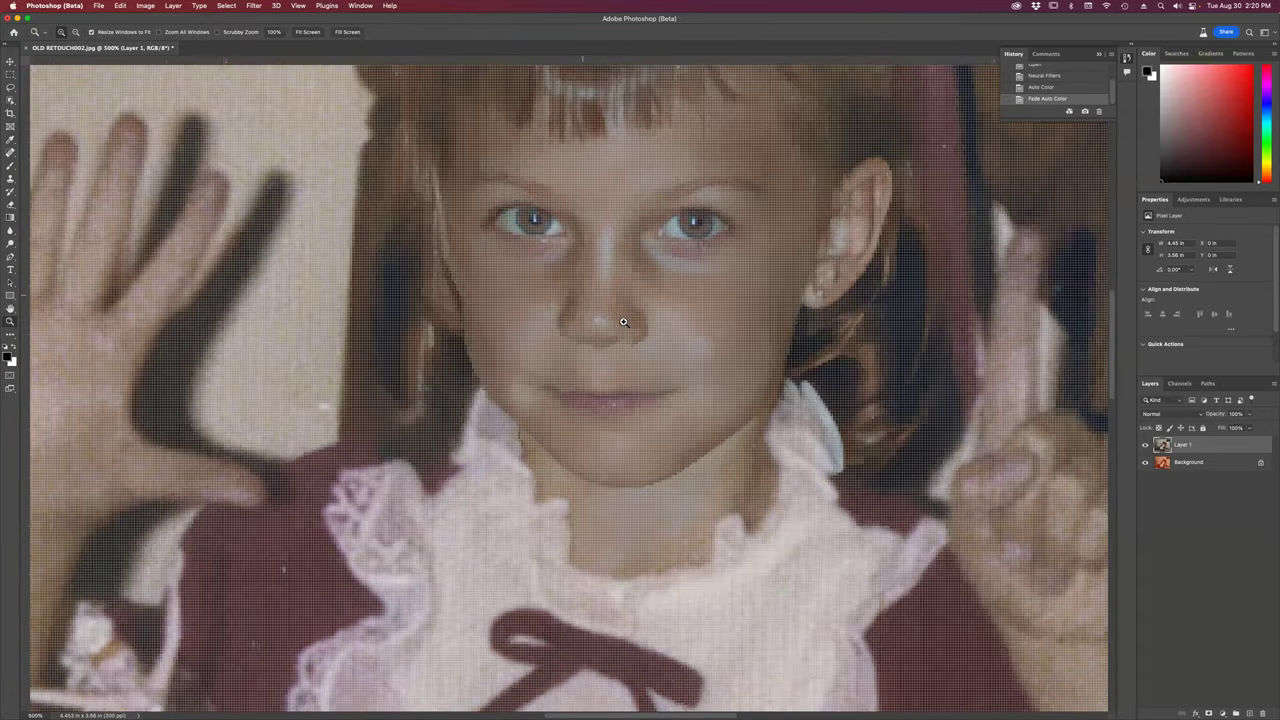
pyautogui.click(601, 443)
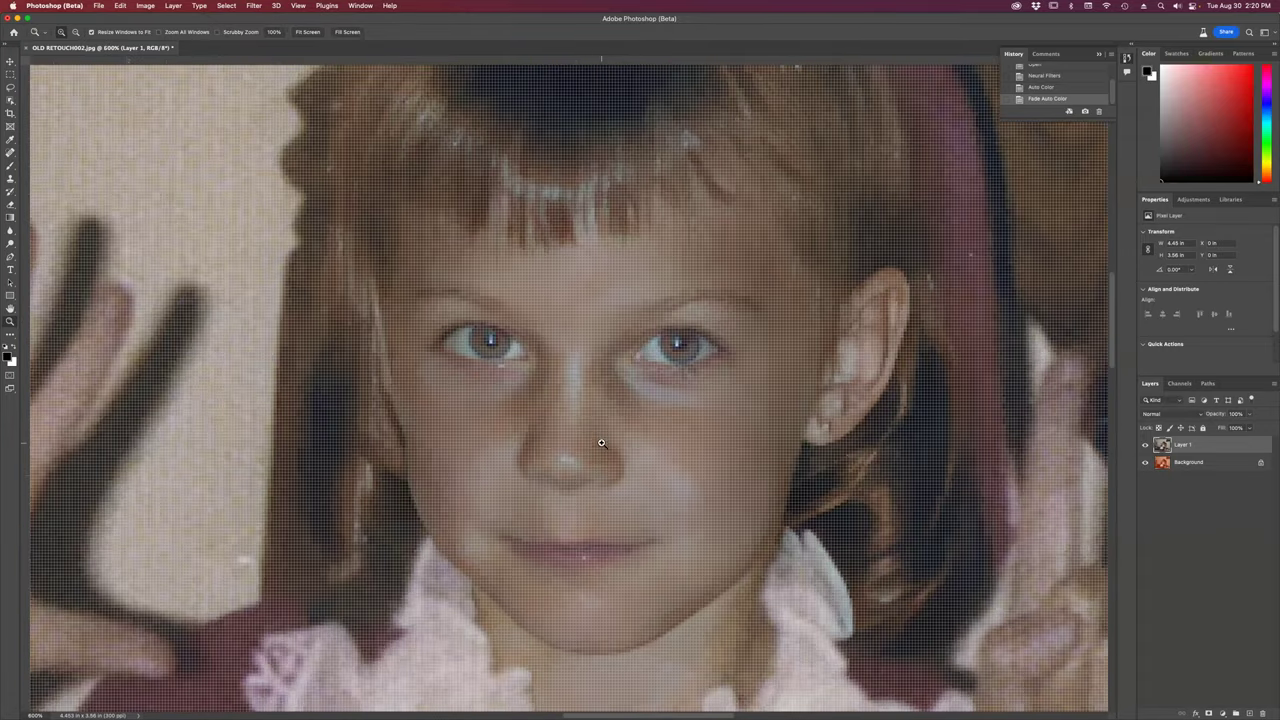
pyautogui.keyDown('alt'); pyautogui.click(628, 386); pyautogui.keyUp('alt')
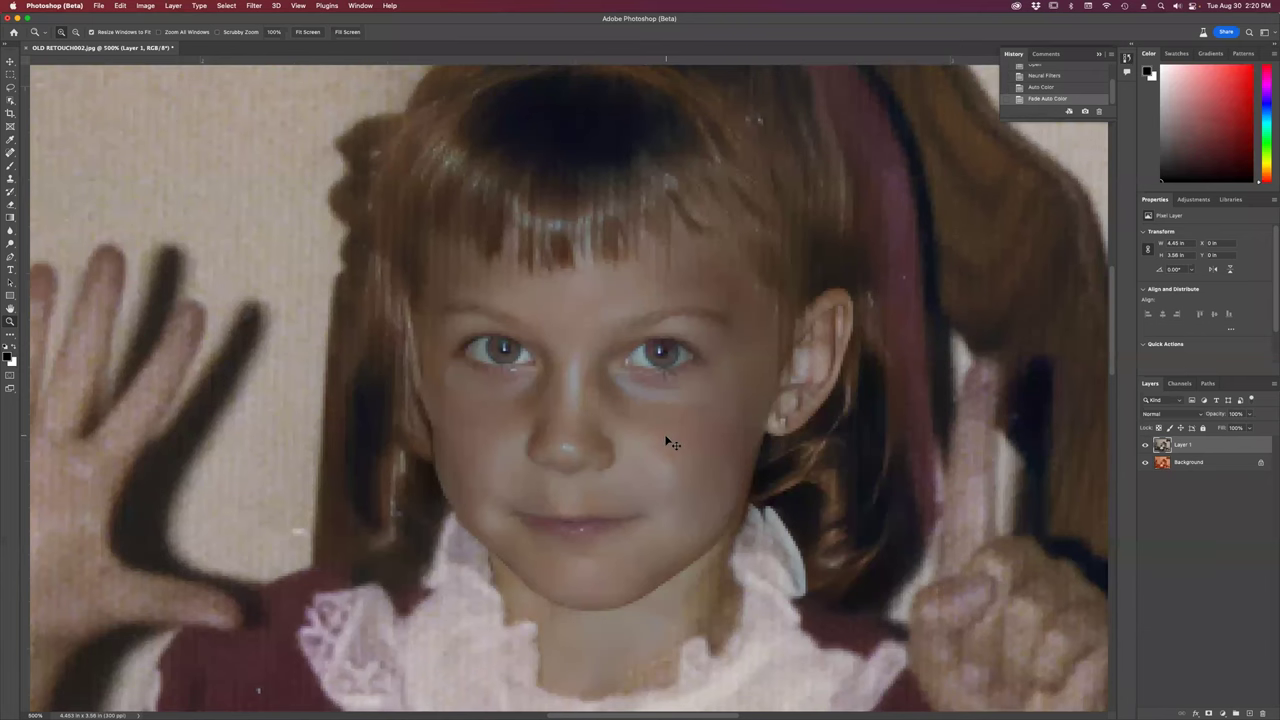
pyautogui.press('super+0')
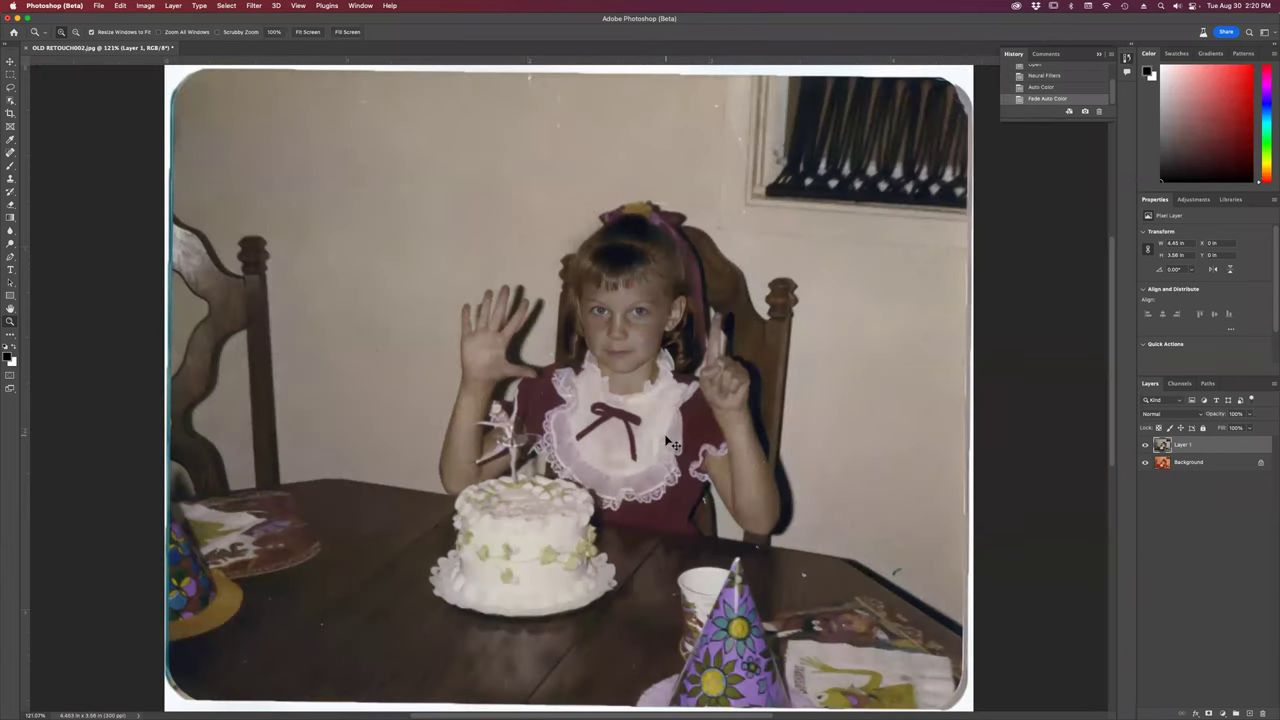
pyautogui.press('super+w')
# Discard the birthday photo's changes and open Kathy001.jpg from Bridge's Aug 30 folder in Photoshop.
pyautogui.click(640, 270)
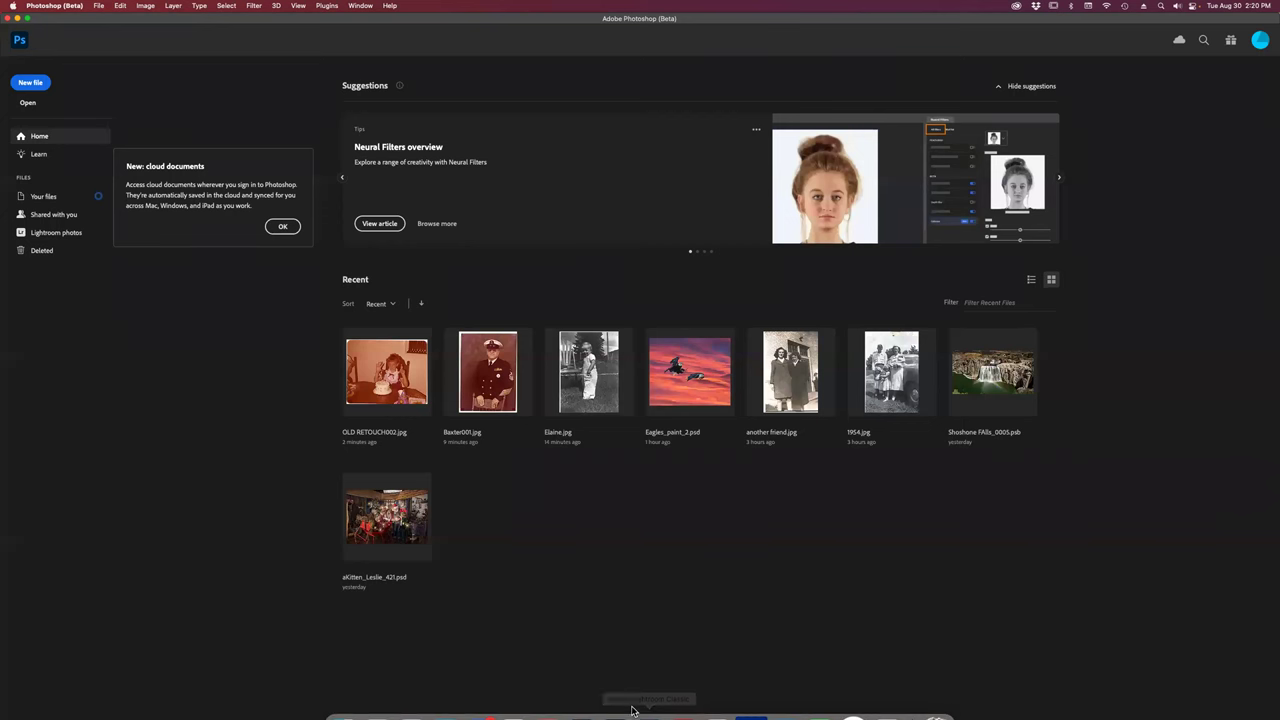
pyautogui.press('super+Tab')
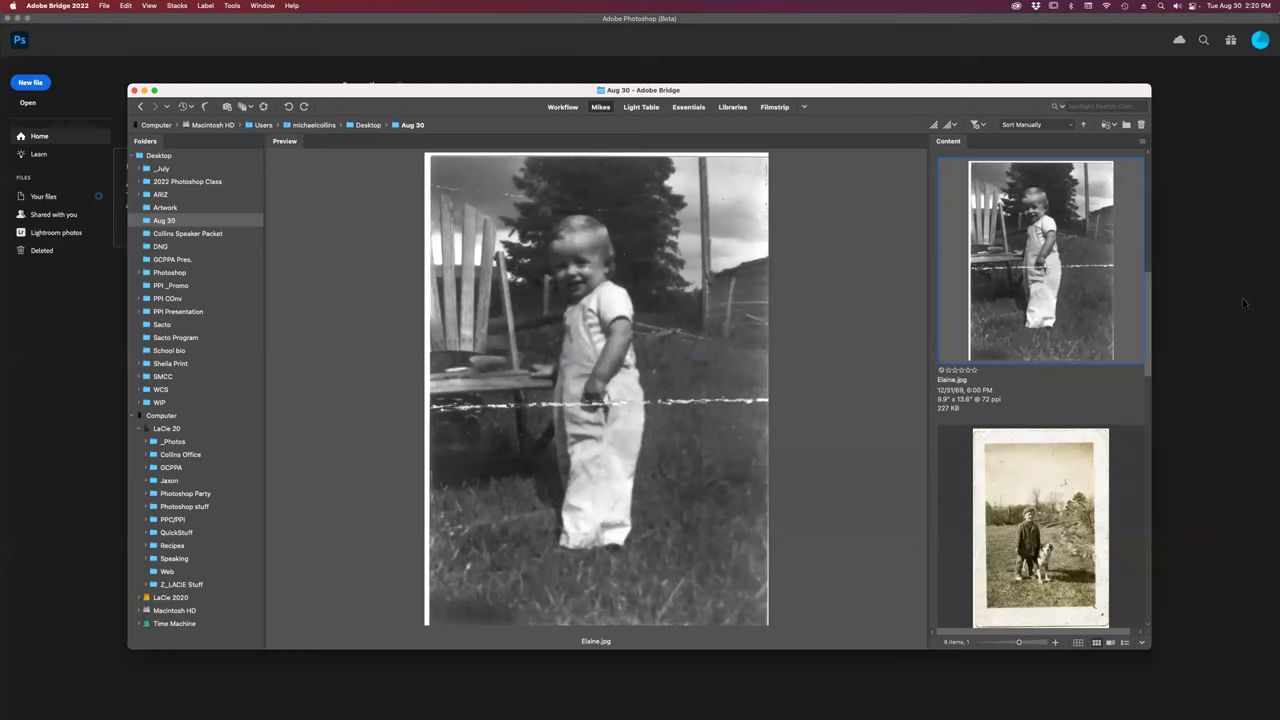
pyautogui.scroll(-3, 1047, 343)
pyautogui.click(1045, 306)
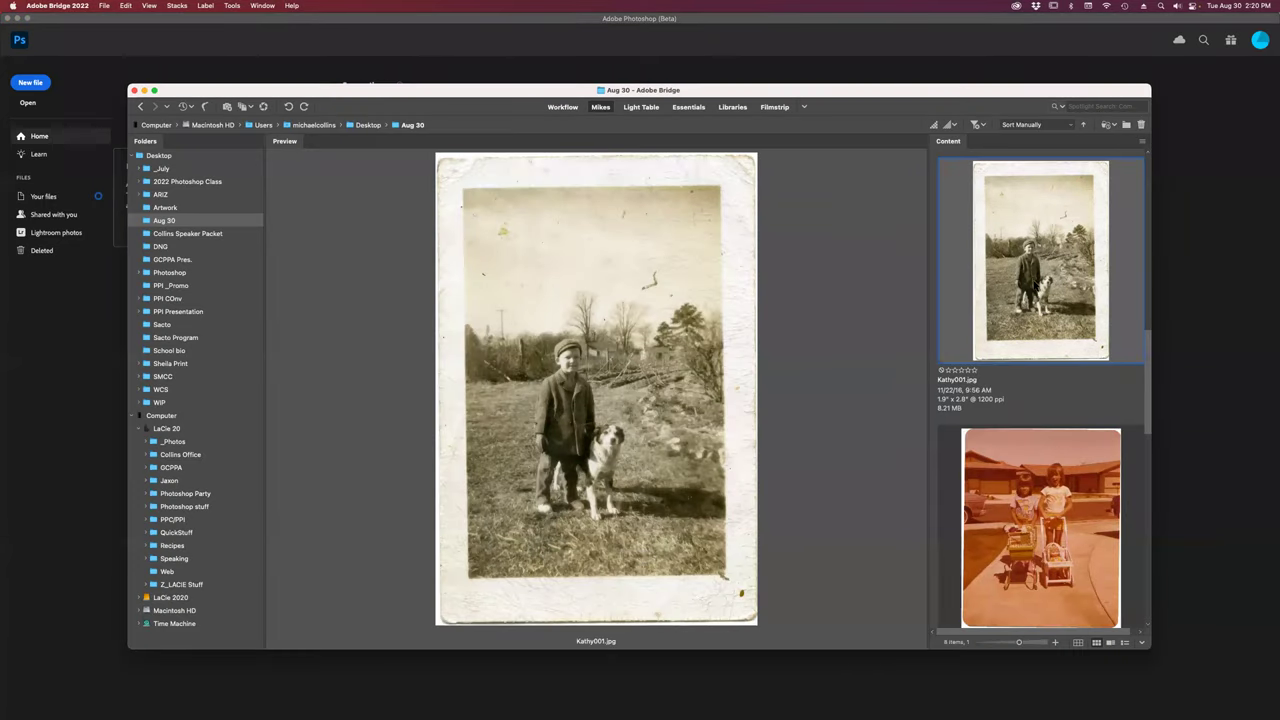
pyautogui.doubleClick(1036, 286)
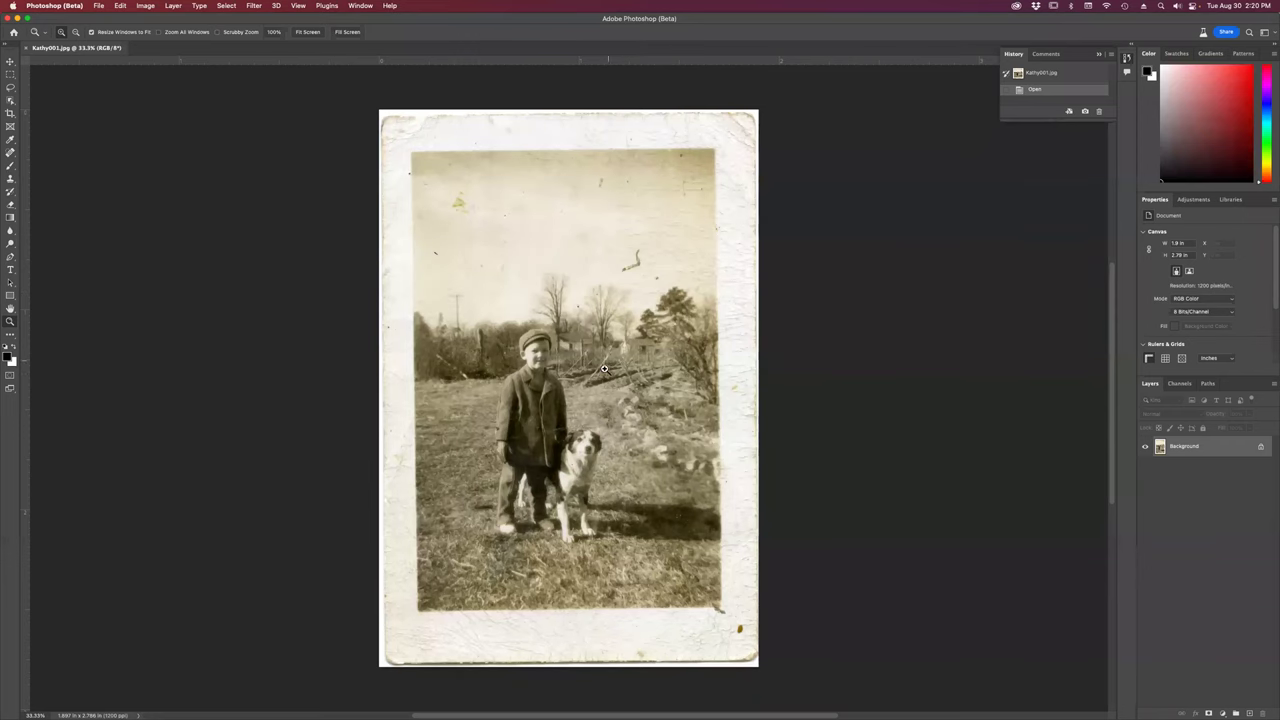
# Zoom Kathy001.jpg to 50% and switch on Photo Restoration in Neural Filters.
pyautogui.click(604, 369)
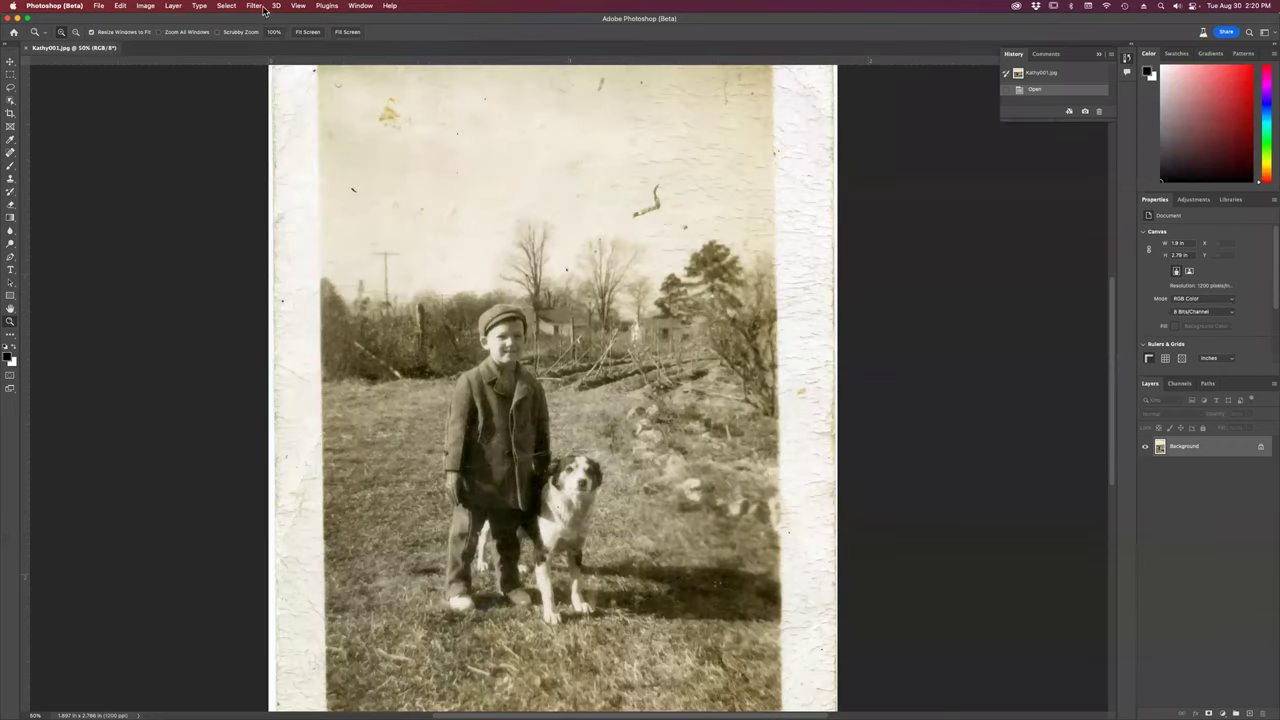
pyautogui.click(259, 7)
pyautogui.click(300, 49)
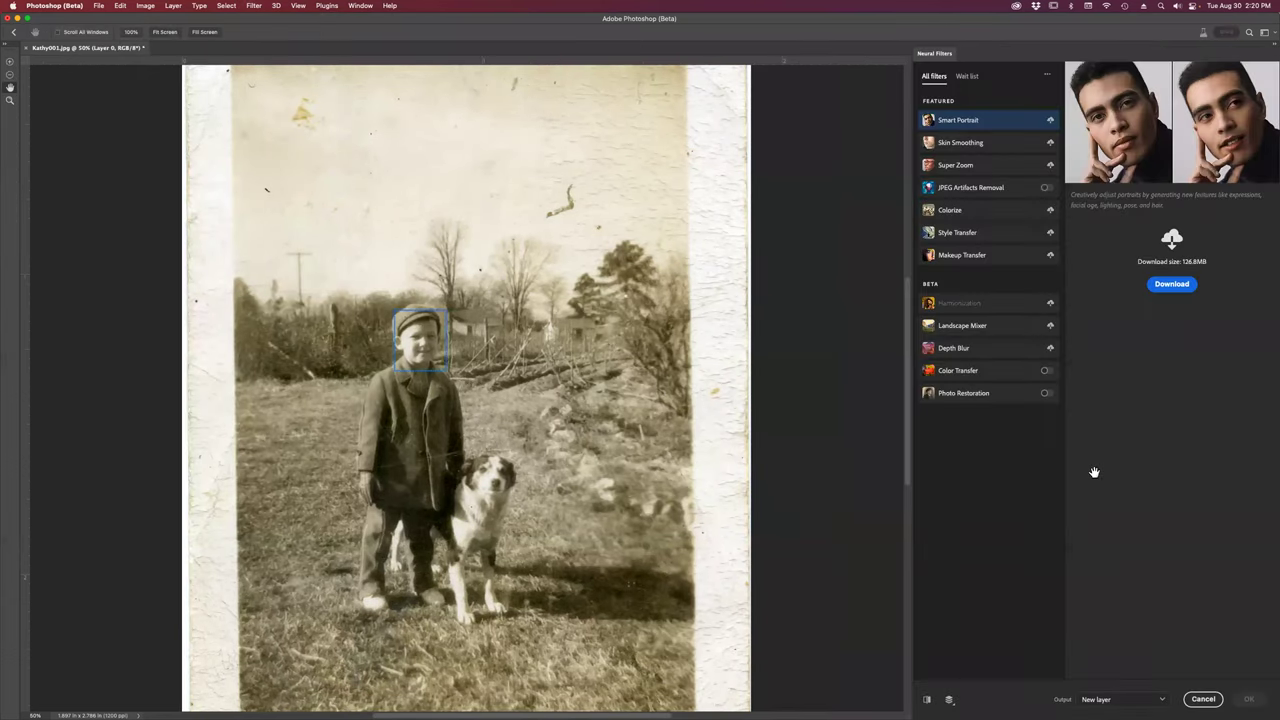
pyautogui.click(1046, 393)
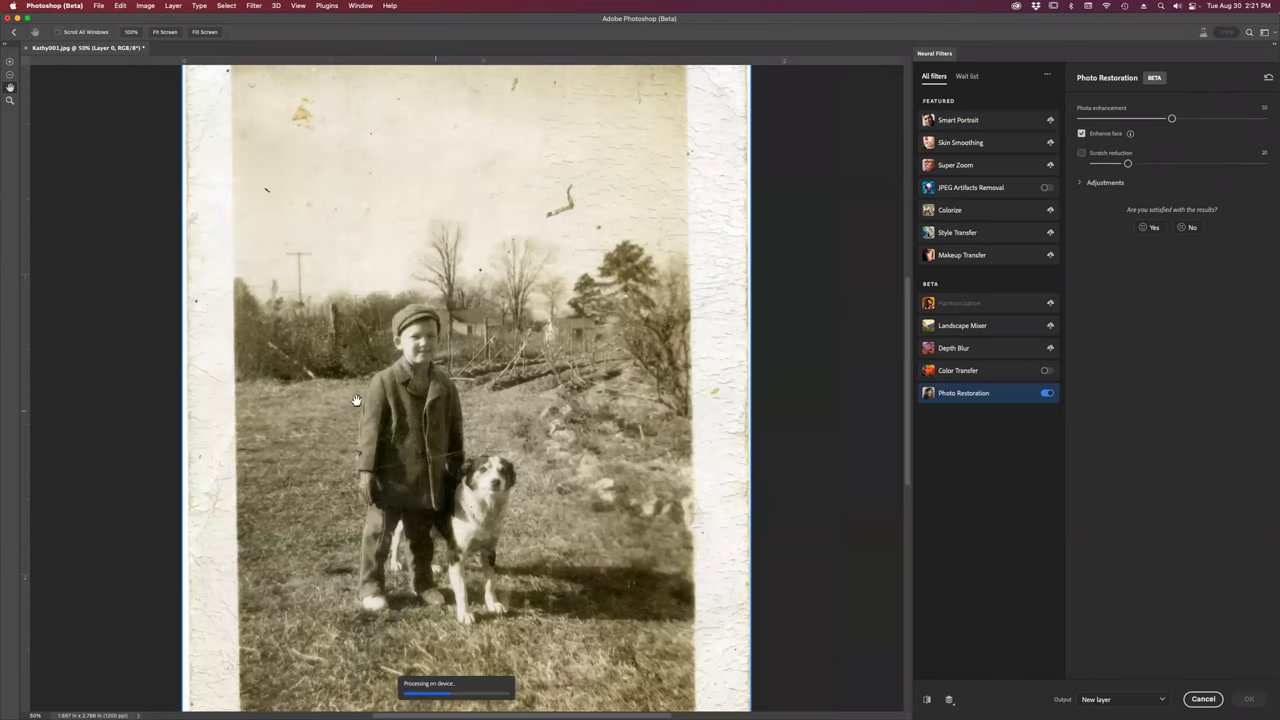
# Inspect the boy's face up close, add scratch reduction at 20, and fit the photo on screen.
pyautogui.press('z')
pyautogui.click(487, 342)
pyautogui.click(487, 342)
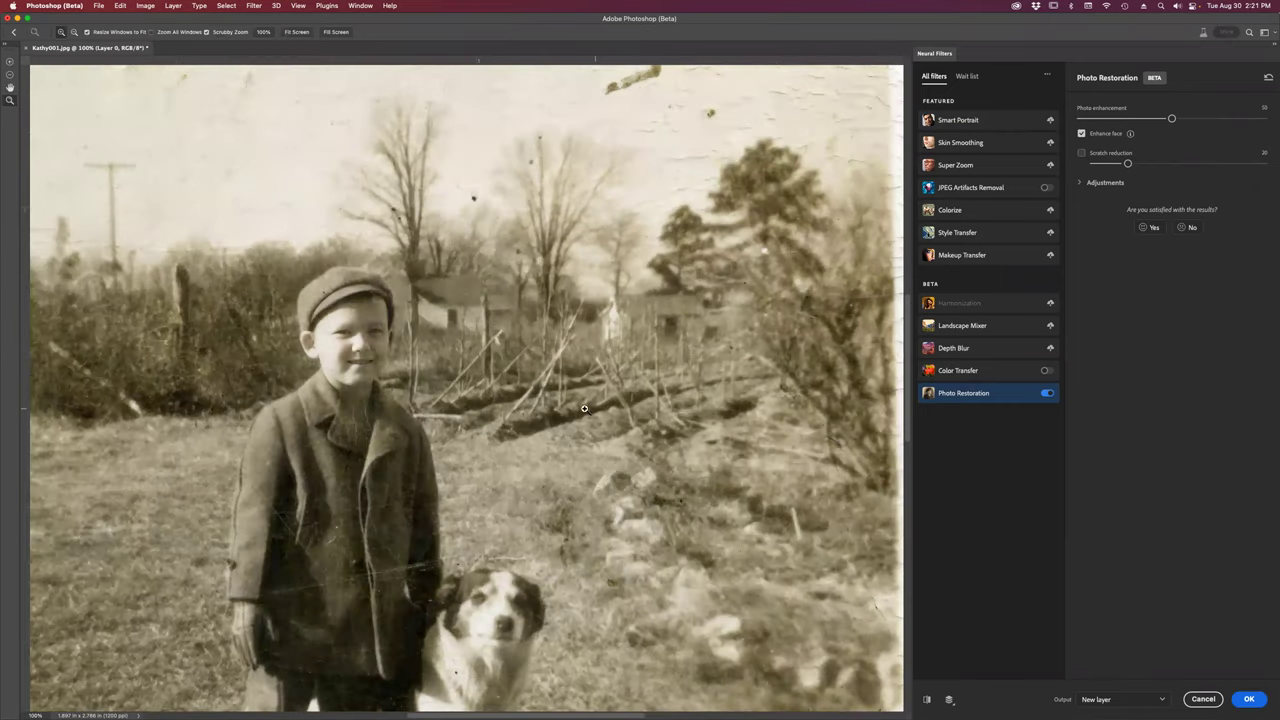
pyautogui.scroll(-2, 461, 408)
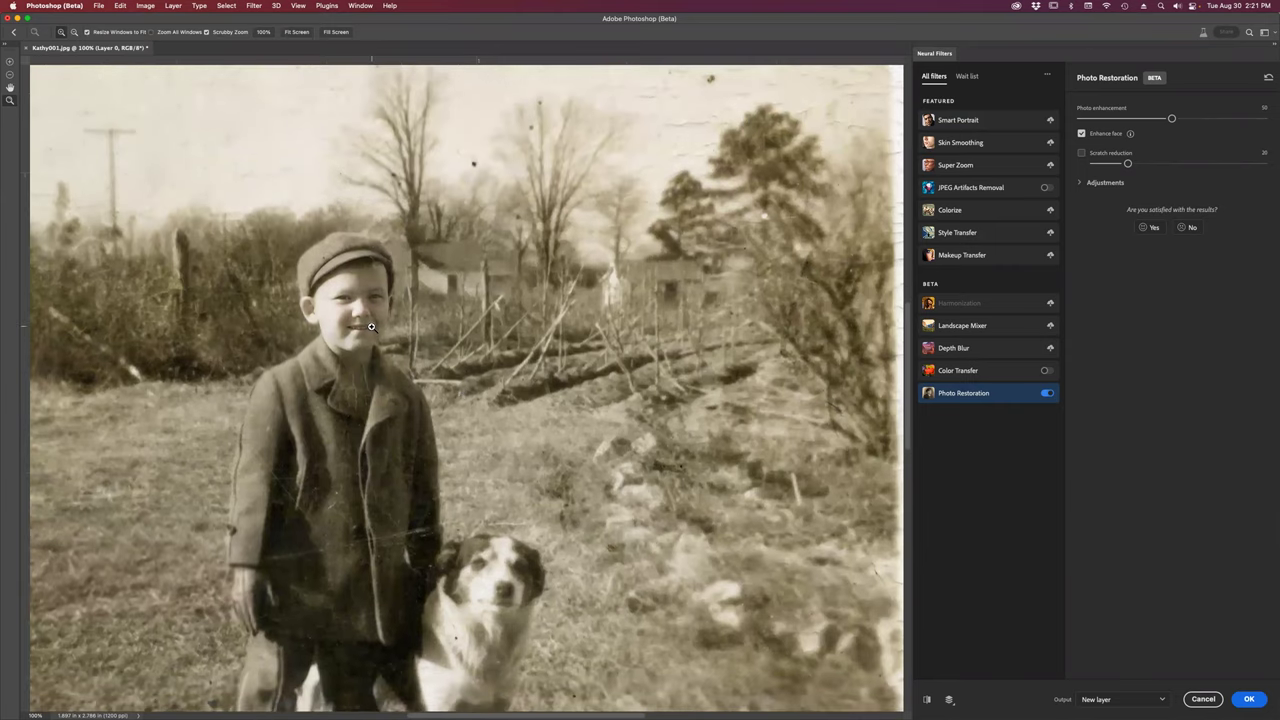
pyautogui.click(371, 326)
pyautogui.click(388, 345)
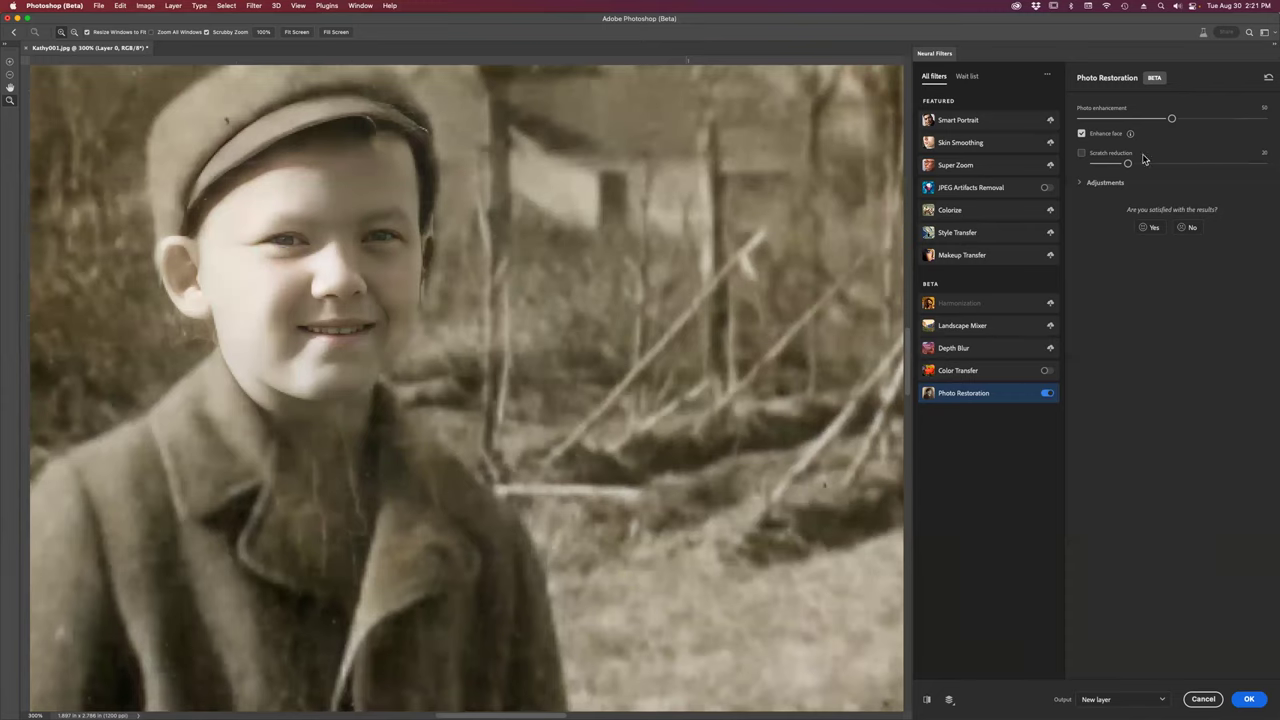
pyautogui.click(1081, 153)
pyautogui.press('super+0')
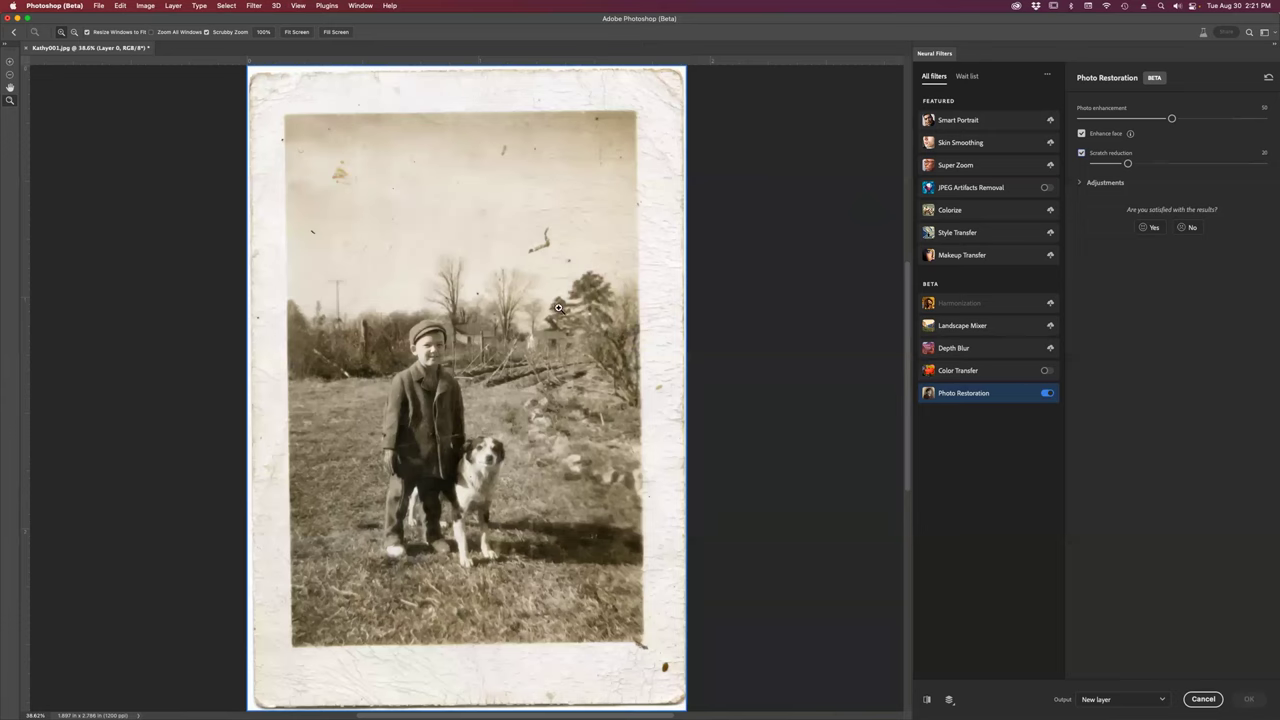
# Review the zoomed restoration preview, then output it to Kathy001.jpg as Layer 1 above Background.
pyautogui.click(486, 366)
pyautogui.click(486, 366)
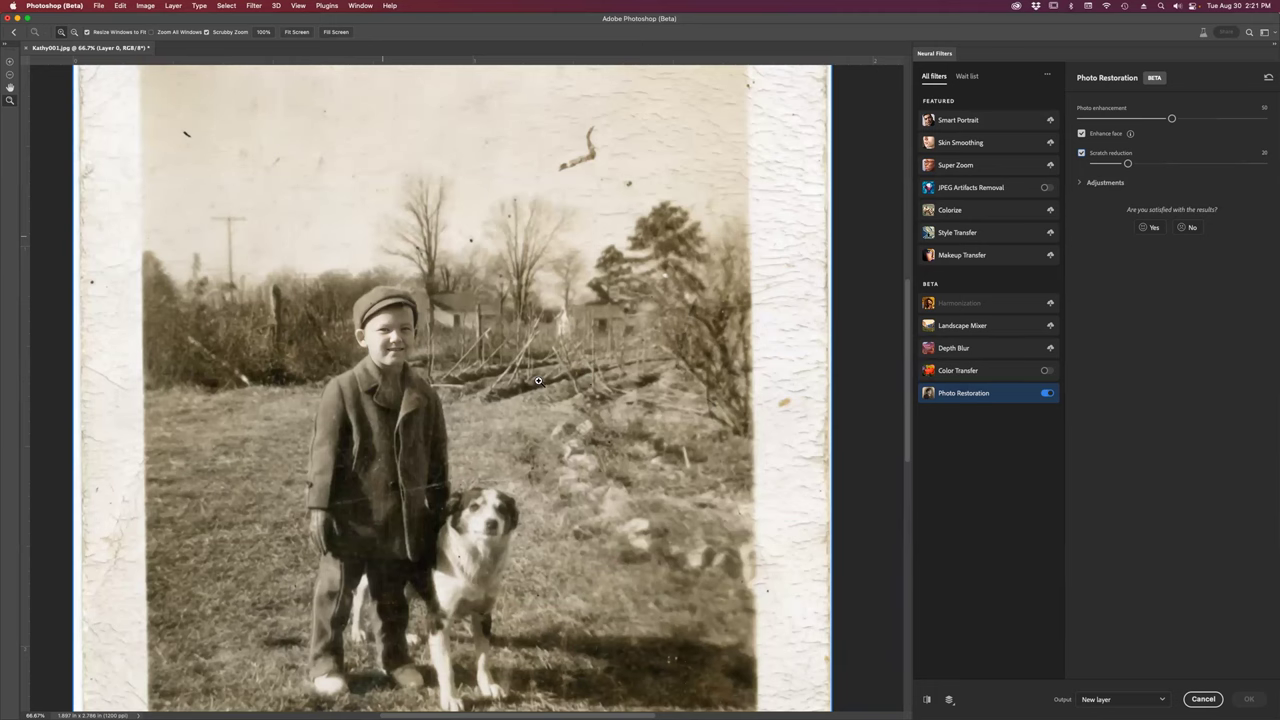
pyautogui.scroll(-4, 540, 380)
pyautogui.scroll(-1, 540, 380)
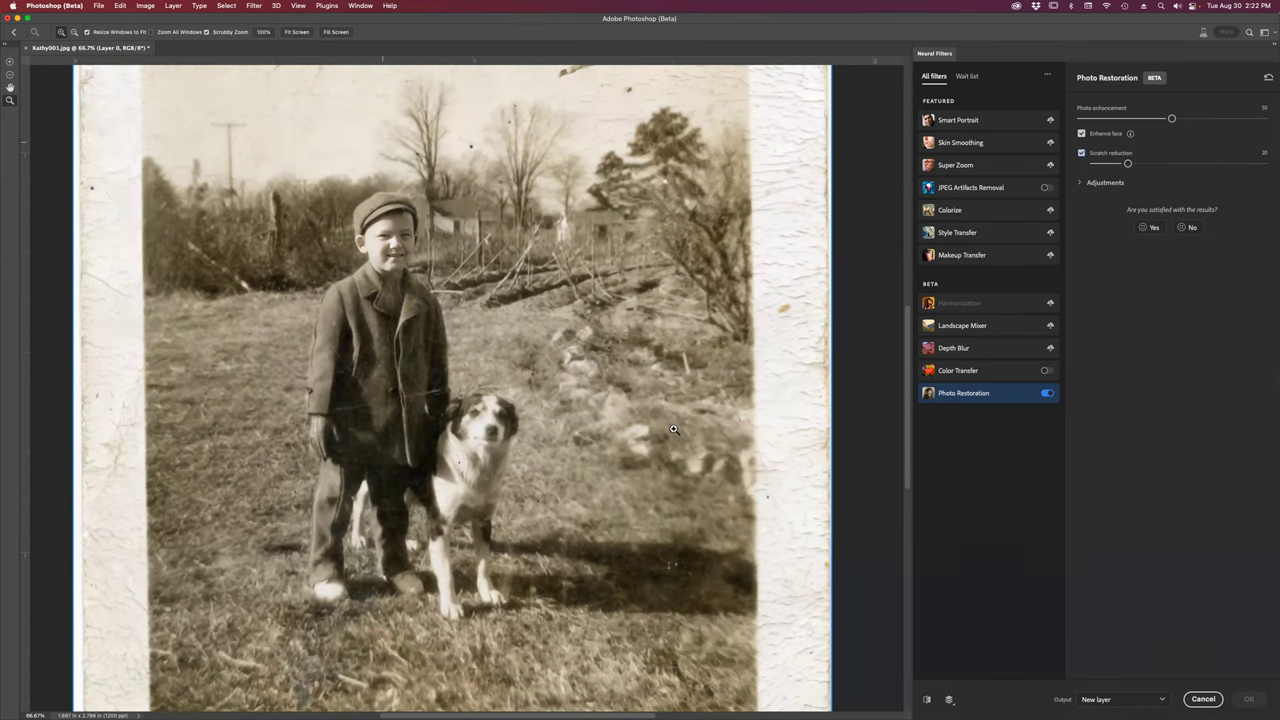
pyautogui.press('super+0')
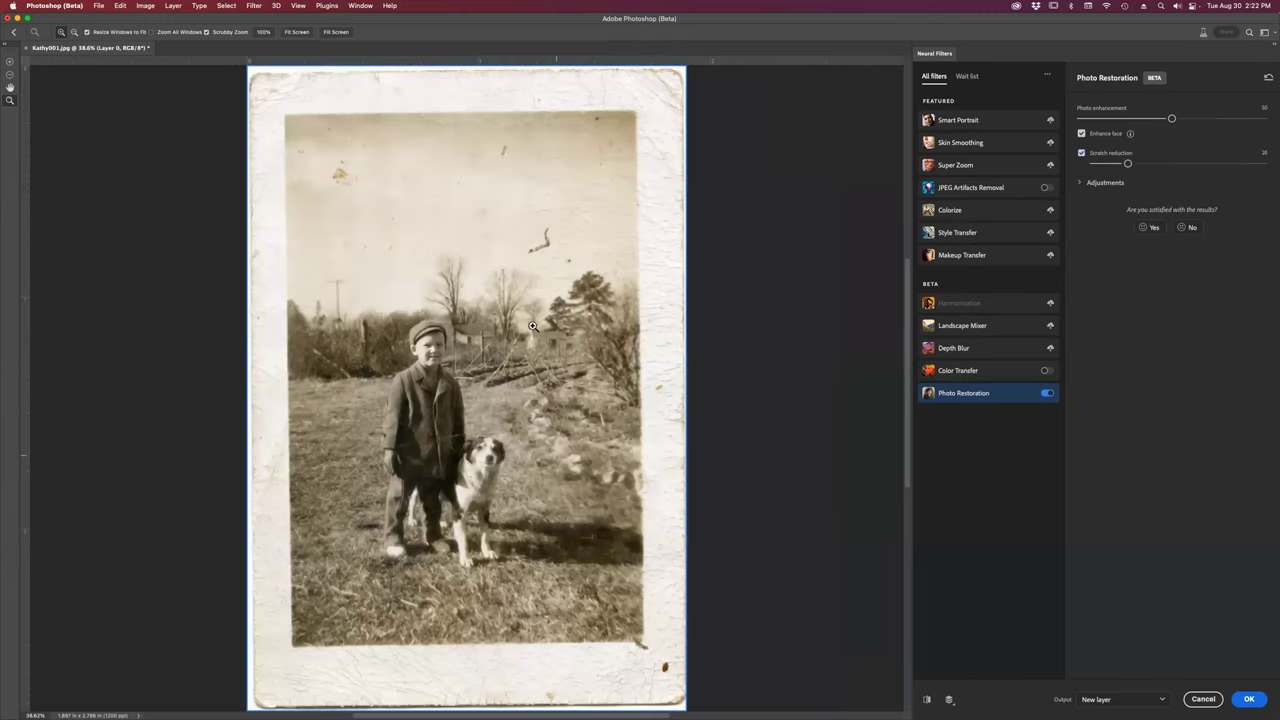
pyautogui.click(1249, 700)
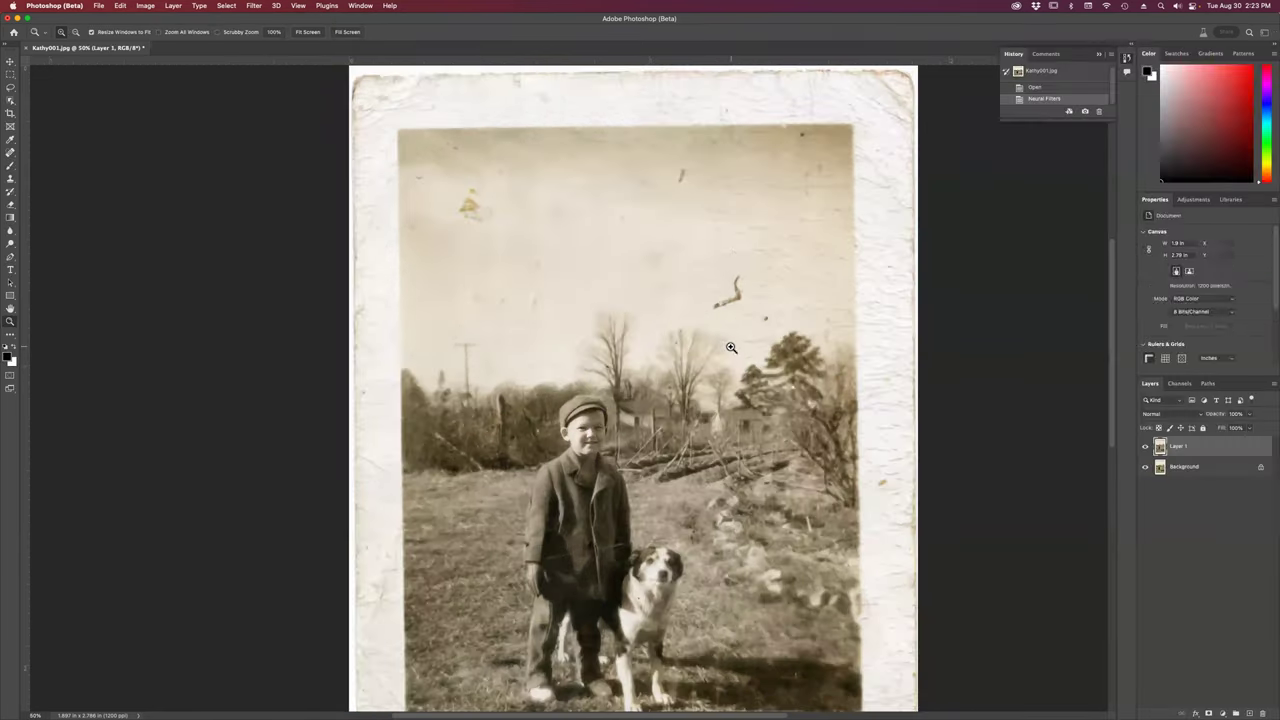
pyautogui.press('super+0')
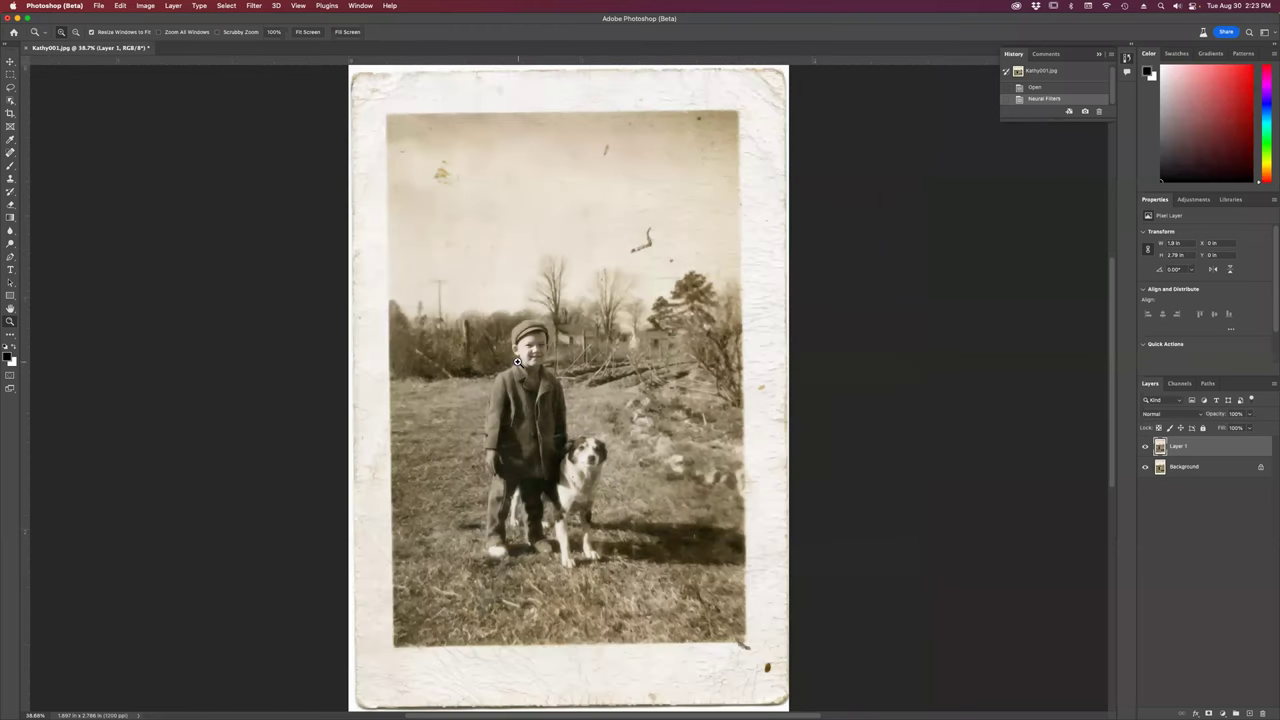
pyautogui.moveTo(445, 234); pyautogui.dragTo(689, 513)
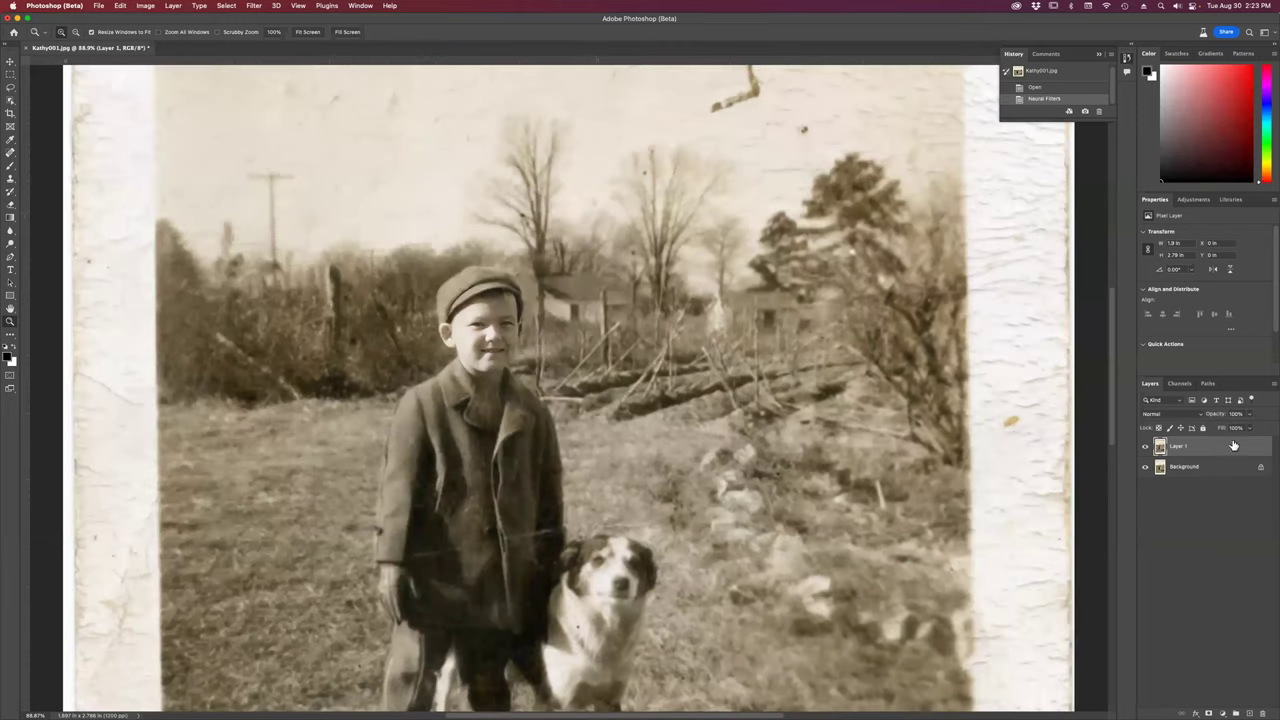
pyautogui.click(1146, 450)
pyautogui.click(1146, 450)
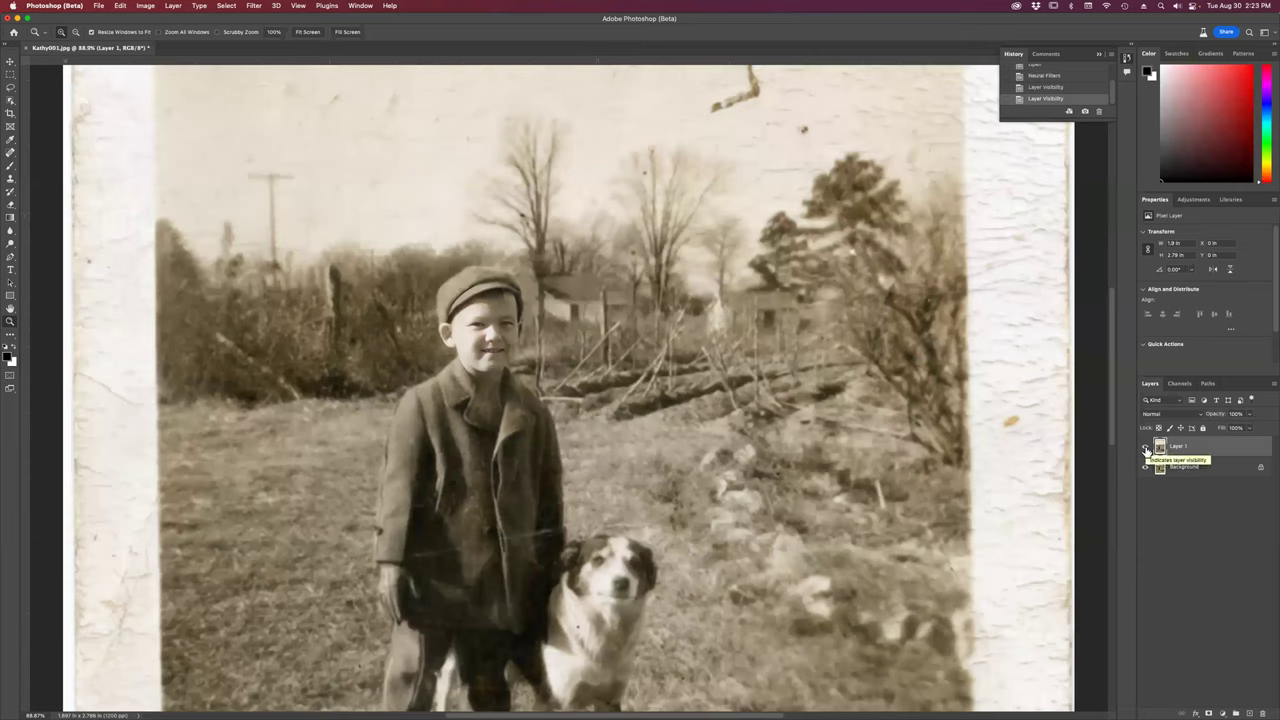
# Download and enable the Colorize neural filter, outputting green grass, blue sky and purple coat as Layer 2.
pyautogui.click(255, 7)
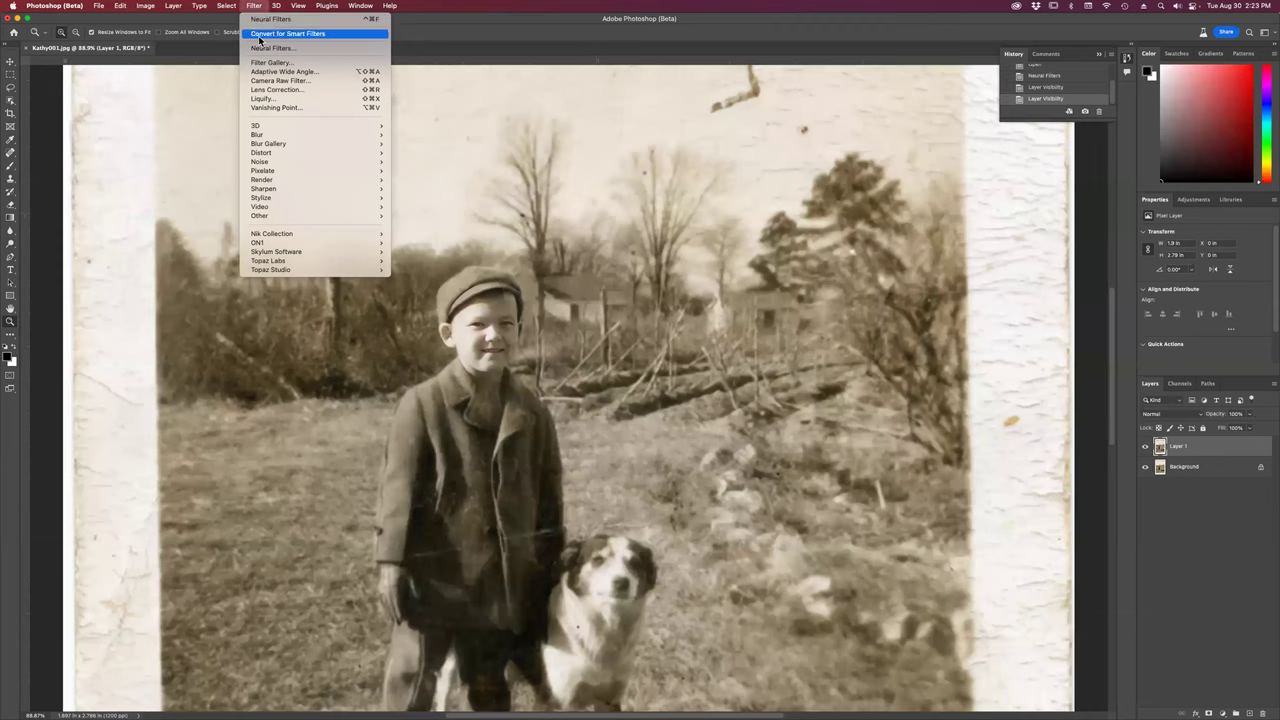
pyautogui.click(268, 48)
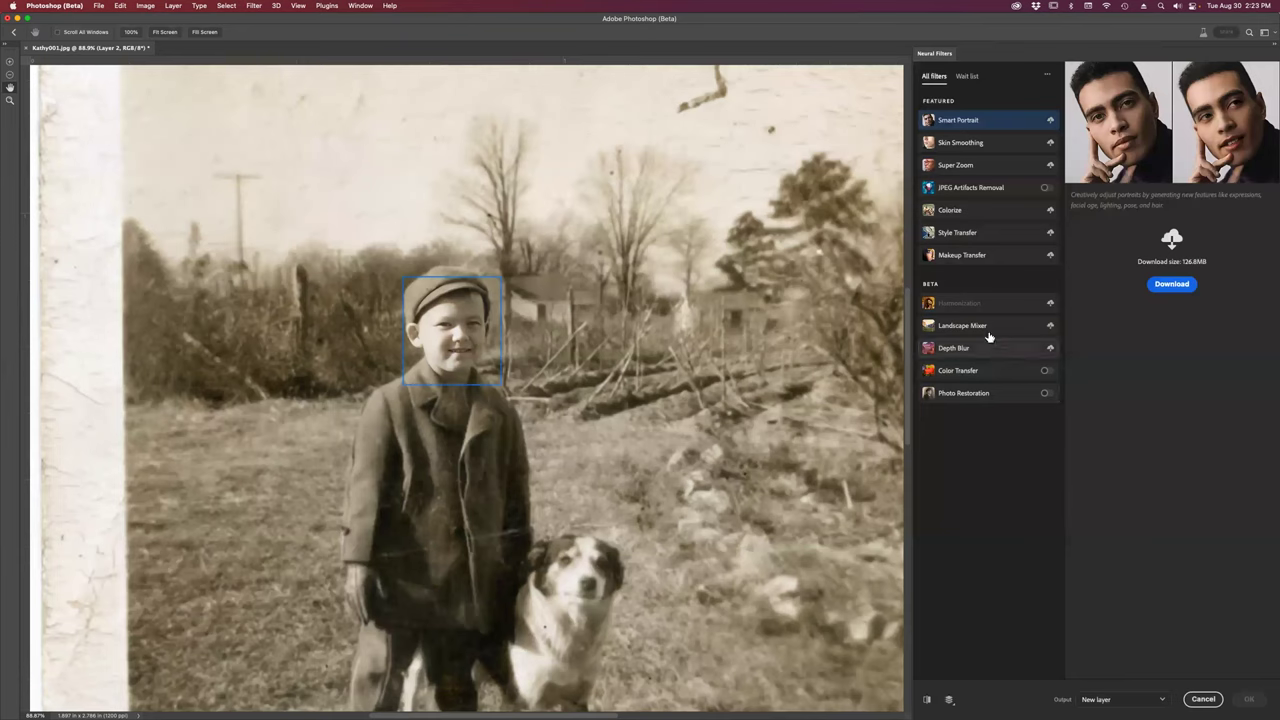
pyautogui.click(1040, 213)
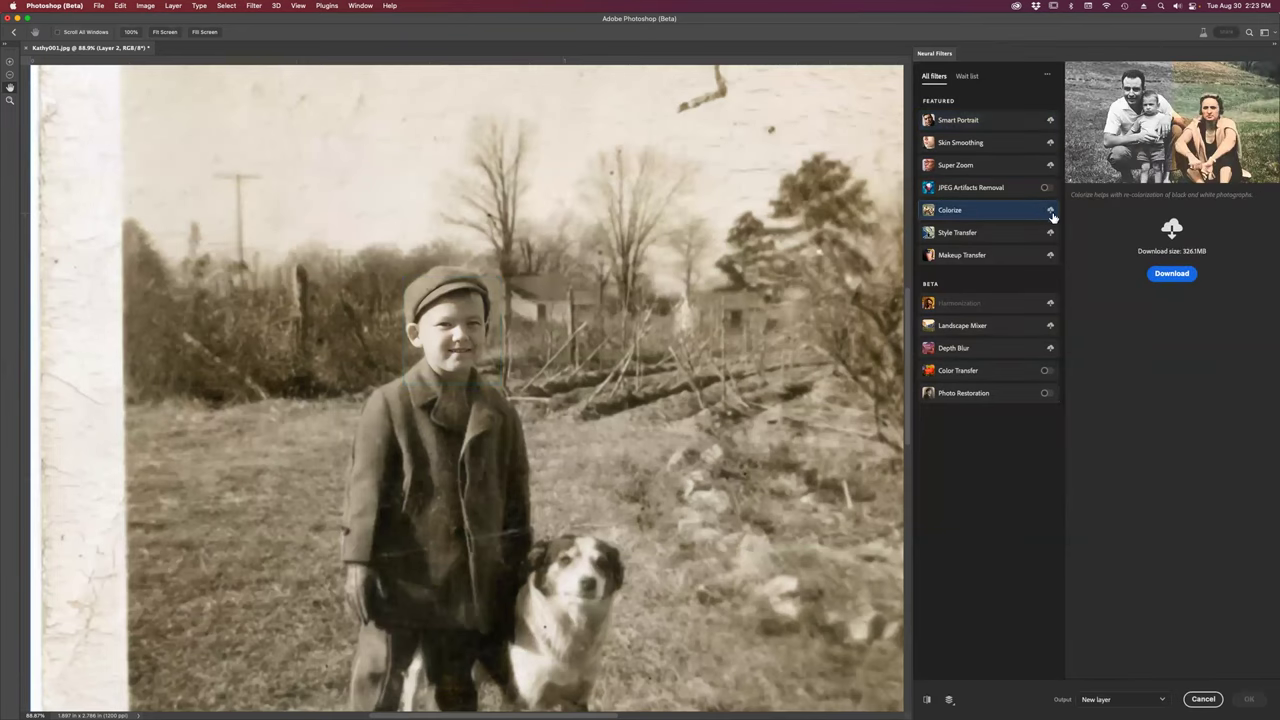
pyautogui.click(1183, 276)
pyautogui.moveTo(1032, 330)
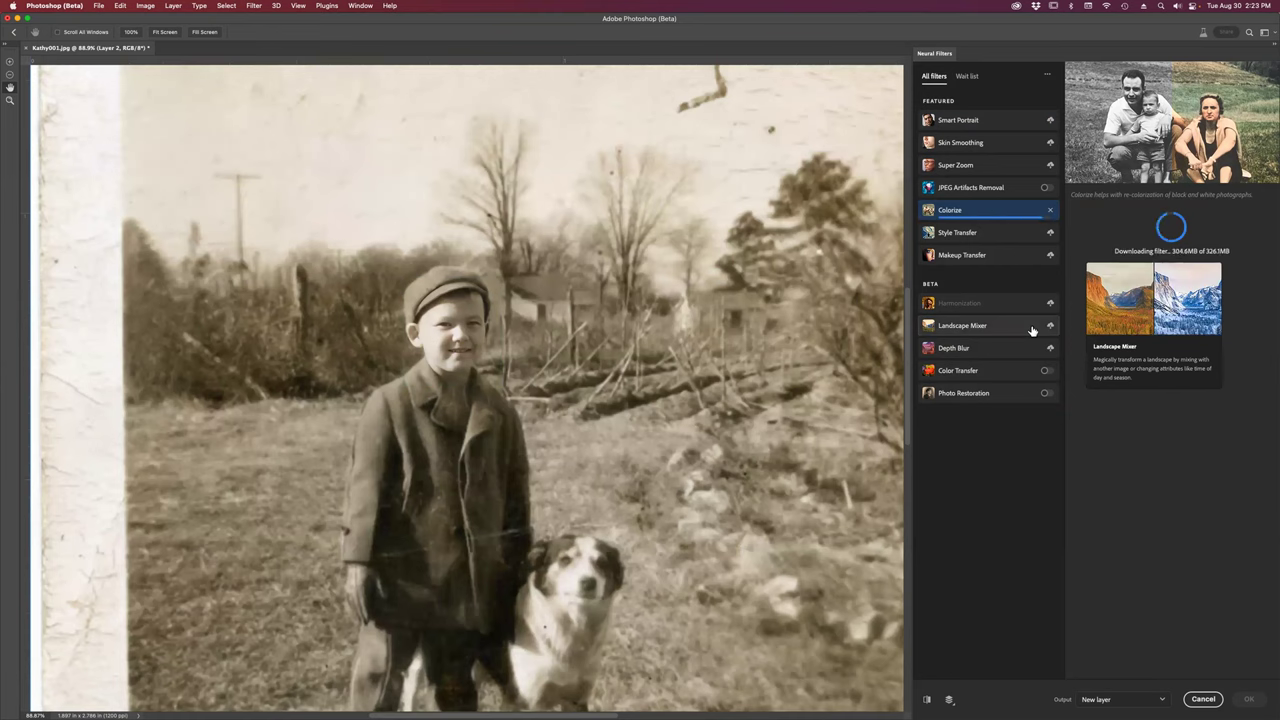
pyautogui.click(1048, 212)
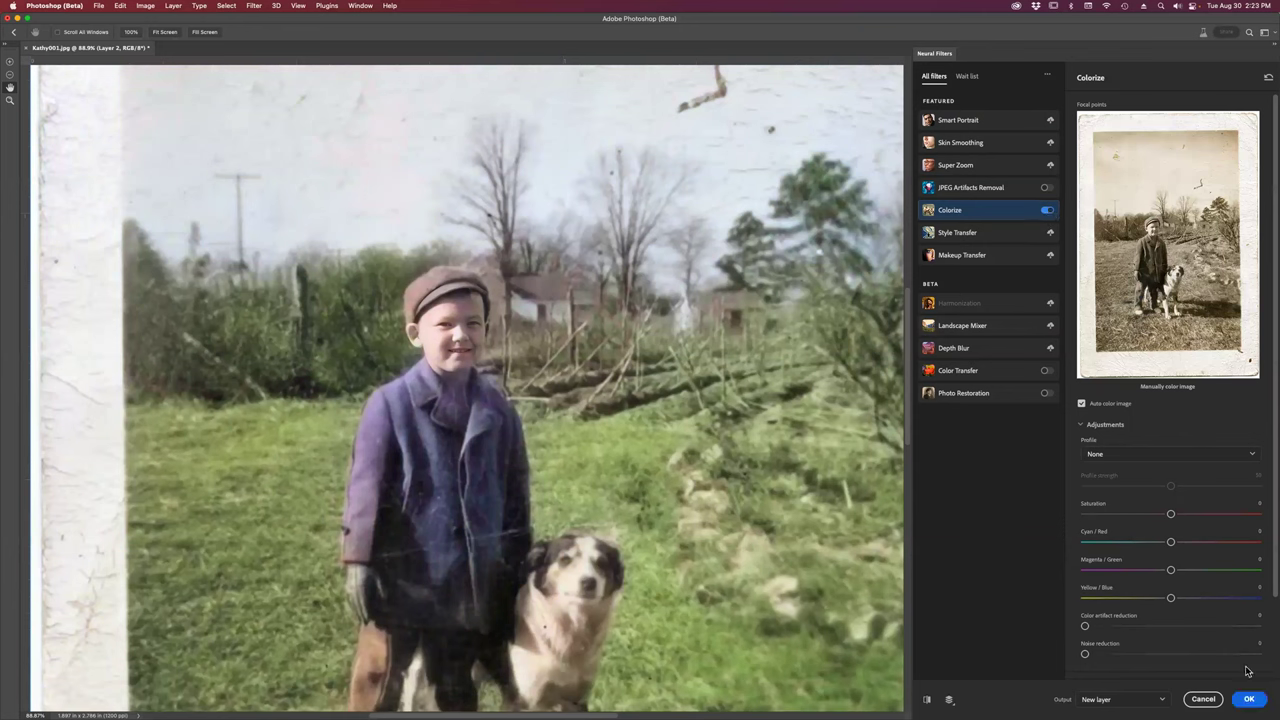
pyautogui.click(1250, 700)
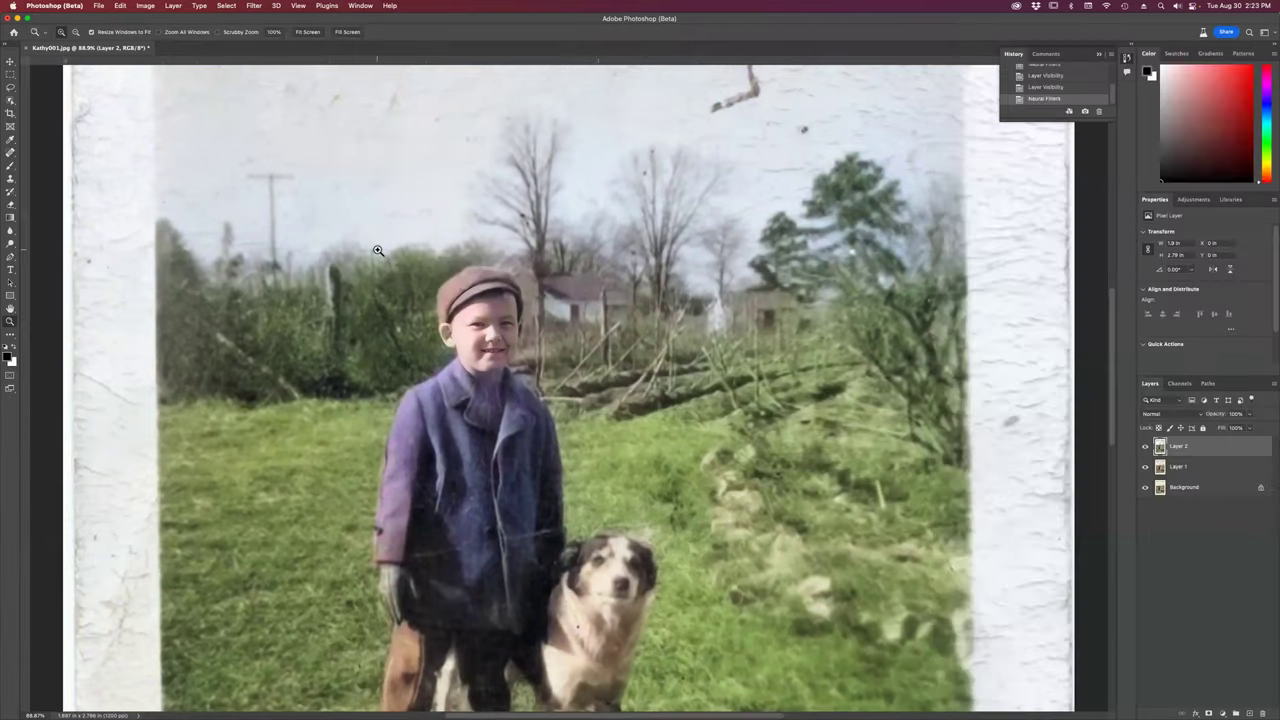
pyautogui.moveTo(344, 244); pyautogui.dragTo(734, 629)
pyautogui.scroll(3, 678, 584)
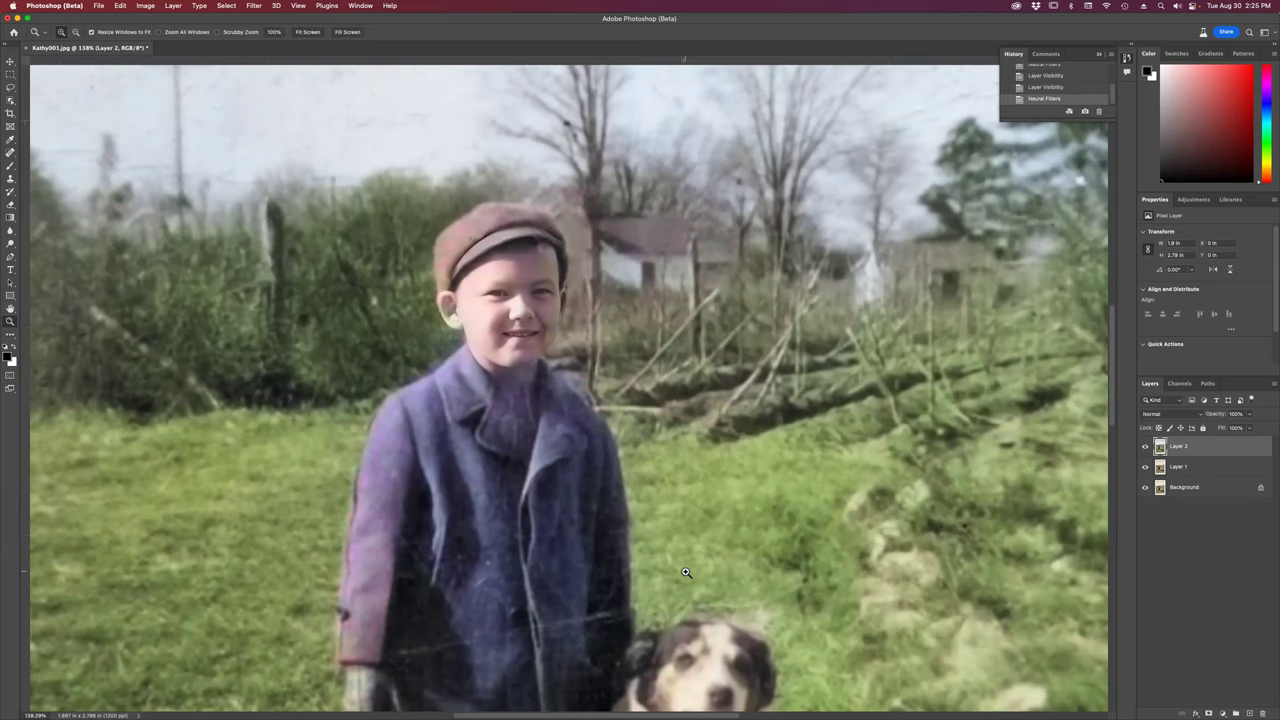
pyautogui.scroll(-5, 686, 572)
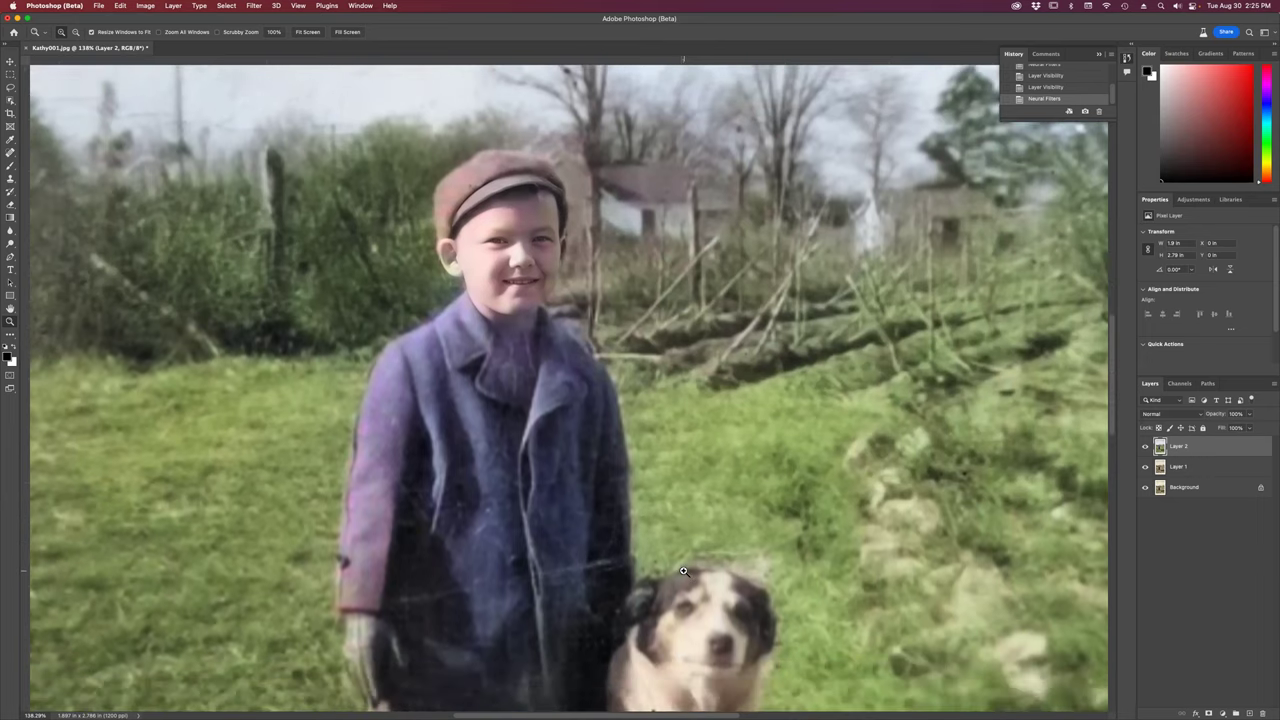
pyautogui.scroll(-2, 683, 566)
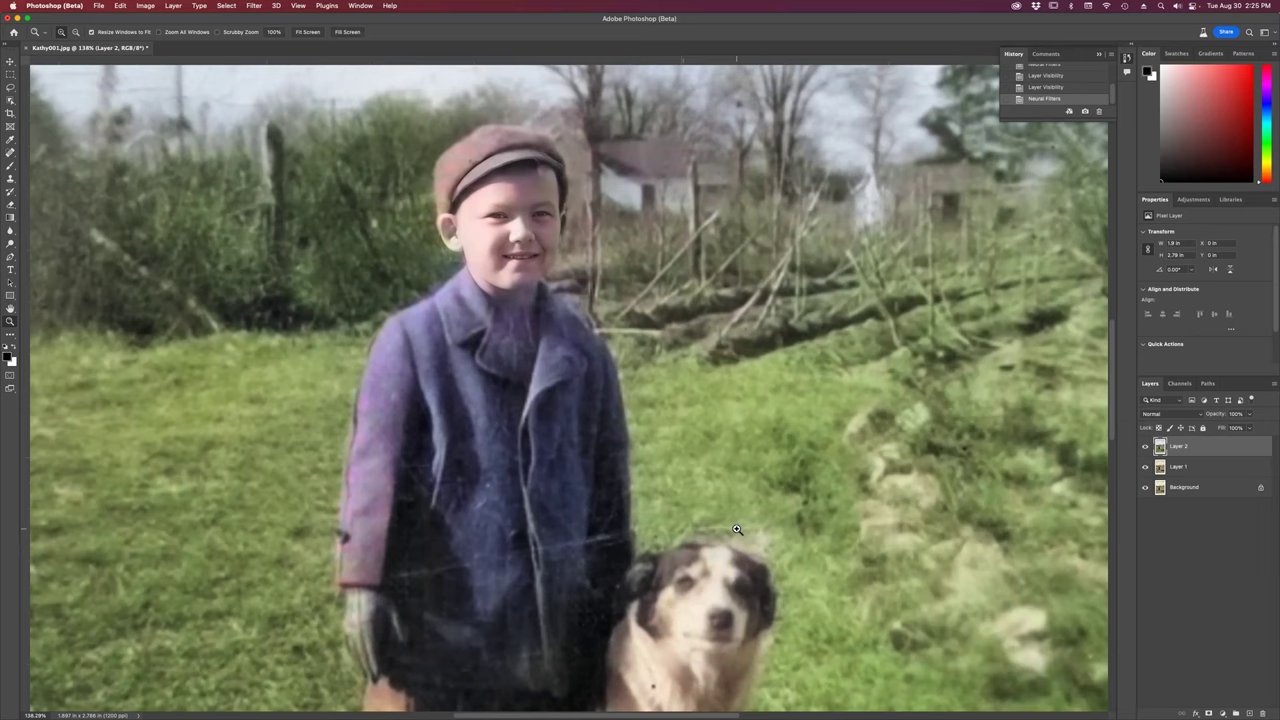
# Find Scan 1.jpeg in Adobe Bridge 2022's Content panel and open it in Photoshop.
pyautogui.click(620, 706)
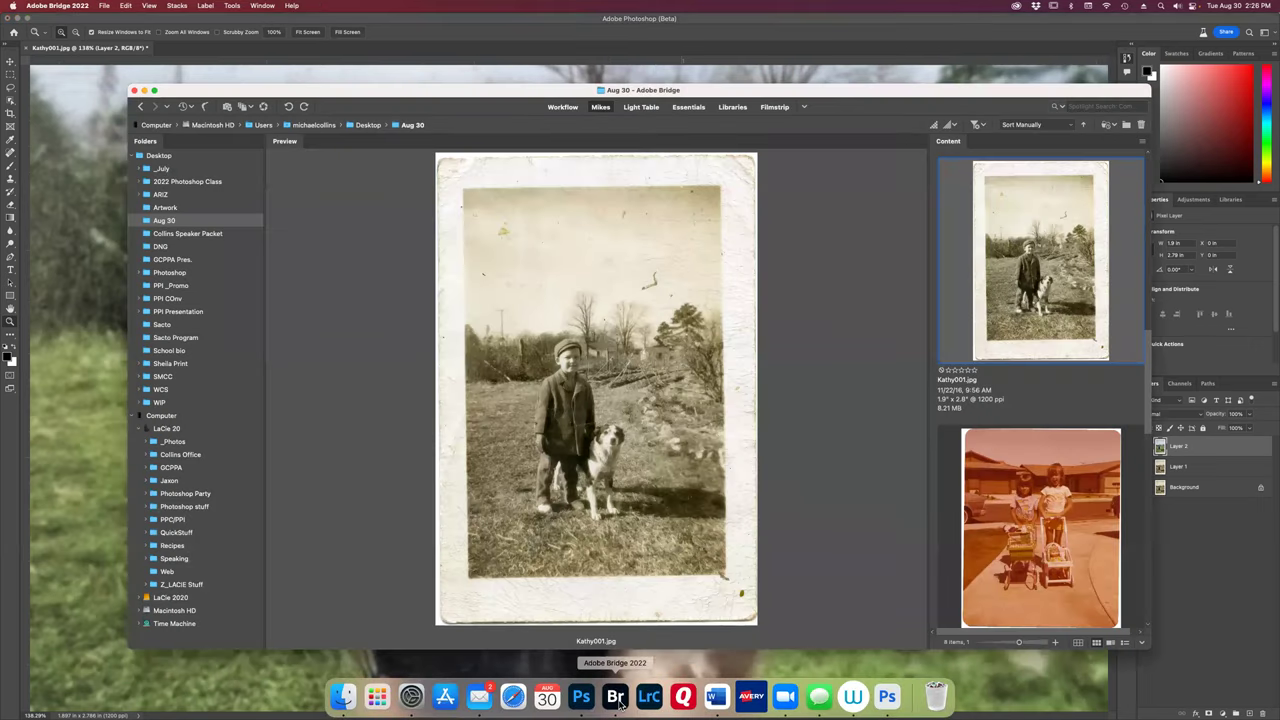
pyautogui.scroll(4, 1015, 395)
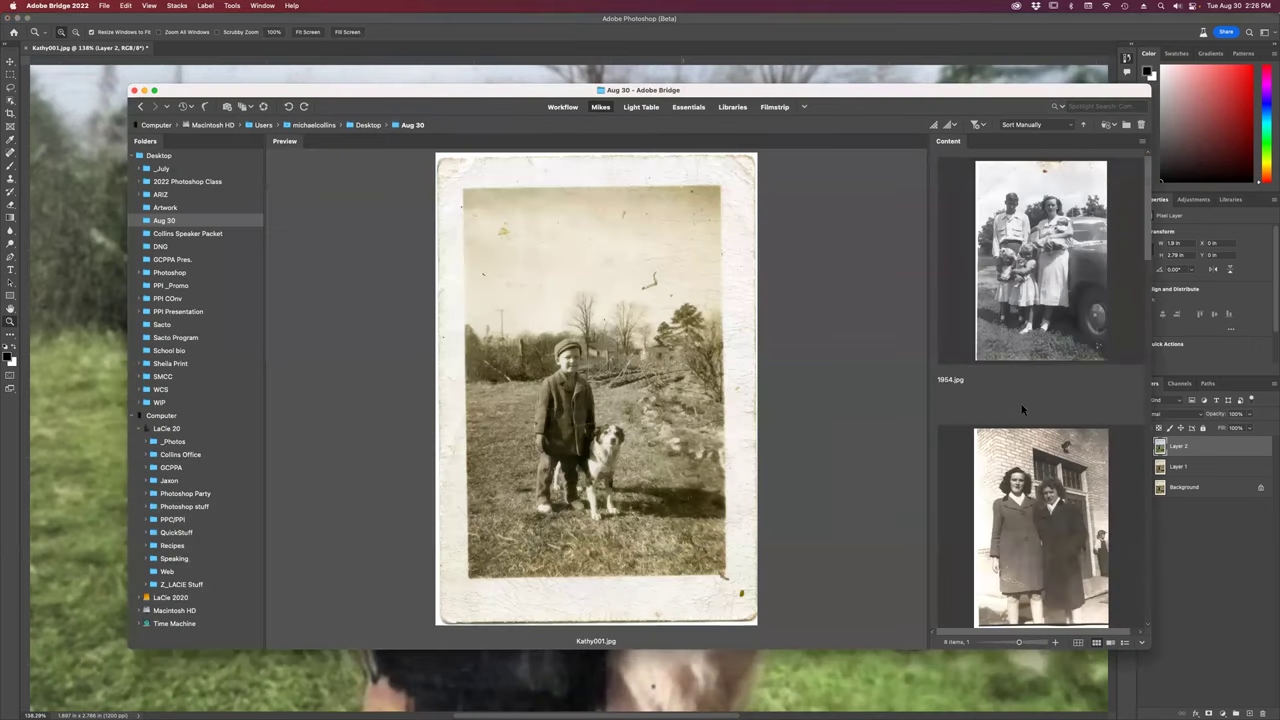
pyautogui.scroll(-10, 1024, 410)
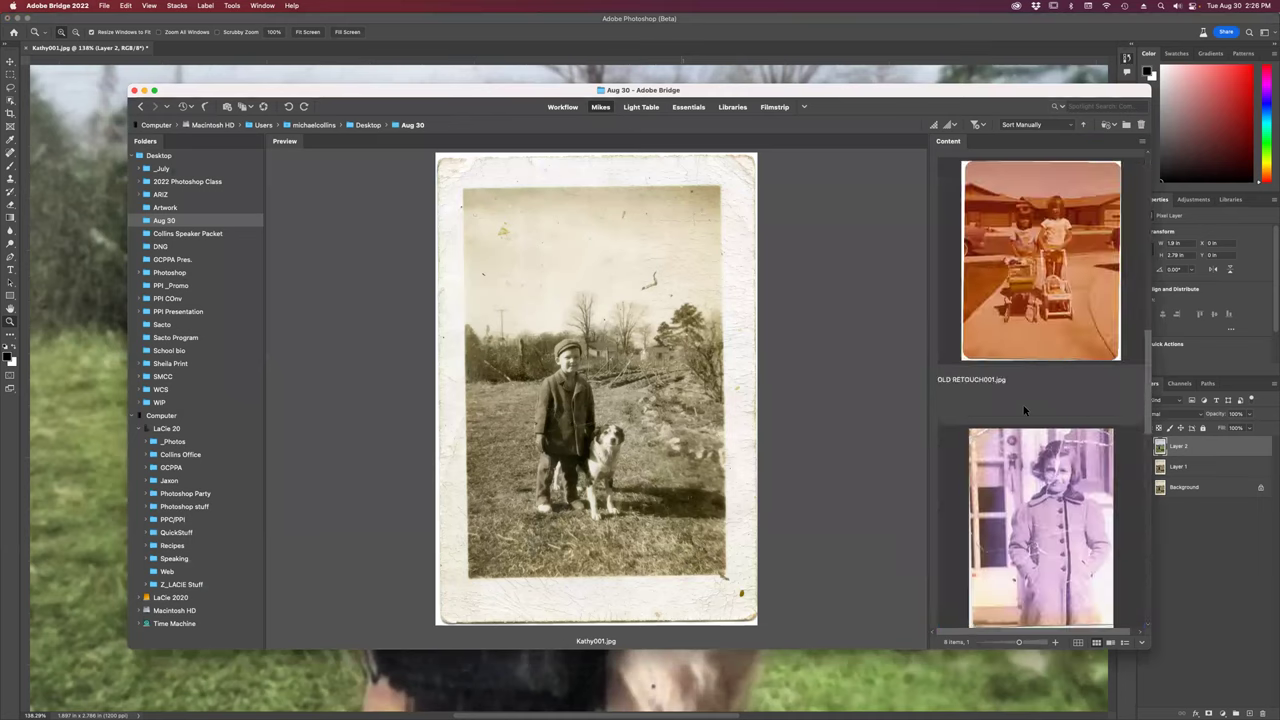
pyautogui.scroll(3, 1024, 410)
pyautogui.doubleClick(1039, 340)
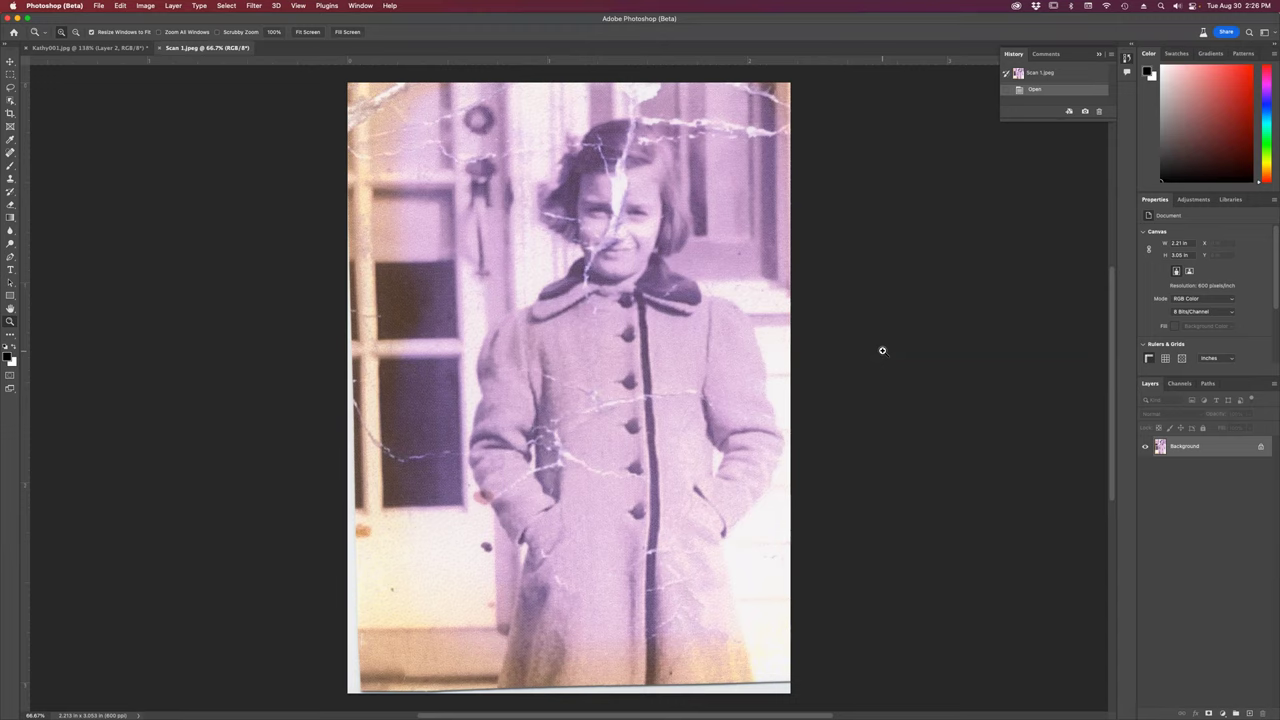
# Enable Photo Restoration with enhancement at 20, Enhance face off, and scratch reduction on and raised.
pyautogui.click(257, 8)
pyautogui.click(283, 50)
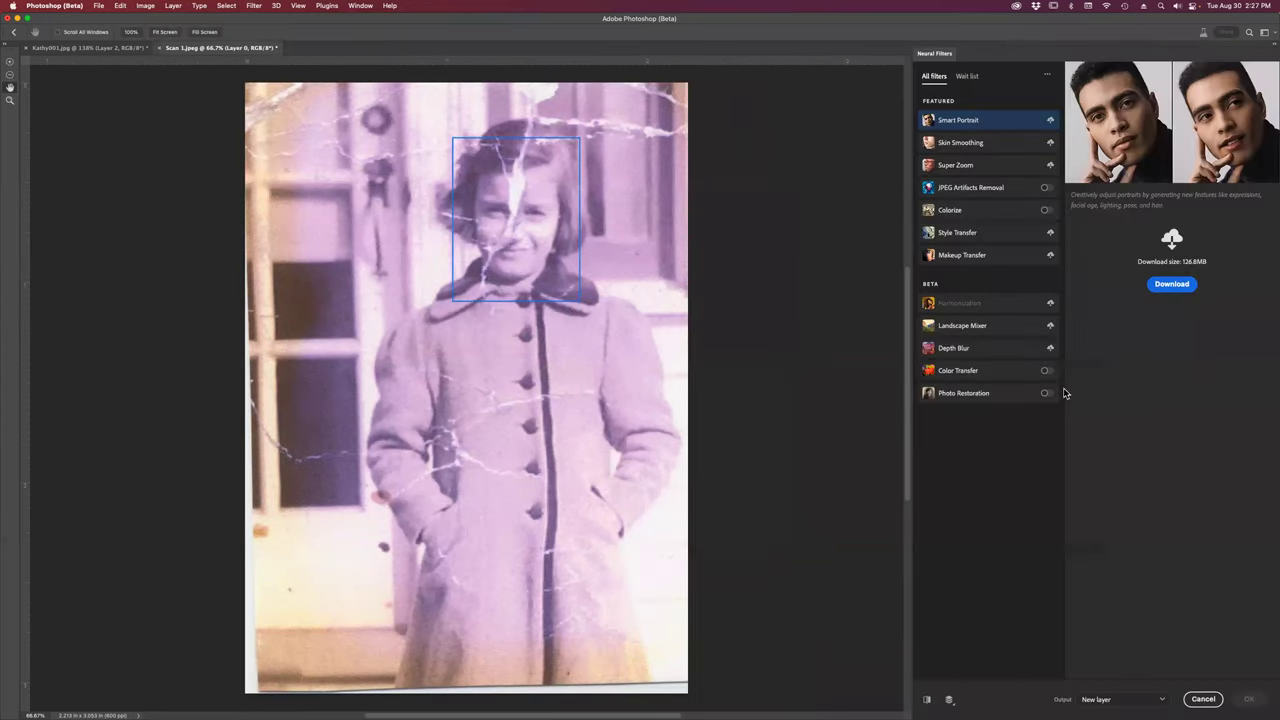
pyautogui.click(1045, 394)
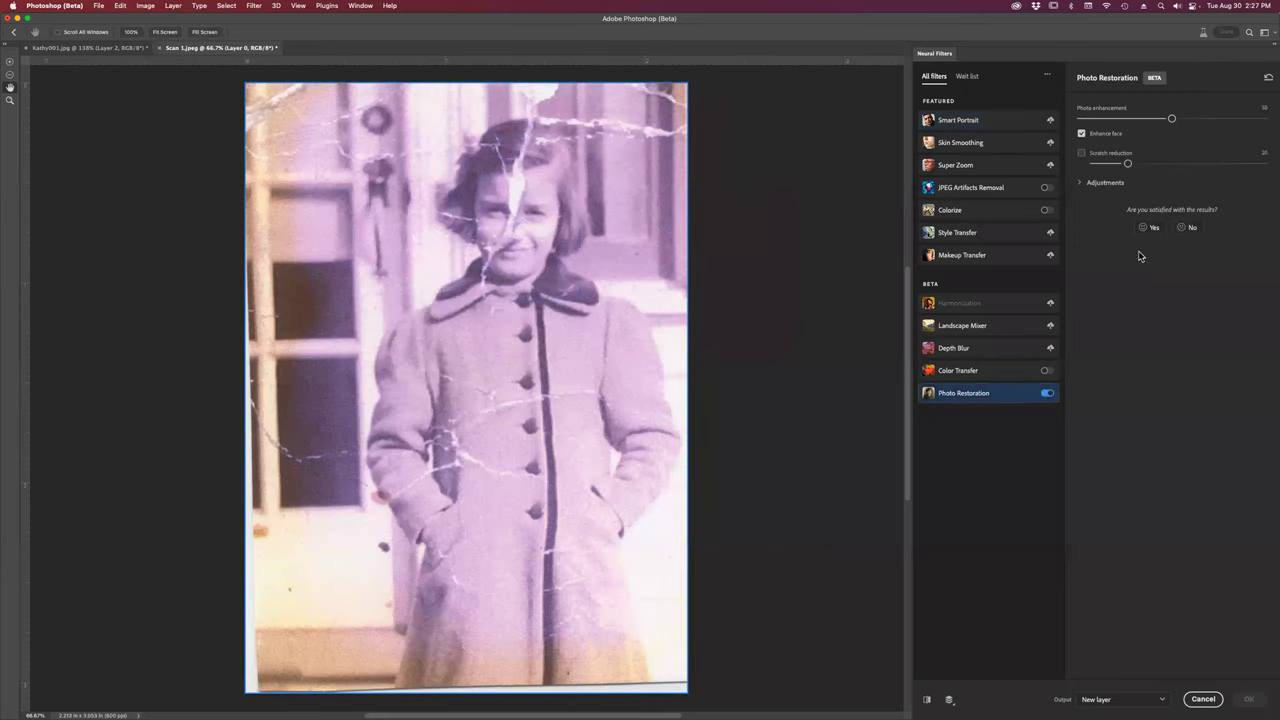
pyautogui.click(1117, 119)
pyautogui.click(1089, 135)
pyautogui.click(1081, 153)
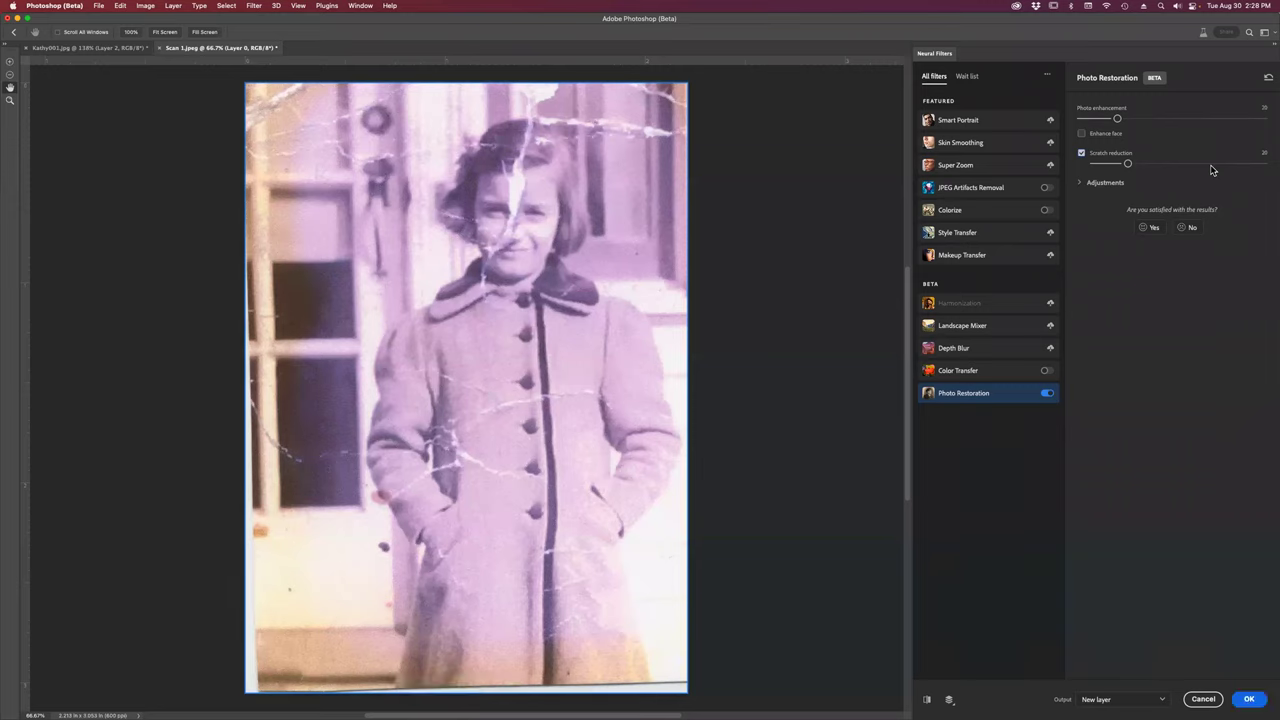
pyautogui.click(1219, 164)
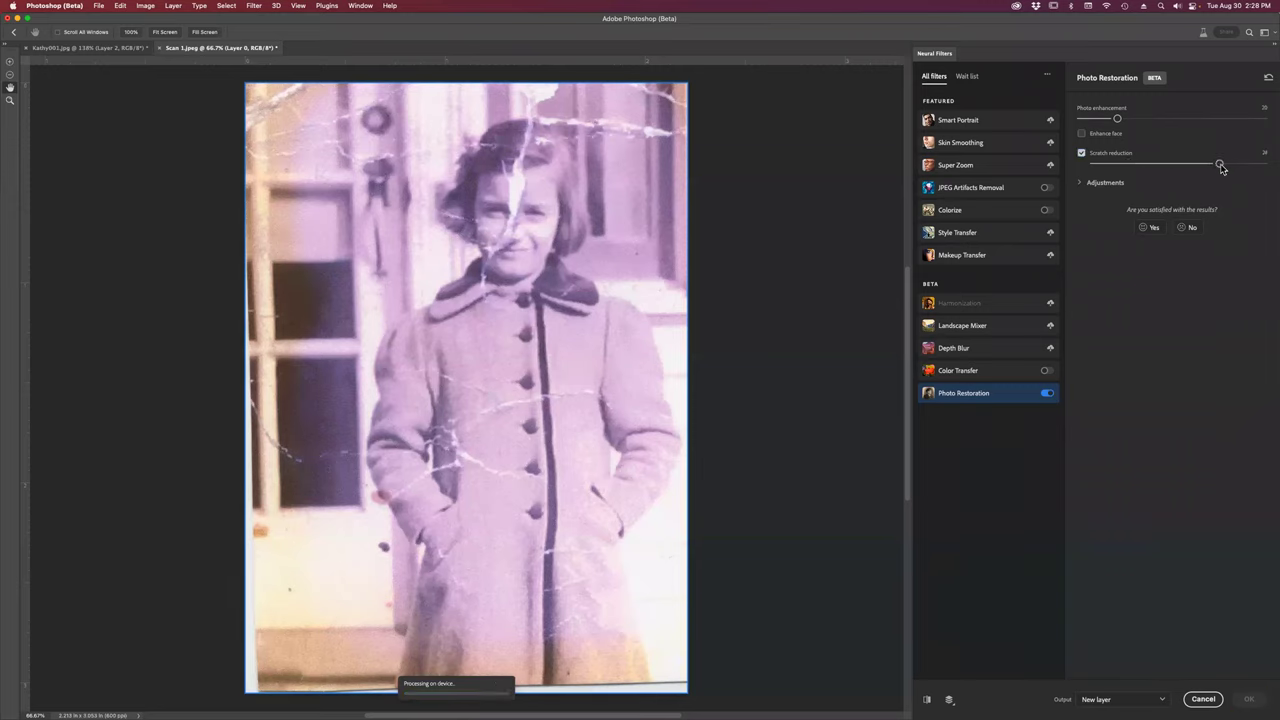
# Set scratch reduction to 100, compare against the original, then enable the Colorize filter.
pyautogui.moveTo(1220, 165); pyautogui.dragTo(1263, 164)
pyautogui.click(1079, 183)
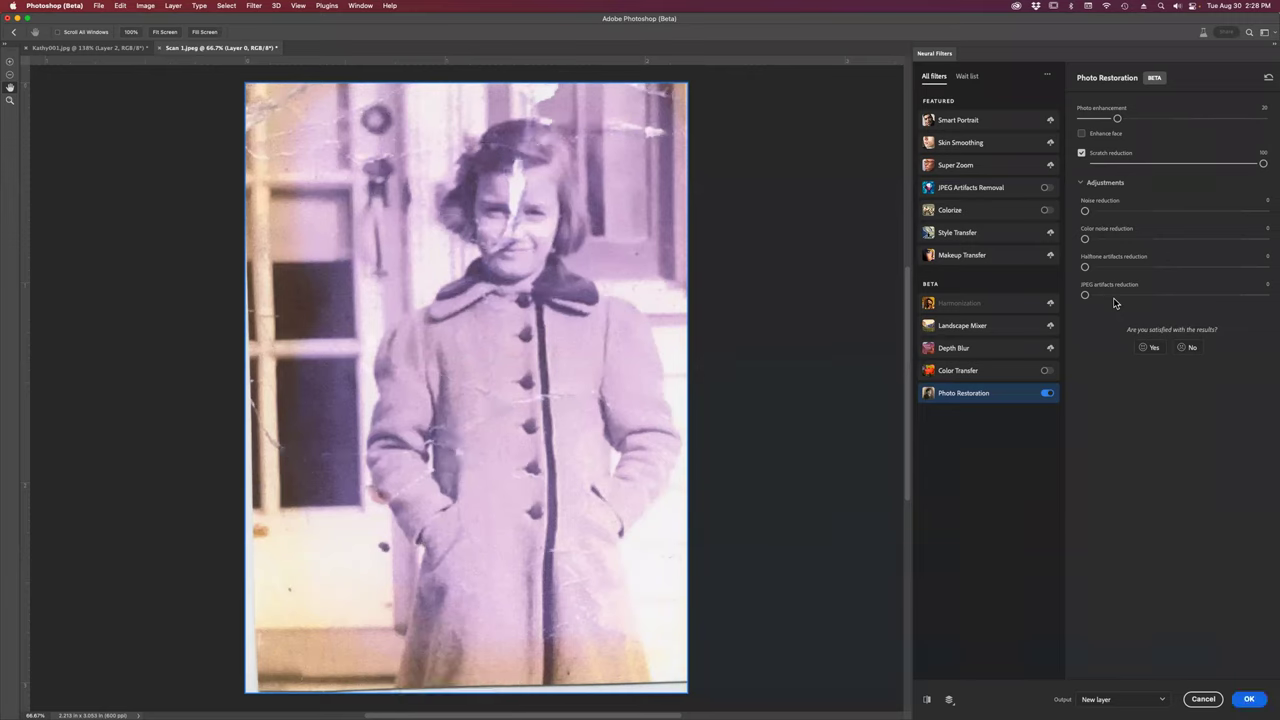
pyautogui.click(928, 702)
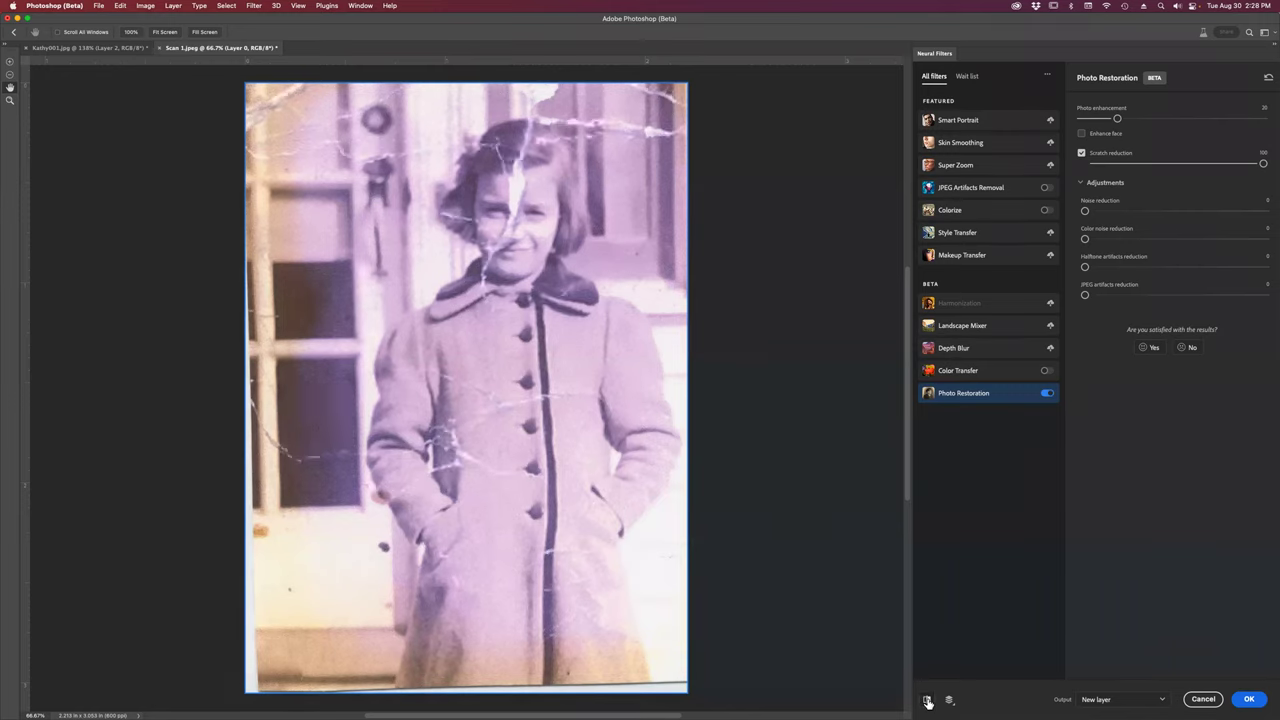
pyautogui.click(928, 702)
pyautogui.click(928, 702)
pyautogui.click(928, 702)
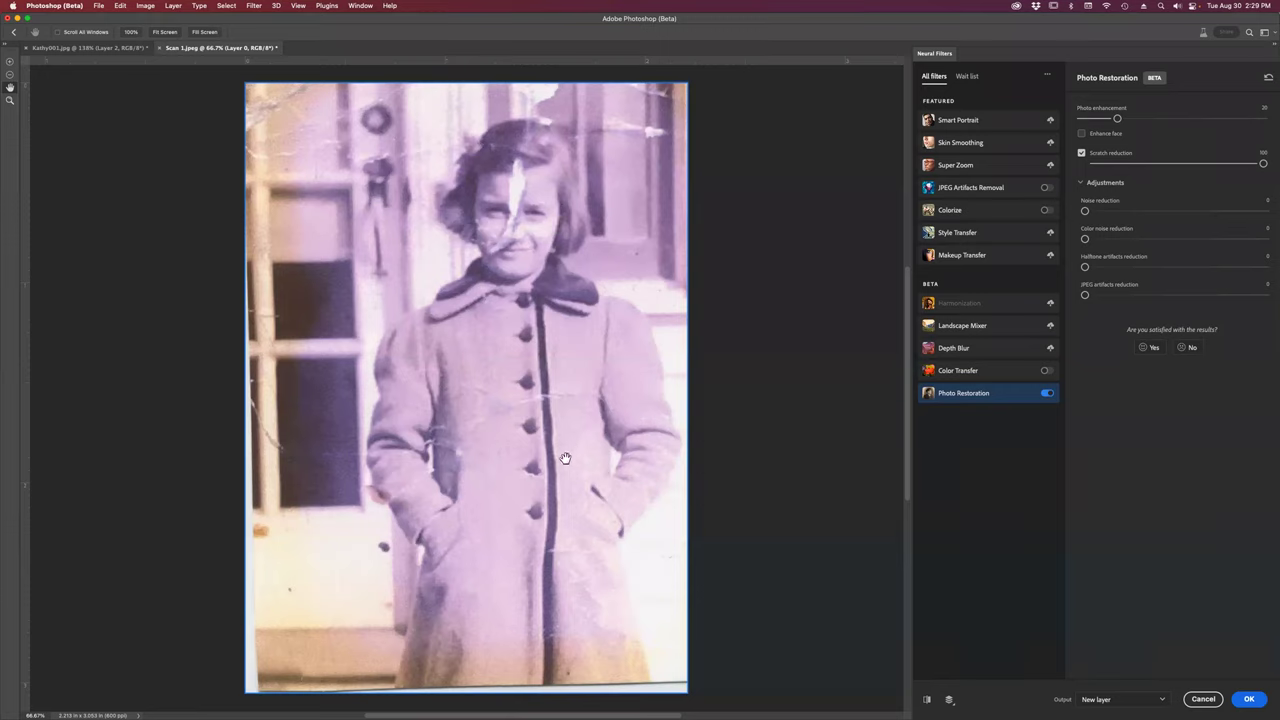
pyautogui.click(1045, 210)
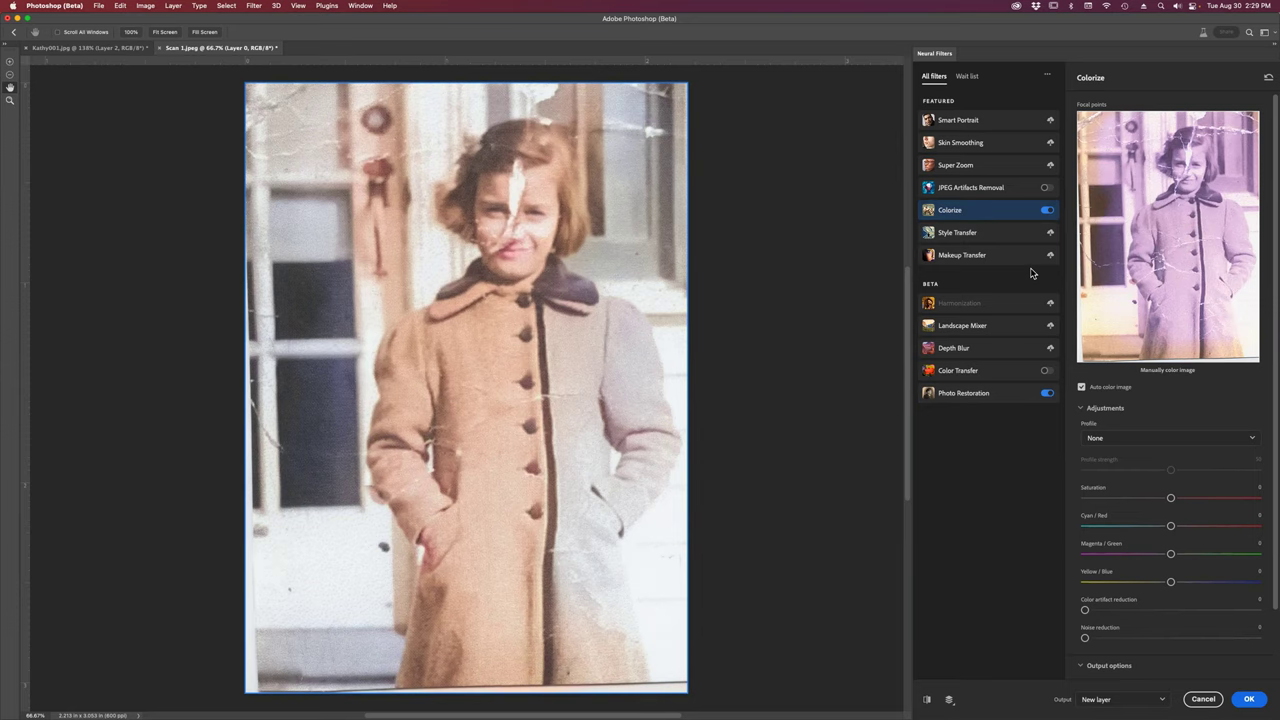
# Toggle Colorize off and on, enable JPEG Artifacts Removal, then switch Colorize off.
pyautogui.click(1047, 211)
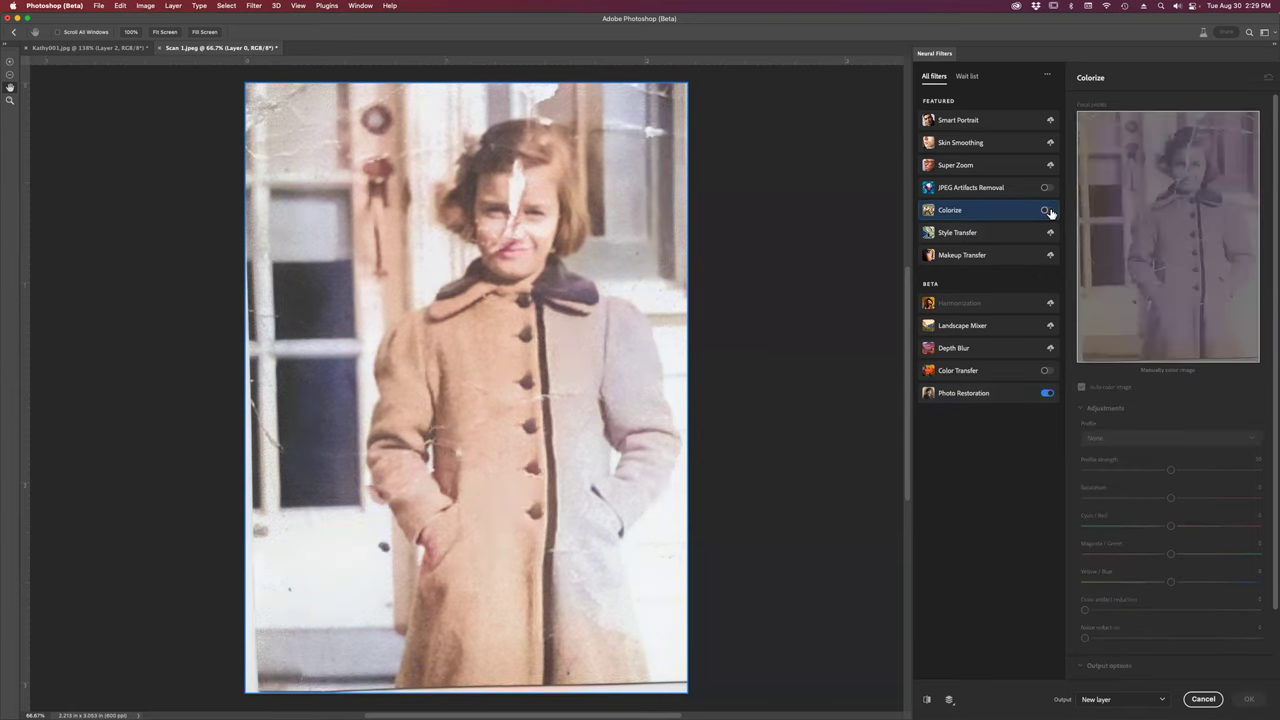
pyautogui.click(1047, 211)
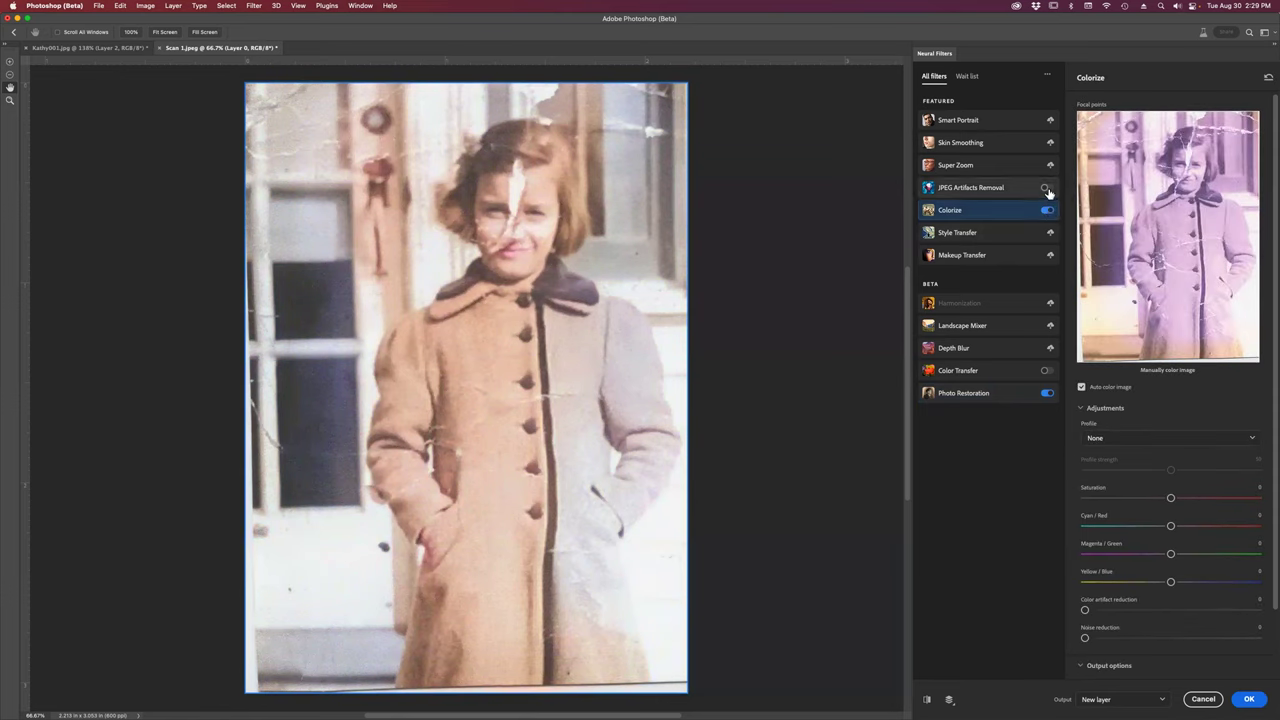
pyautogui.click(1046, 188)
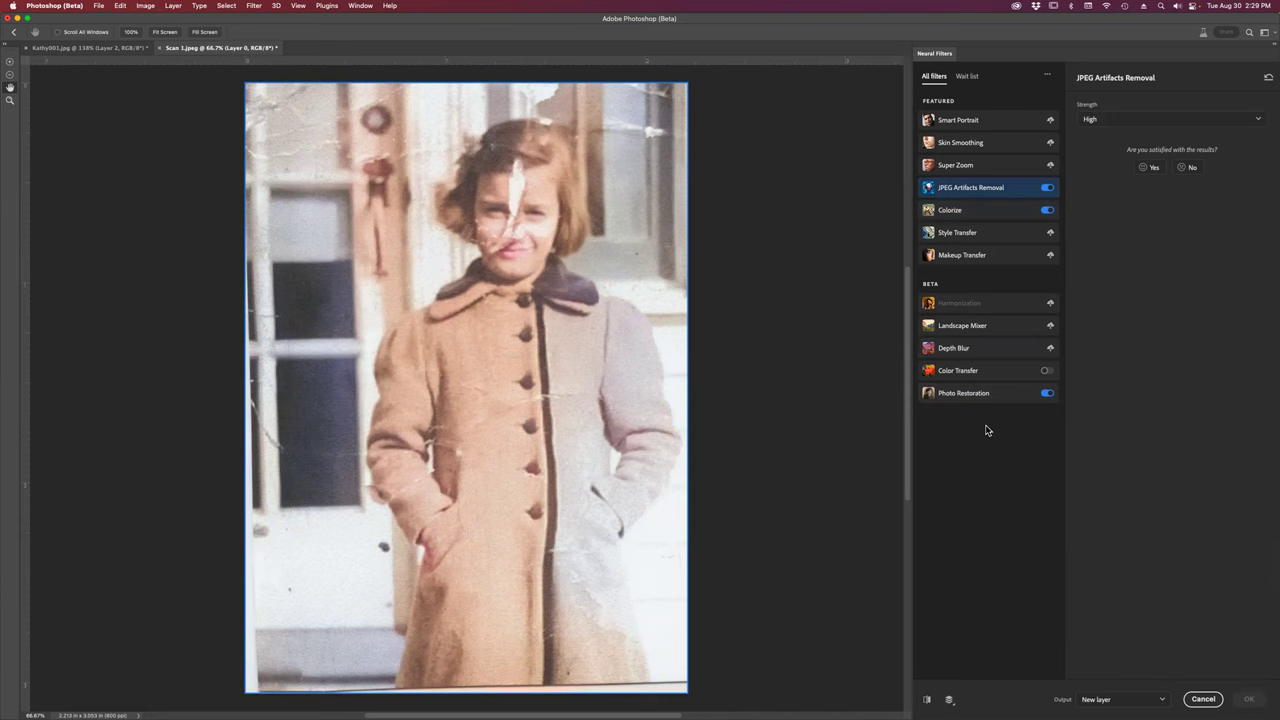
pyautogui.click(1047, 212)
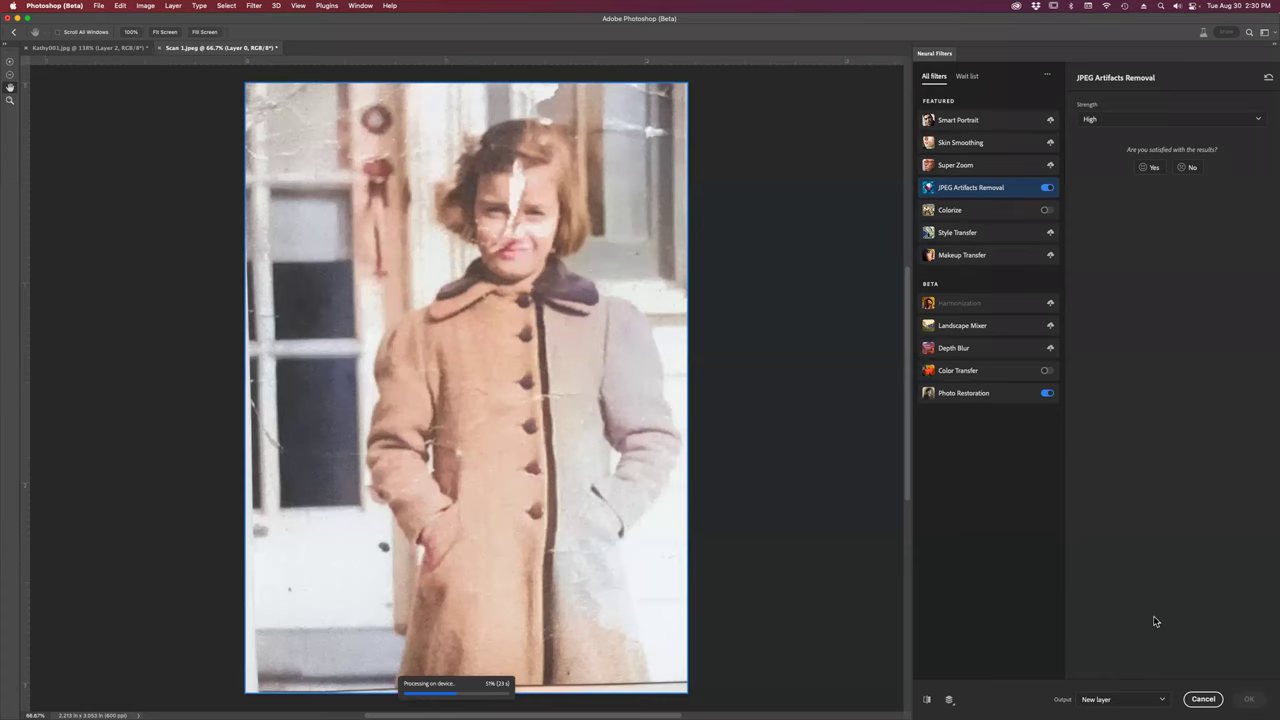
# Cancel Neural Filters, zoom in on the face, and Magic Wand-select the white forehead crack.
pyautogui.click(1202, 700)
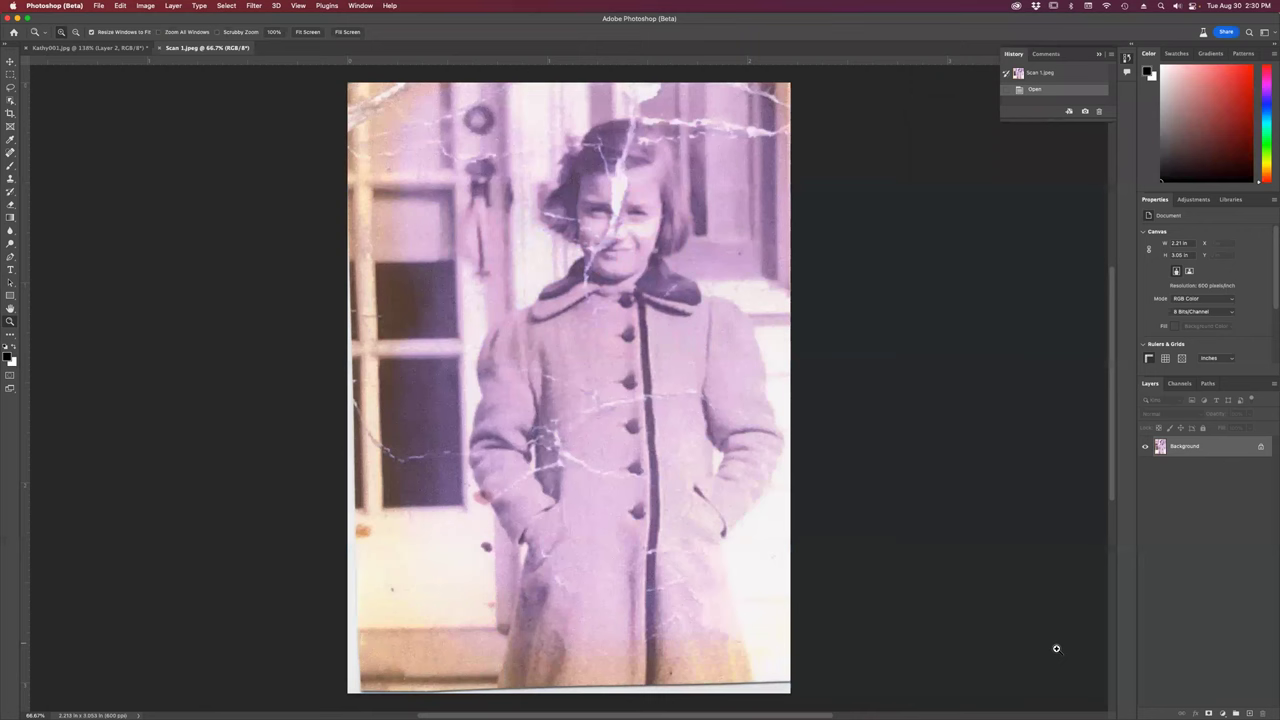
pyautogui.moveTo(535, 106); pyautogui.dragTo(702, 302)
pyautogui.moveTo(653, 362); pyautogui.dragTo(666, 394)
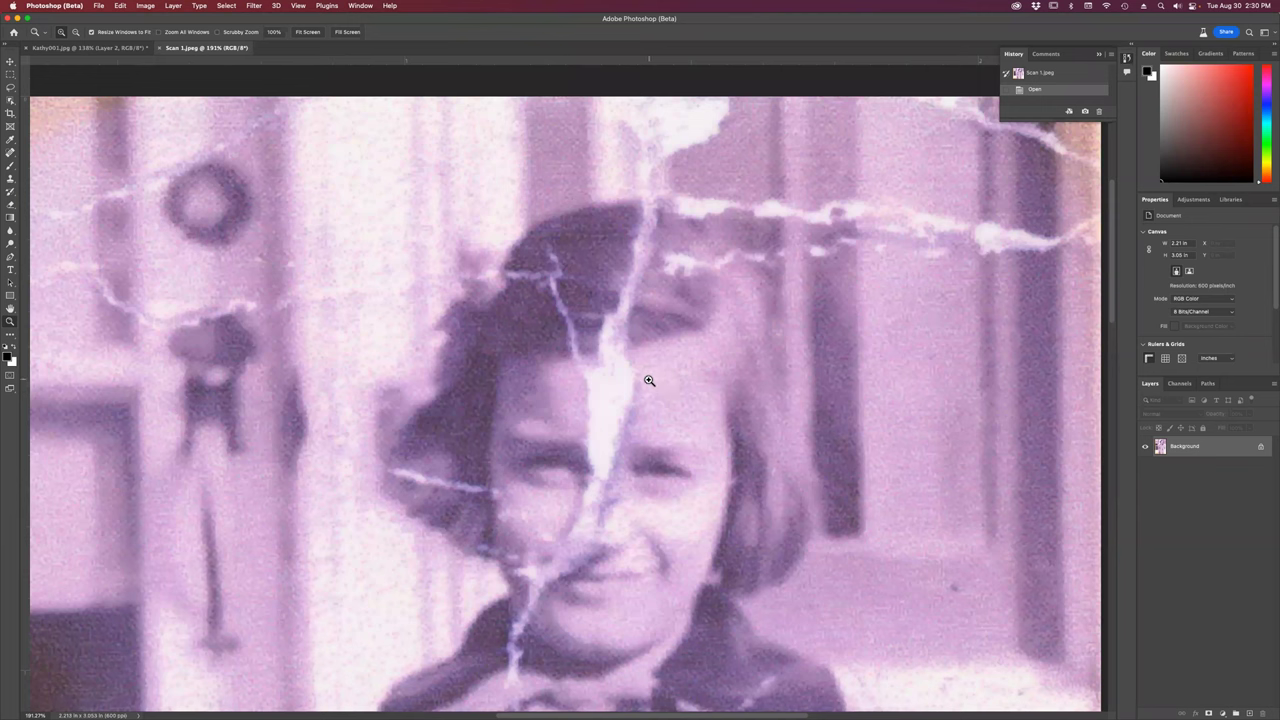
pyautogui.press('w')
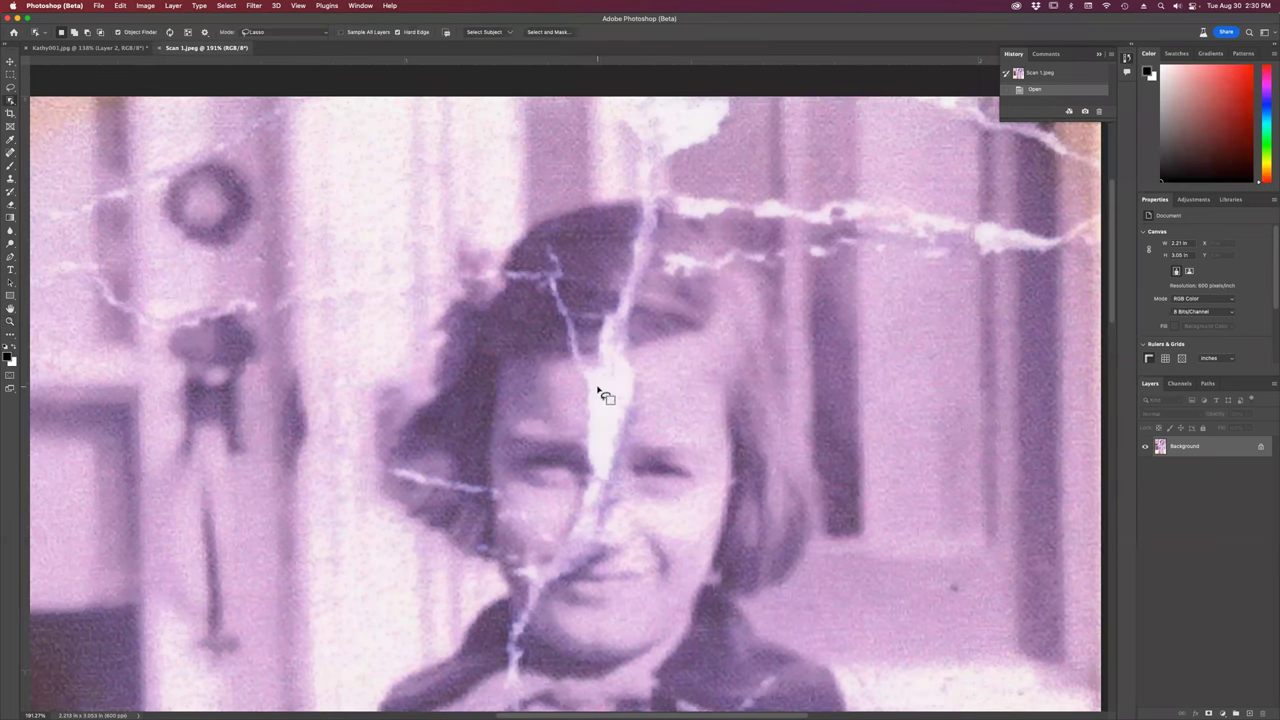
pyautogui.click(12, 103)
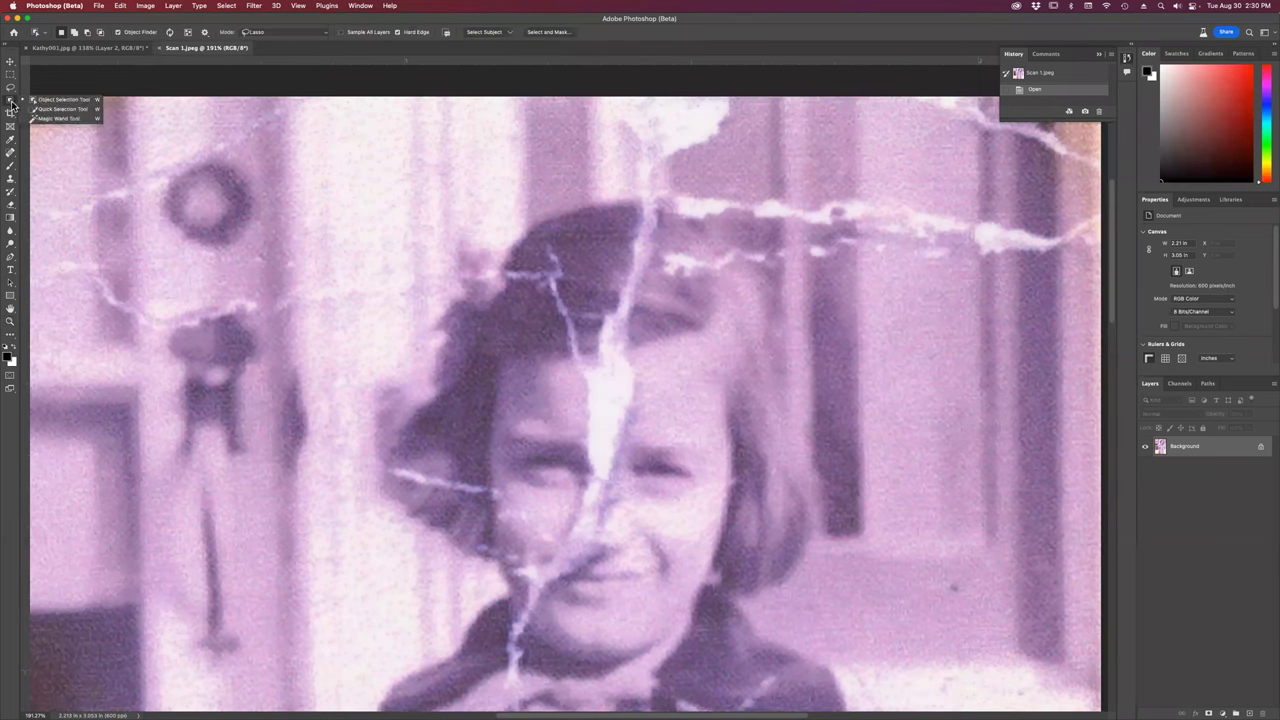
pyautogui.click(55, 124)
pyautogui.click(612, 388)
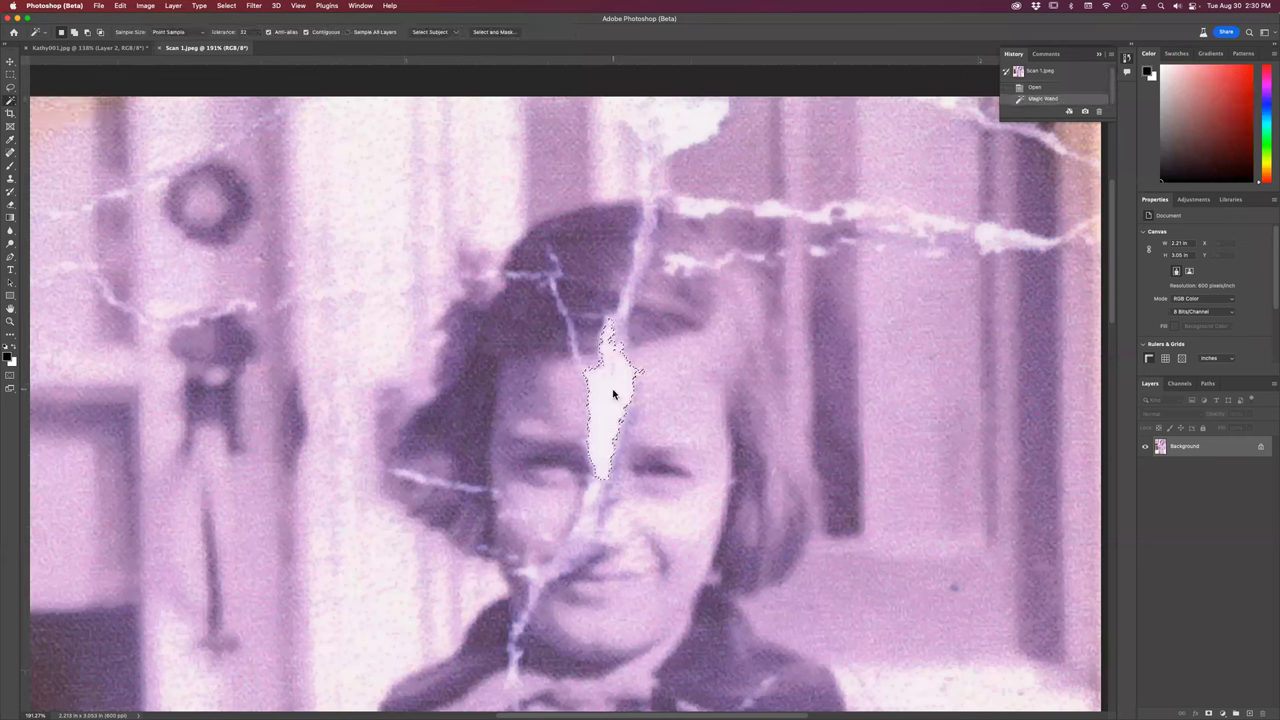
# Expand the crack selection and feather it by 5 pixels.
pyautogui.click(226, 7)
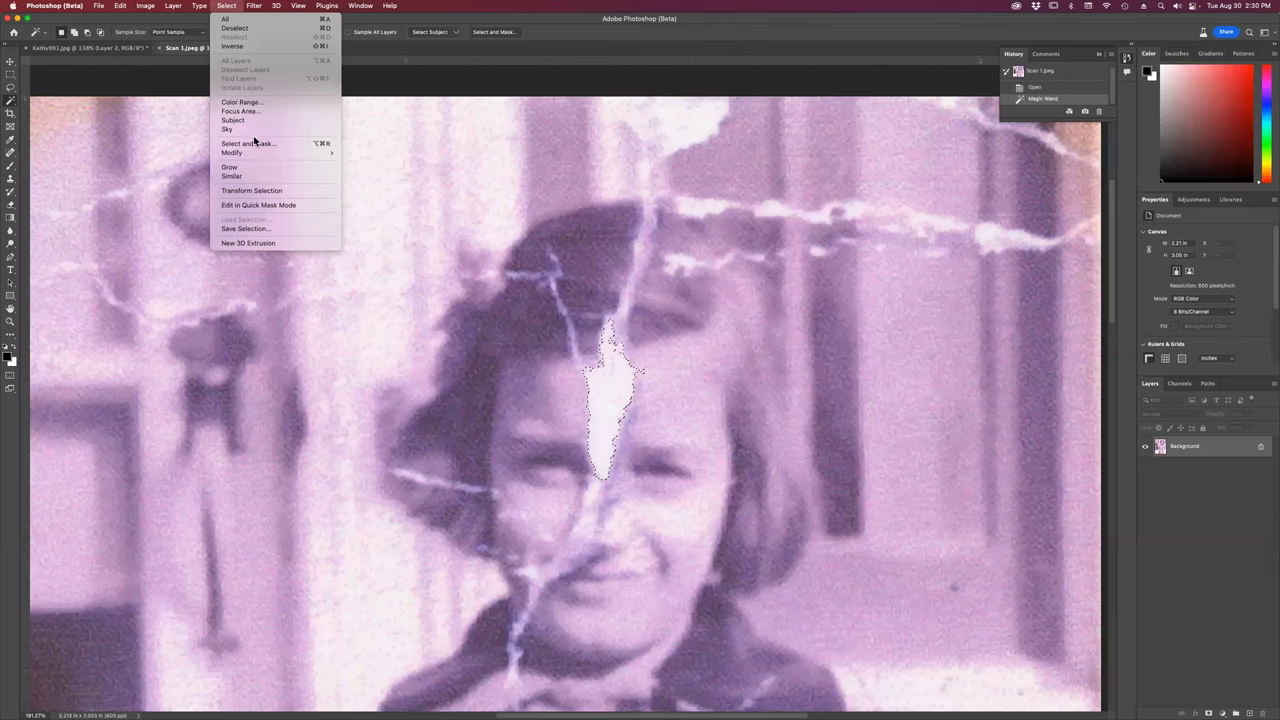
pyautogui.moveTo(259, 155)
pyautogui.click(372, 171)
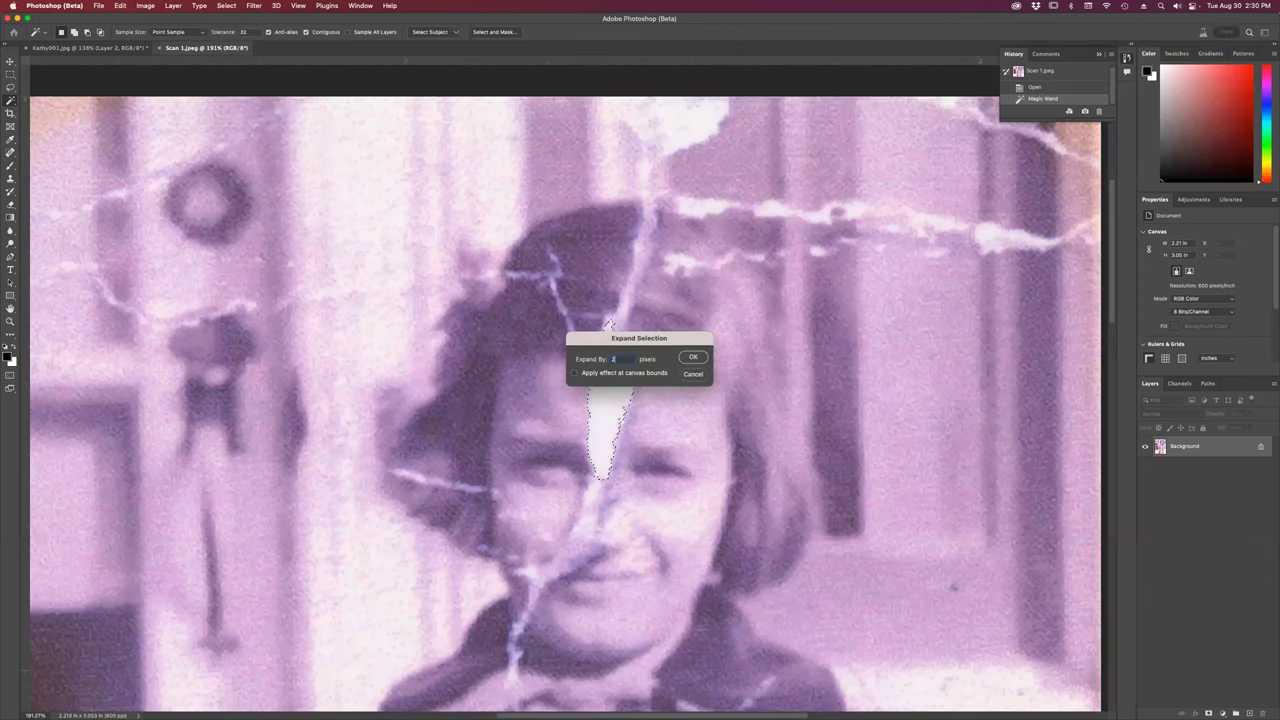
pyautogui.press('Return')
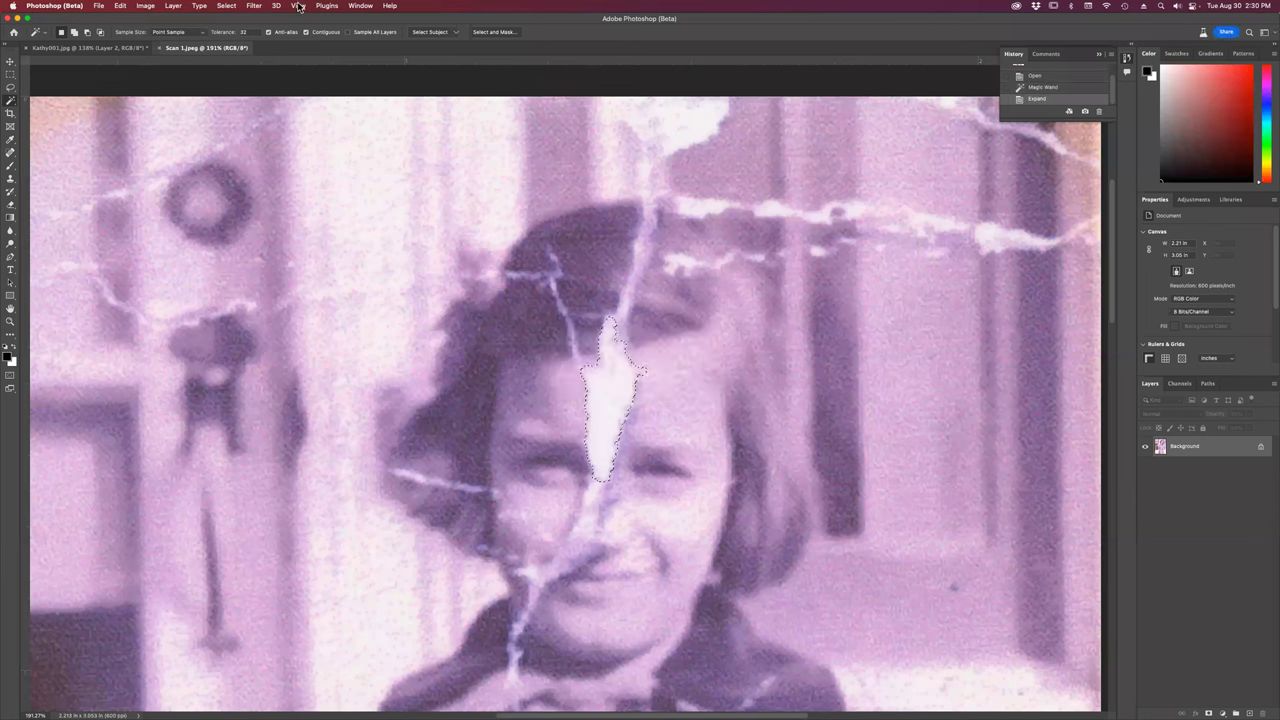
pyautogui.click(226, 5)
pyautogui.moveTo(255, 158)
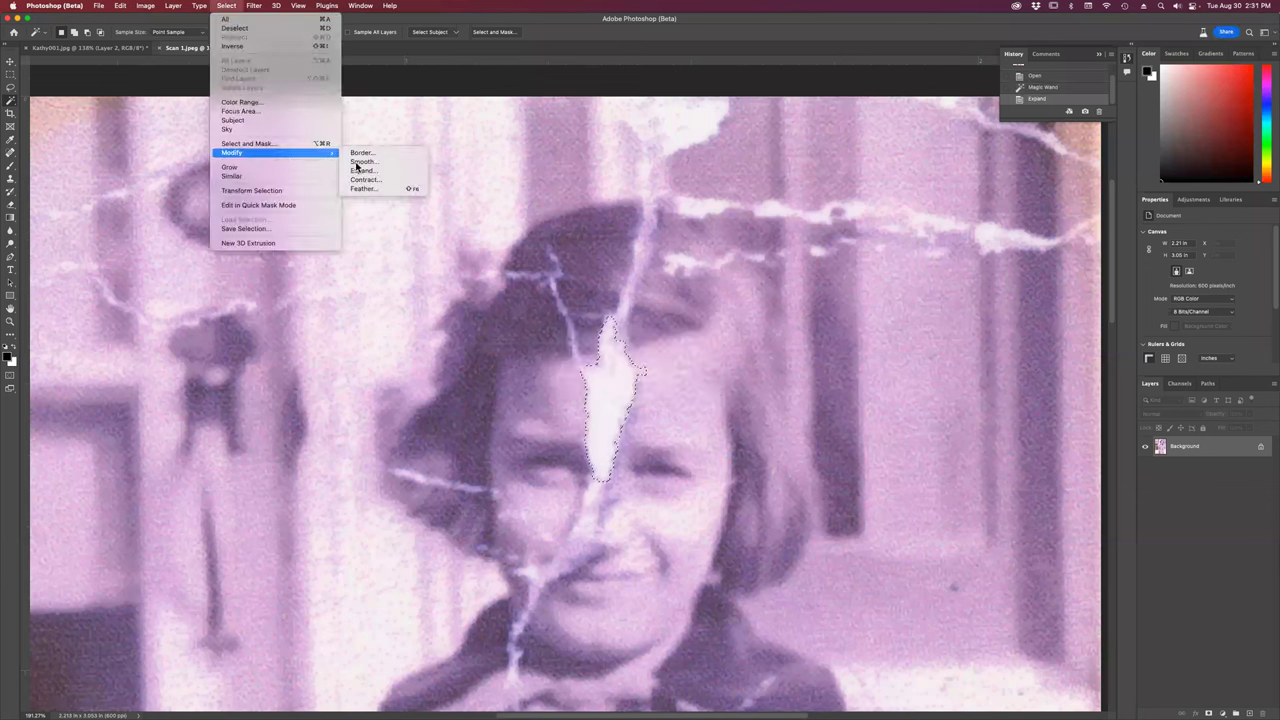
pyautogui.click(369, 188)
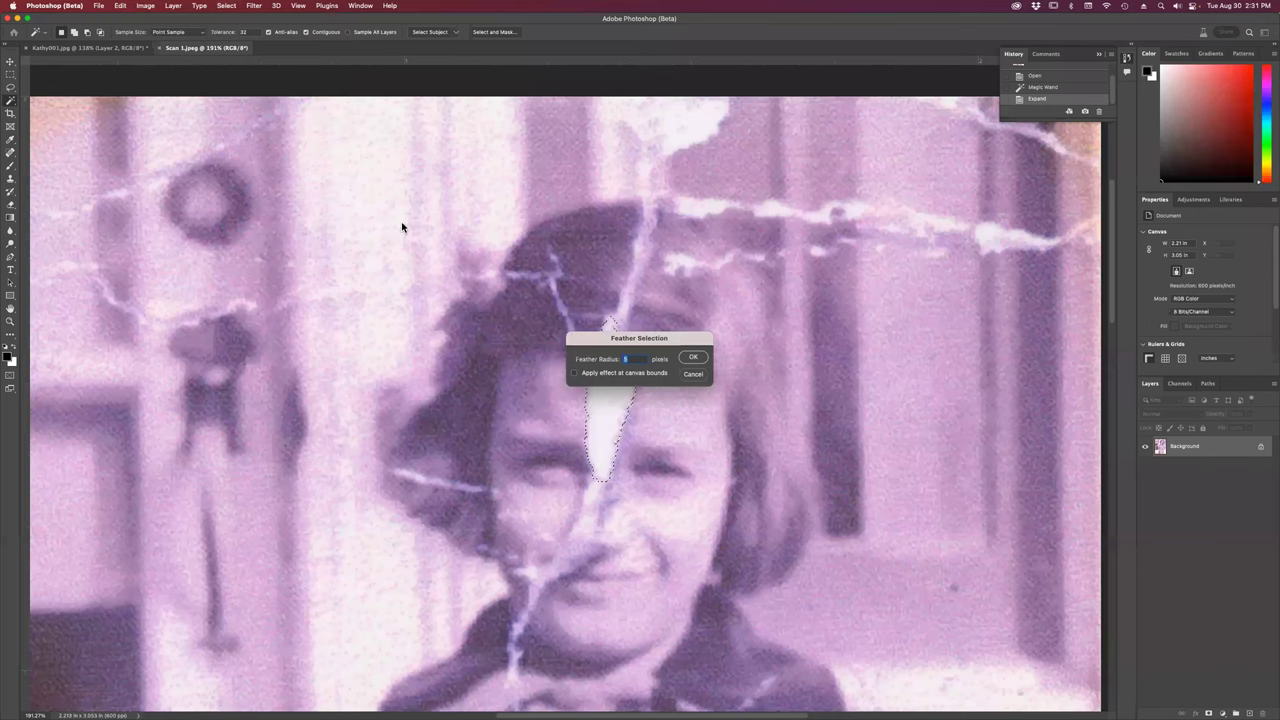
pyautogui.press('Return')
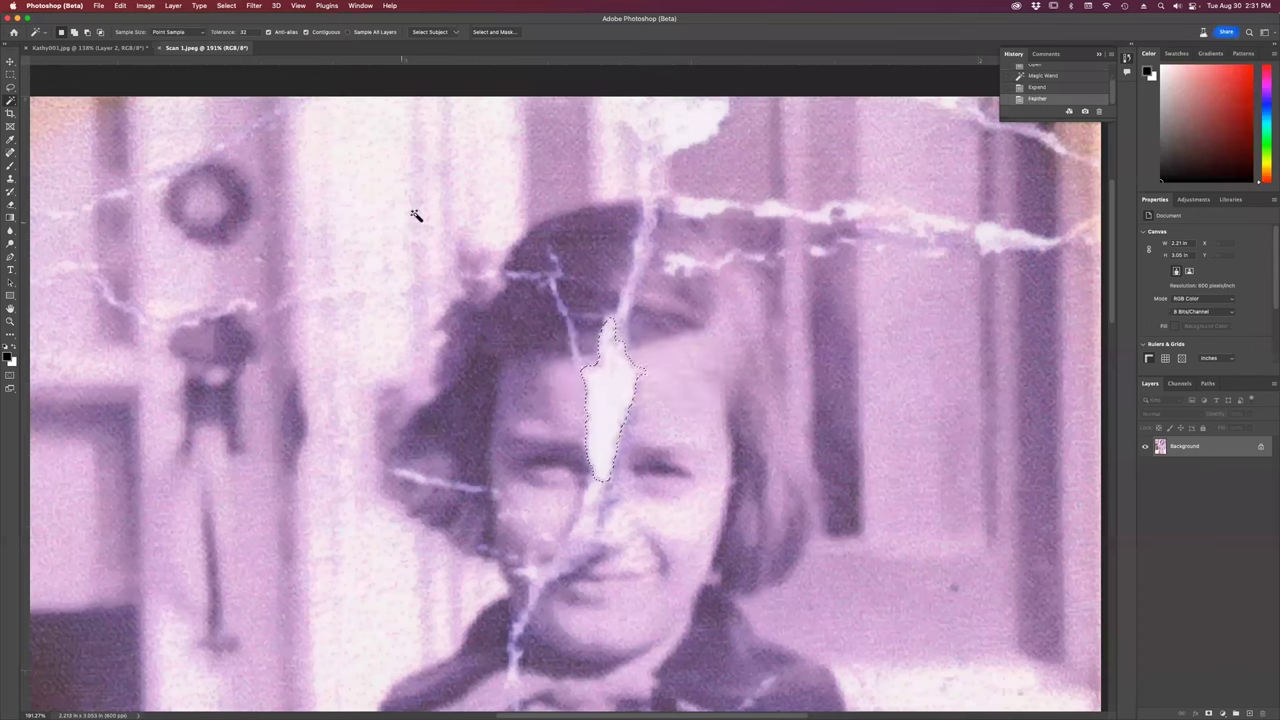
pyautogui.press('s')
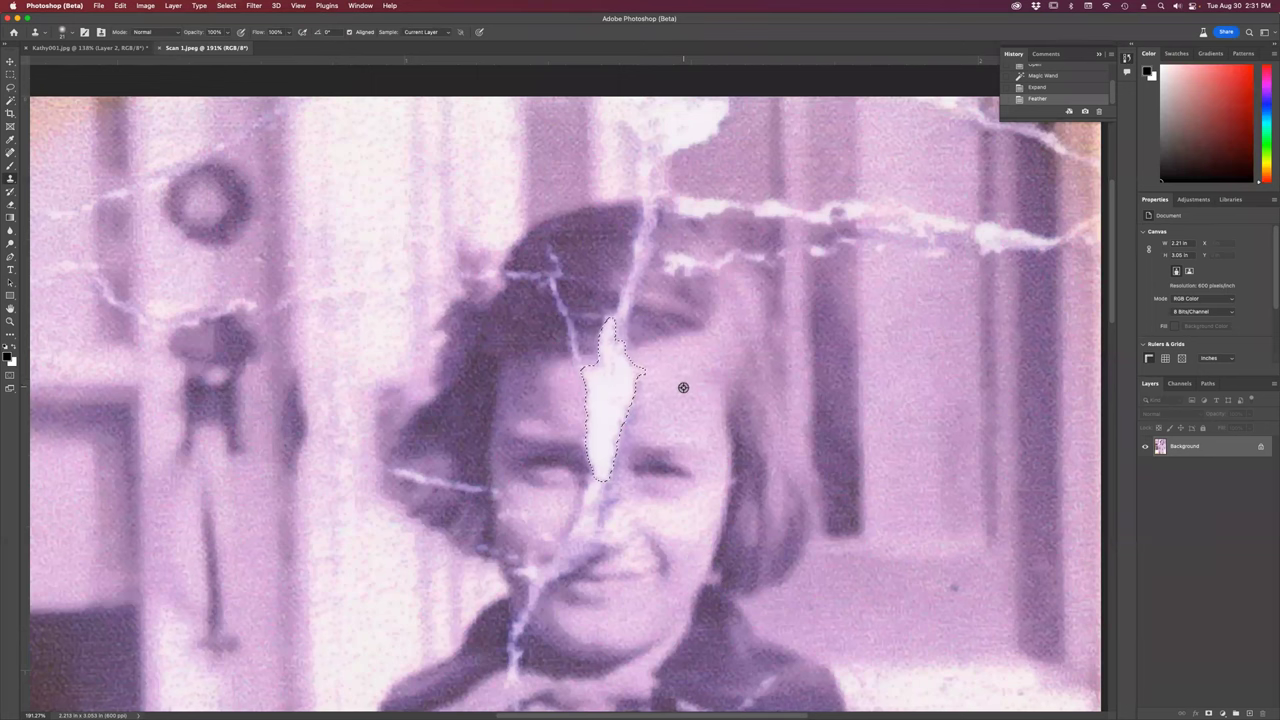
# Clone skin over the selected forehead crack, undo one bad stroke, then deselect.
pyautogui.moveTo(639, 373)
pyautogui.mouseDown()
pyautogui.moveTo(608, 370)
pyautogui.moveTo(626, 421)
pyautogui.moveTo(609, 398)
pyautogui.moveTo(636, 385)
pyautogui.moveTo(596, 374)
pyautogui.moveTo(604, 387)
pyautogui.moveTo(588, 398)
pyautogui.moveTo(633, 424)
pyautogui.mouseUp()
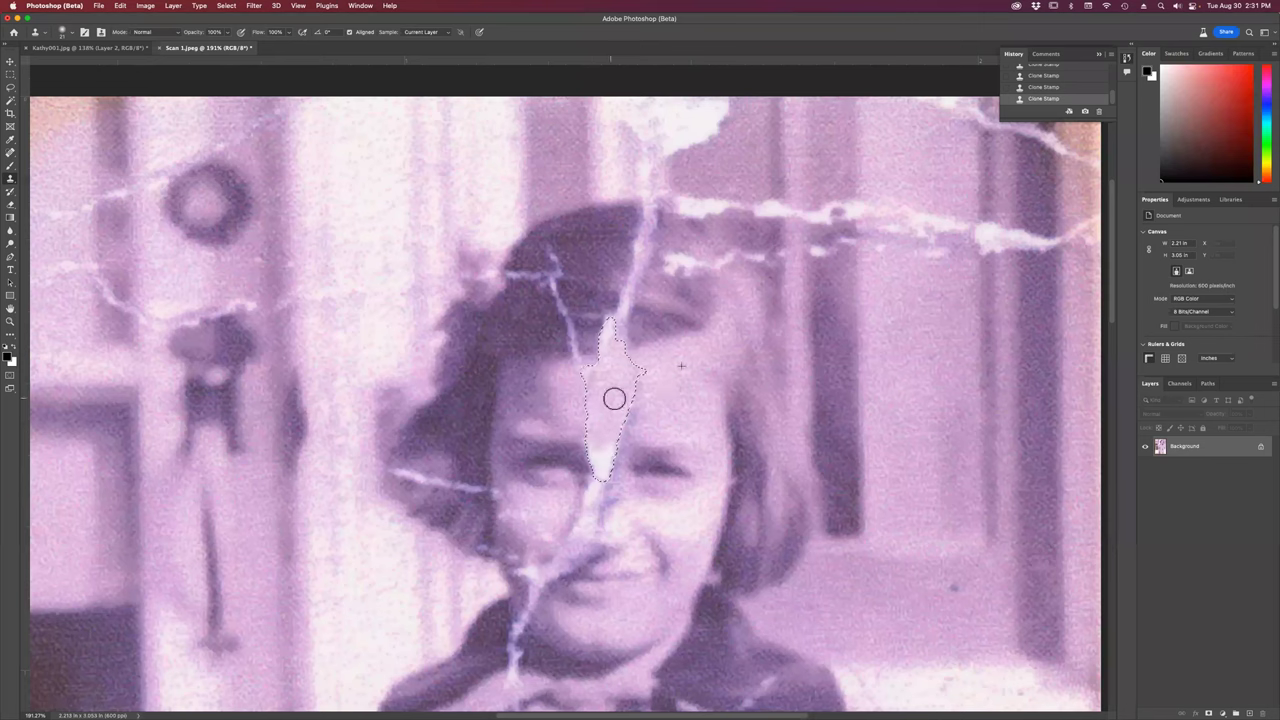
pyautogui.moveTo(608, 352); pyautogui.dragTo(607, 347)
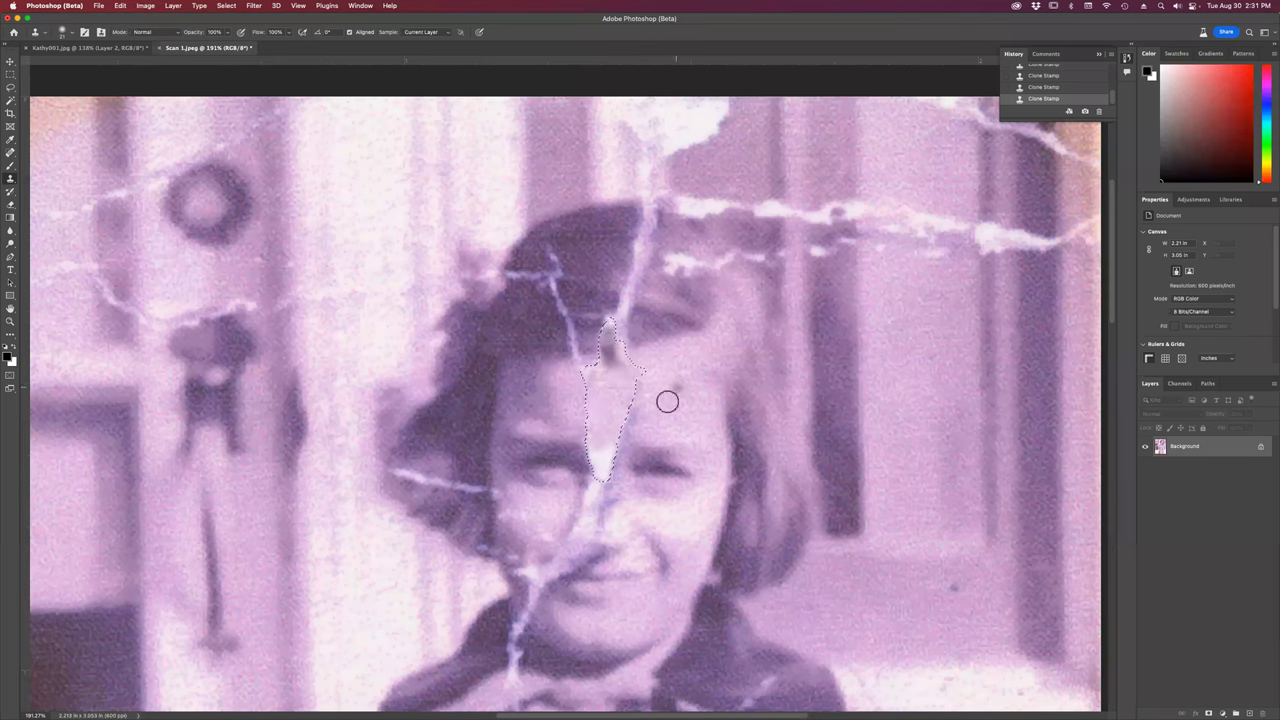
pyautogui.press('super+z')
pyautogui.moveTo(634, 403)
pyautogui.mouseDown()
pyautogui.moveTo(597, 423)
pyautogui.moveTo(609, 437)
pyautogui.moveTo(593, 468)
pyautogui.moveTo(634, 400)
pyautogui.mouseUp()
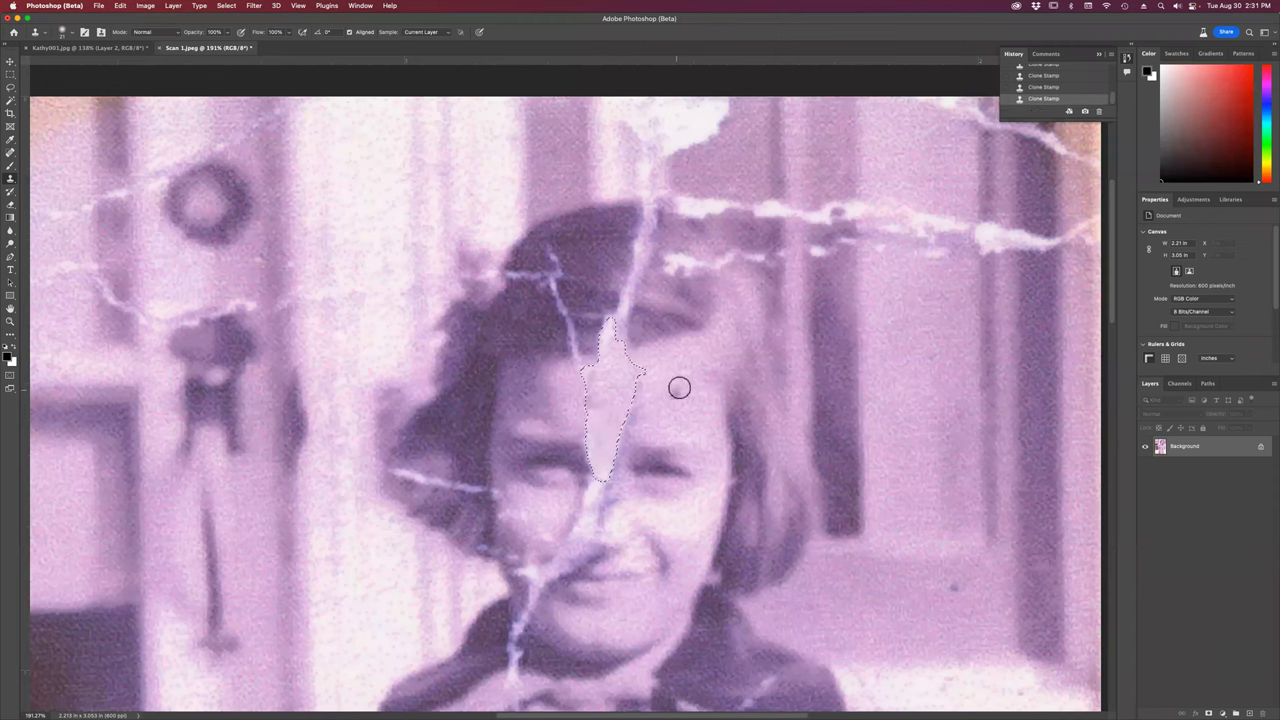
pyautogui.press('super+d')
# Clone out the hair-parting crack and restamp the forehead crack from a fresh source.
pyautogui.moveTo(594, 300)
pyautogui.mouseDown()
pyautogui.moveTo(612, 322)
pyautogui.moveTo(604, 344)
pyautogui.mouseUp()
pyautogui.click(603, 345)
pyautogui.click(603, 350)
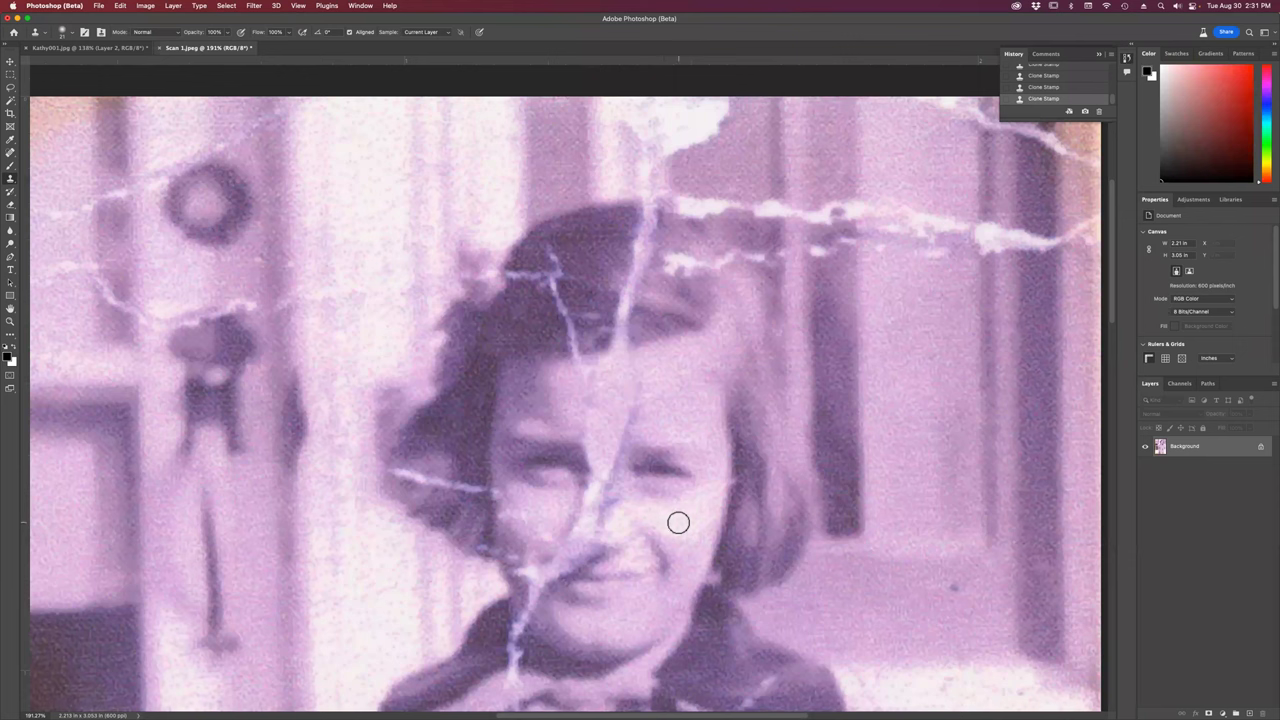
pyautogui.moveTo(646, 391)
pyautogui.mouseDown()
pyautogui.moveTo(623, 441)
pyautogui.moveTo(634, 377)
pyautogui.moveTo(584, 399)
pyautogui.moveTo(594, 392)
pyautogui.moveTo(577, 371)
pyautogui.moveTo(622, 363)
pyautogui.moveTo(651, 383)
pyautogui.mouseUp()
pyautogui.keyDown('alt'); pyautogui.click(669, 382); pyautogui.keyUp('alt')
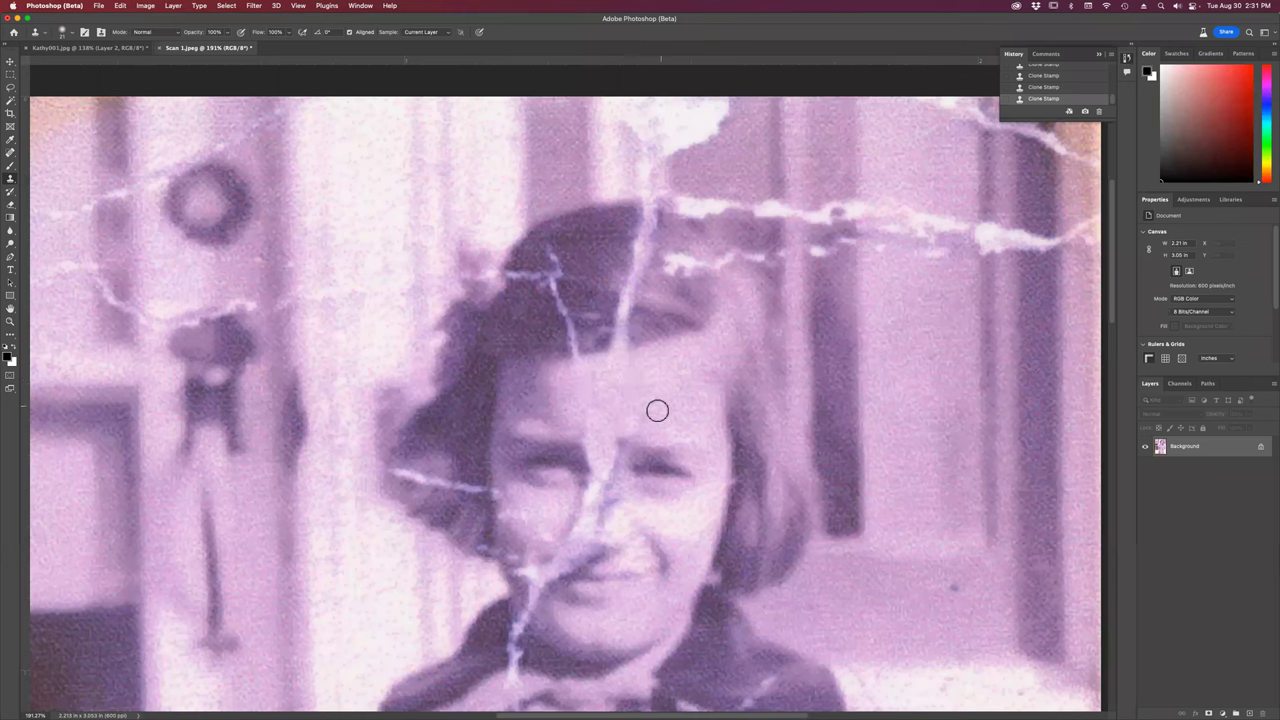
pyautogui.moveTo(618, 444)
pyautogui.mouseDown()
pyautogui.moveTo(639, 397)
pyautogui.moveTo(674, 378)
pyautogui.mouseUp()
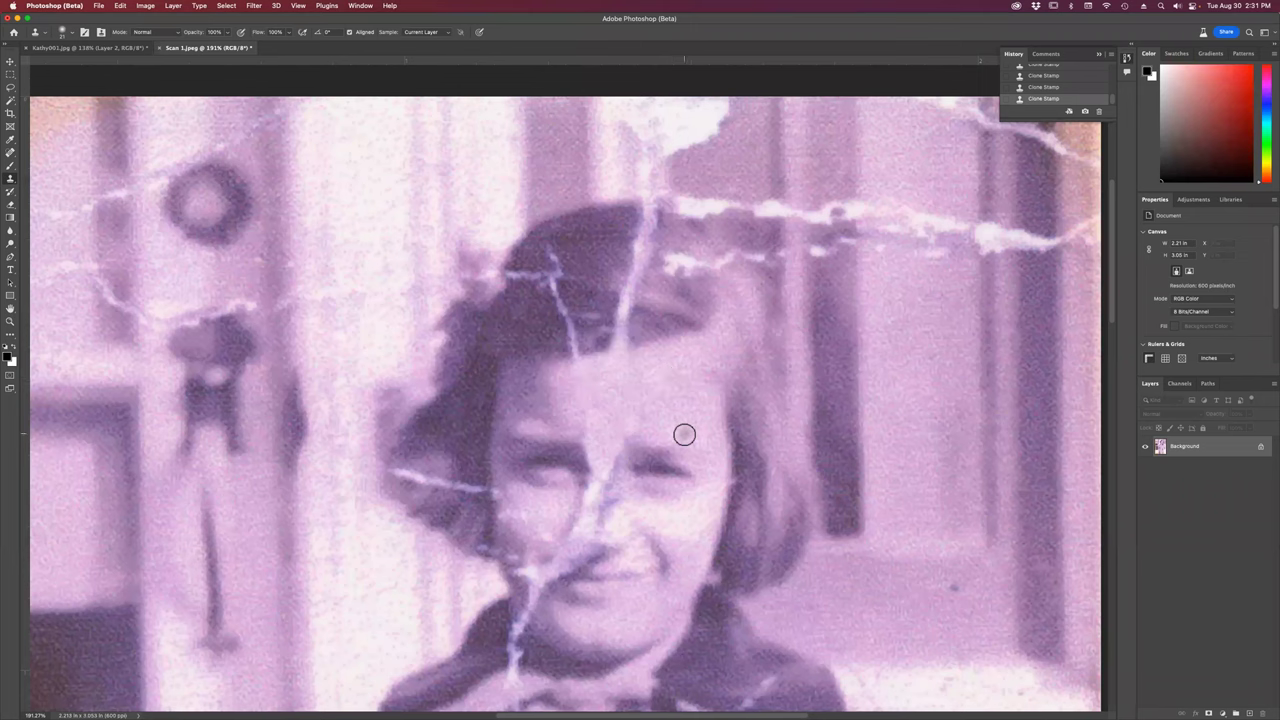
# Reopen Neural Filters on the cloned scan and enable Photo Restoration with Enhance face off.
pyautogui.click(259, 7)
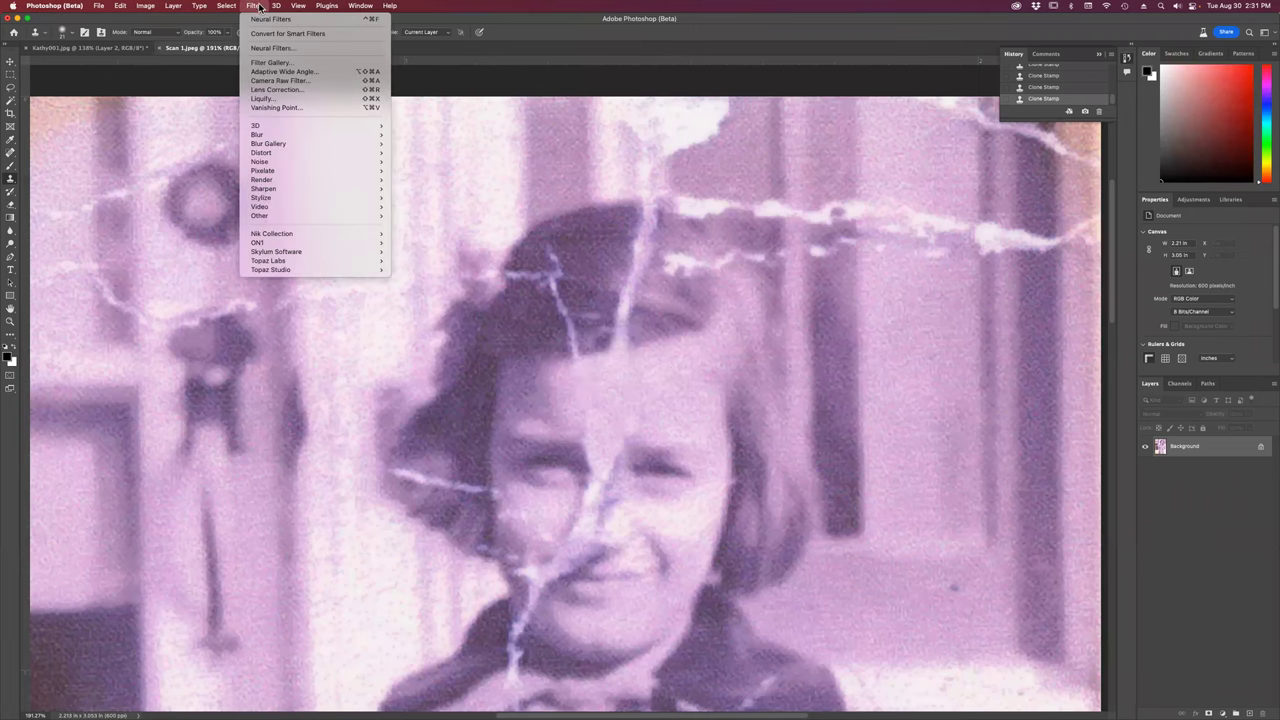
pyautogui.click(334, 57)
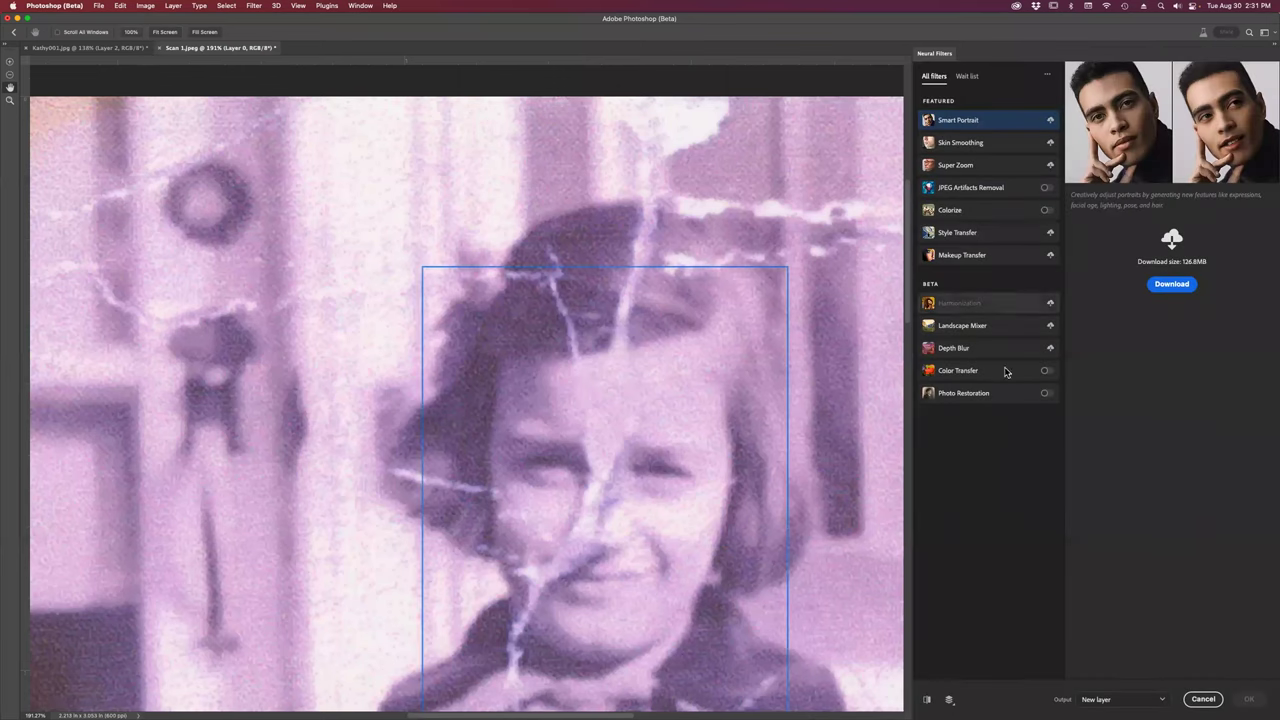
pyautogui.click(1044, 396)
pyautogui.click(1045, 396)
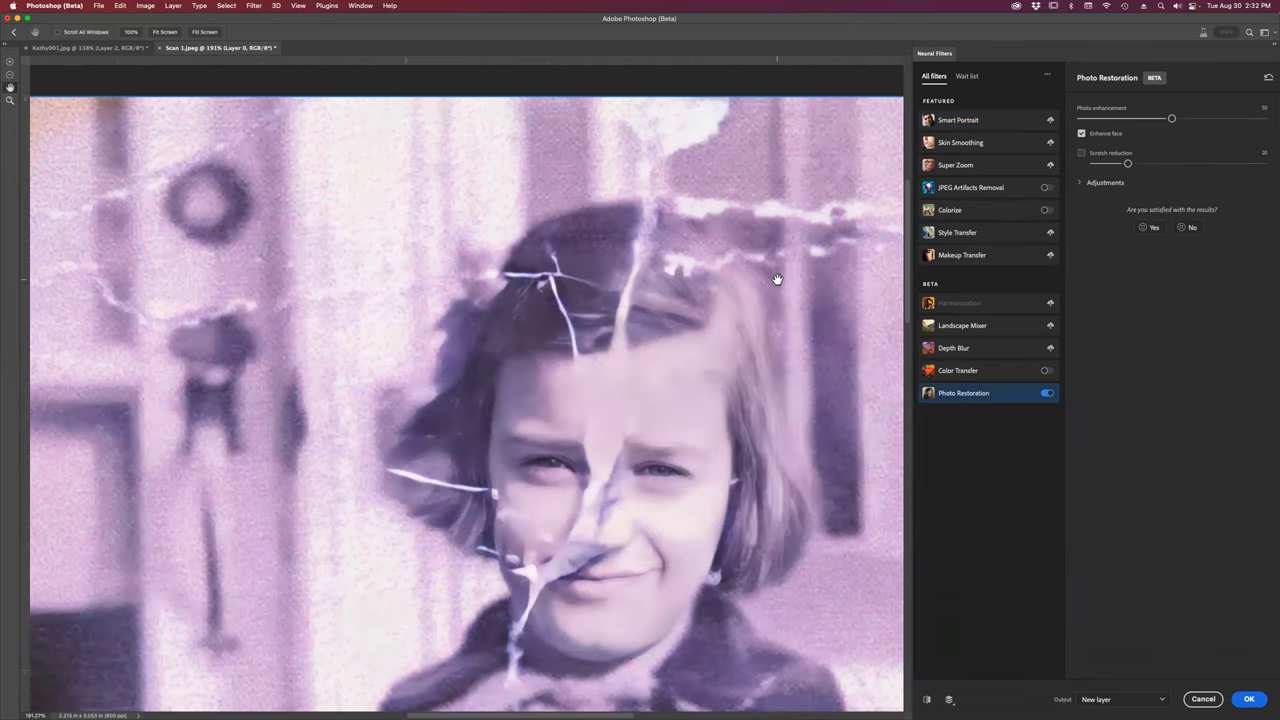
pyautogui.click(1082, 134)
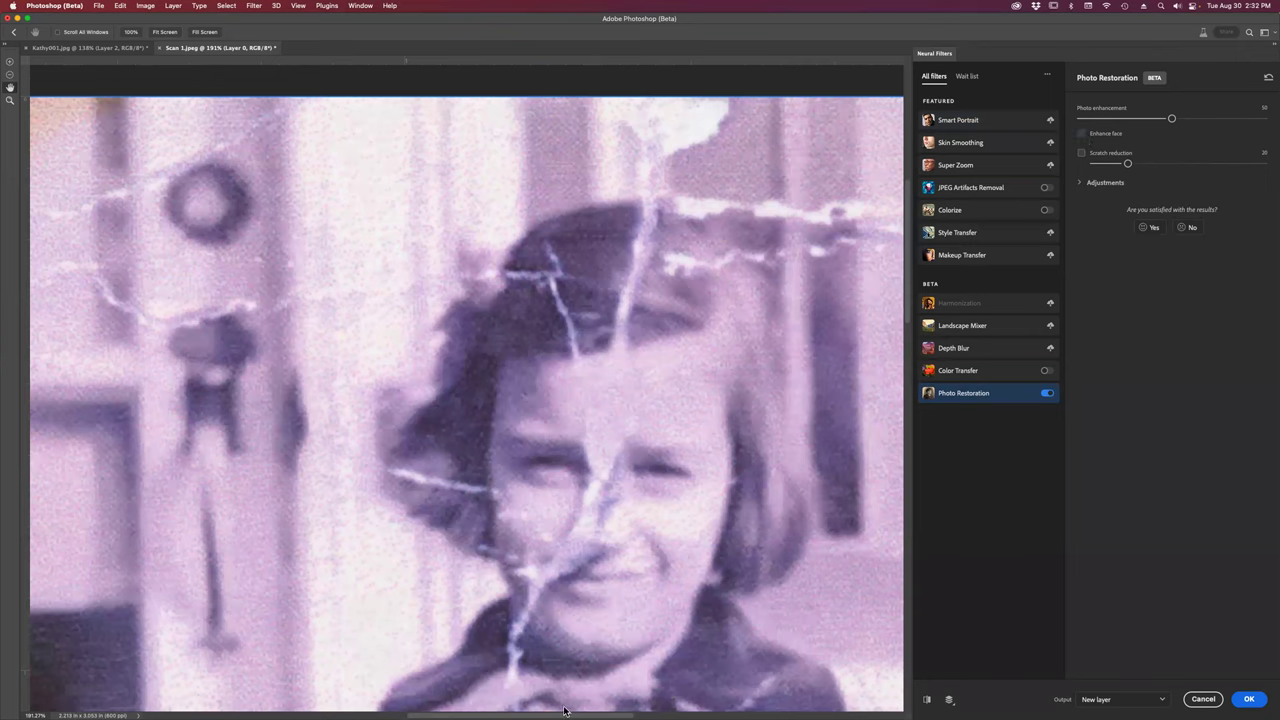
pyautogui.moveTo(567, 710)
# Apply Photo Restoration as a new Layer 1, toggle its visibility to compare, and zoom out.
pyautogui.click(1246, 699)
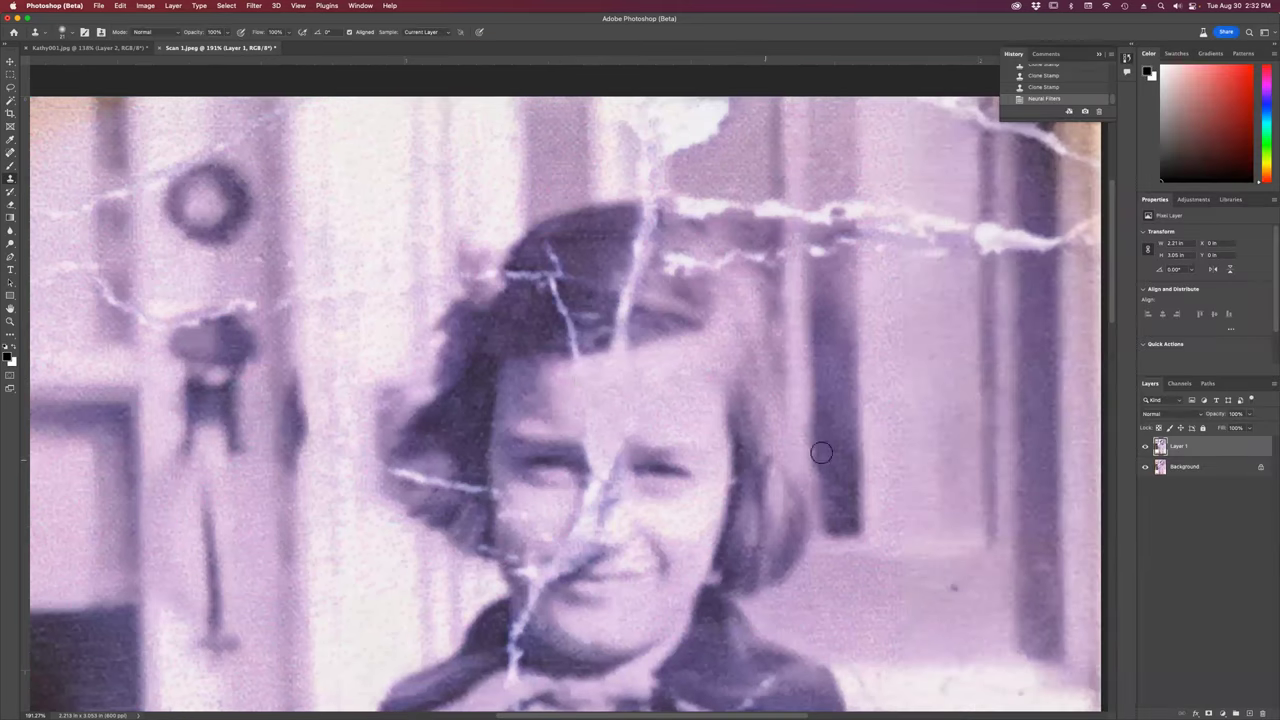
pyautogui.click(1146, 447)
pyautogui.click(1146, 447)
pyautogui.click(1146, 447)
pyautogui.click(1146, 447)
pyautogui.press('super+1')
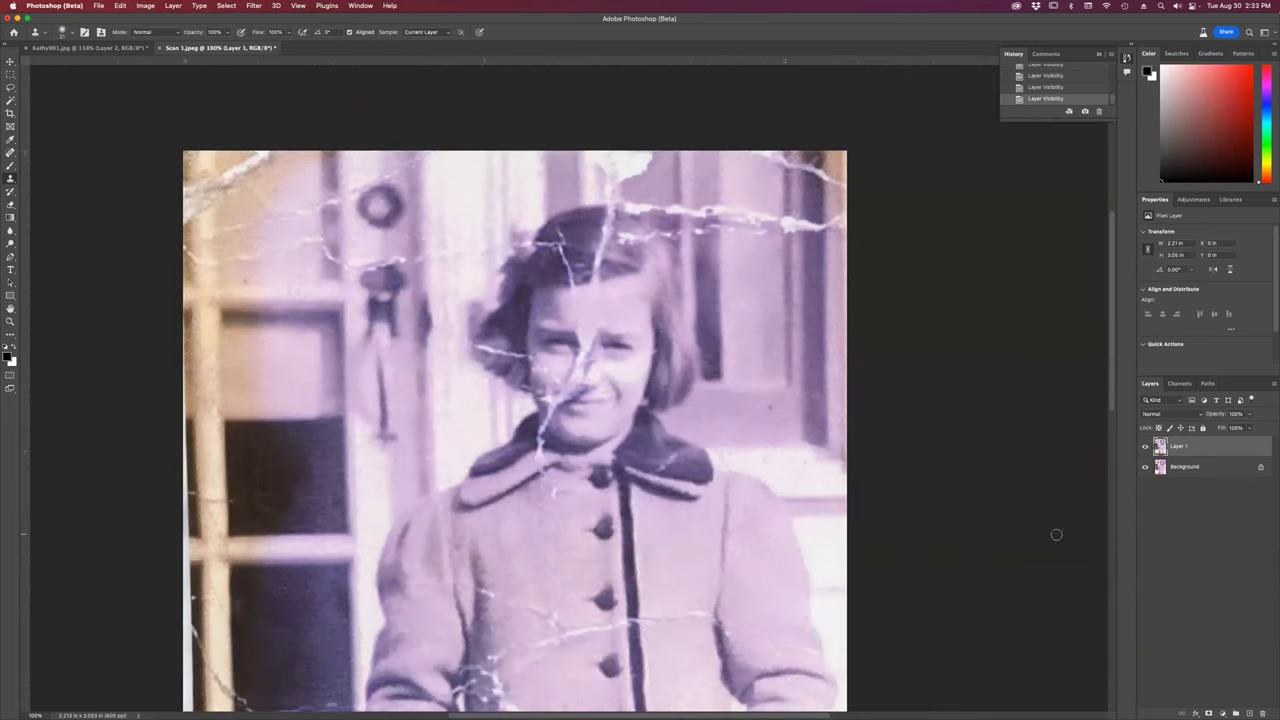
# Compare Layer 1 against the original a few more times, then drag it to the trash.
pyautogui.click(1145, 448)
pyautogui.click(1145, 448)
pyautogui.click(1145, 448)
pyautogui.click(1145, 448)
pyautogui.click(1145, 448)
pyautogui.click(1145, 448)
pyautogui.moveTo(1214, 449); pyautogui.dragTo(1262, 712)
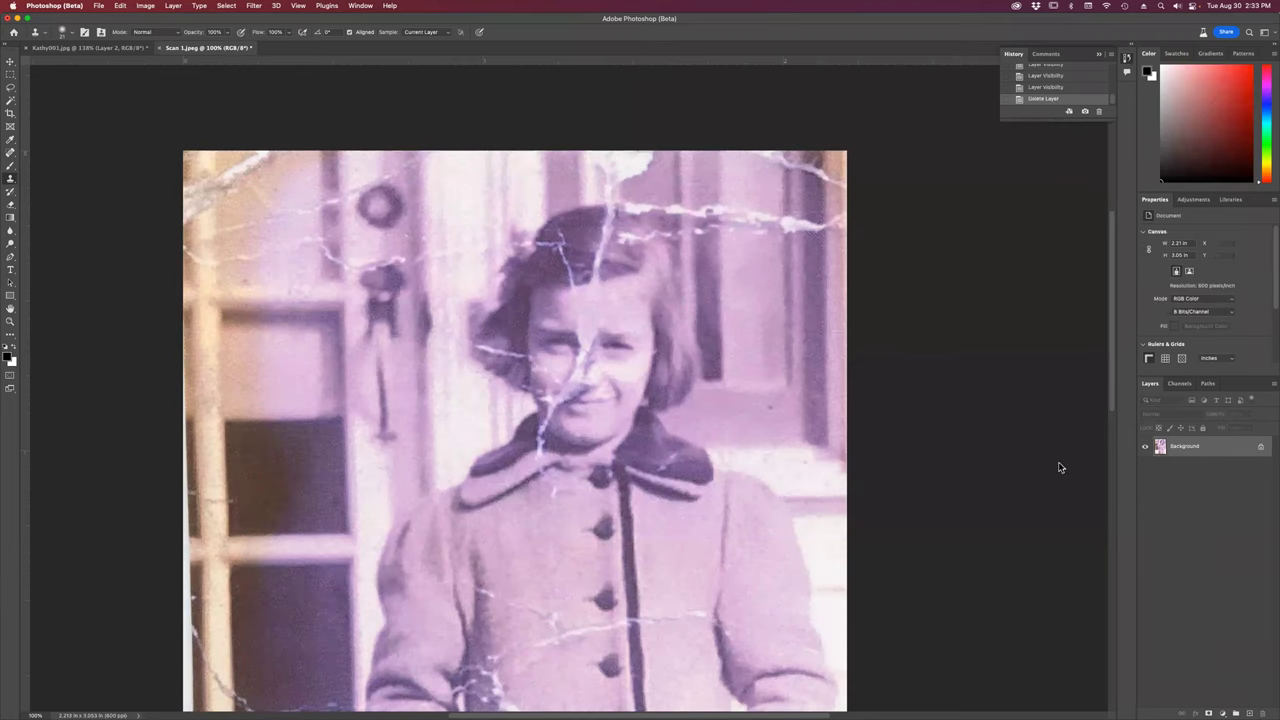
# Reopen Neural Filters and enable Photo Restoration with scratch reduction turned on and raised.
pyautogui.click(262, 6)
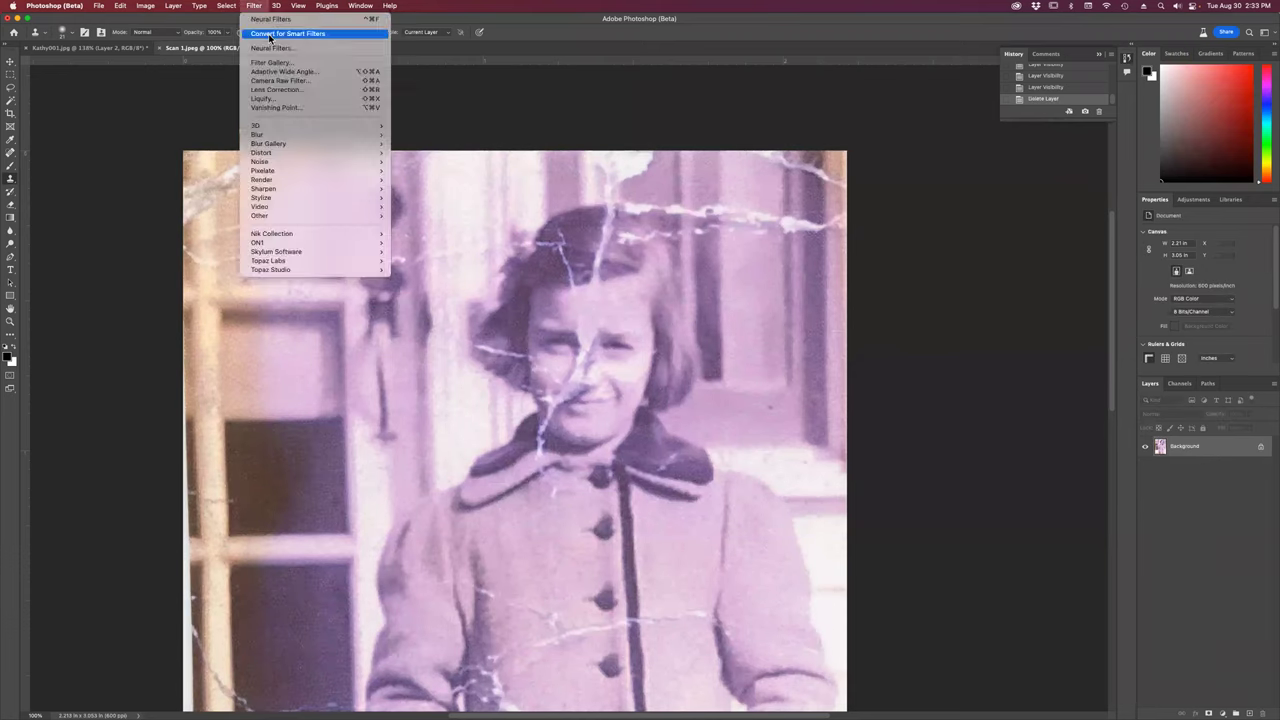
pyautogui.click(272, 48)
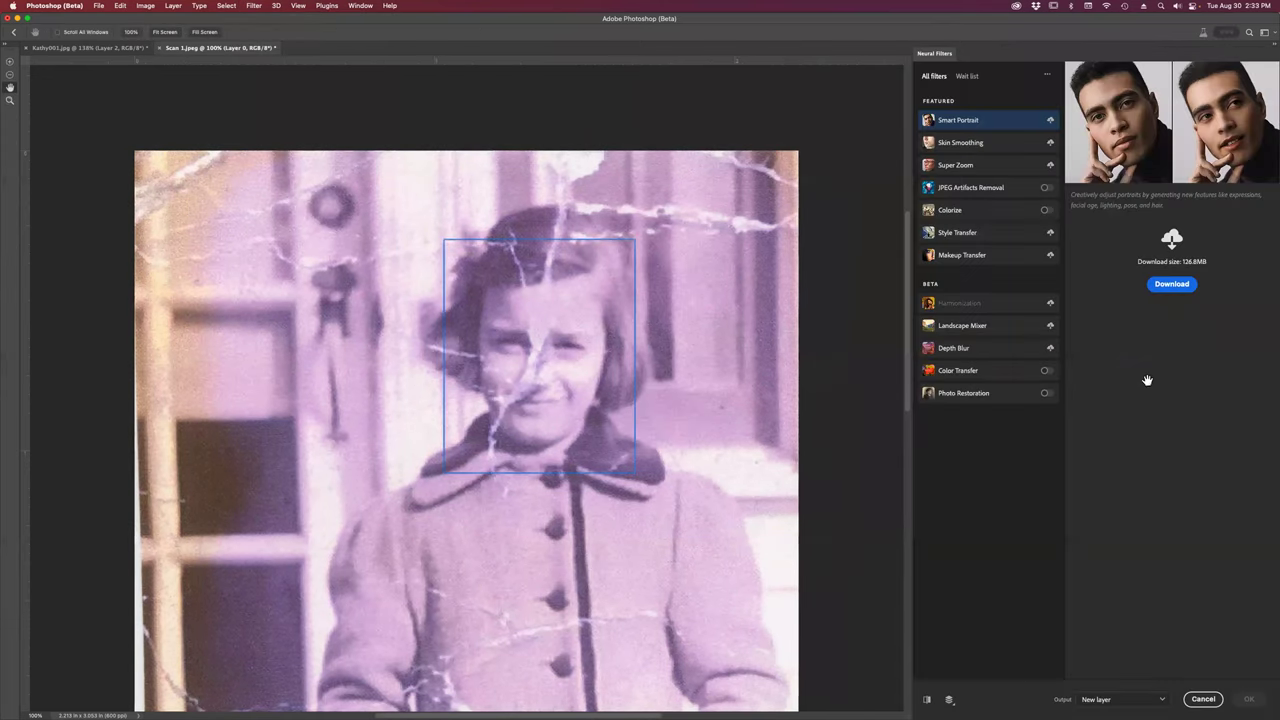
pyautogui.click(1049, 394)
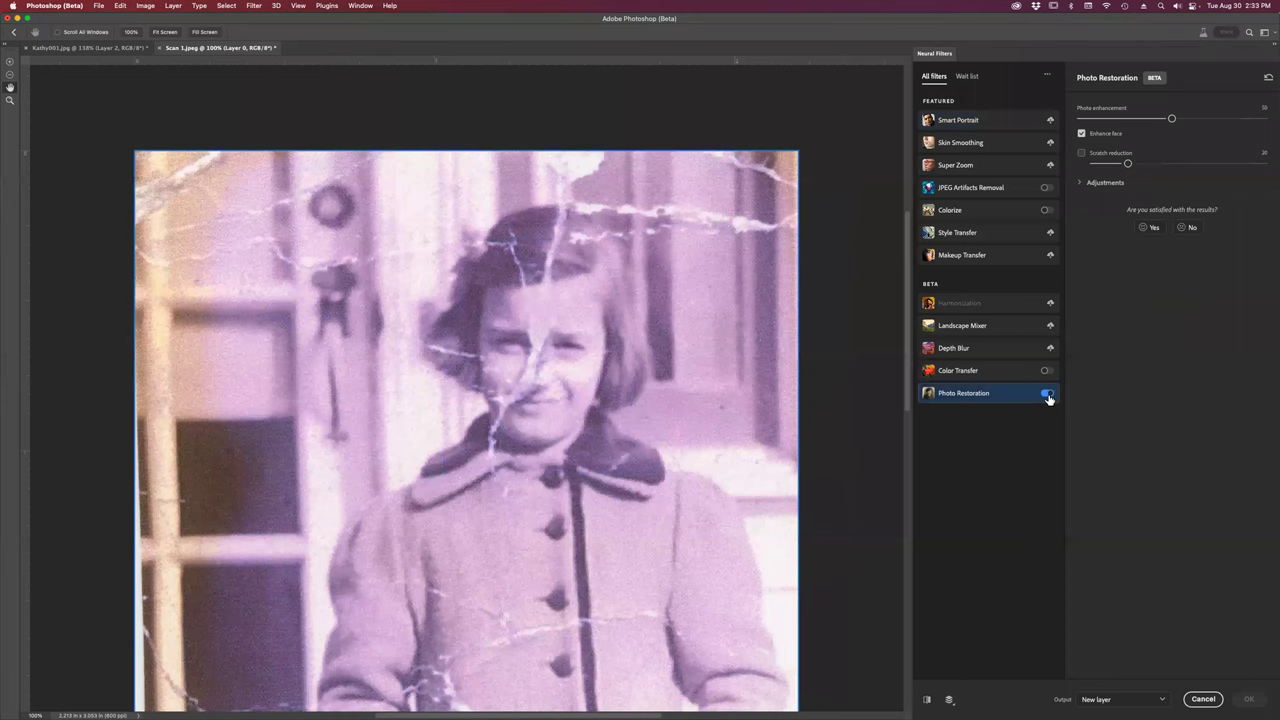
pyautogui.moveTo(1129, 164); pyautogui.dragTo(1197, 166)
pyautogui.click(1184, 229)
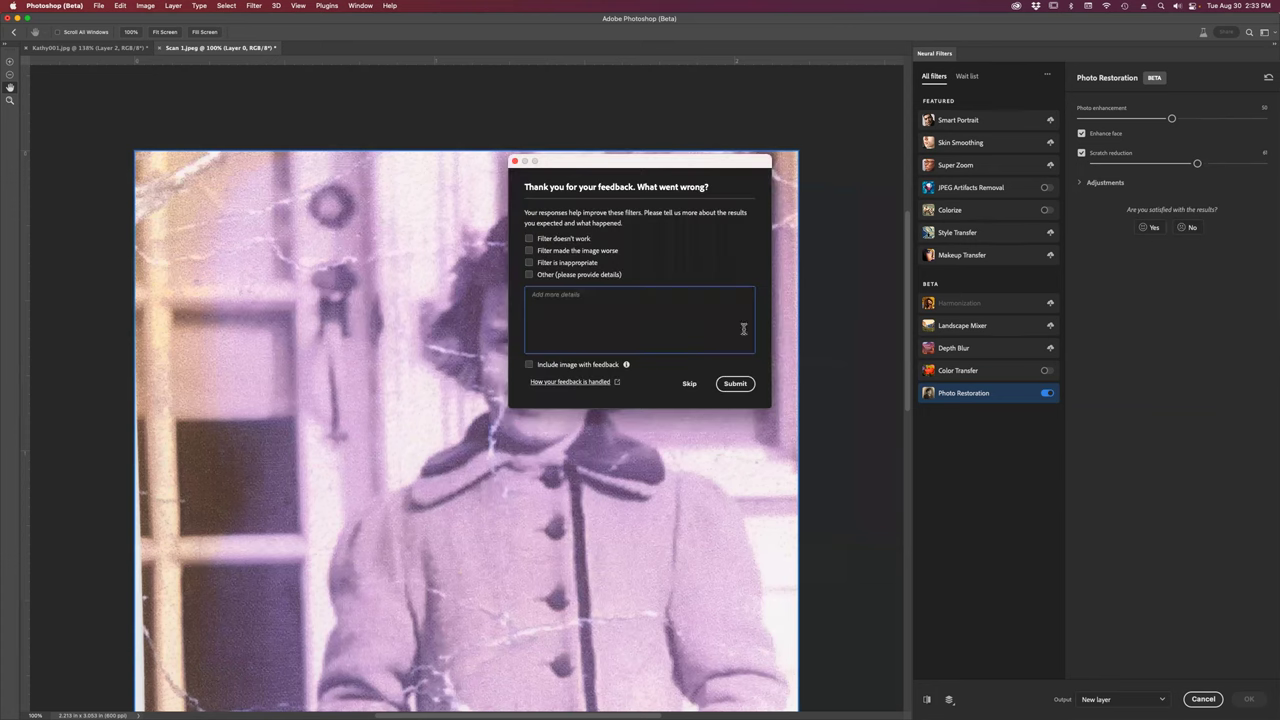
pyautogui.click(599, 313)
pyautogui.click(514, 163)
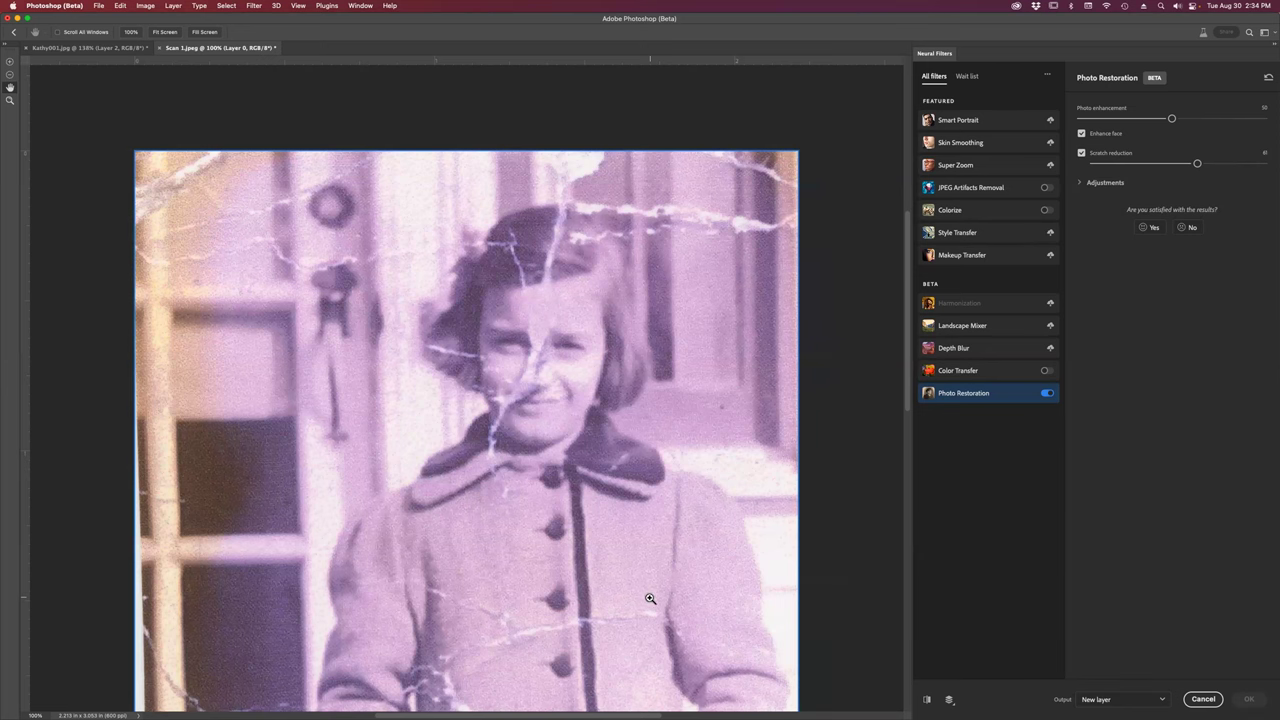
# Fit the photo with Cmd+0 and apply Photo Restoration with Output set to New layer.
pyautogui.press('super+0')
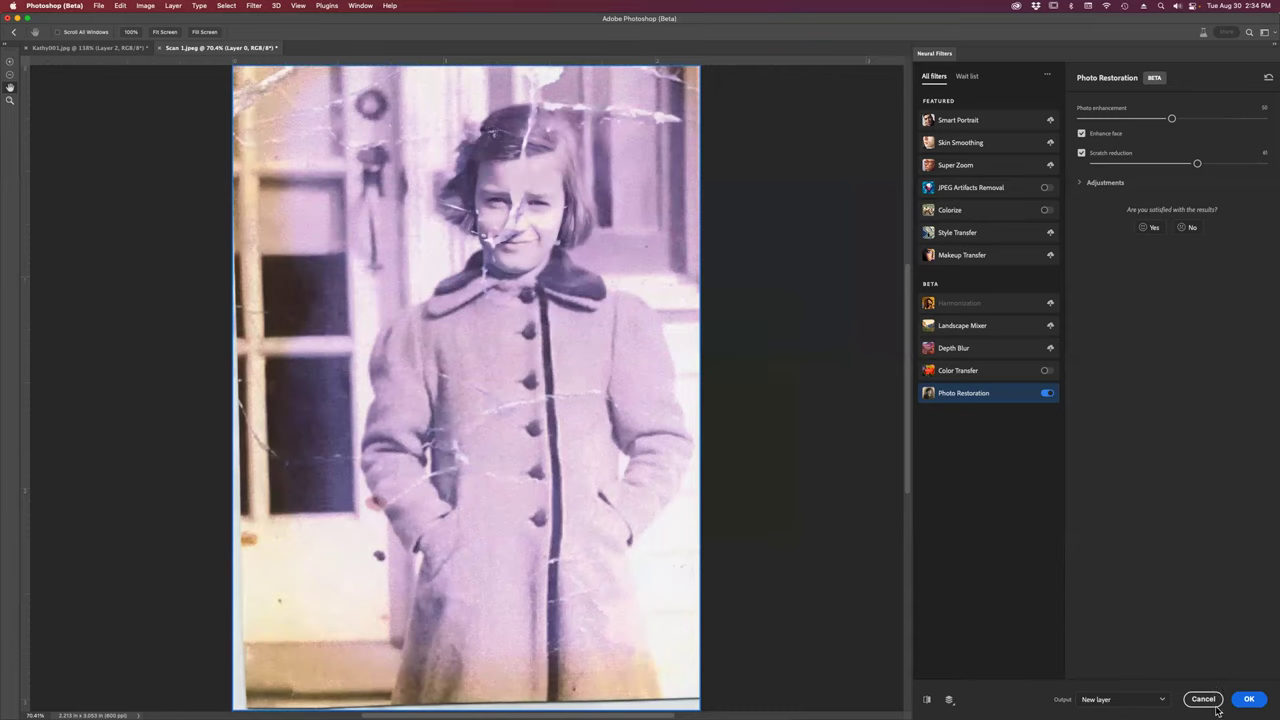
pyautogui.click(1255, 702)
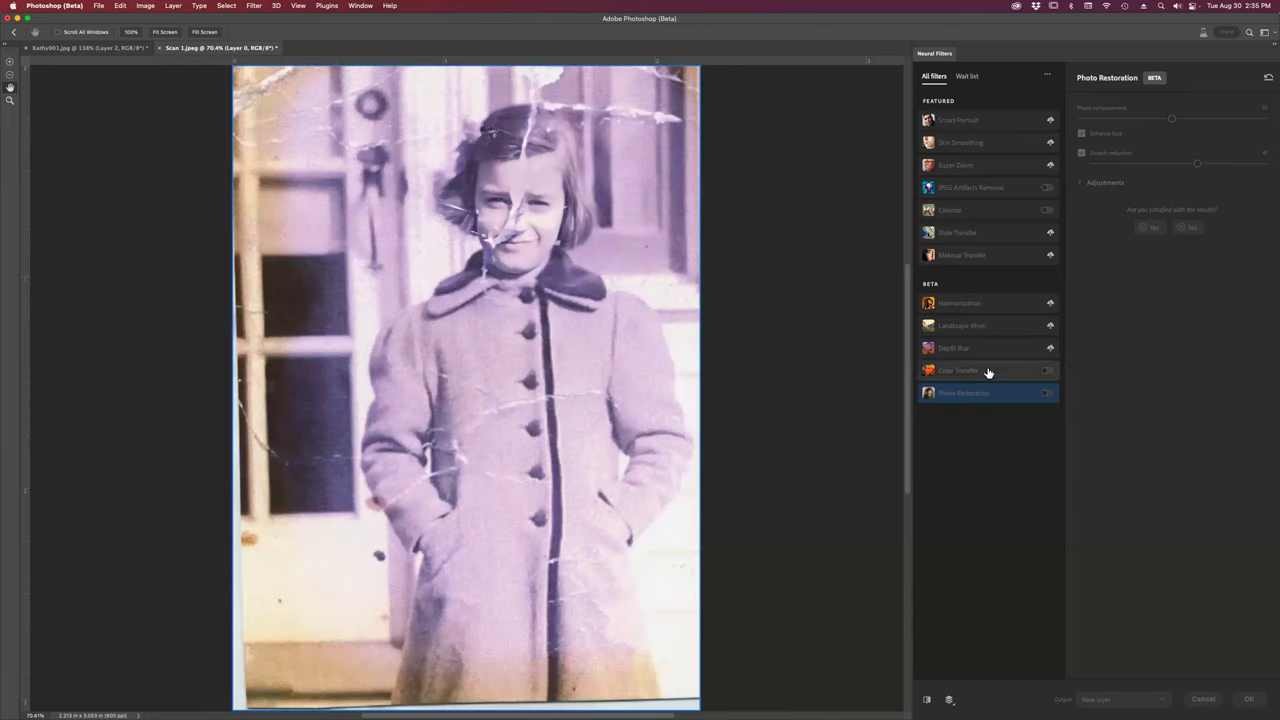
pyautogui.moveTo(988, 372)
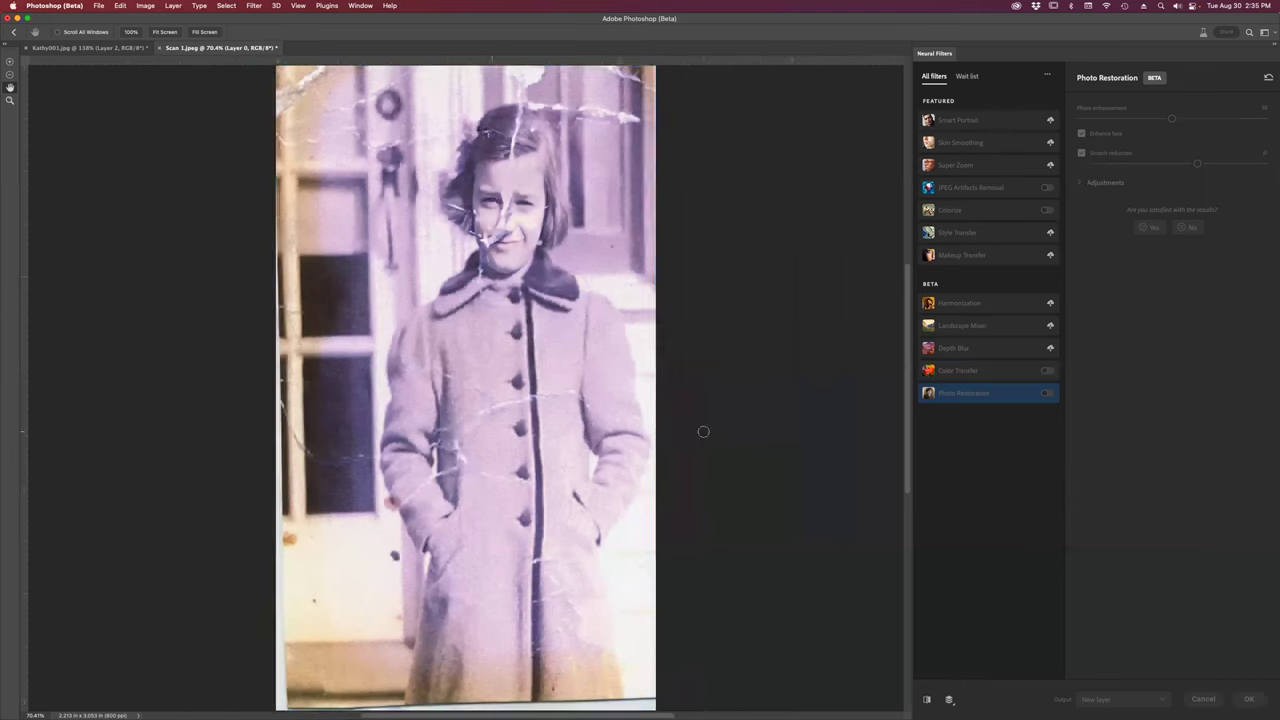
pyautogui.press('Return')
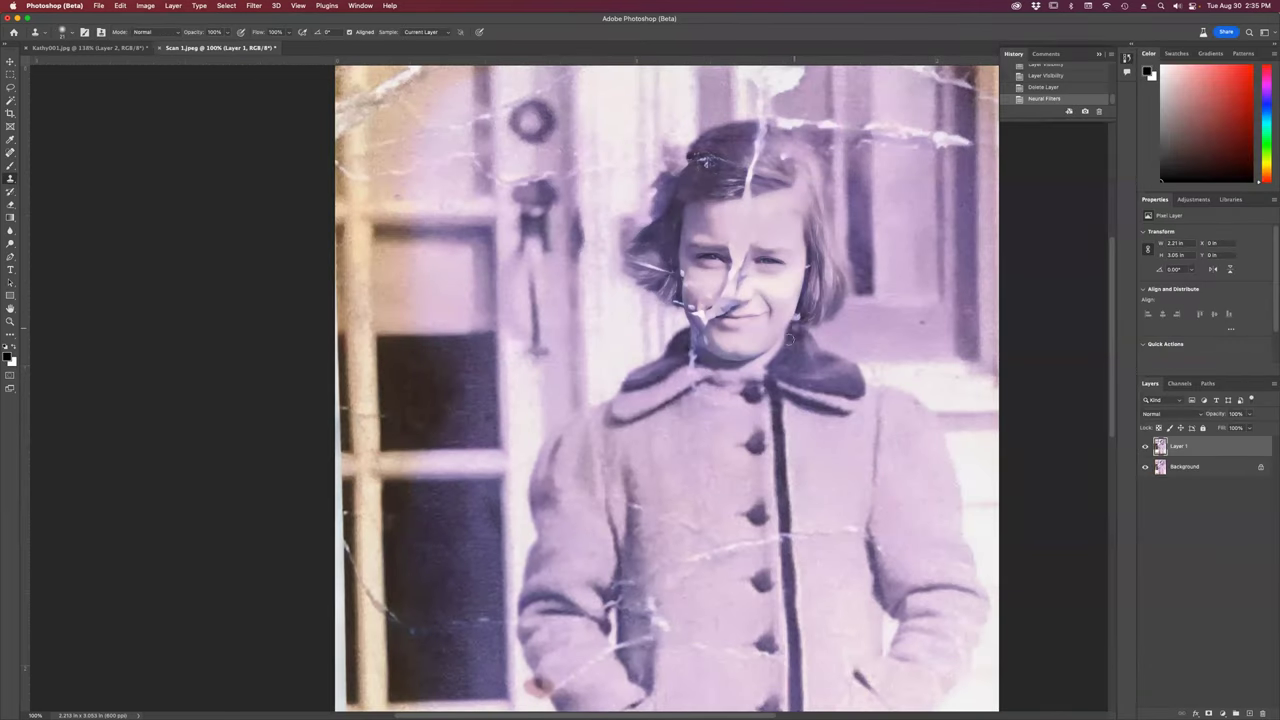
pyautogui.press('z')
pyautogui.click(762, 332)
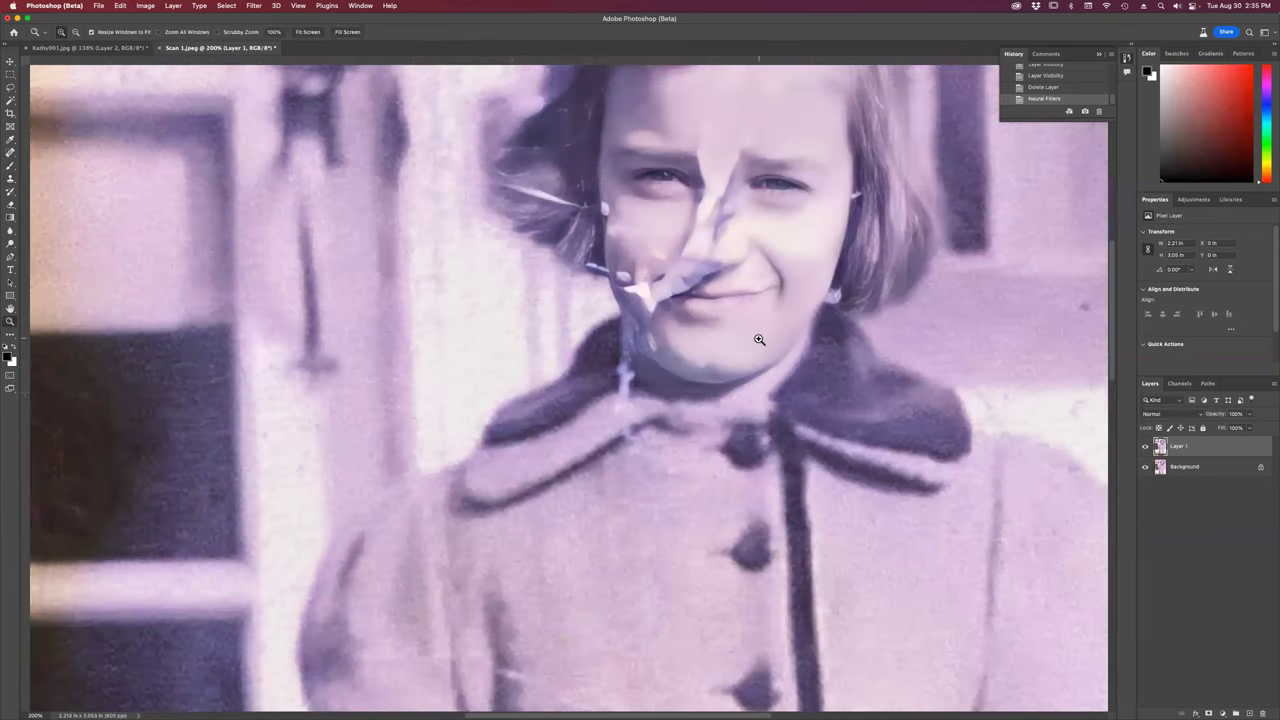
pyautogui.moveTo(829, 329); pyautogui.dragTo(757, 560)
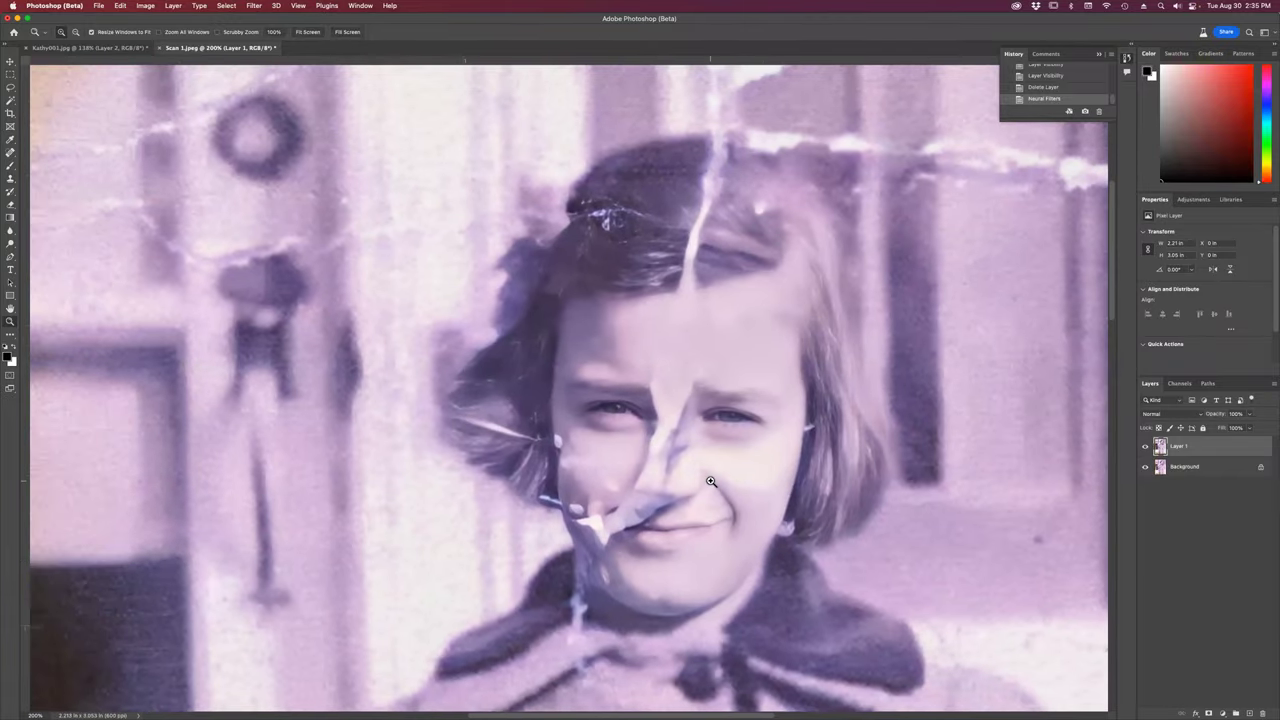
pyautogui.click(715, 479)
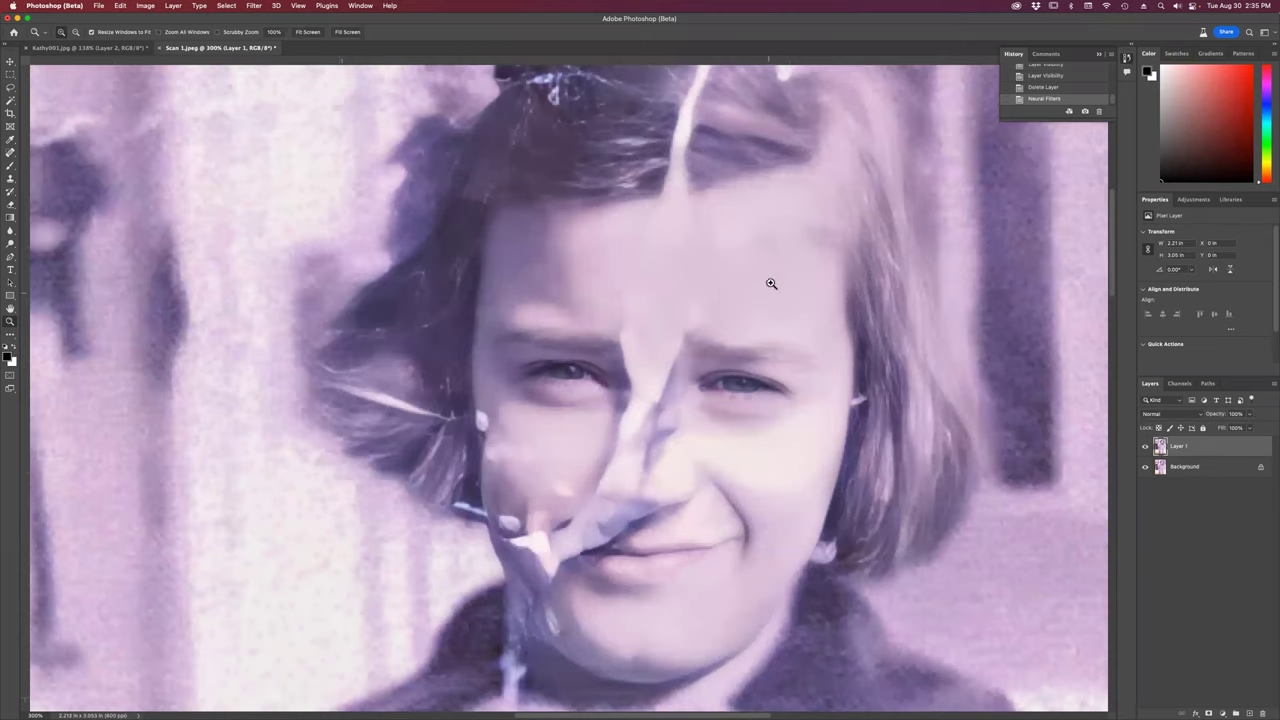
pyautogui.moveTo(803, 403); pyautogui.dragTo(749, 126)
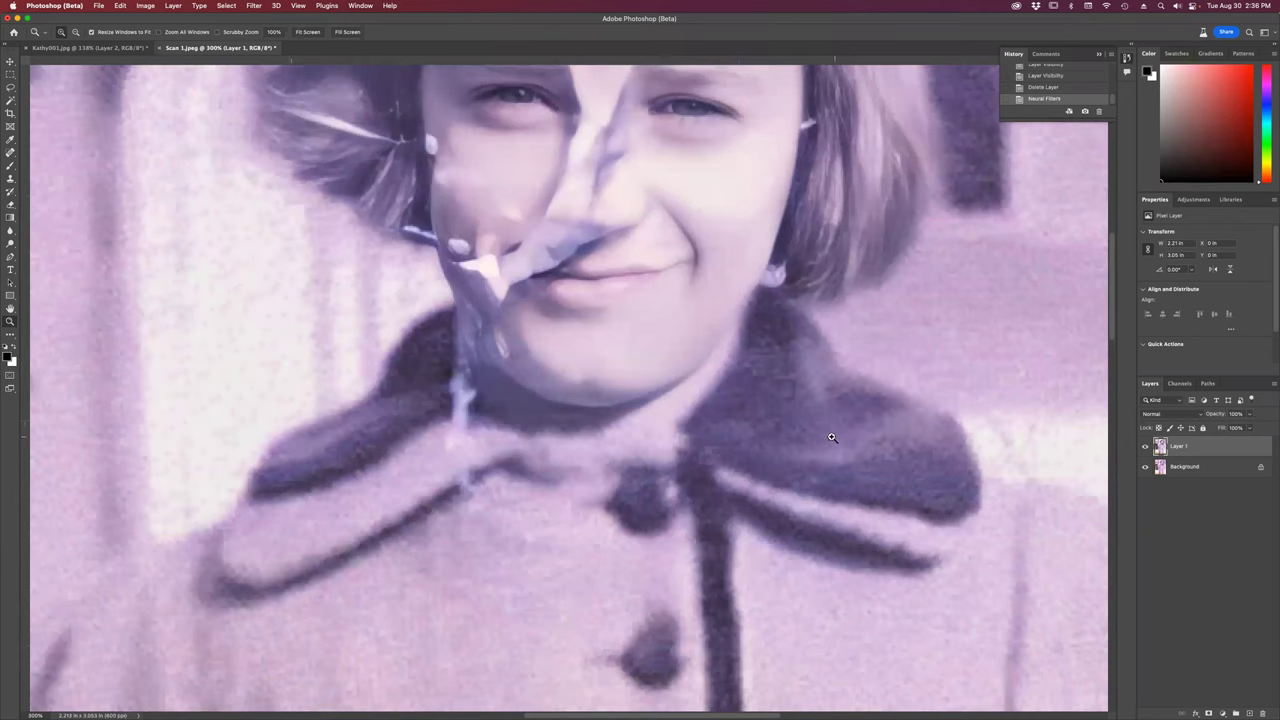
pyautogui.press('super+0')
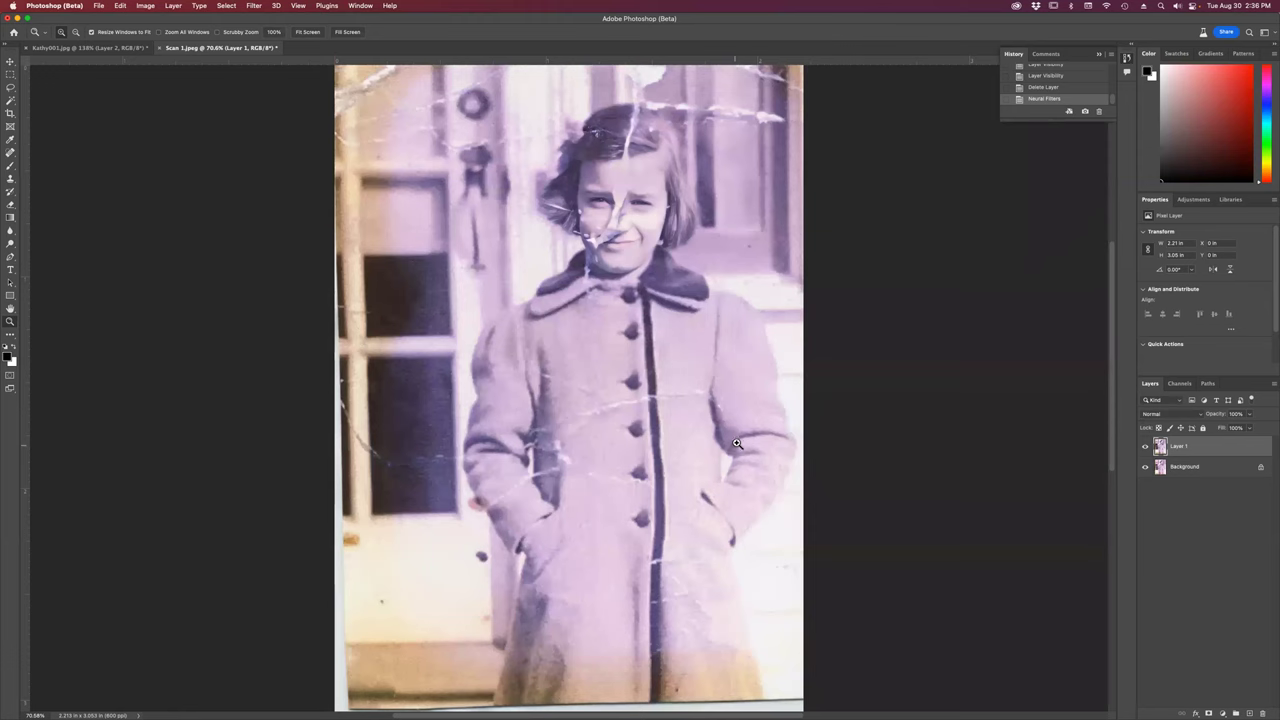
pyautogui.click(622, 222)
pyautogui.click(622, 222)
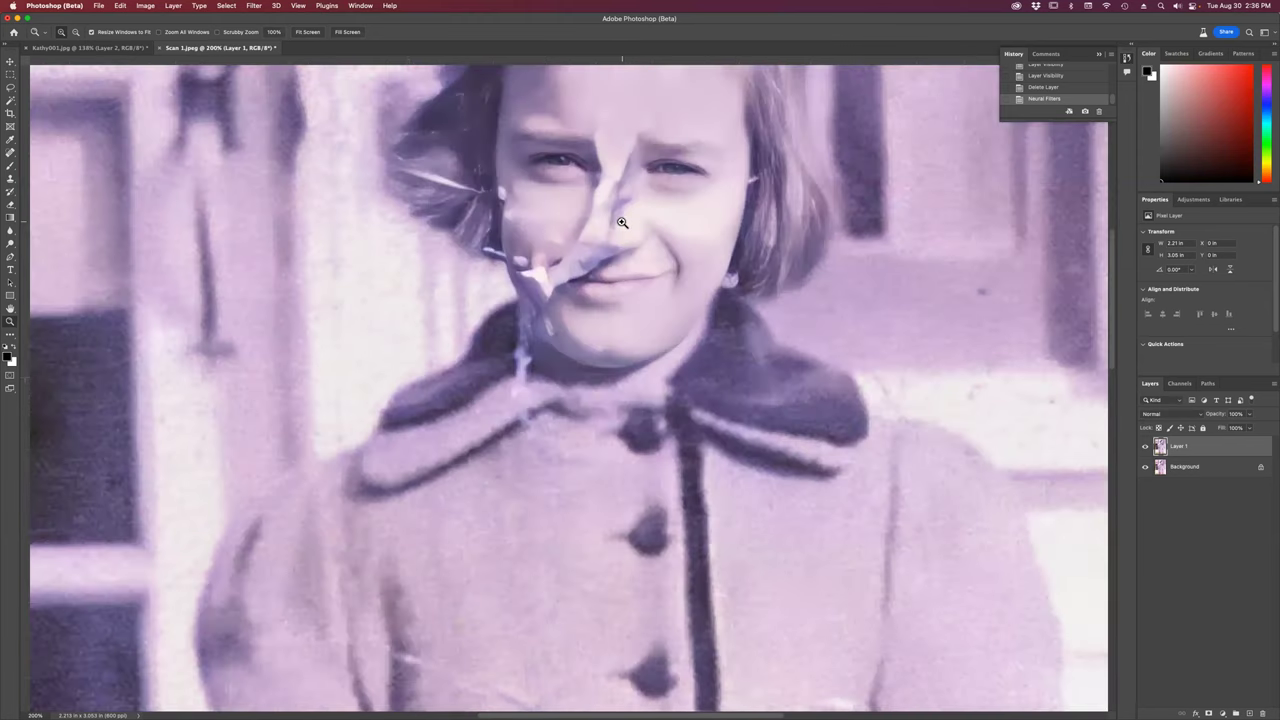
pyautogui.click(622, 214)
pyautogui.moveTo(622, 214); pyautogui.dragTo(606, 358)
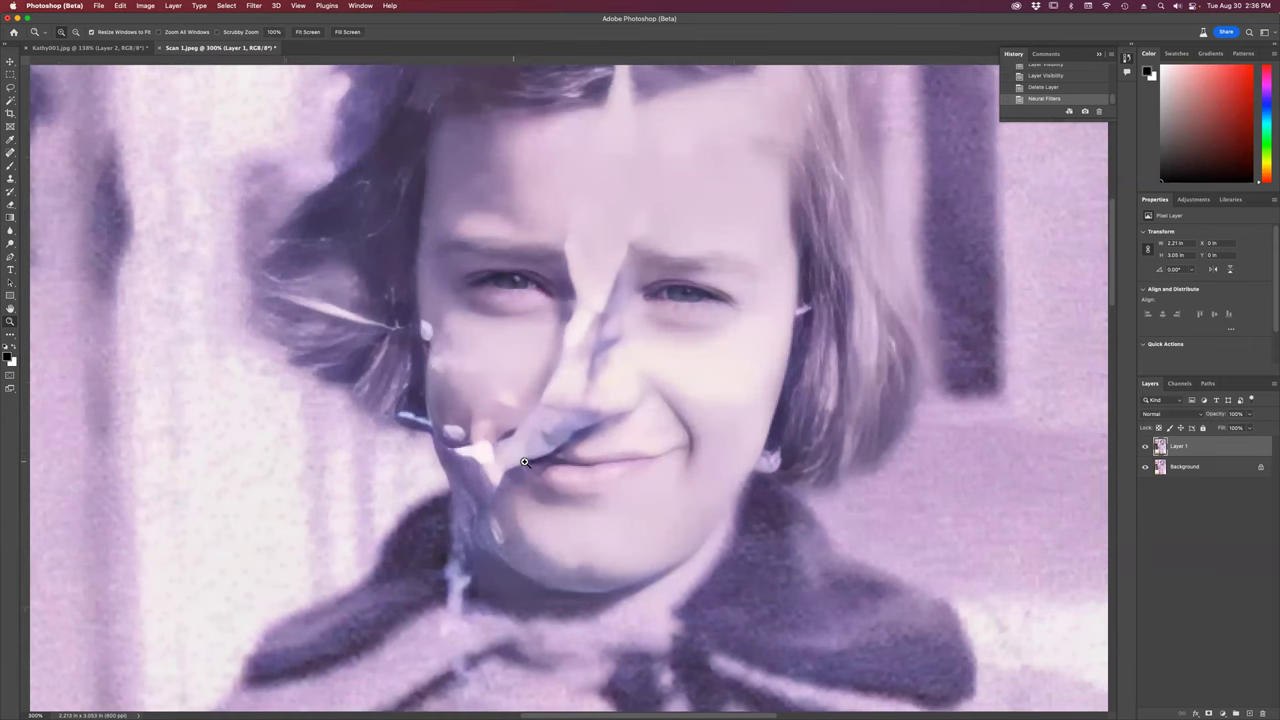
pyautogui.press('super+0')
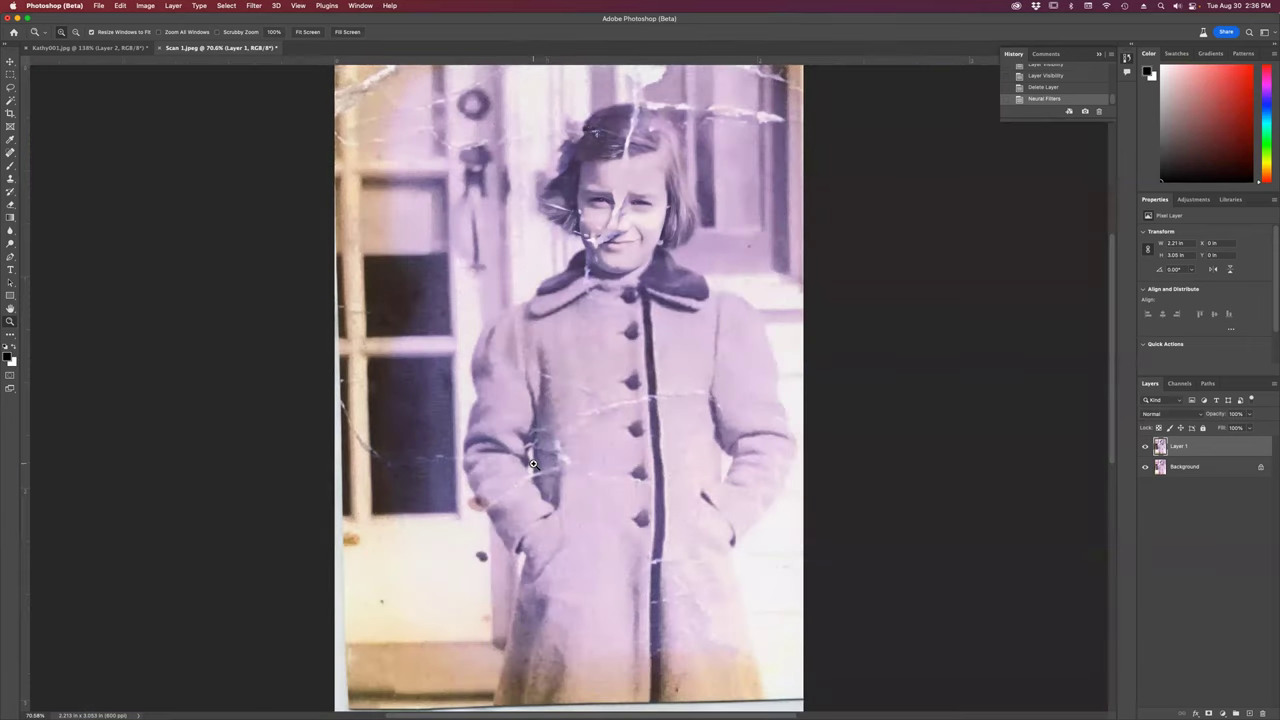